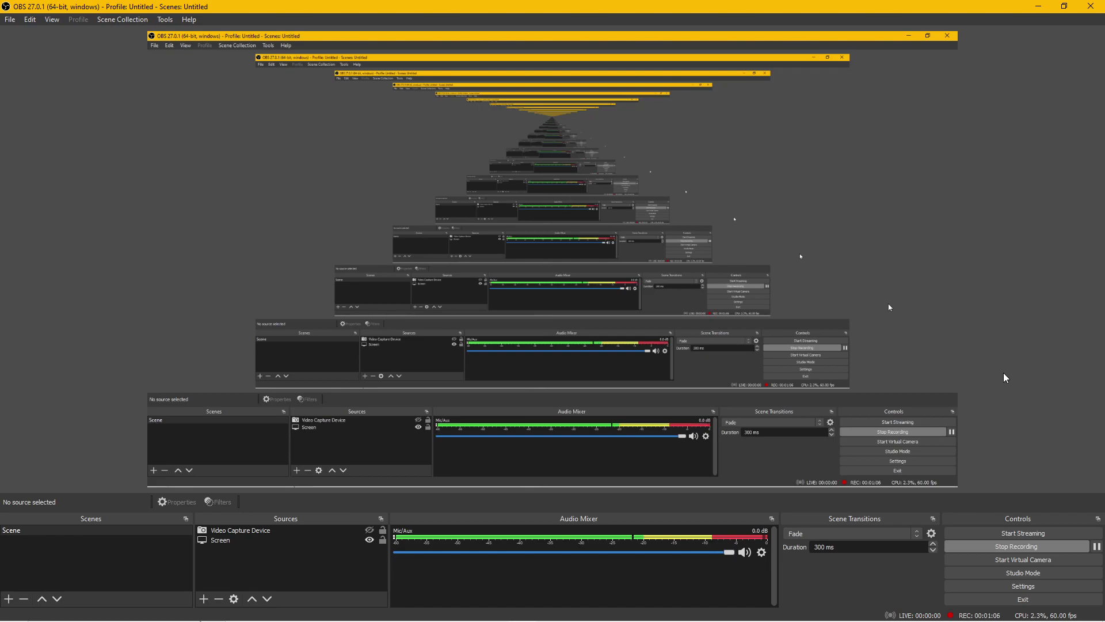
Open File Explorer from the taskbar at the Downloads > Kinetix studio folder
click(326, 610)
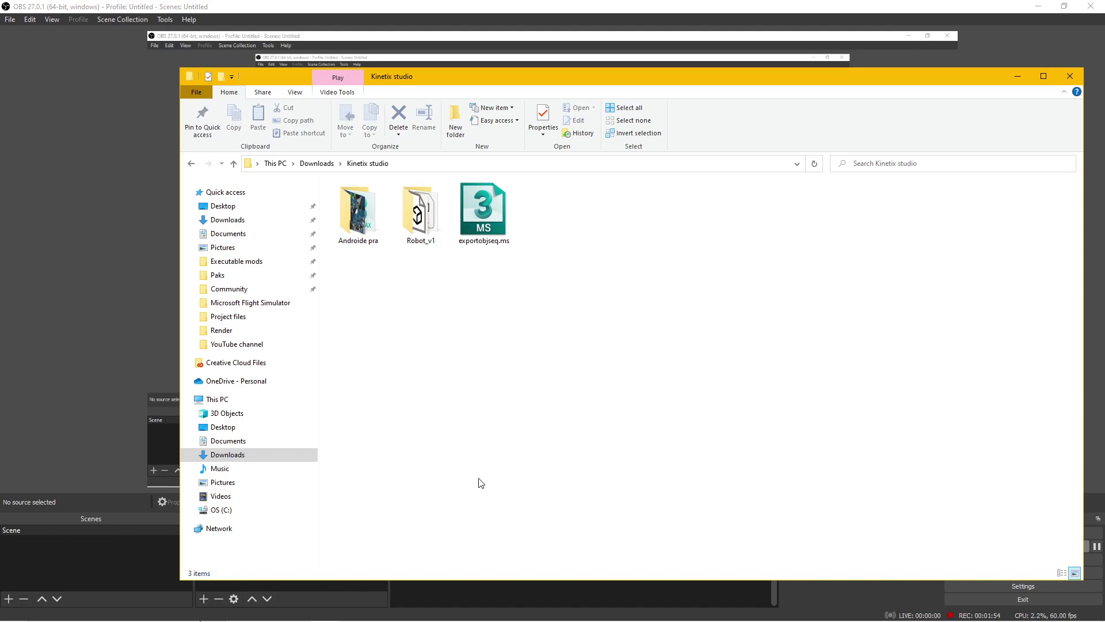
Bring the 3ds Max 2018 window with its empty untitled scene to the front
click(493, 610)
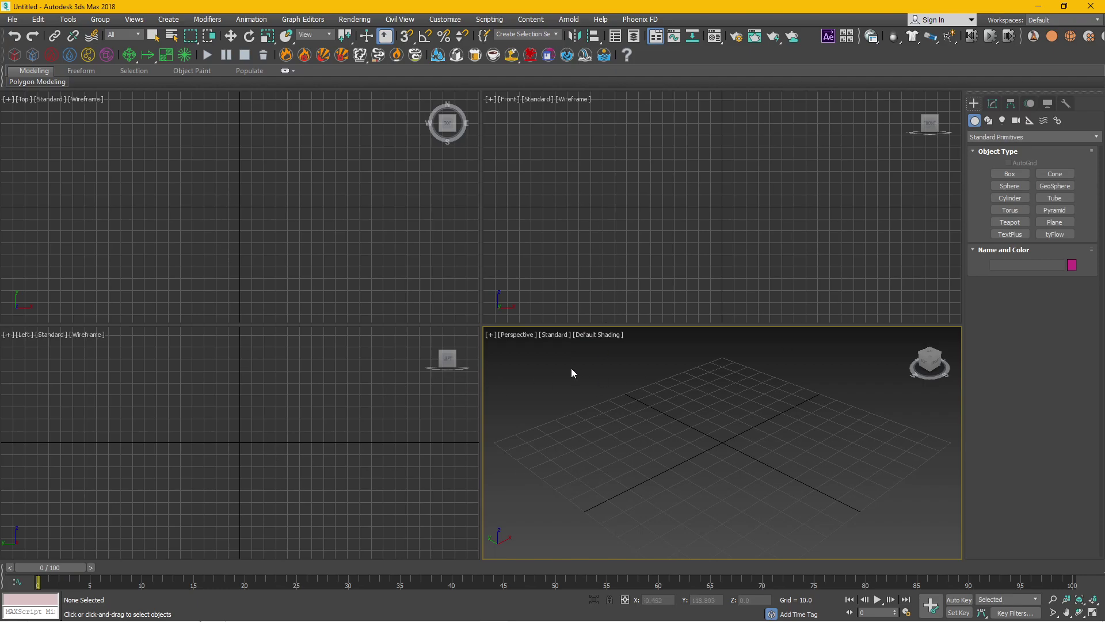
Cycle the active viewport between Top, Front and Left, zooming out the Top view
click(222, 185)
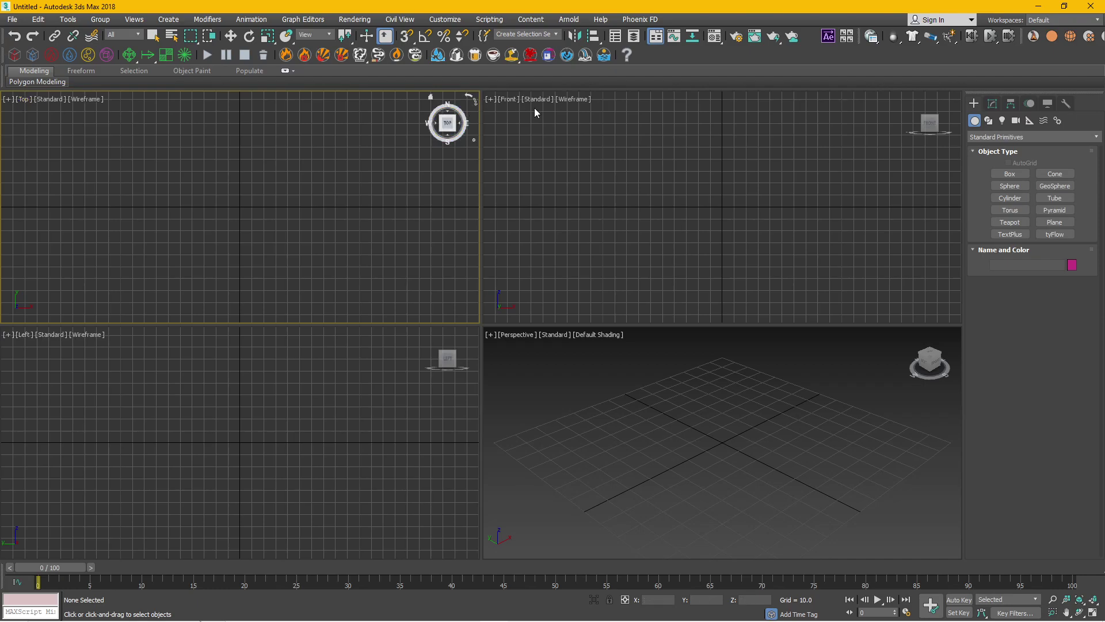
click(541, 132)
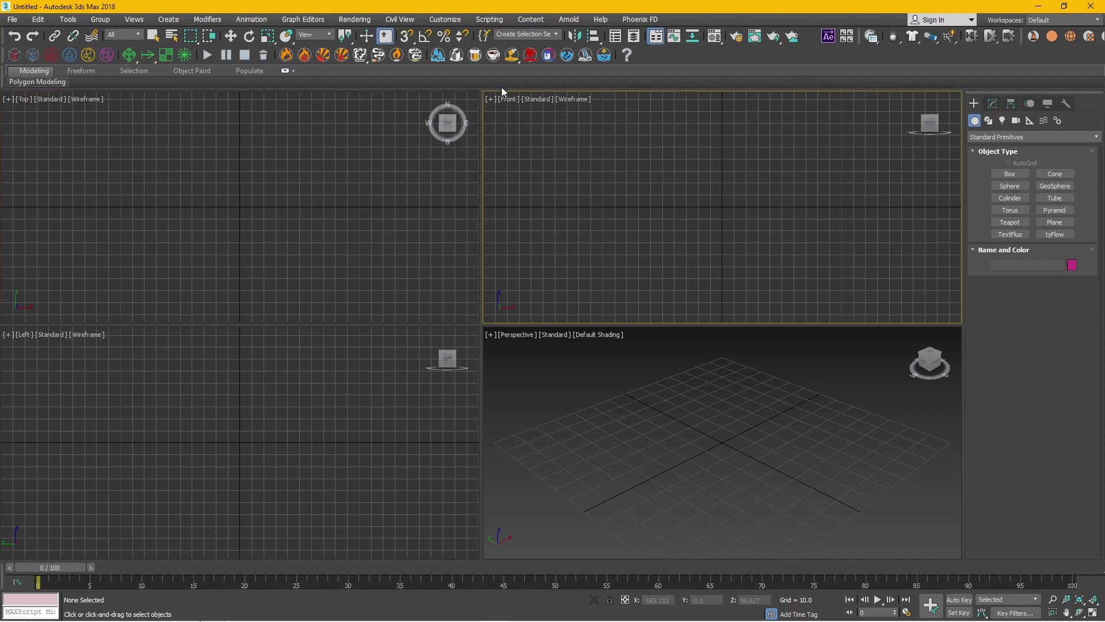
click(92, 355)
click(32, 127)
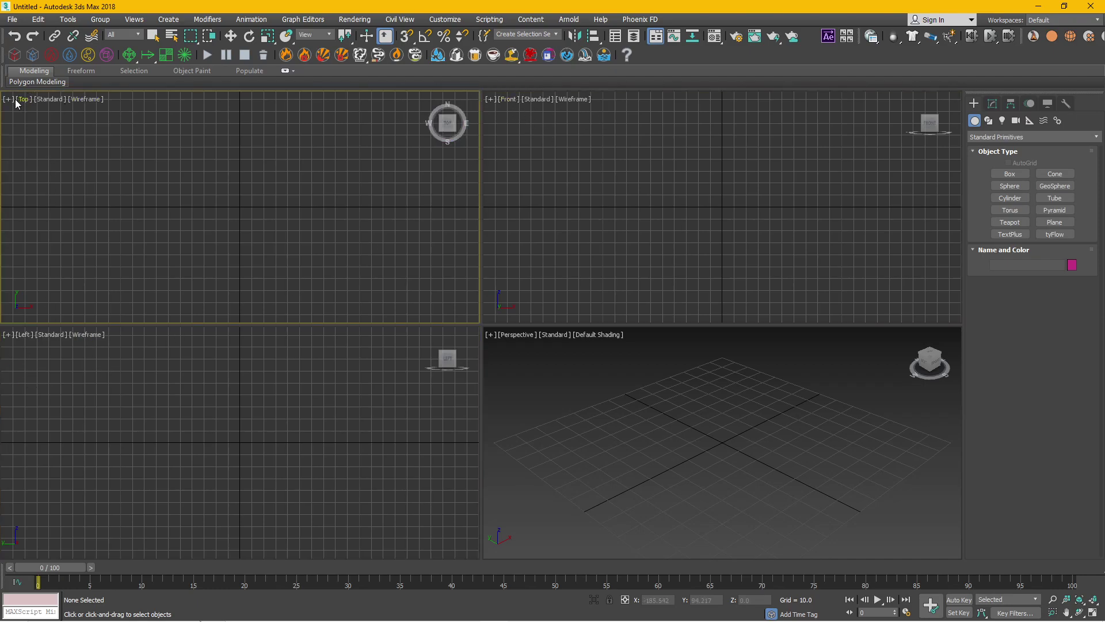
scroll(183, 179, down, 1)
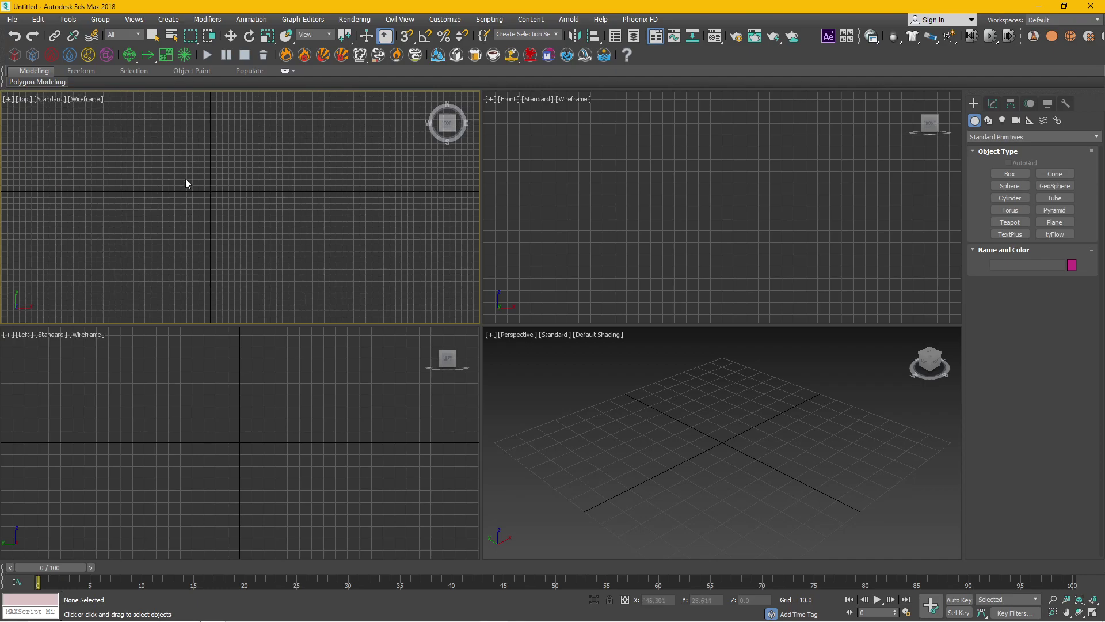
scroll(185, 181, down, 1)
click(638, 190)
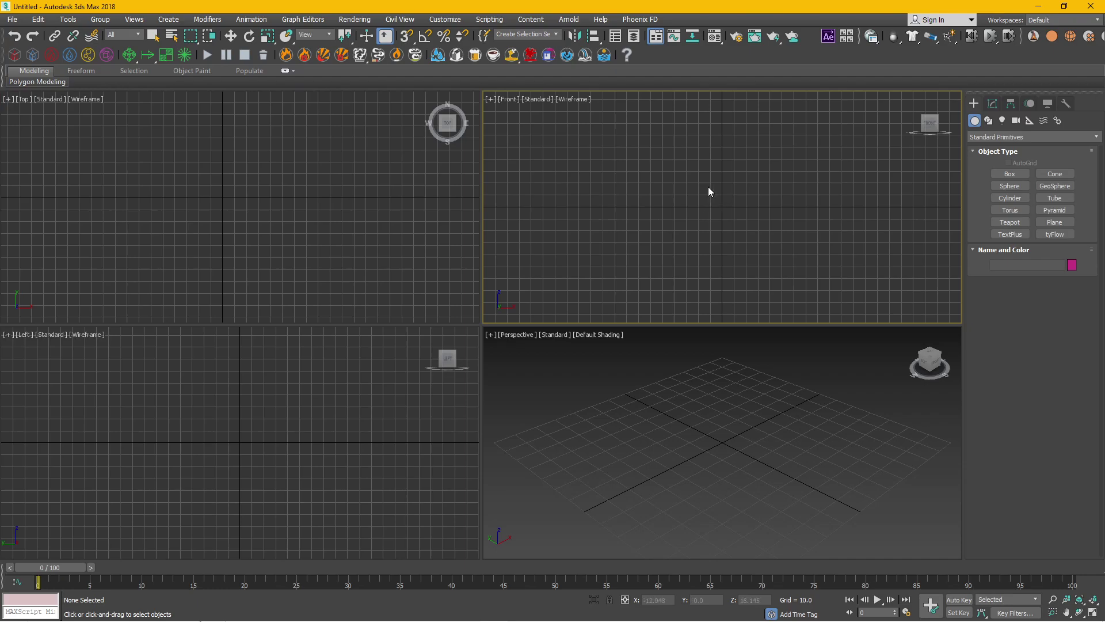
click(144, 442)
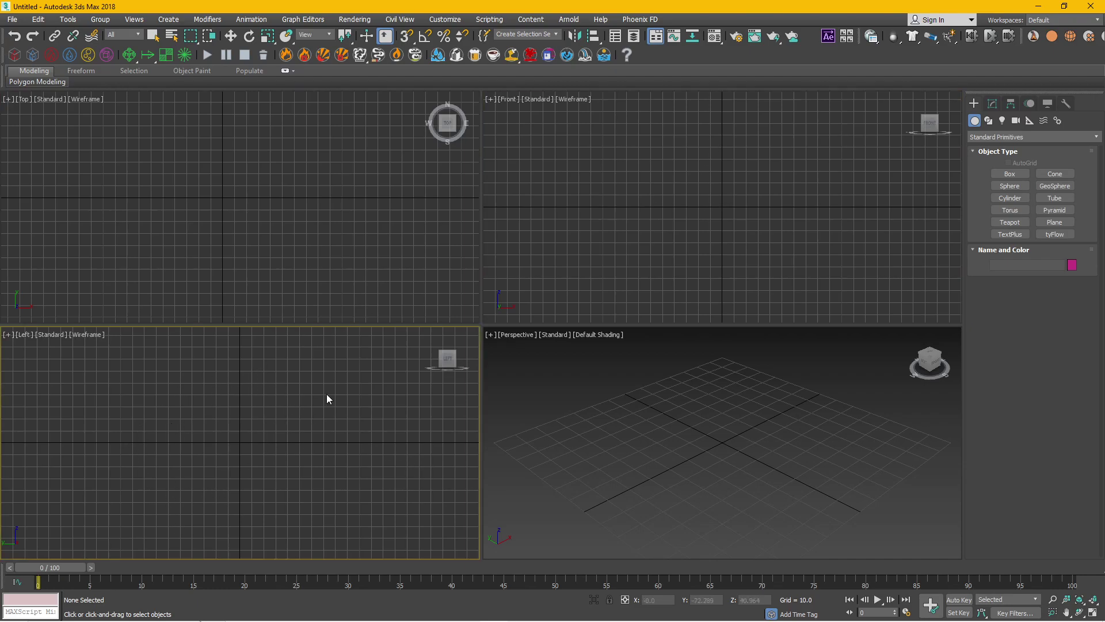
click(239, 195)
click(606, 206)
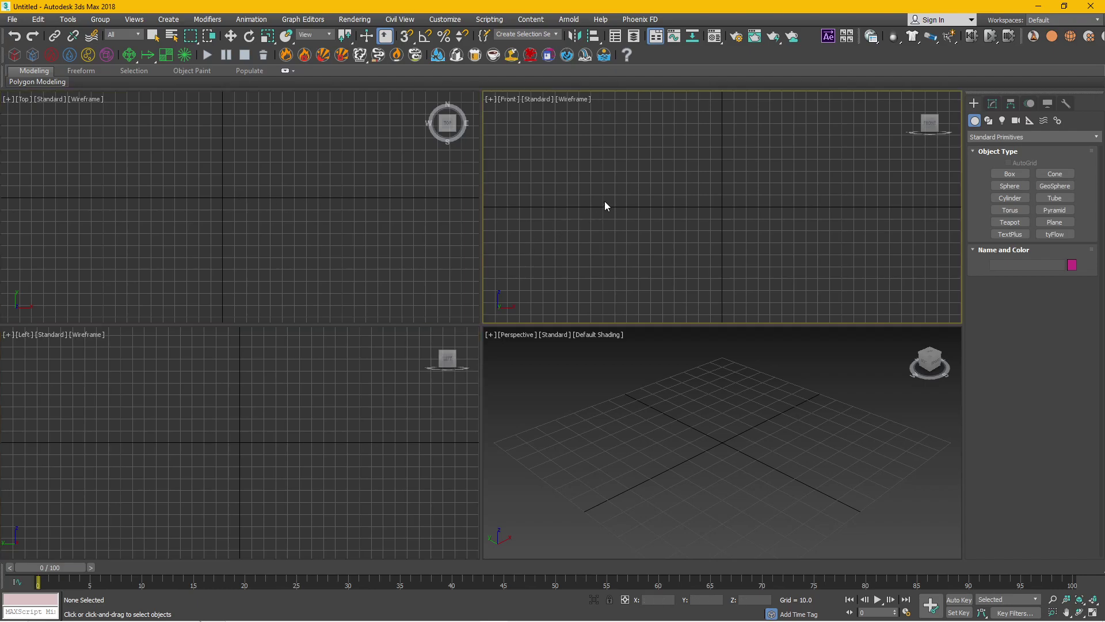
click(223, 451)
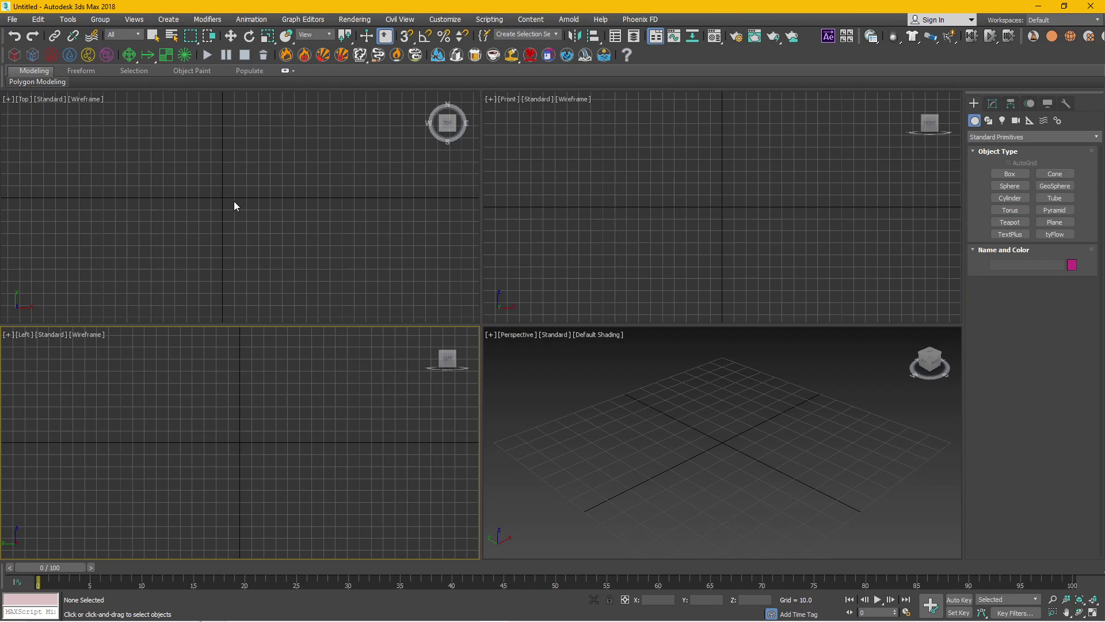
Pan the Top and Left view grids, then cycle the active viewport again
middle_drag(230, 188, 227, 247)
click(190, 438)
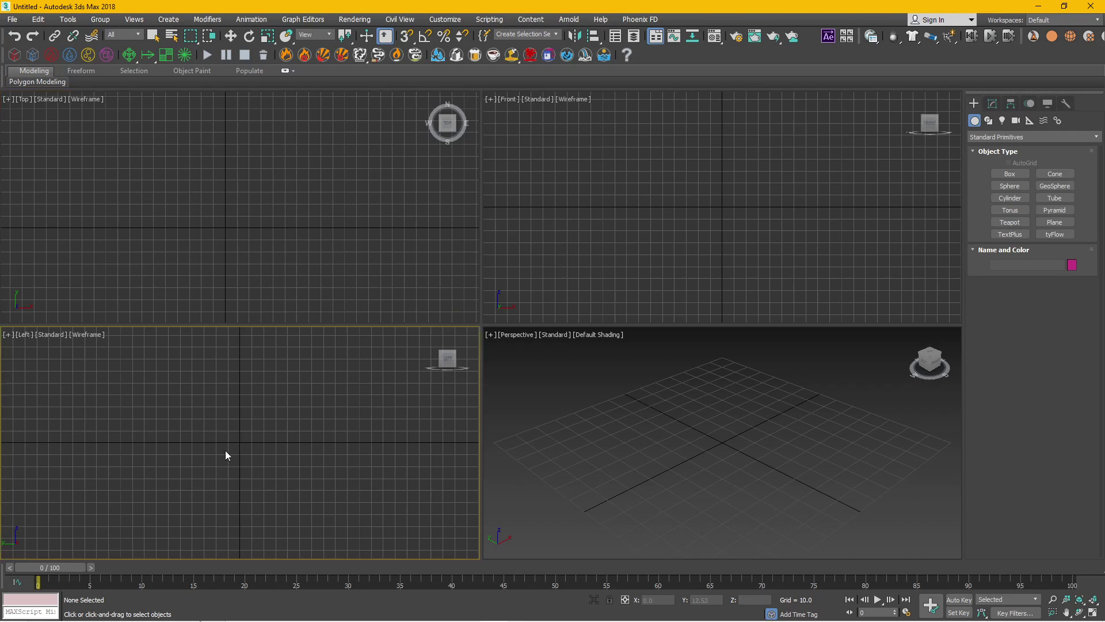
middle_drag(240, 438, 230, 444)
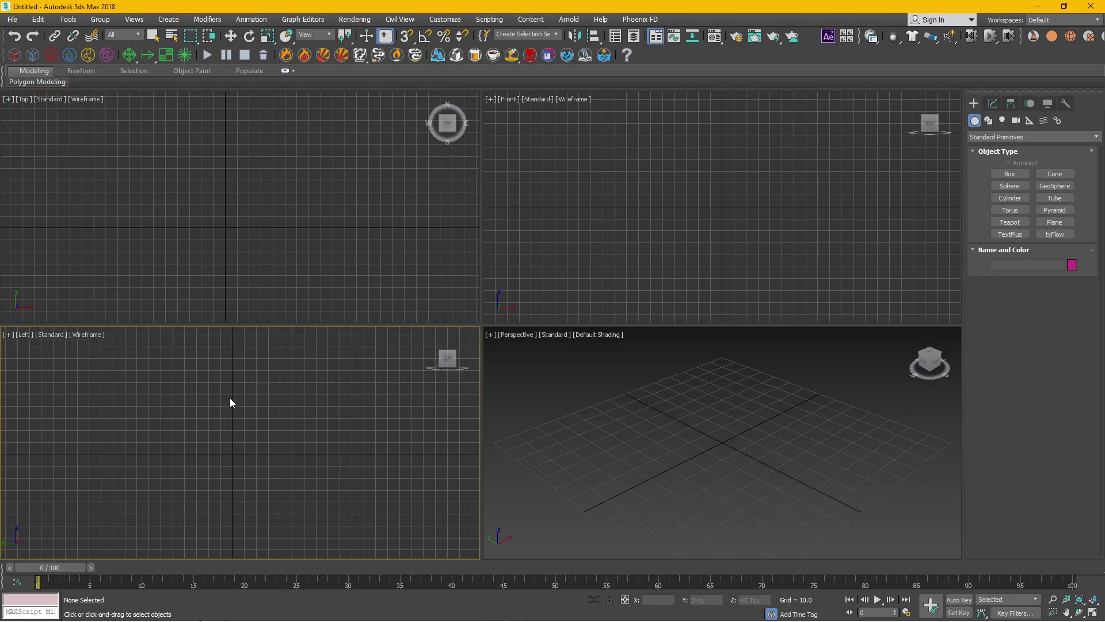
middle_drag(221, 396, 204, 414)
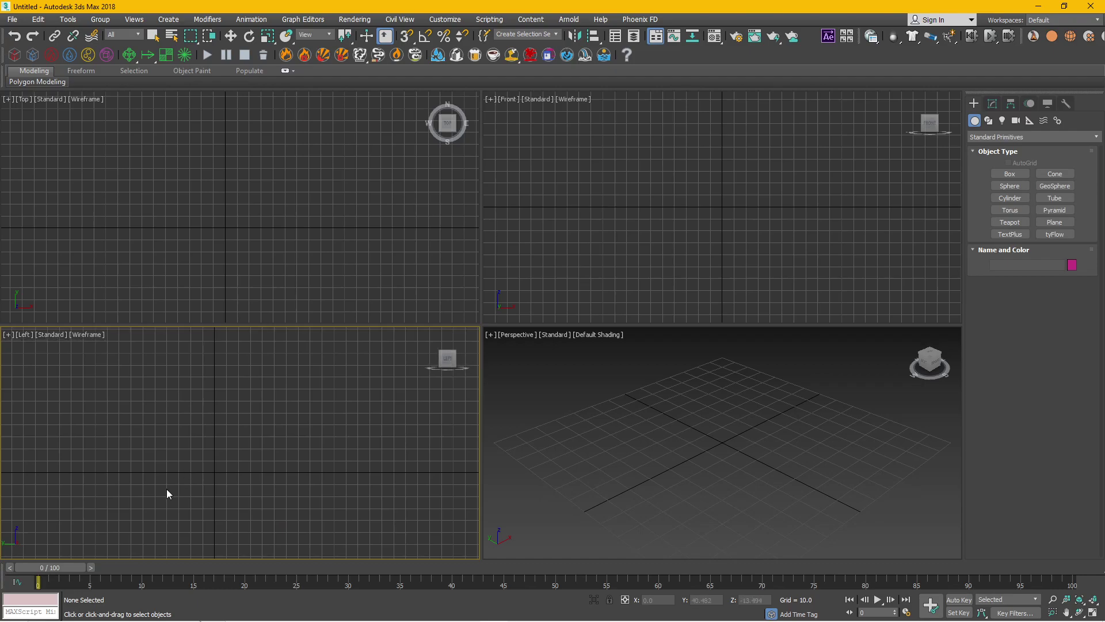
click(333, 246)
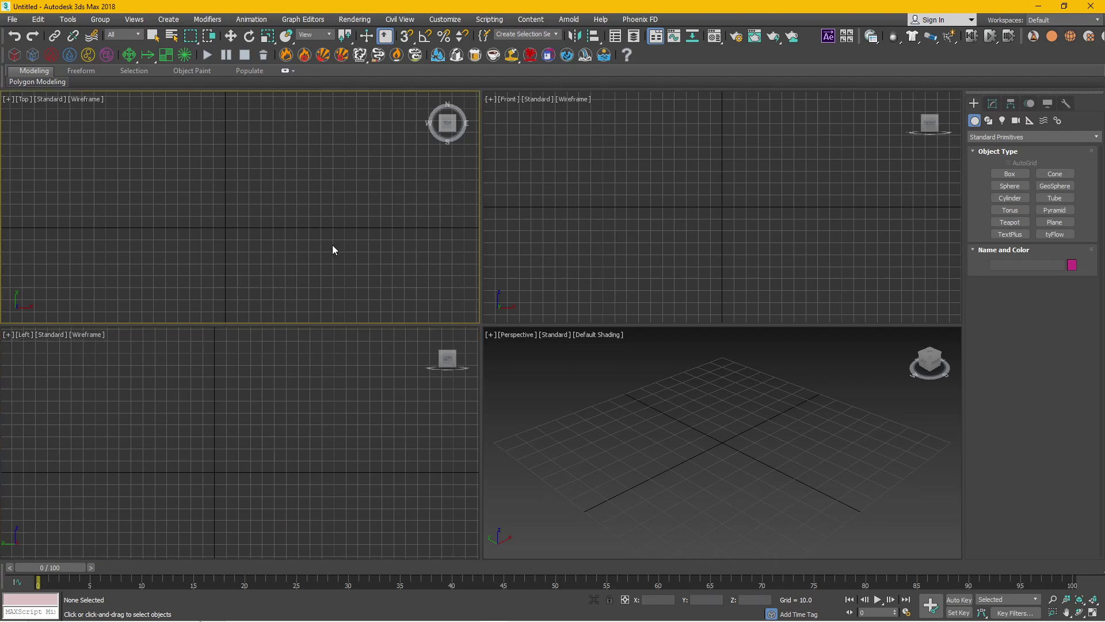
click(538, 254)
click(266, 306)
click(288, 282)
click(518, 276)
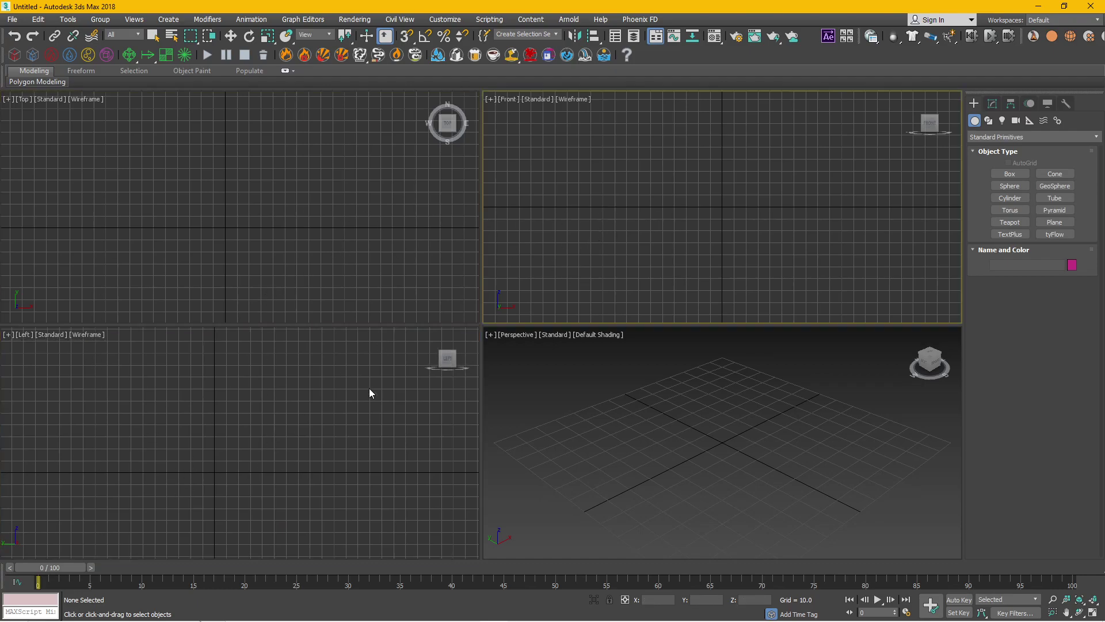
click(357, 403)
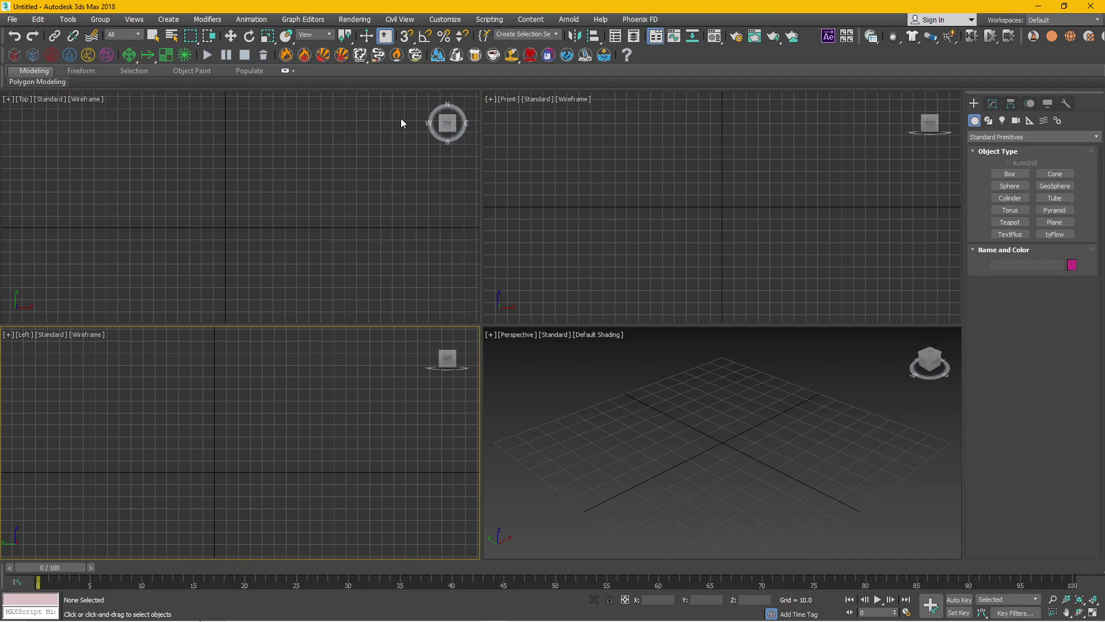
Make the Top view an orthographic view looking straight down, then nudge the Perspective grid
click(450, 125)
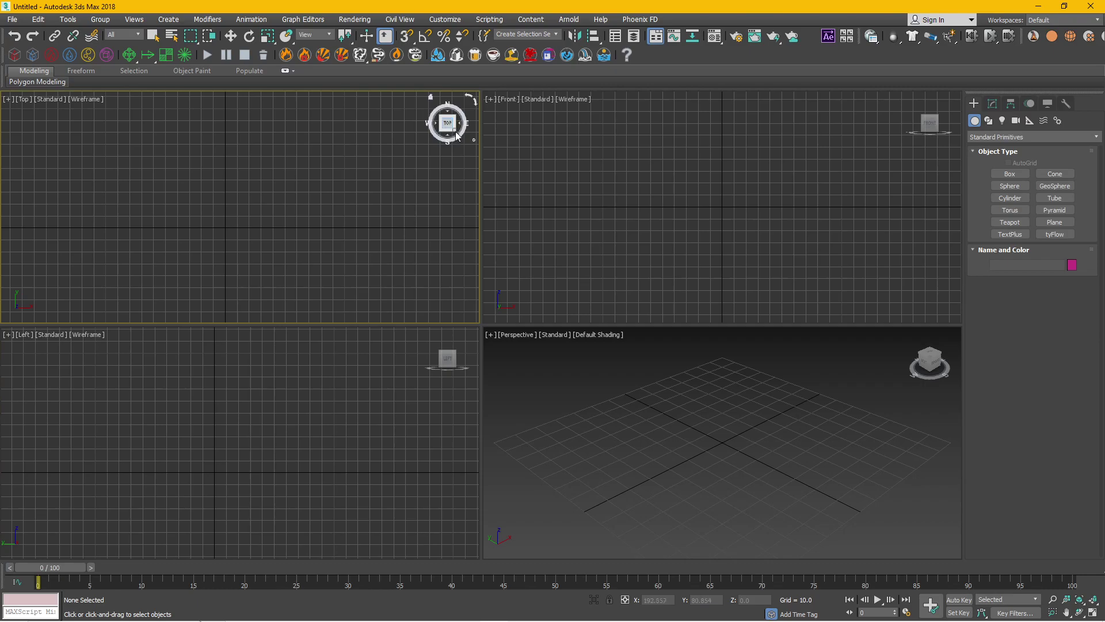
click(467, 124)
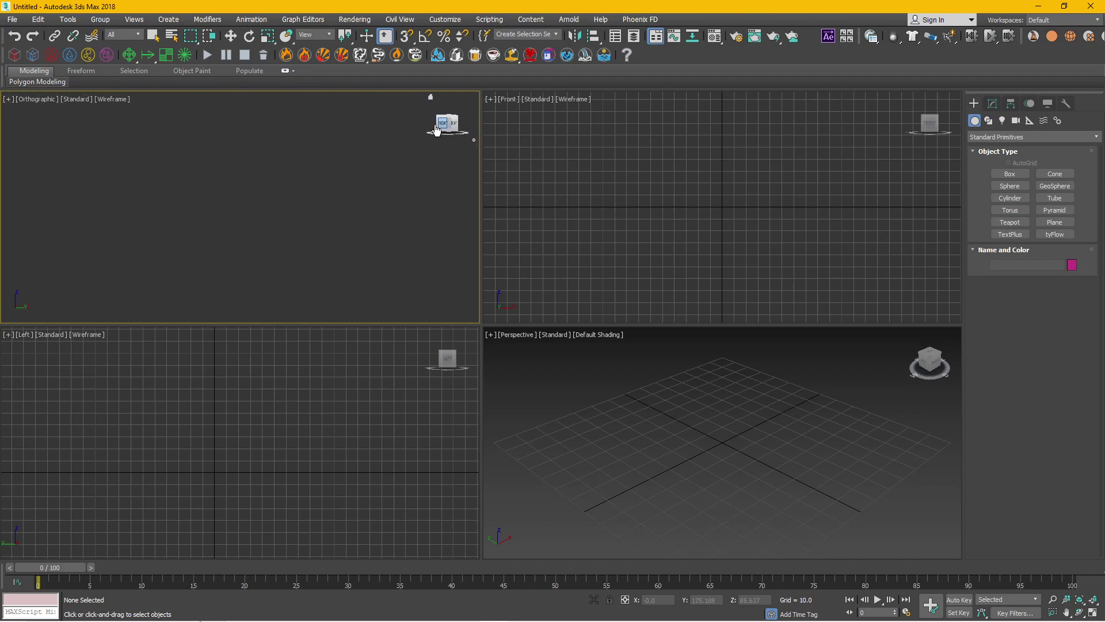
click(450, 122)
mouse_move(446, 125)
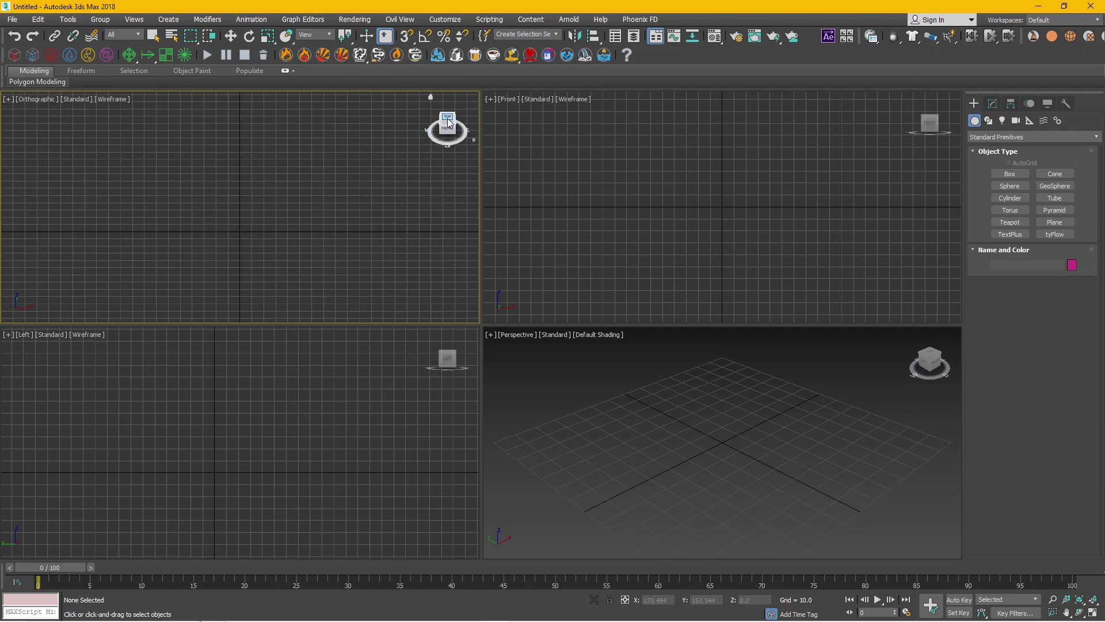
click(448, 123)
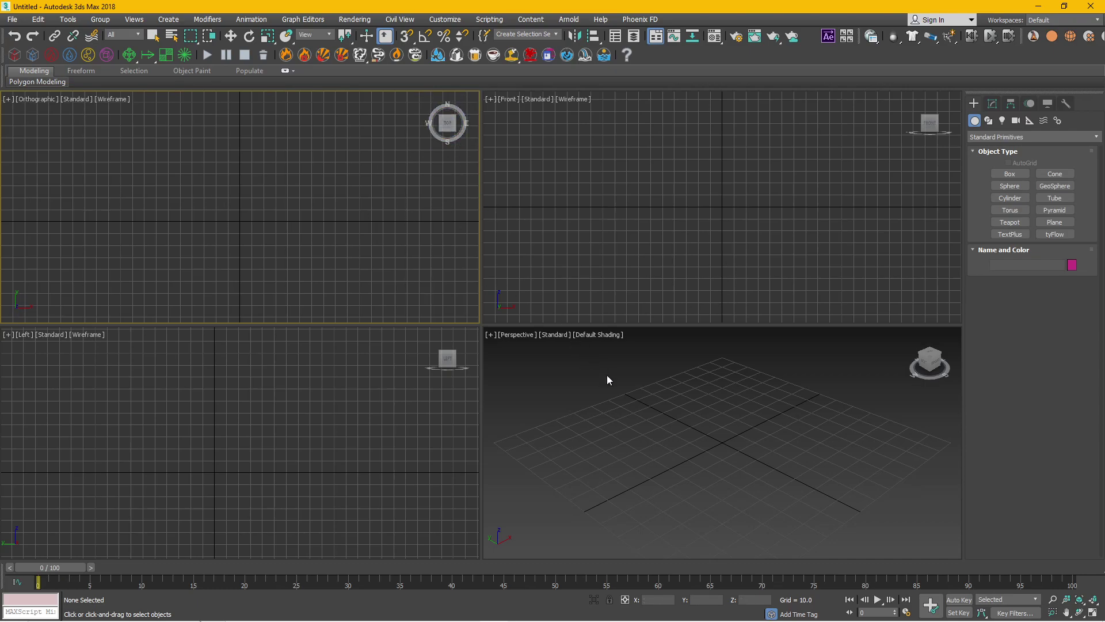
click(615, 388)
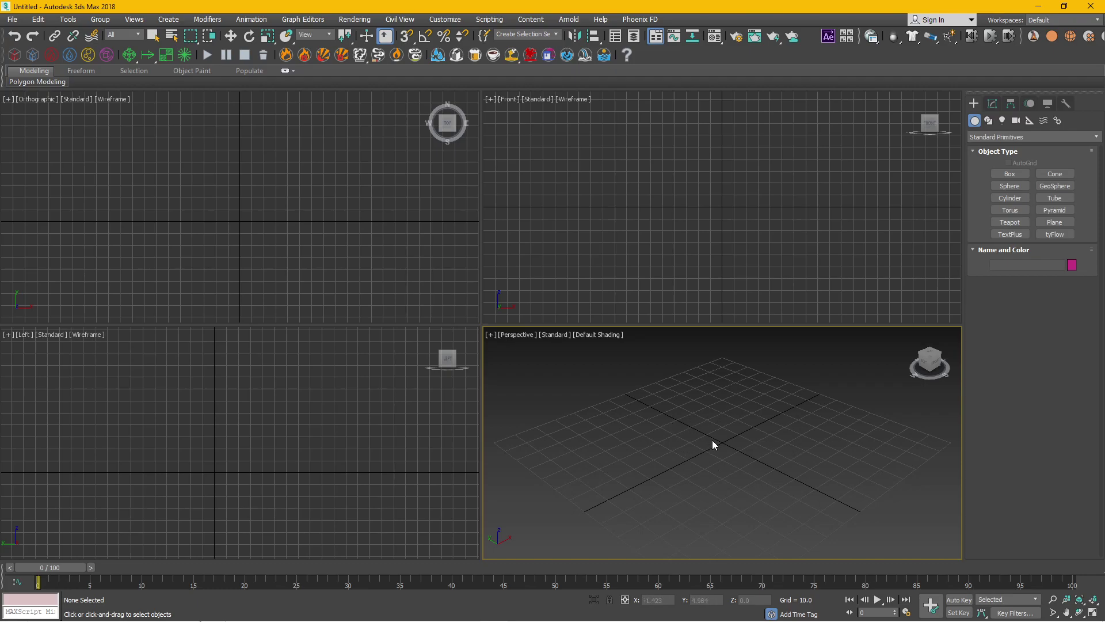
middle_drag(713, 440, 703, 432)
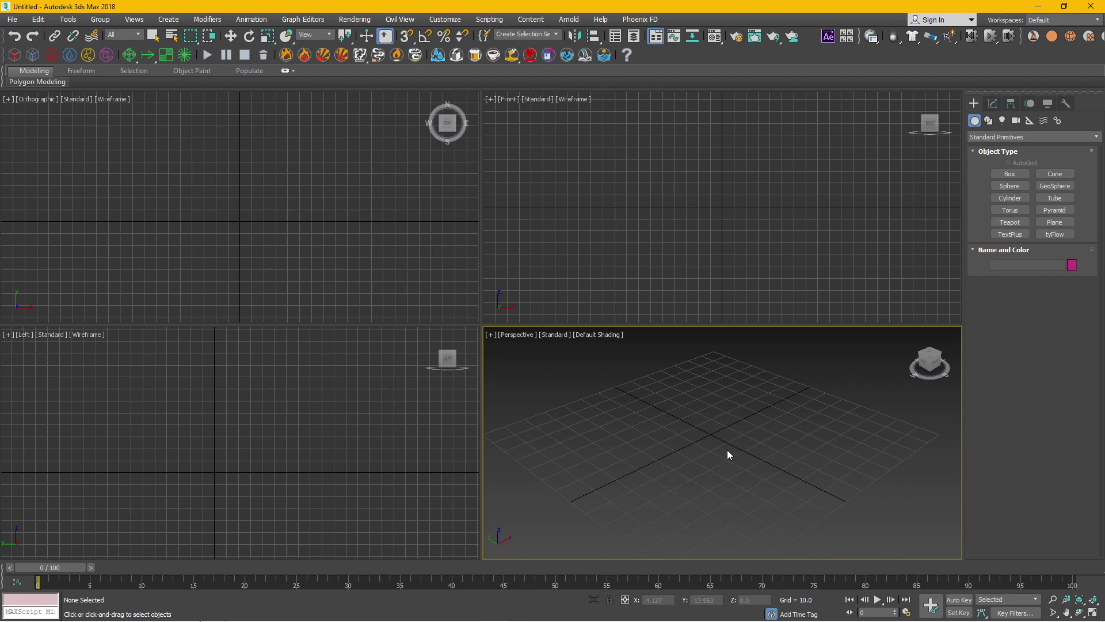
Maximize the Perspective view with Alt+W and pan to recenter the grid
key(alt+w)
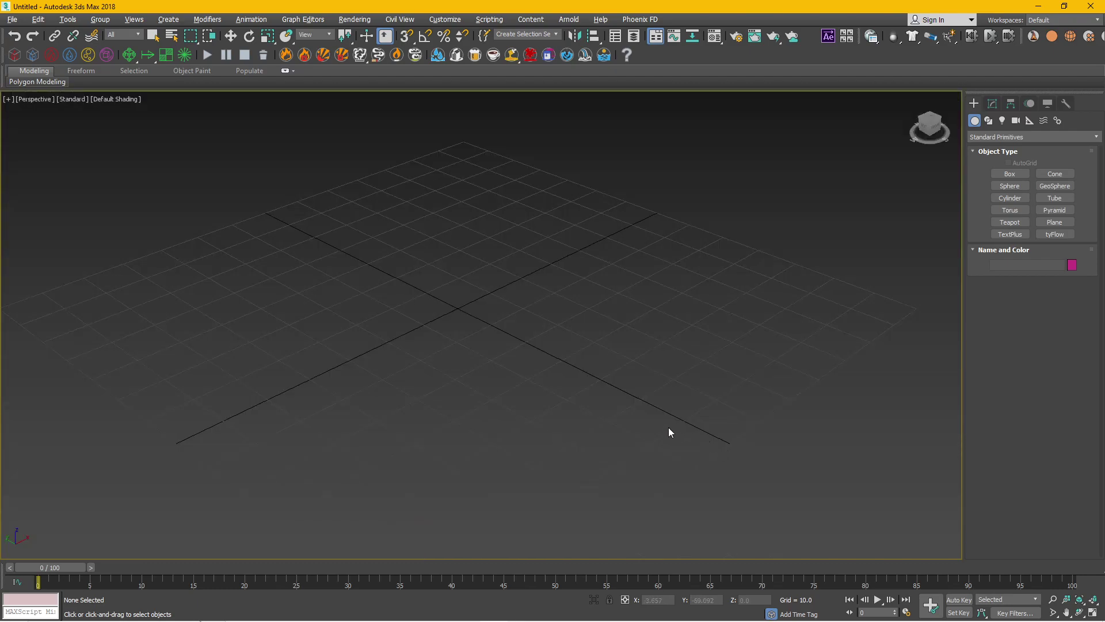
mouse_move(639, 149)
middle_down()
mouse_move(558, 296)
mouse_move(459, 321)
middle_up()
mouse_move(536, 346)
middle_down()
mouse_move(565, 267)
mouse_move(514, 293)
mouse_move(543, 271)
mouse_move(552, 283)
middle_up()
middle_drag(603, 386, 582, 326)
middle_drag(875, 222, 570, 291)
middle_drag(616, 398, 435, 233)
middle_drag(365, 382, 604, 324)
mouse_move(600, 243)
middle_down()
mouse_move(595, 254)
mouse_move(616, 244)
middle_up()
Zoom the grid in and out and try box-selecting in the empty scene
scroll(541, 247, down, 5)
scroll(540, 247, up, 5)
scroll(540, 248, down, 5)
scroll(540, 247, up, 2)
scroll(540, 247, up, 2)
scroll(541, 248, up, 2)
drag(371, 247, 667, 341)
drag(338, 165, 507, 296)
drag(339, 191, 503, 299)
drag(498, 293, 642, 346)
right_click(510, 304)
right_click(465, 253)
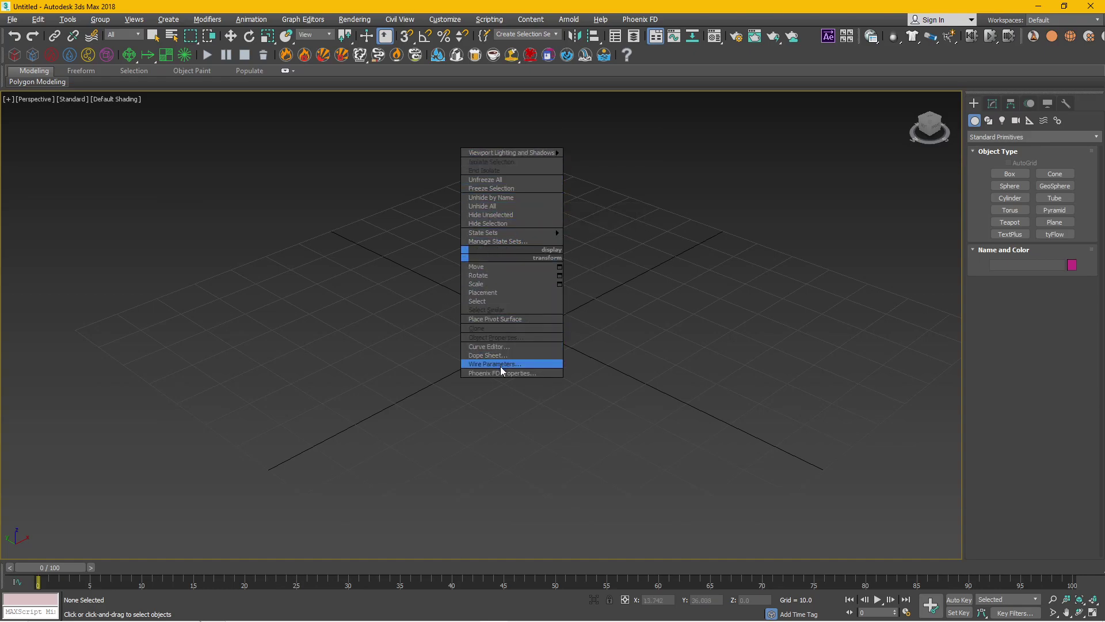
right_click(685, 210)
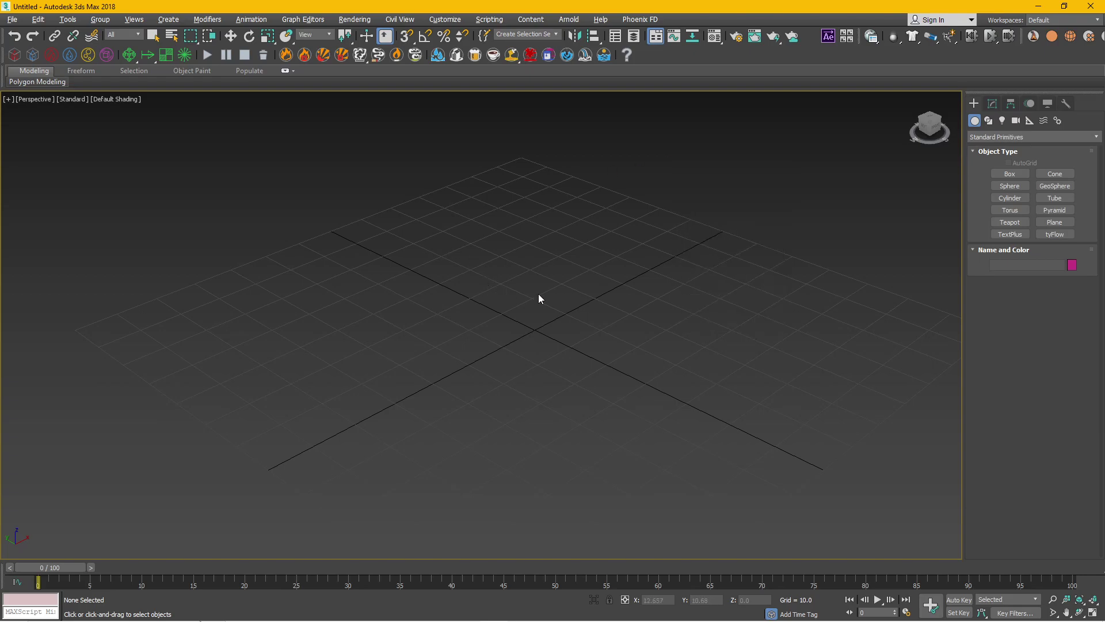
mouse_move(520, 295)
alt+middle_down()
mouse_move(479, 292)
mouse_move(521, 278)
mouse_move(496, 282)
mouse_move(533, 292)
mouse_move(466, 287)
mouse_move(516, 279)
mouse_move(481, 276)
mouse_move(387, 290)
mouse_move(565, 274)
mouse_move(669, 282)
mouse_move(471, 281)
mouse_move(525, 268)
mouse_move(545, 274)
mouse_move(501, 294)
mouse_move(397, 303)
mouse_move(373, 285)
mouse_move(530, 272)
mouse_move(509, 276)
mouse_move(521, 278)
alt+middle_up()
Reframe the empty grid, then open the Scripting menu's command list
mouse_move(491, 286)
middle_down()
mouse_move(437, 265)
mouse_move(476, 294)
middle_up()
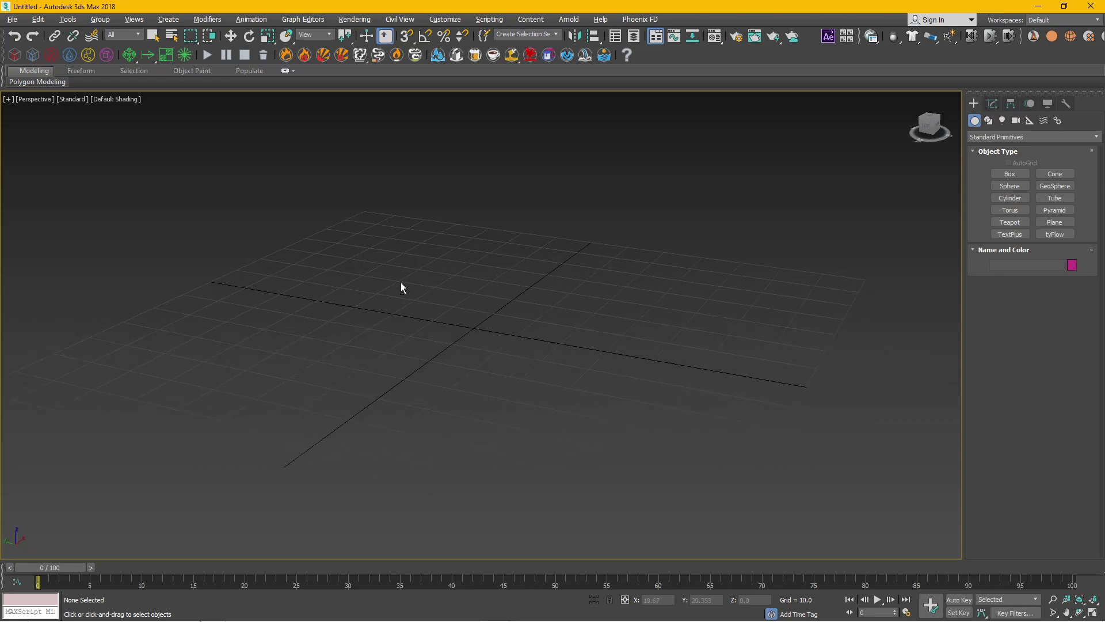
mouse_move(401, 286)
middle_down()
mouse_move(501, 274)
mouse_move(493, 262)
mouse_move(496, 311)
mouse_move(555, 285)
mouse_move(471, 287)
mouse_move(570, 304)
mouse_move(546, 291)
mouse_move(520, 313)
mouse_move(540, 259)
middle_up()
scroll(476, 275, down, 2)
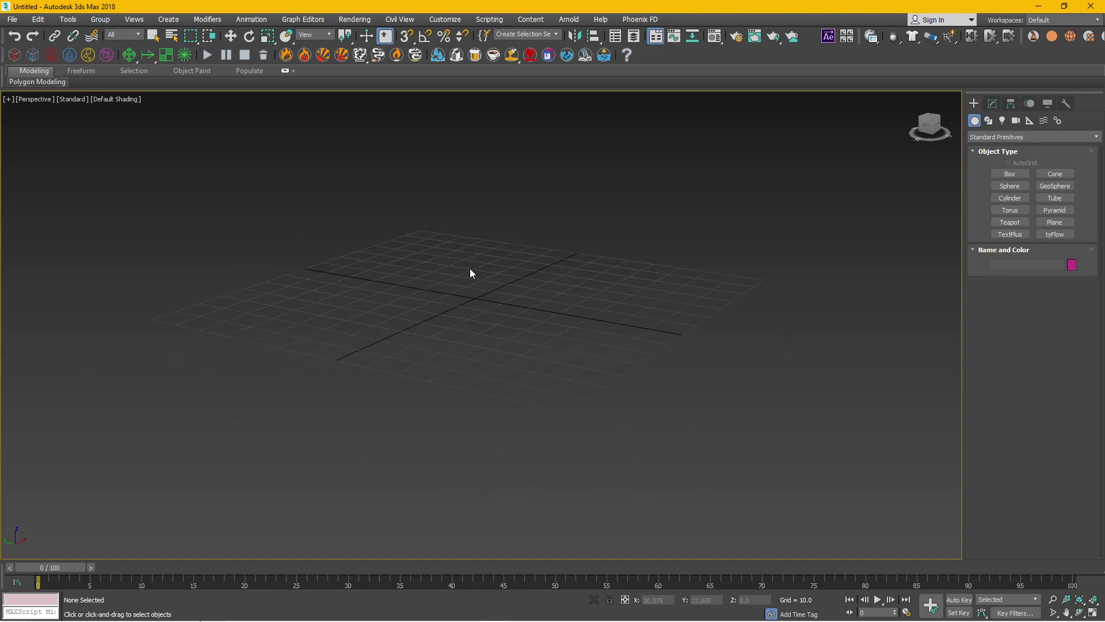
mouse_move(470, 269)
middle_down()
mouse_move(489, 288)
mouse_move(528, 242)
mouse_move(400, 249)
mouse_move(408, 337)
mouse_move(496, 332)
mouse_move(559, 347)
mouse_move(466, 337)
mouse_move(573, 296)
mouse_move(449, 305)
mouse_move(447, 271)
mouse_move(541, 216)
mouse_move(420, 299)
mouse_move(533, 321)
mouse_move(413, 294)
mouse_move(468, 236)
mouse_move(457, 287)
mouse_move(486, 316)
mouse_move(580, 310)
middle_up()
scroll(490, 288, up, 1)
scroll(489, 288, down, 1)
scroll(490, 289, up, 1)
mouse_move(552, 235)
alt+middle_down()
mouse_move(596, 224)
mouse_move(607, 277)
mouse_move(610, 267)
mouse_move(544, 310)
mouse_move(521, 296)
mouse_move(533, 276)
mouse_move(543, 288)
mouse_move(572, 268)
alt+middle_up()
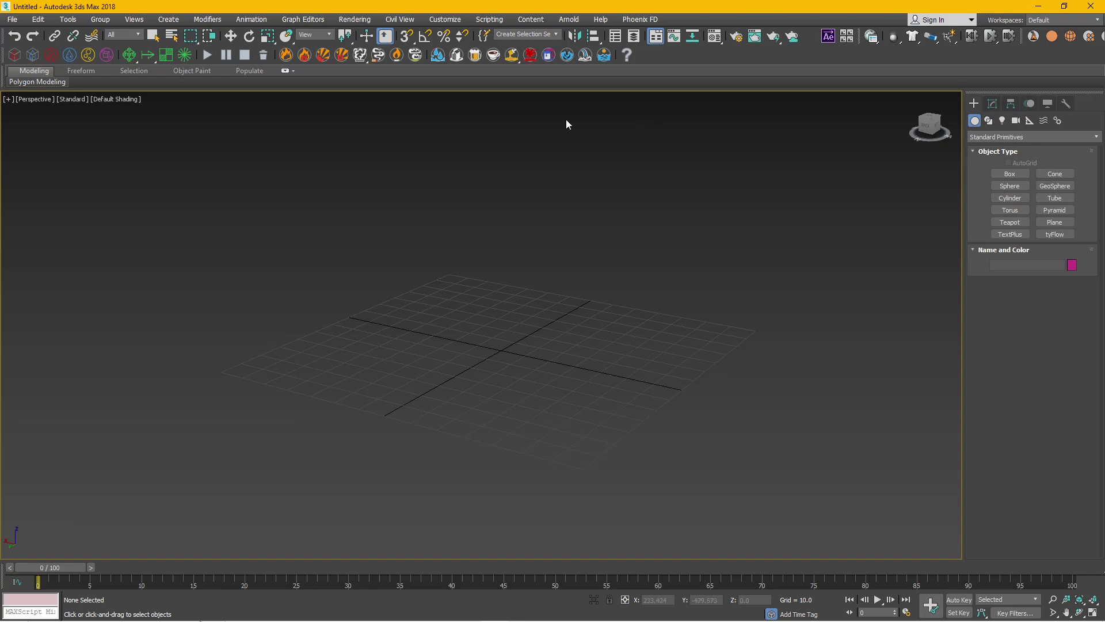
click(19, 21)
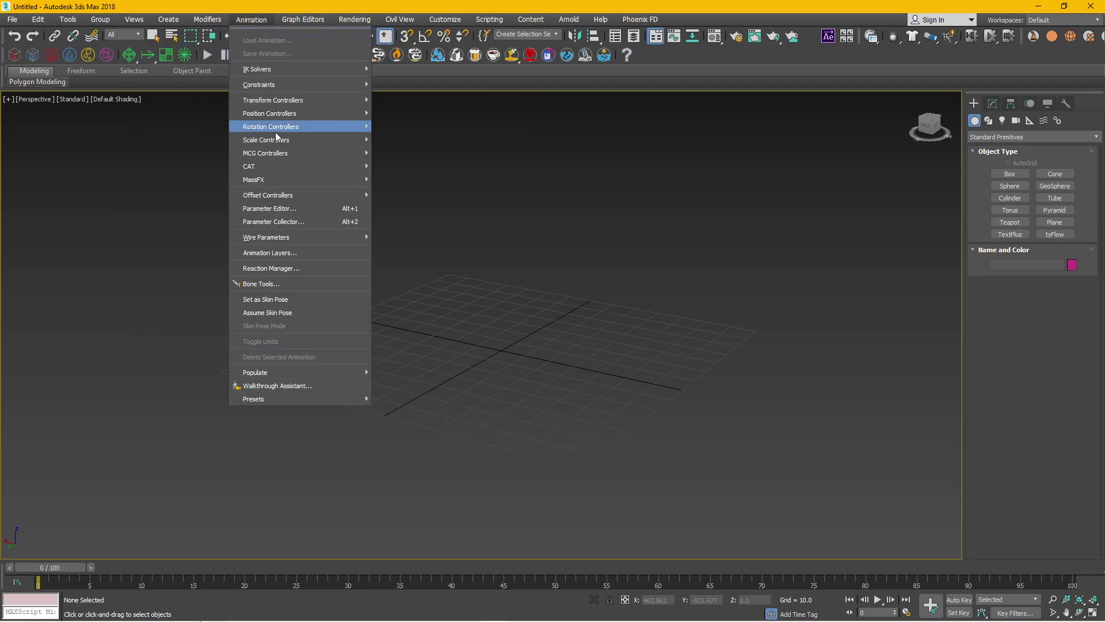
mouse_move(489, 19)
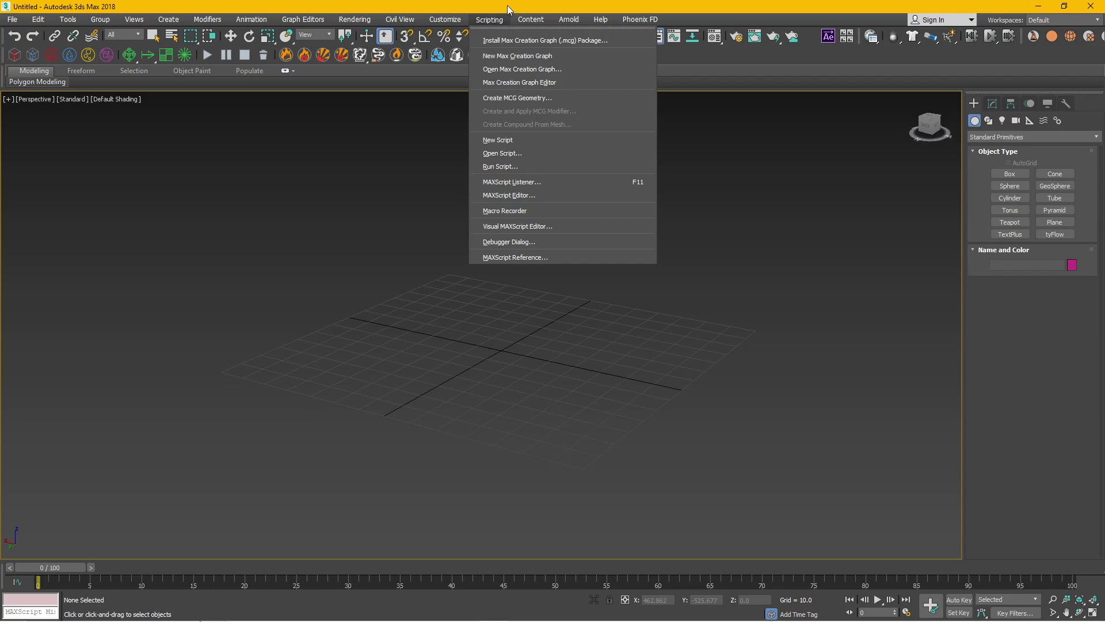
Close the Scripting menu and choose Select and Uniform Scale on the main toolbar
click(509, 7)
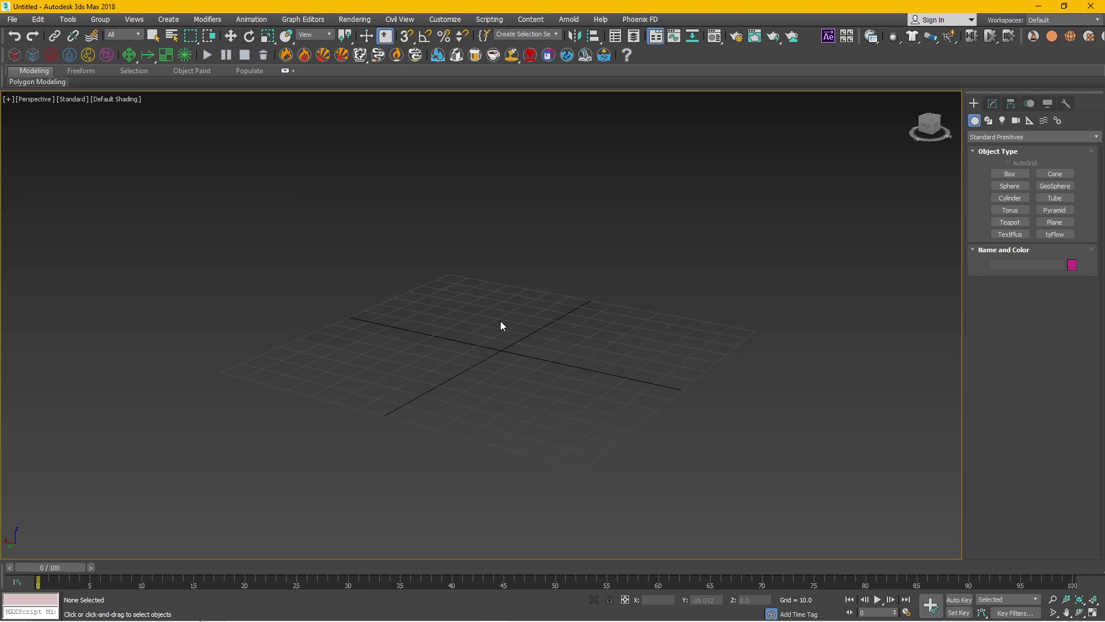
click(250, 35)
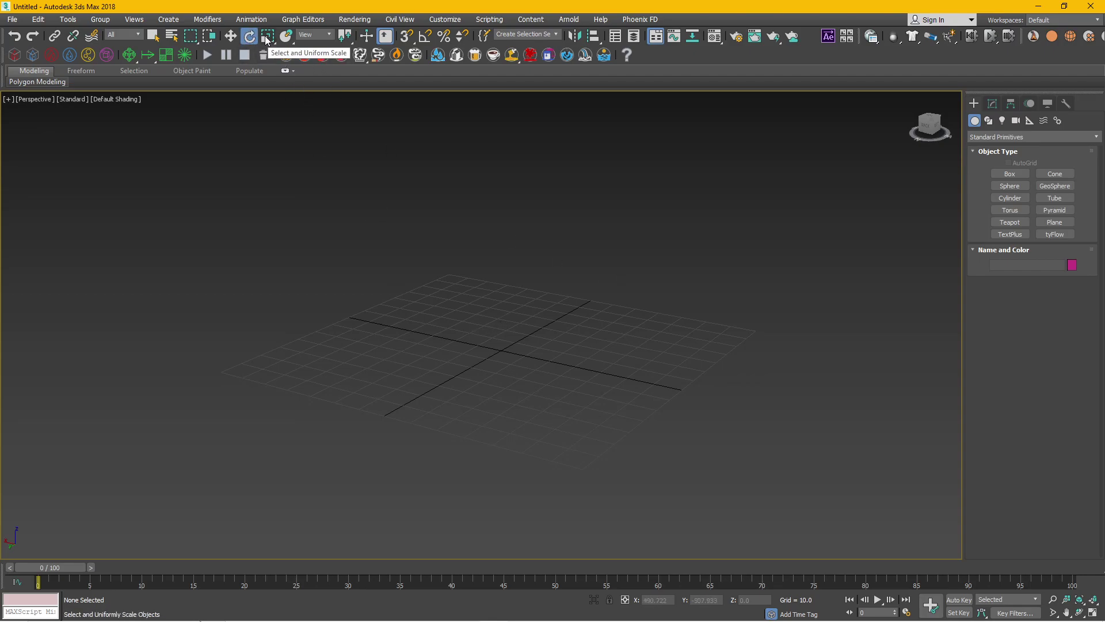
click(267, 36)
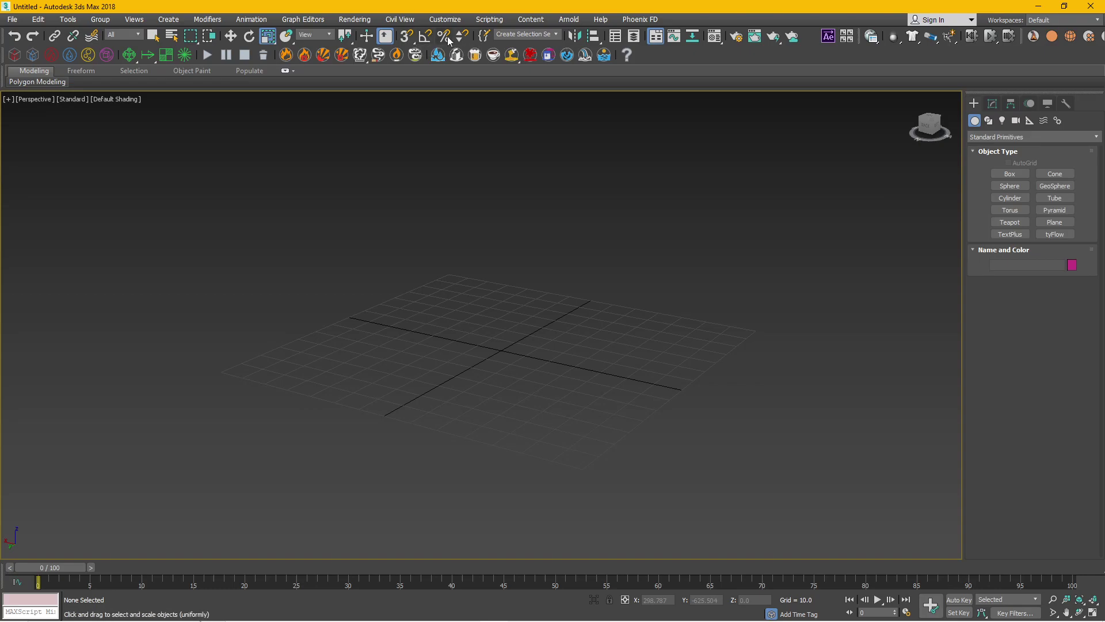
click(738, 38)
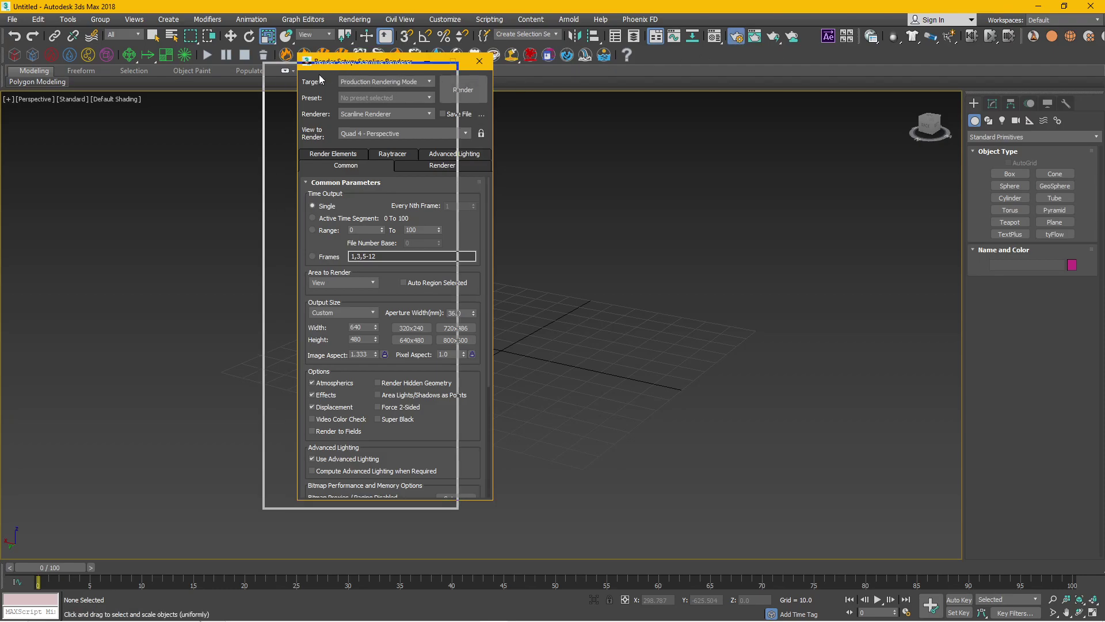
drag(353, 62, 210, 101)
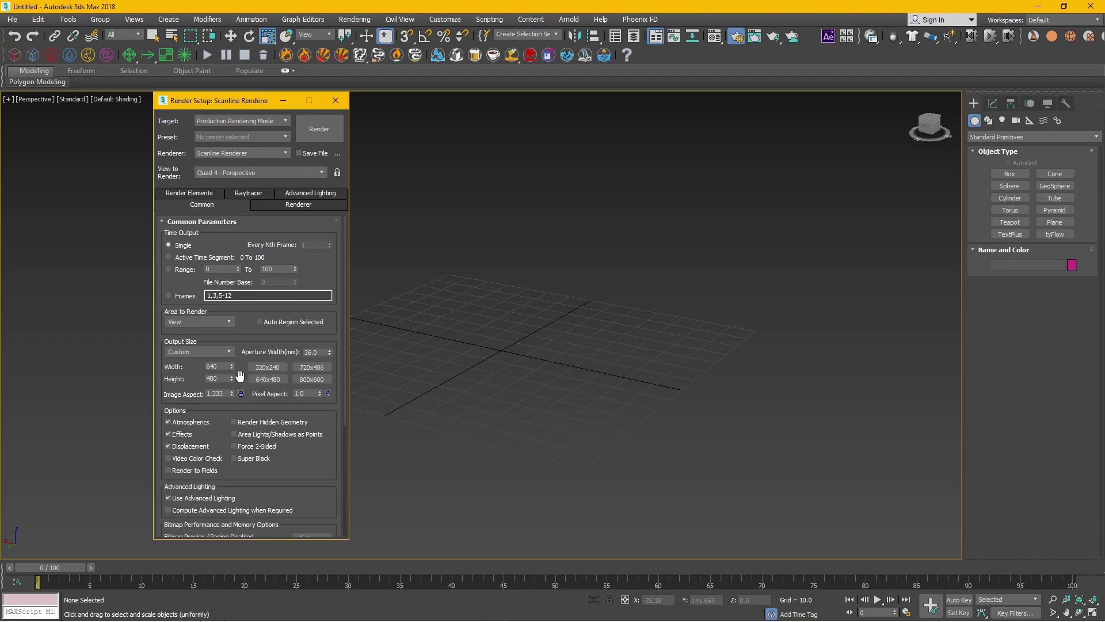
mouse_move(240, 375)
mouse_down()
mouse_move(244, 343)
mouse_move(226, 319)
mouse_up()
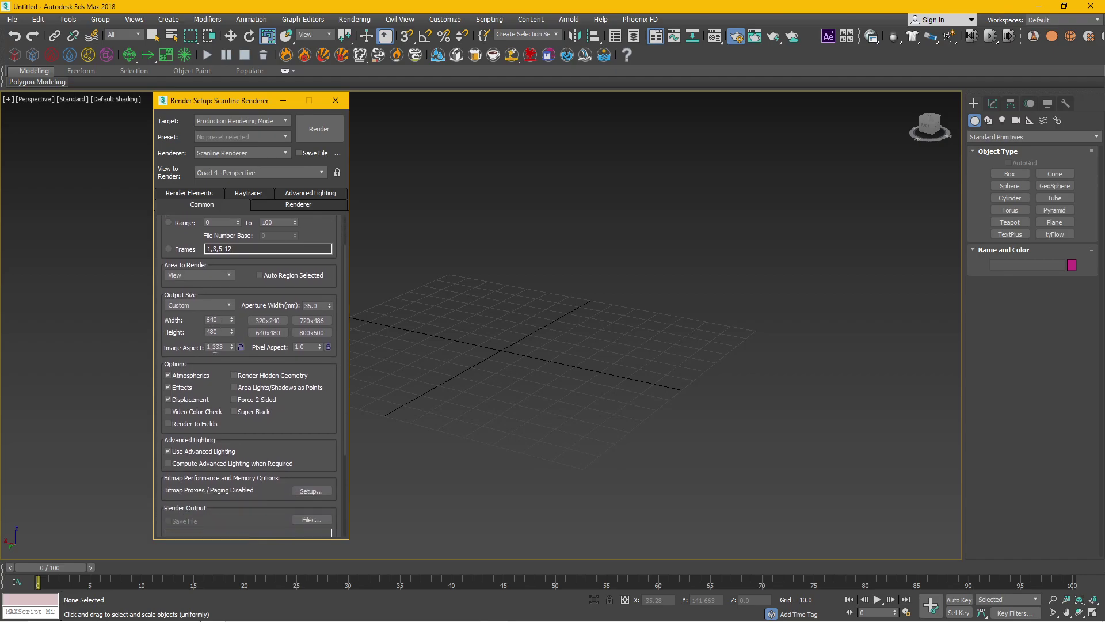
scroll(289, 403, down, 5)
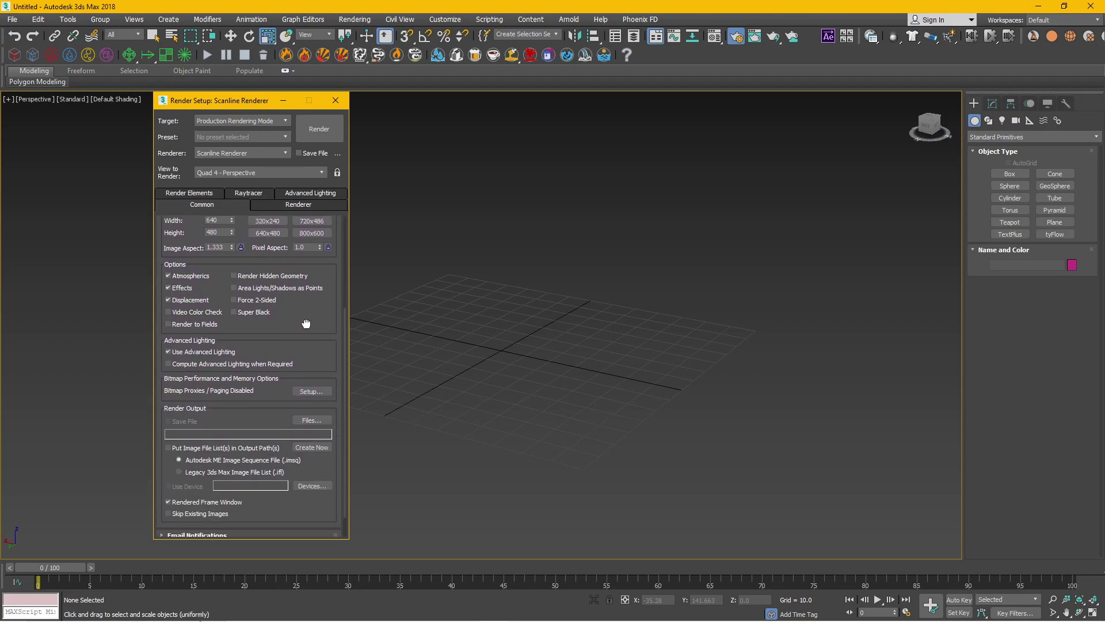
scroll(289, 220, up, 4)
click(291, 206)
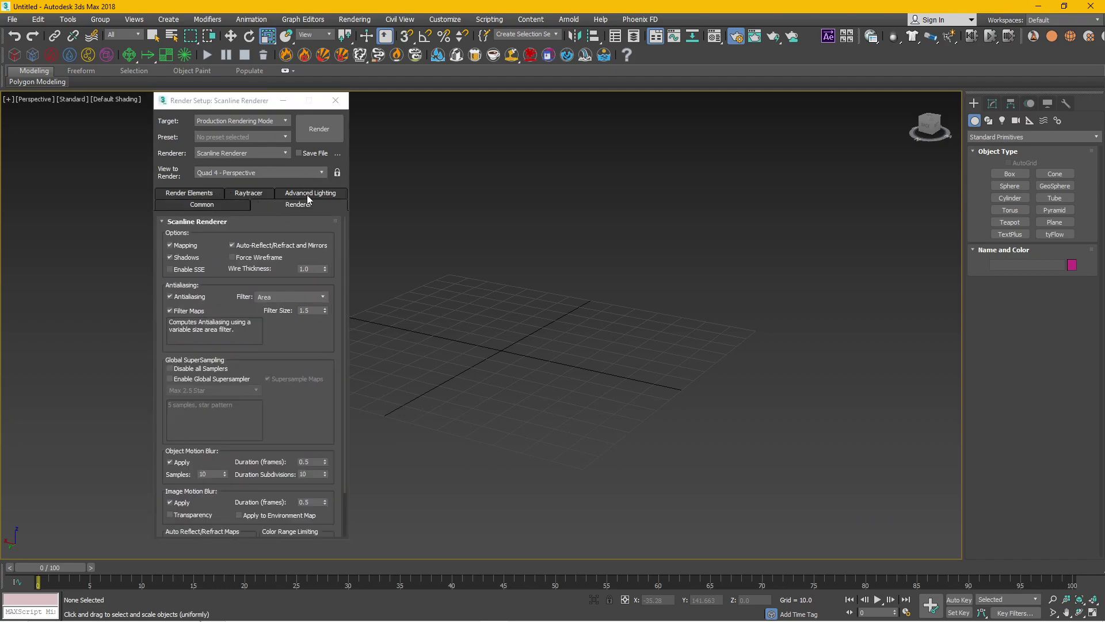
click(273, 153)
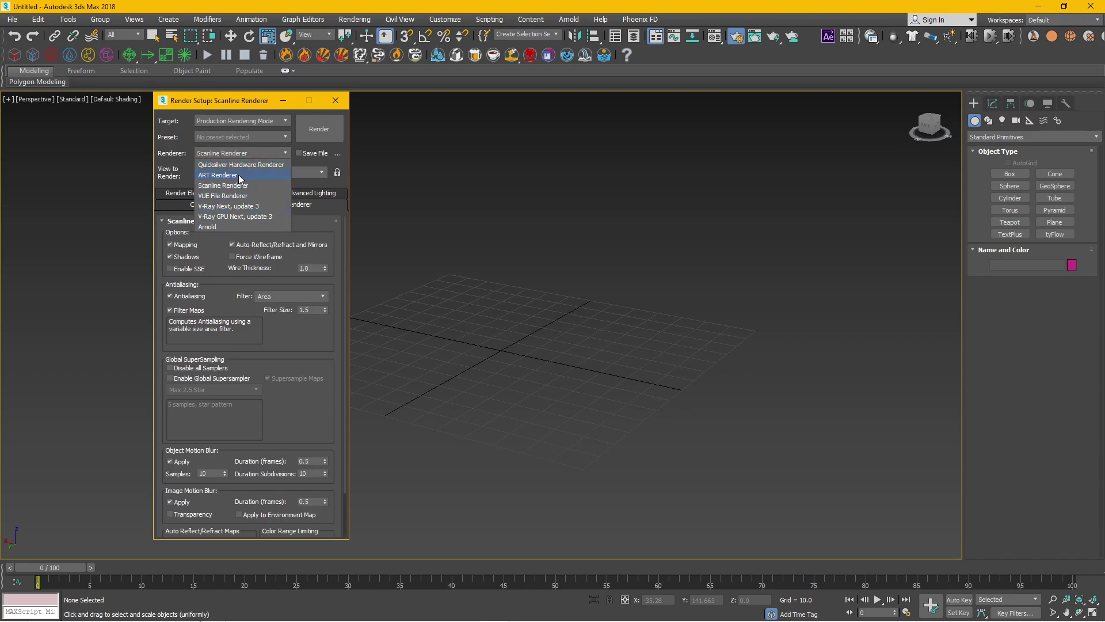
click(338, 101)
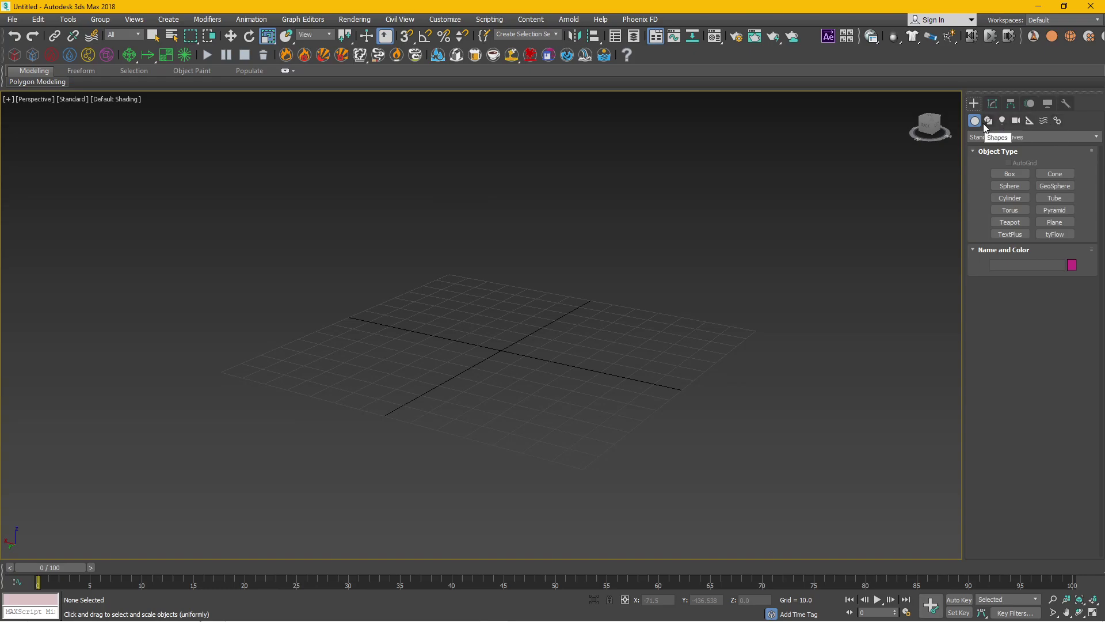
Create a green Standard Primitives box near the grid centre
click(1016, 140)
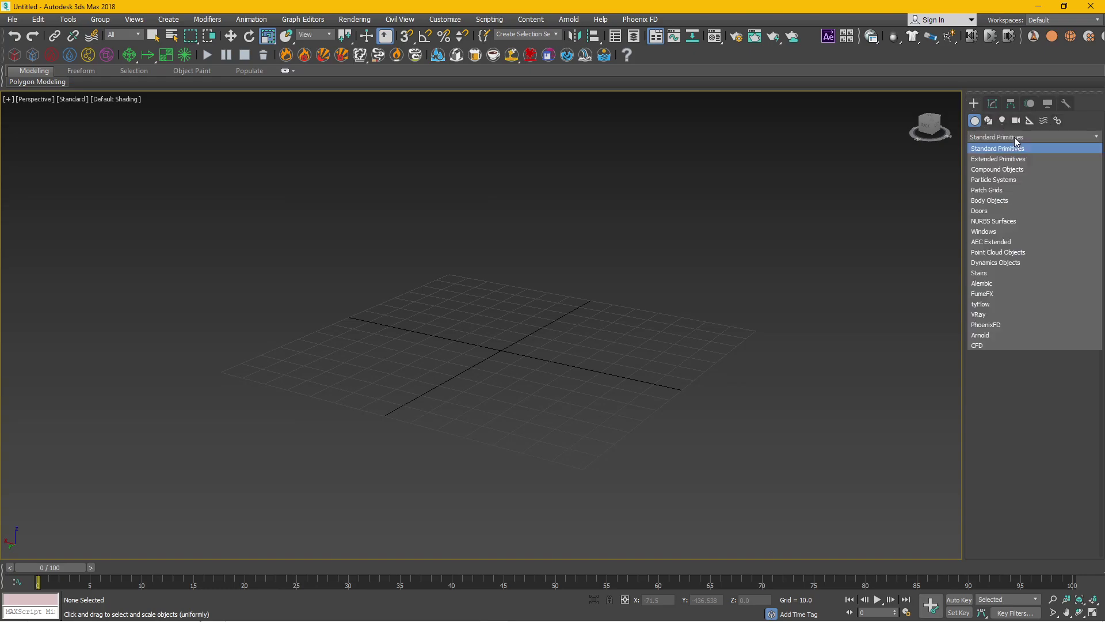
click(1014, 145)
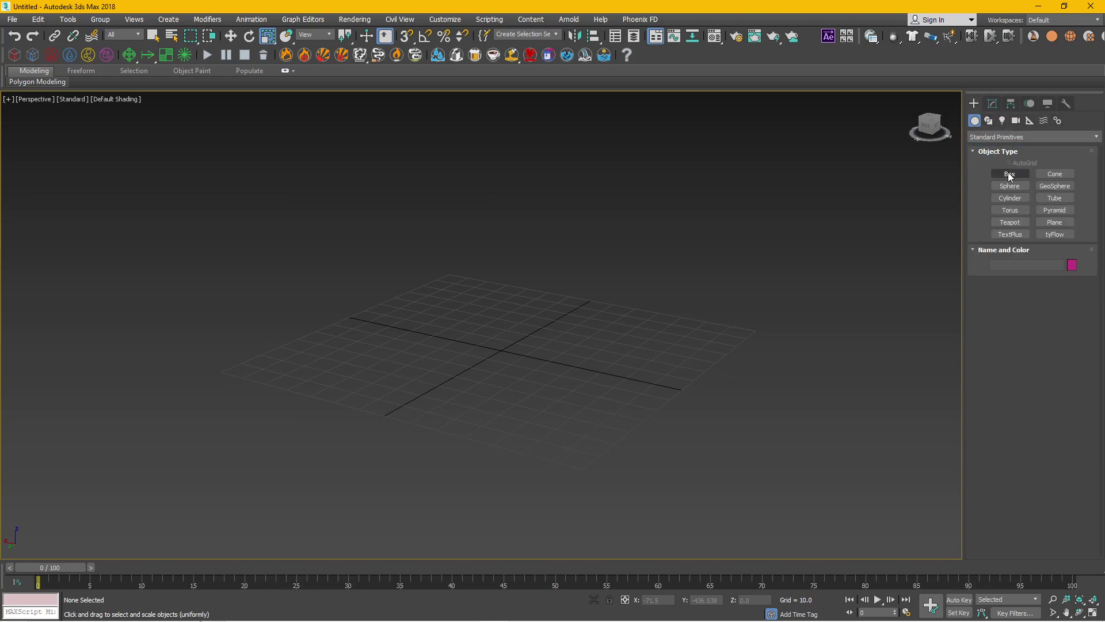
click(1009, 174)
drag(452, 344, 474, 385)
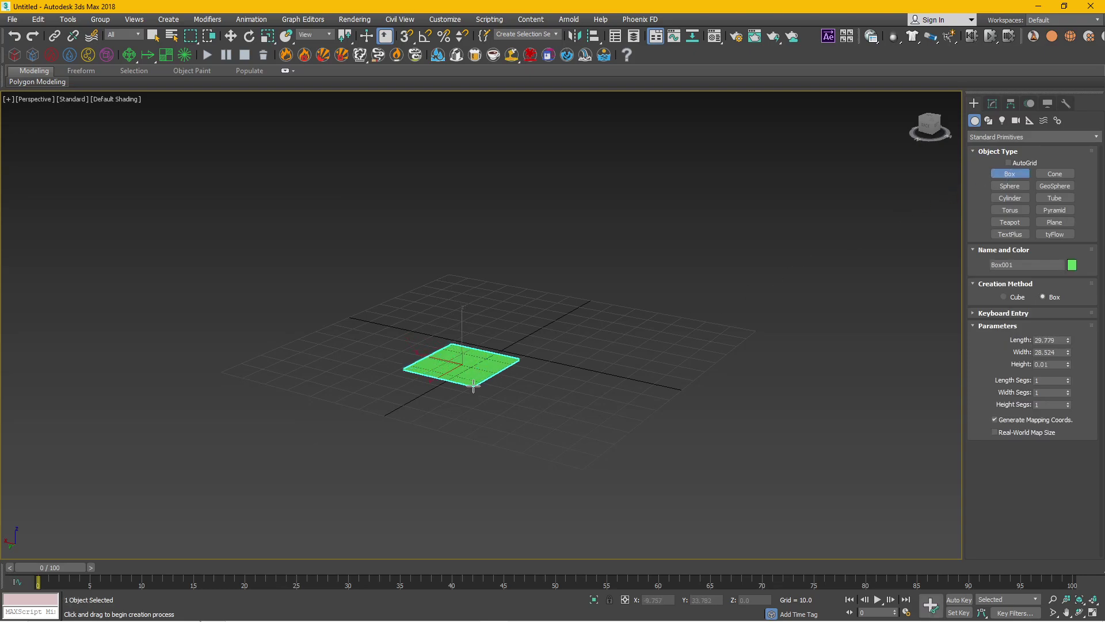
click(478, 331)
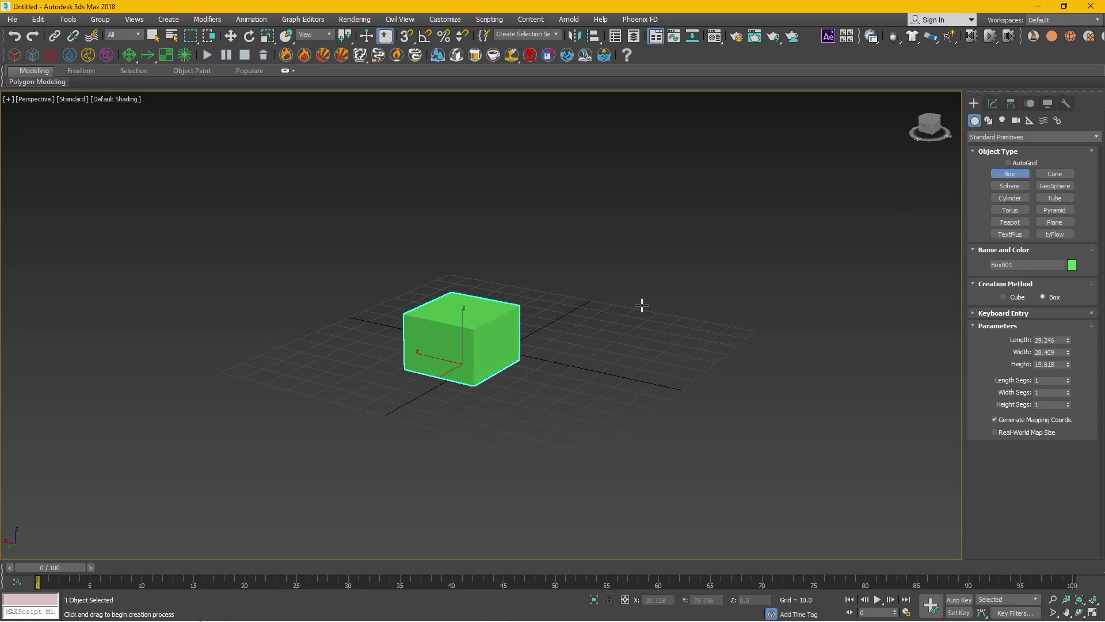
key(r)
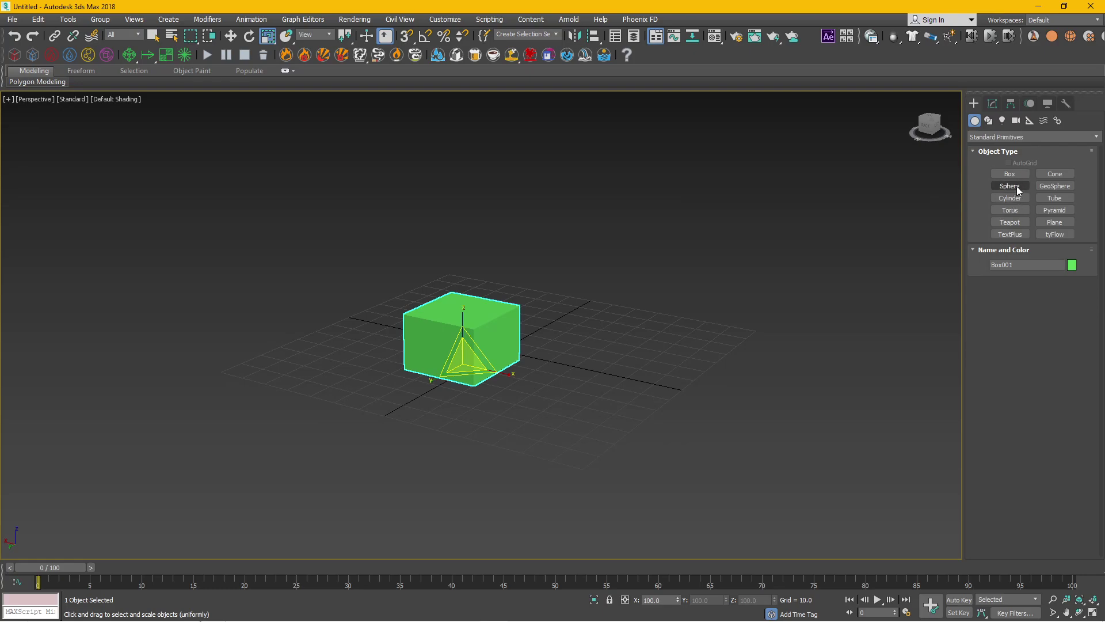
Add Sphere001, radius 15.216, to the right of the box
click(1014, 186)
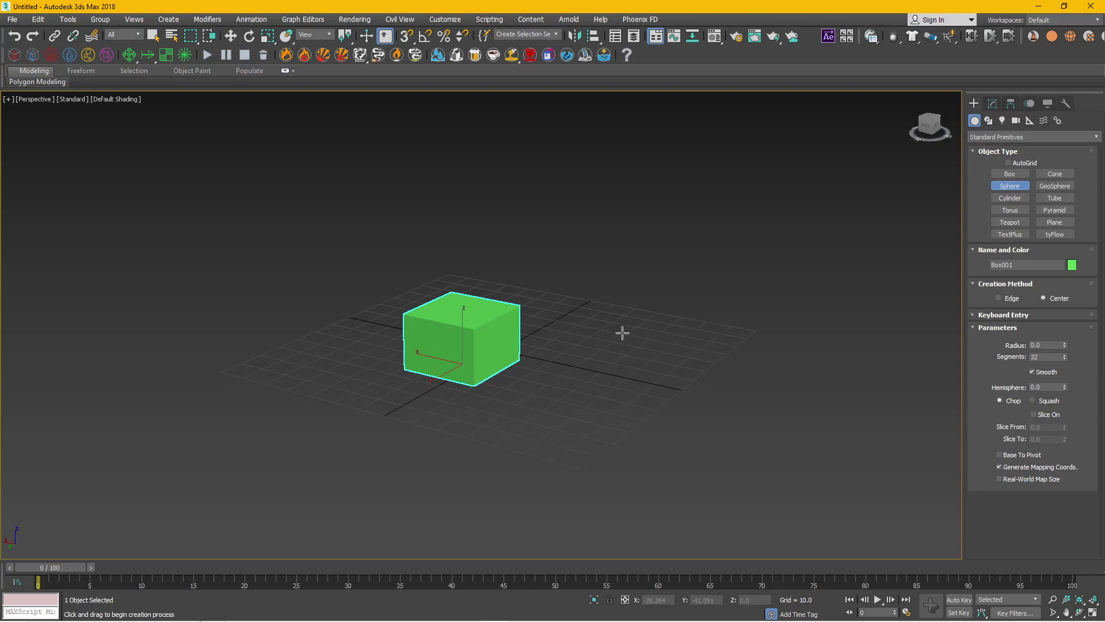
mouse_move(630, 333)
mouse_down()
mouse_move(657, 330)
mouse_move(641, 339)
mouse_up()
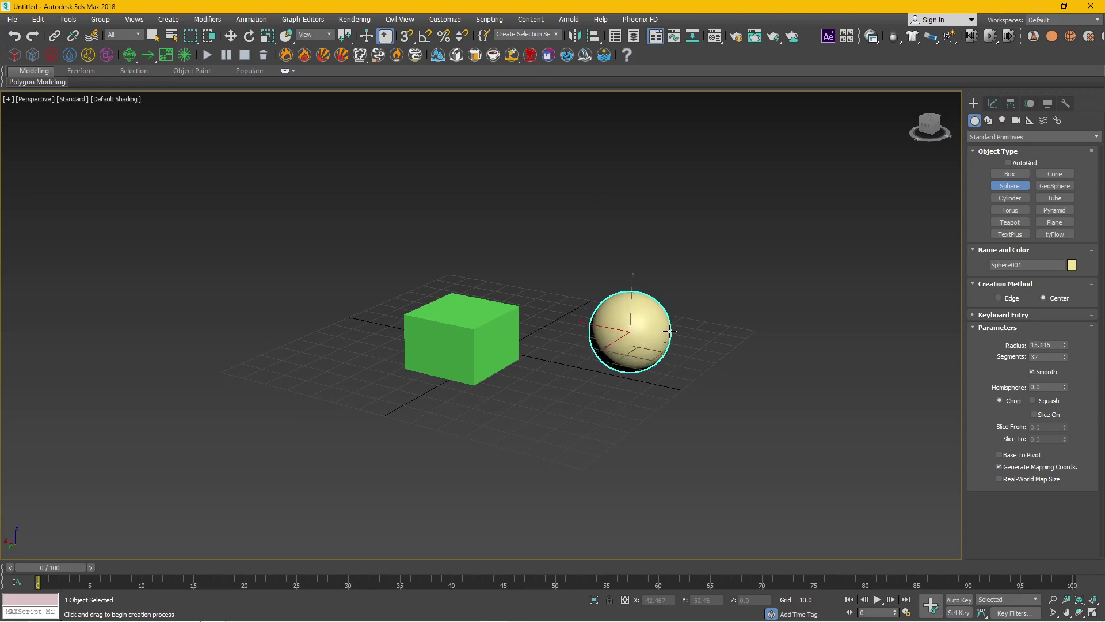
mouse_move(641, 338)
mouse_down()
mouse_move(690, 321)
mouse_move(656, 331)
mouse_move(668, 329)
mouse_up()
Orbit closer to the objects and select the green box
key(r)
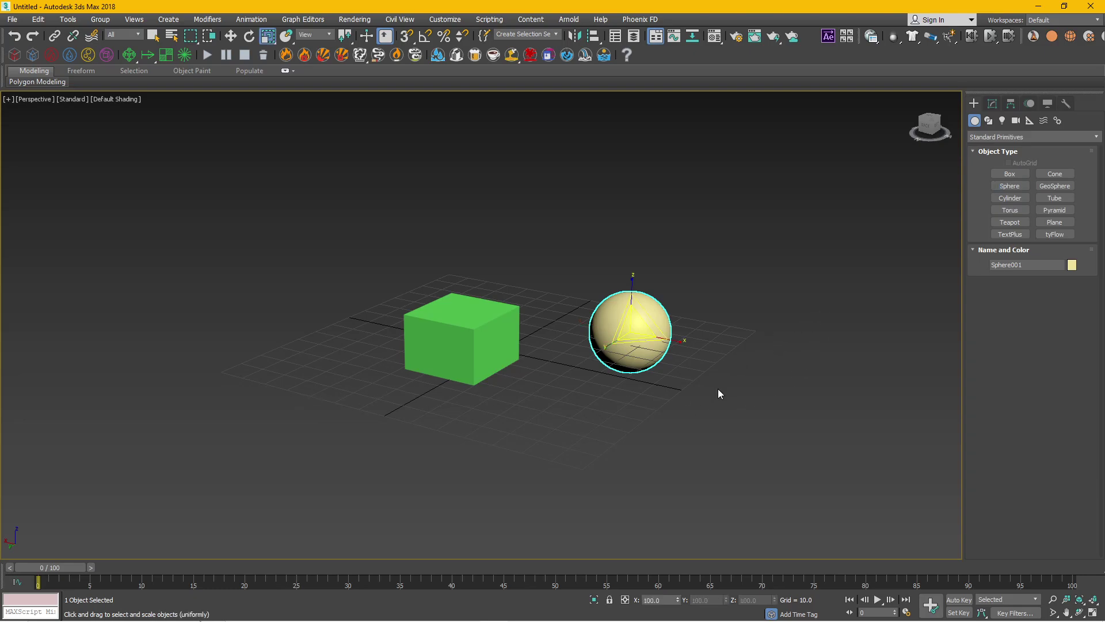
mouse_move(714, 381)
alt+middle_down()
mouse_move(657, 390)
mouse_move(614, 388)
mouse_move(616, 380)
alt+middle_up()
scroll(616, 384, up, 3)
mouse_move(556, 355)
alt+middle_down()
mouse_move(484, 391)
mouse_move(498, 439)
mouse_move(558, 413)
mouse_move(572, 425)
mouse_move(439, 370)
alt+middle_up()
click(499, 436)
click(439, 370)
click(624, 330)
click(704, 355)
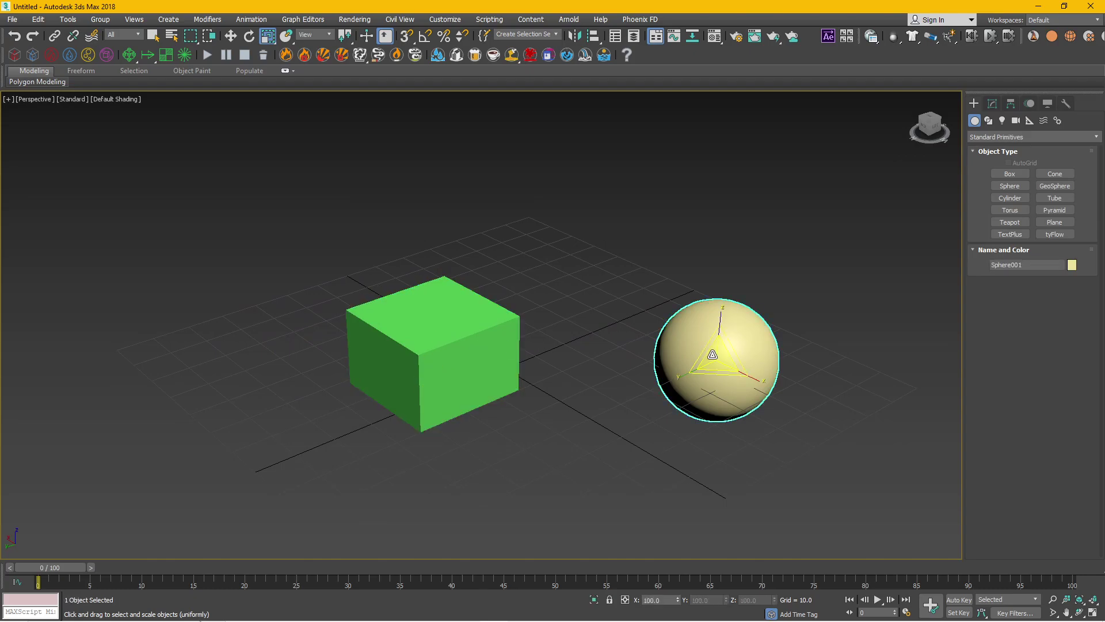
click(441, 344)
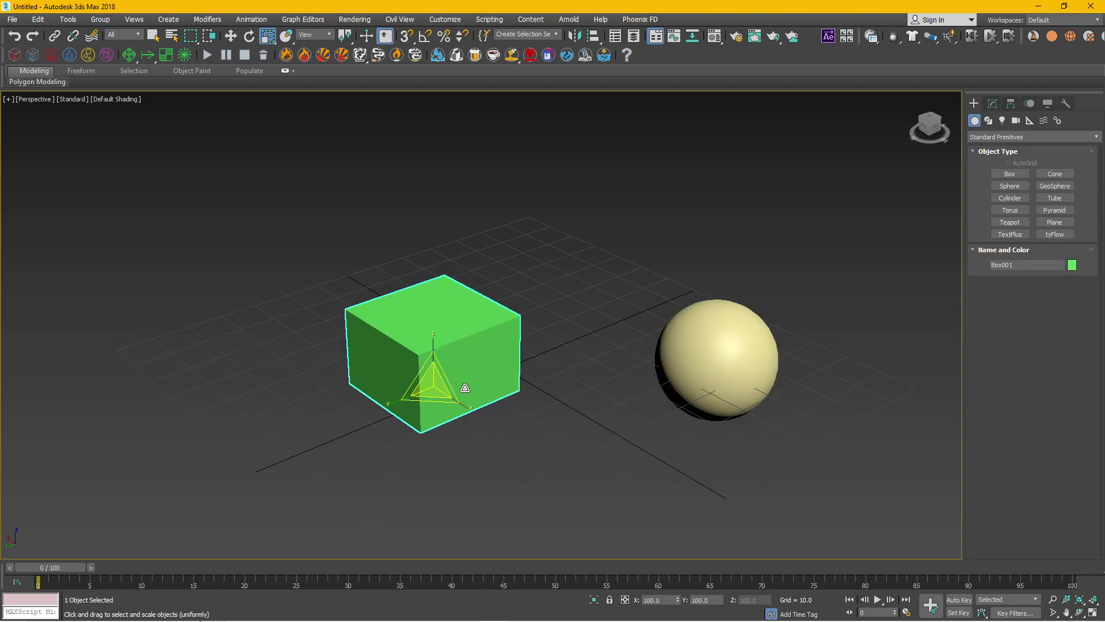
Uniformly scale Box001 down to 95.386% on all axes
scroll(454, 379, up, 3)
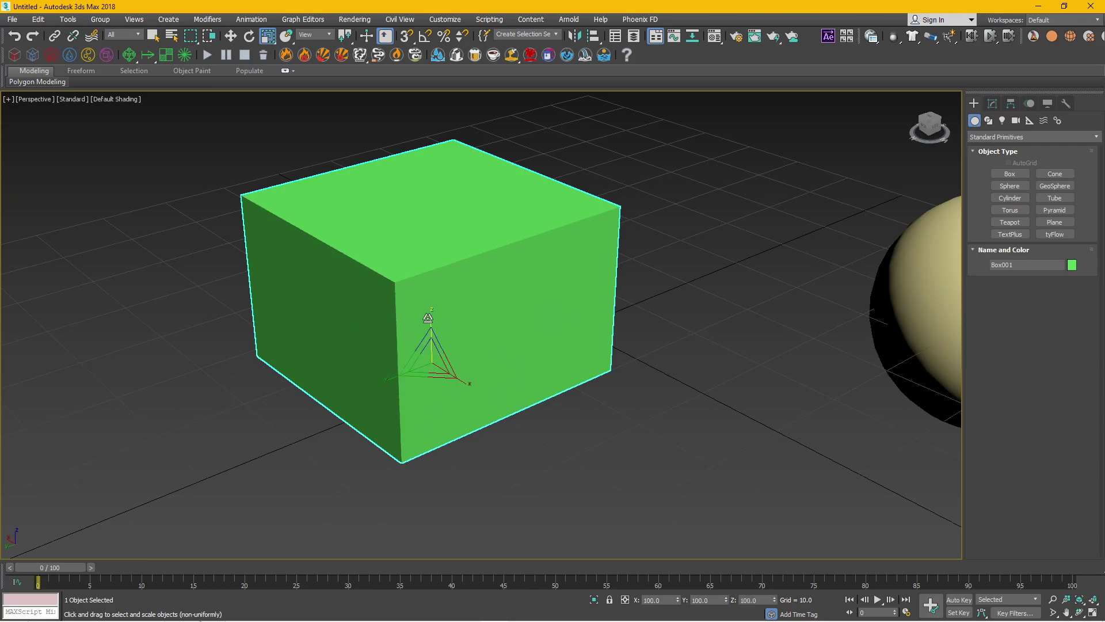
scroll(437, 332, up, 3)
scroll(438, 332, down, 3)
scroll(438, 332, down, 3)
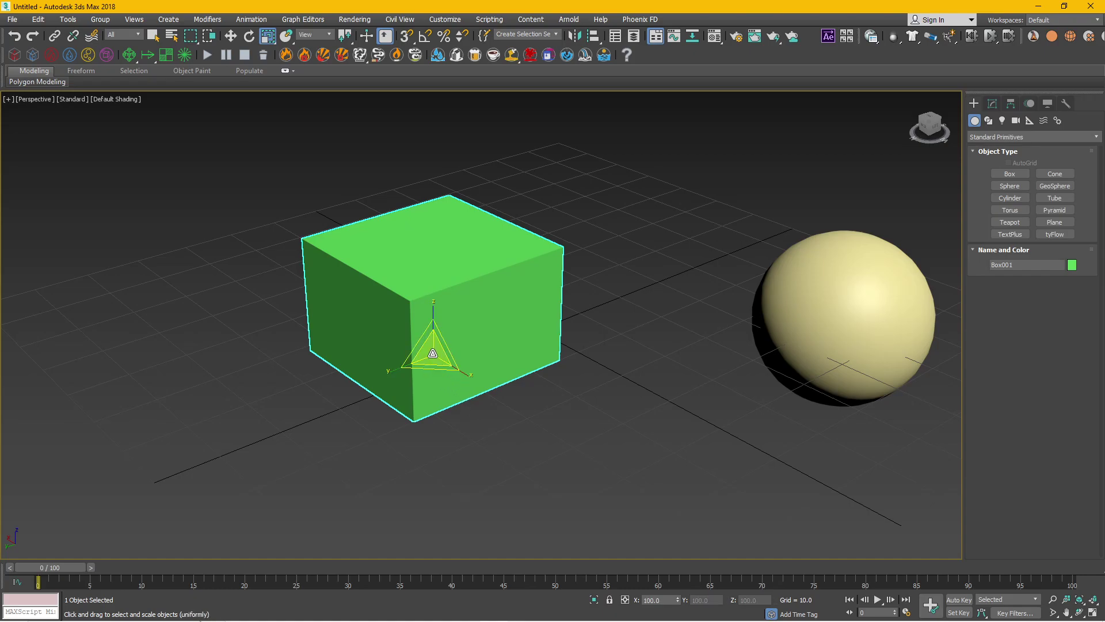
mouse_move(433, 352)
mouse_down()
mouse_move(455, 339)
mouse_move(415, 363)
mouse_move(454, 313)
mouse_move(403, 372)
mouse_move(477, 324)
mouse_move(392, 387)
mouse_move(476, 331)
mouse_move(409, 369)
mouse_move(450, 344)
mouse_move(429, 356)
mouse_up()
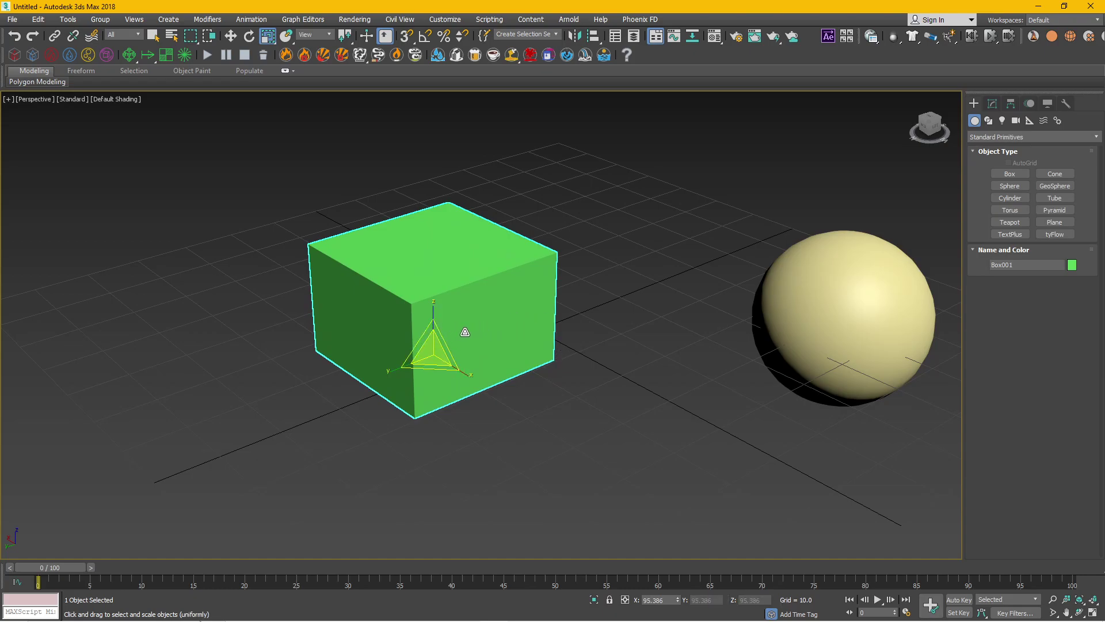
Move the green box slightly on the grid with the Move tool
key(w)
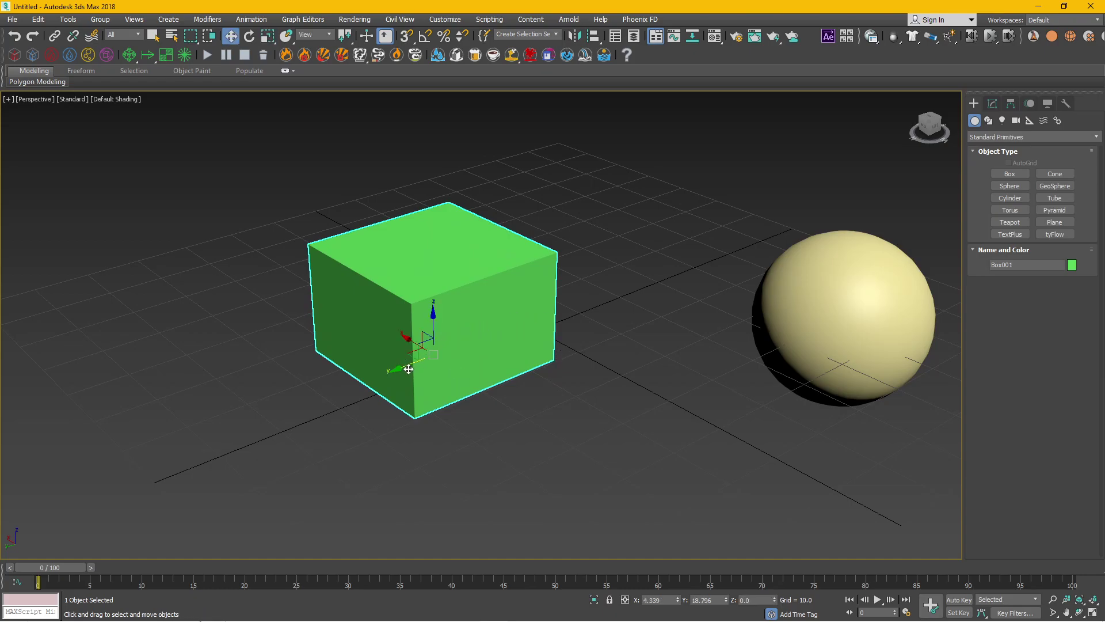
mouse_move(401, 366)
mouse_down()
mouse_move(442, 352)
mouse_move(397, 294)
mouse_move(309, 242)
mouse_move(413, 317)
mouse_move(438, 286)
mouse_move(439, 140)
mouse_move(434, 301)
mouse_move(234, 383)
mouse_move(394, 355)
mouse_up()
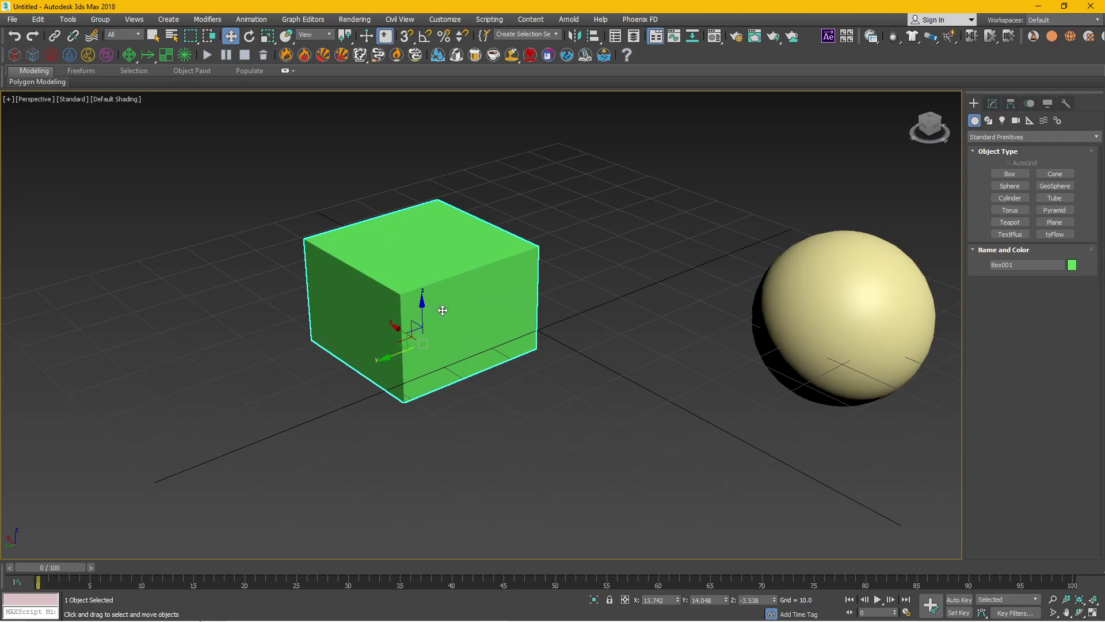
key(r)
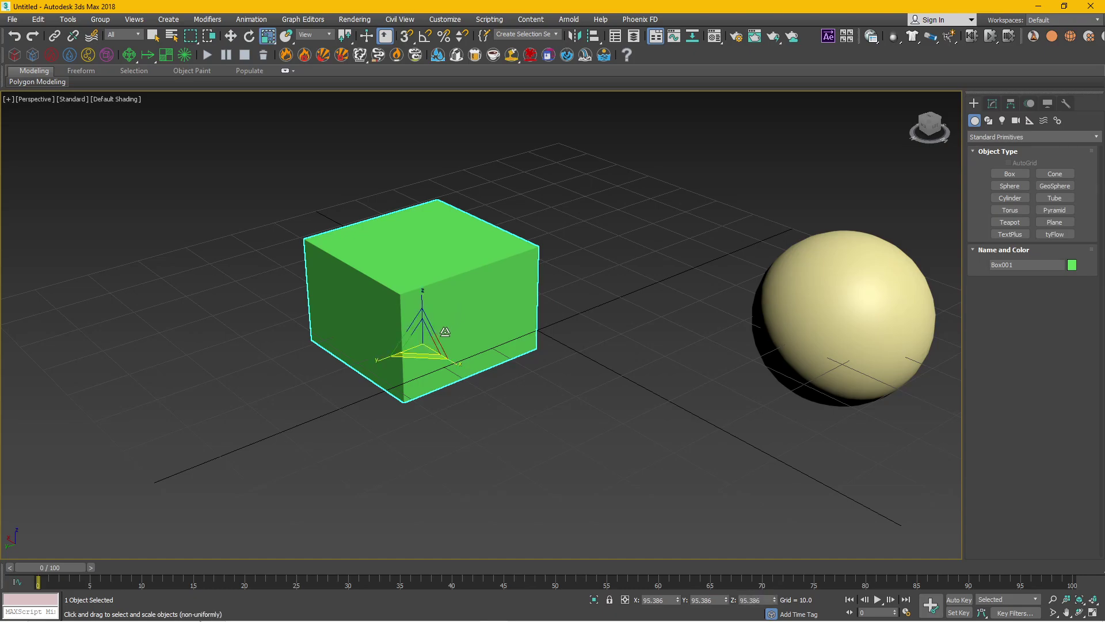
key(e)
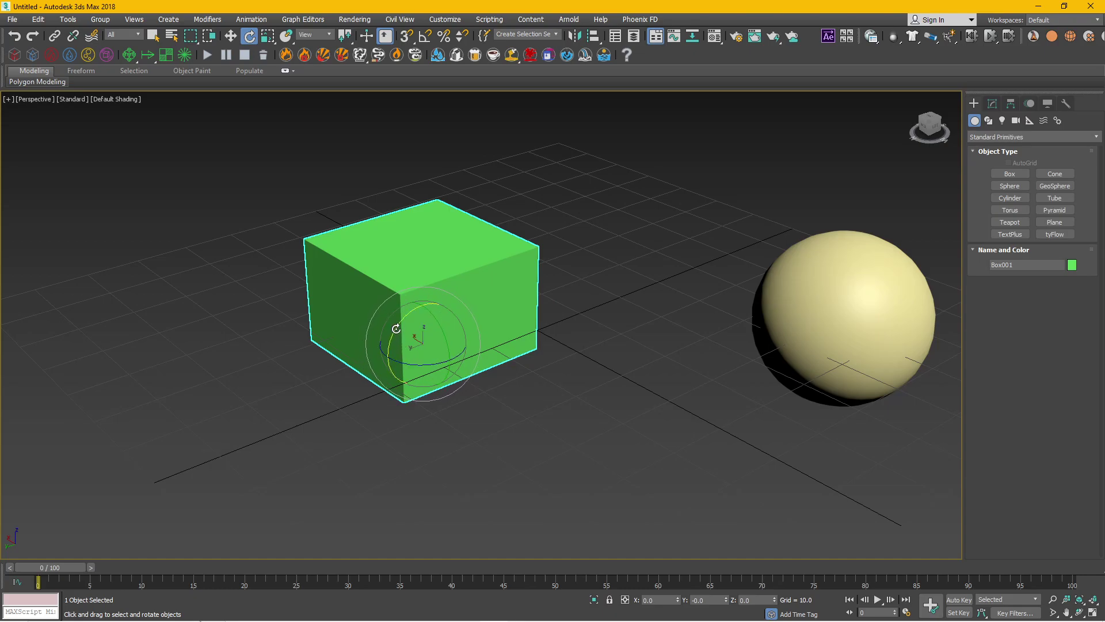
Try rotating the green box, then select and delete both the box and sphere
drag(396, 328, 369, 426)
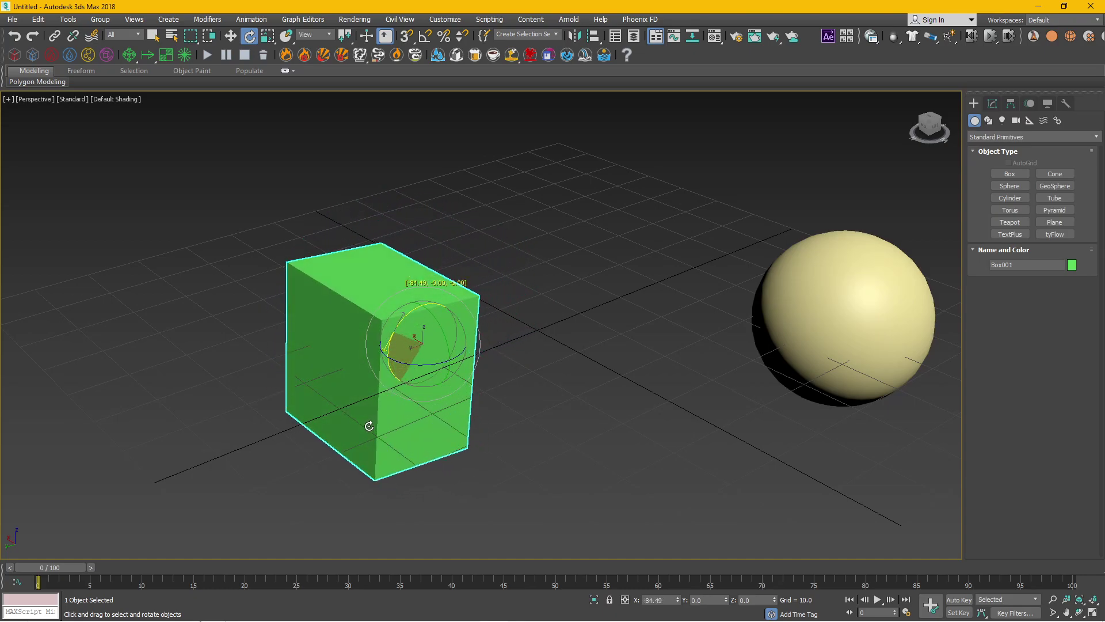
mouse_move(412, 366)
mouse_down()
mouse_move(468, 335)
mouse_move(625, 450)
mouse_up()
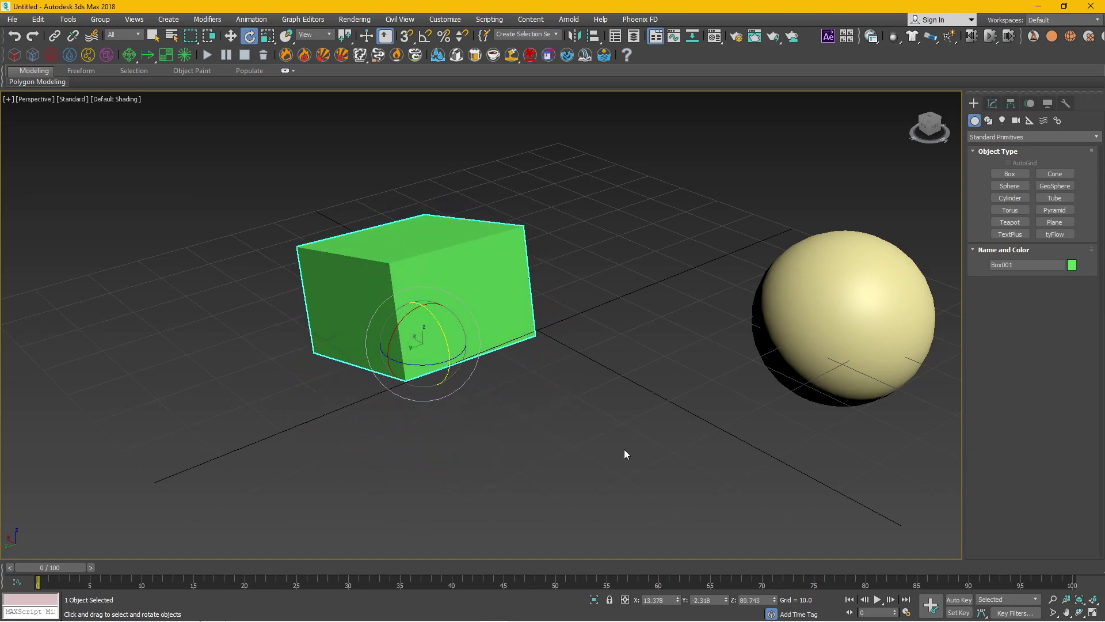
mouse_move(648, 432)
alt+middle_down()
mouse_move(523, 386)
mouse_move(624, 368)
mouse_move(479, 375)
mouse_move(513, 400)
mouse_move(508, 393)
mouse_move(530, 389)
mouse_move(516, 391)
mouse_move(518, 406)
alt+middle_up()
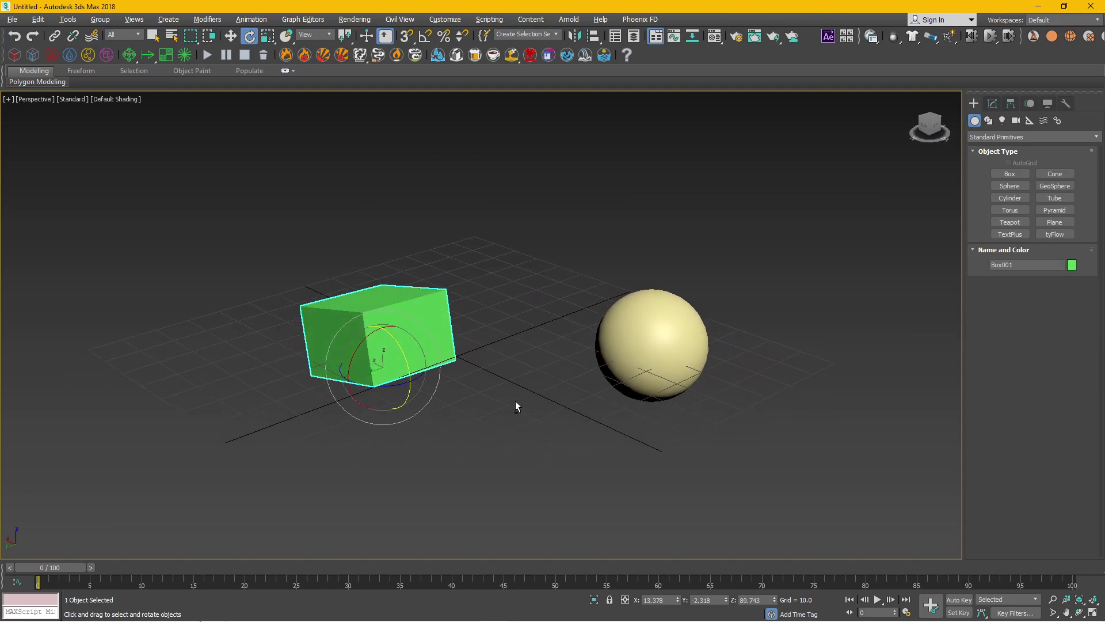
drag(680, 427, 854, 470)
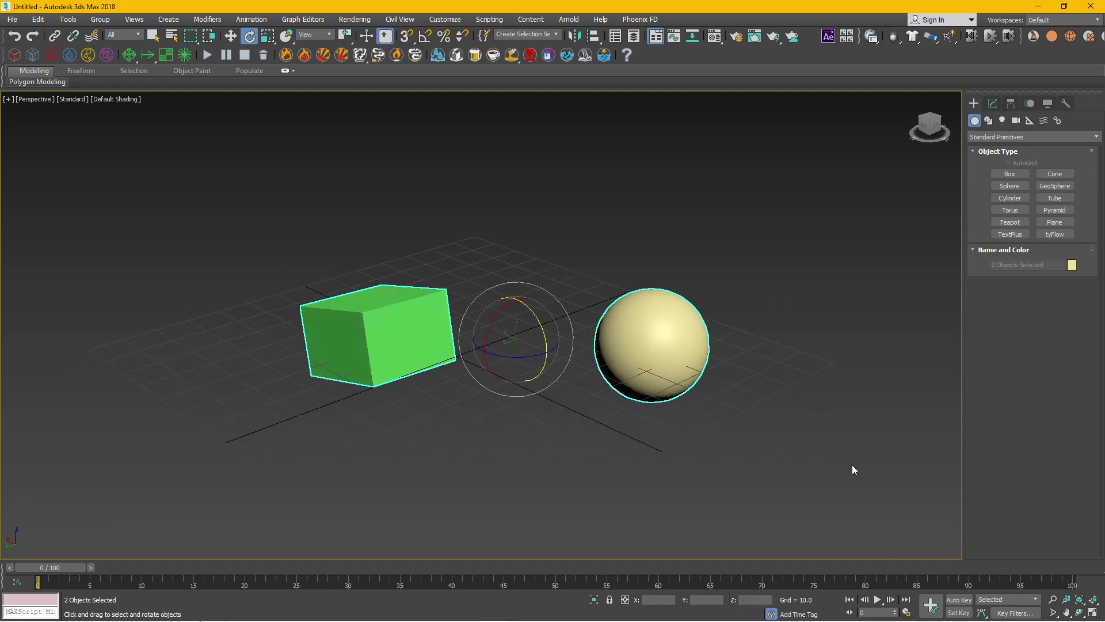
key(Delete)
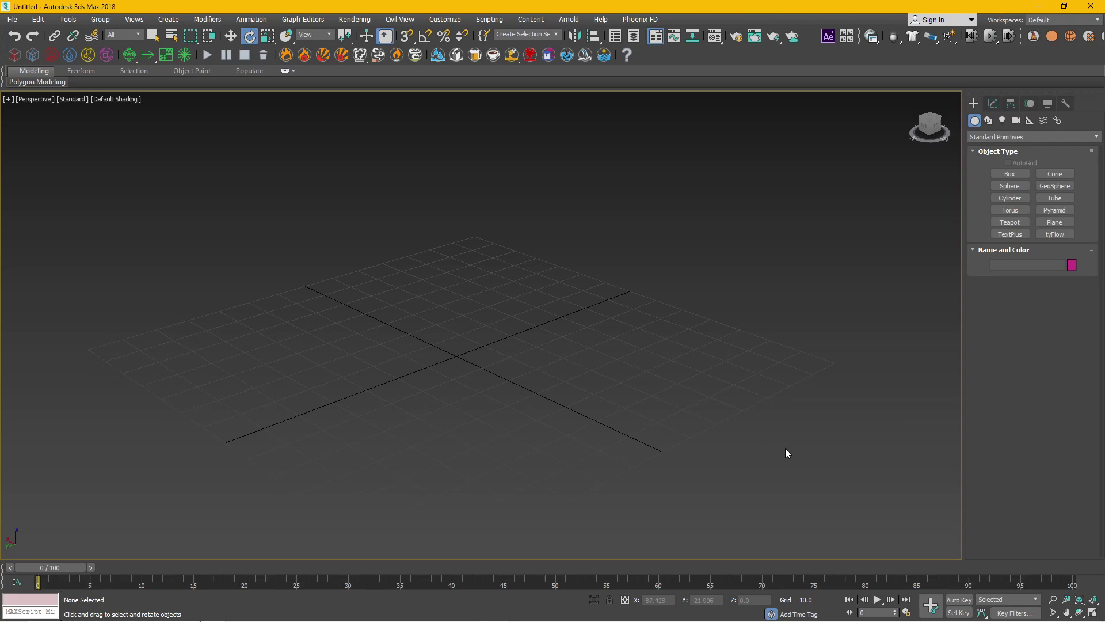
Open the Robot_v1 folder and rename 12211_Robot_l2.obj, keeping its original name
click(342, 612)
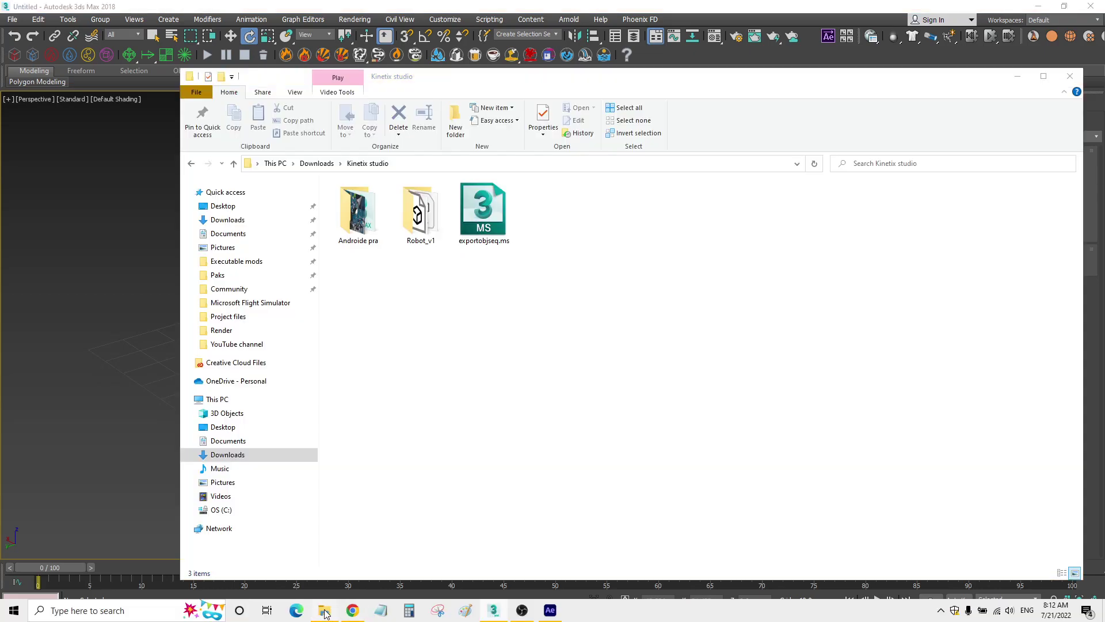
double_click(431, 213)
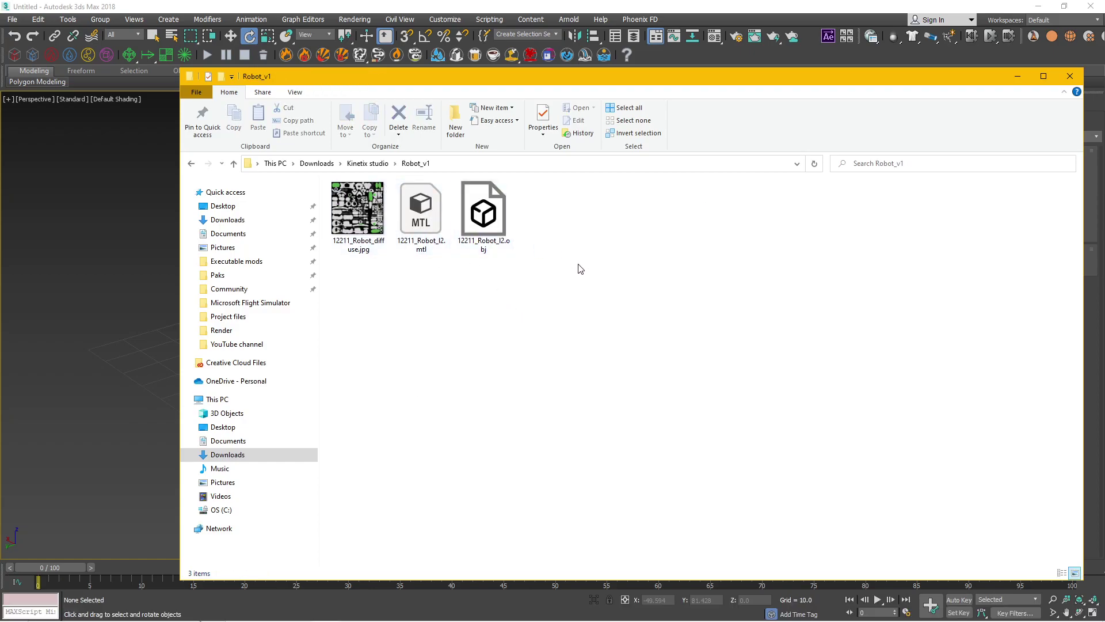
click(503, 220)
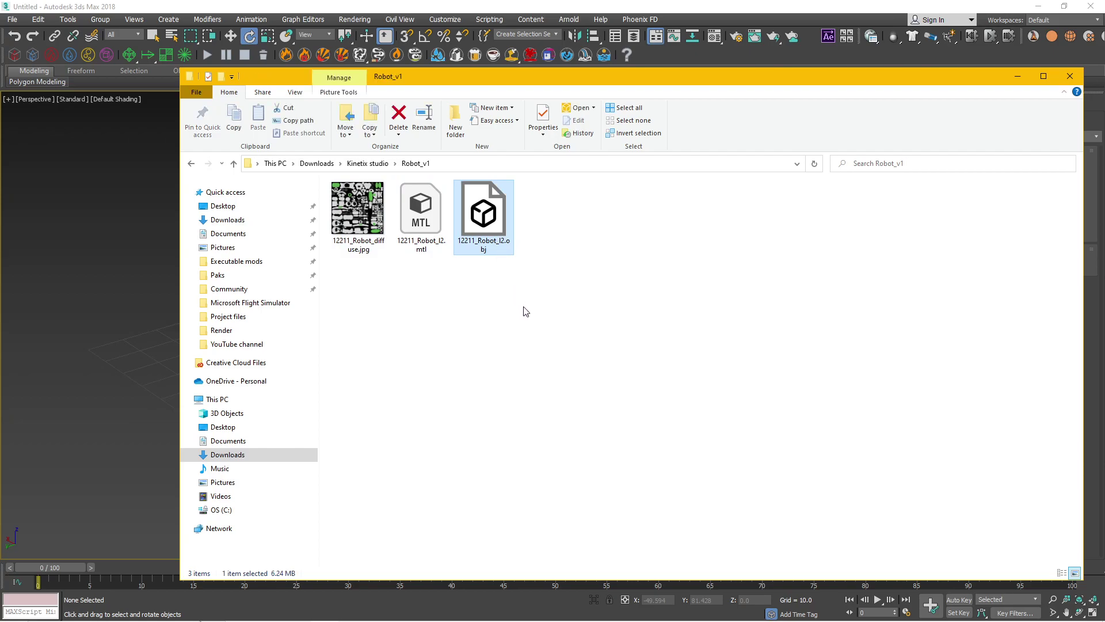
click(495, 252)
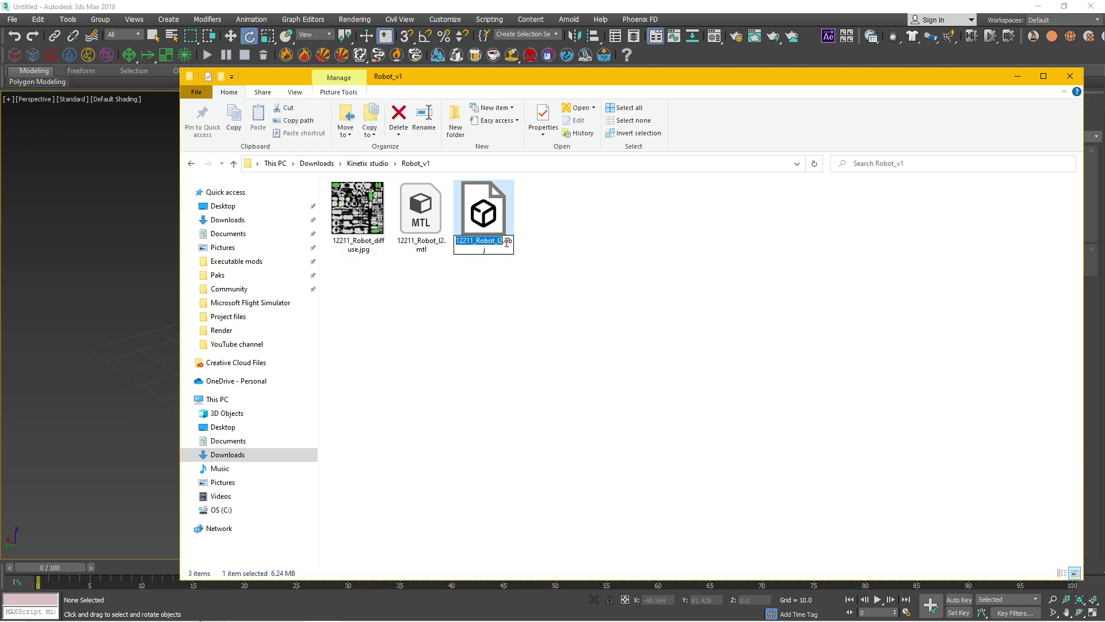
drag(506, 242, 521, 263)
click(521, 268)
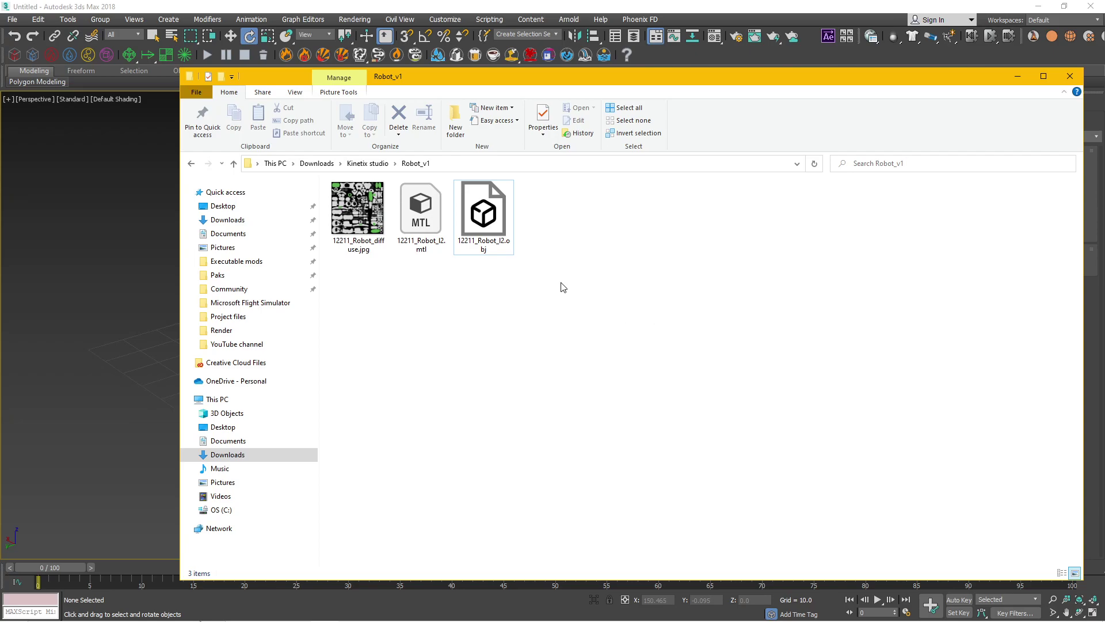
Check the MTL and OBJ files and preview 12211_Robot_diffuse.jpg, then close the viewer
click(427, 229)
click(495, 224)
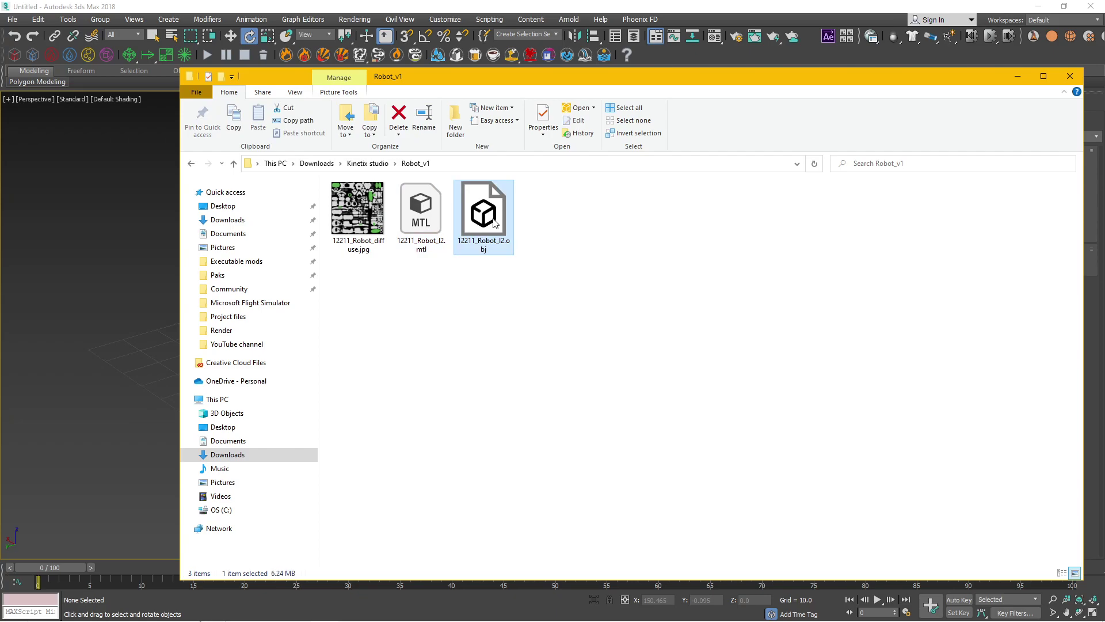
click(416, 220)
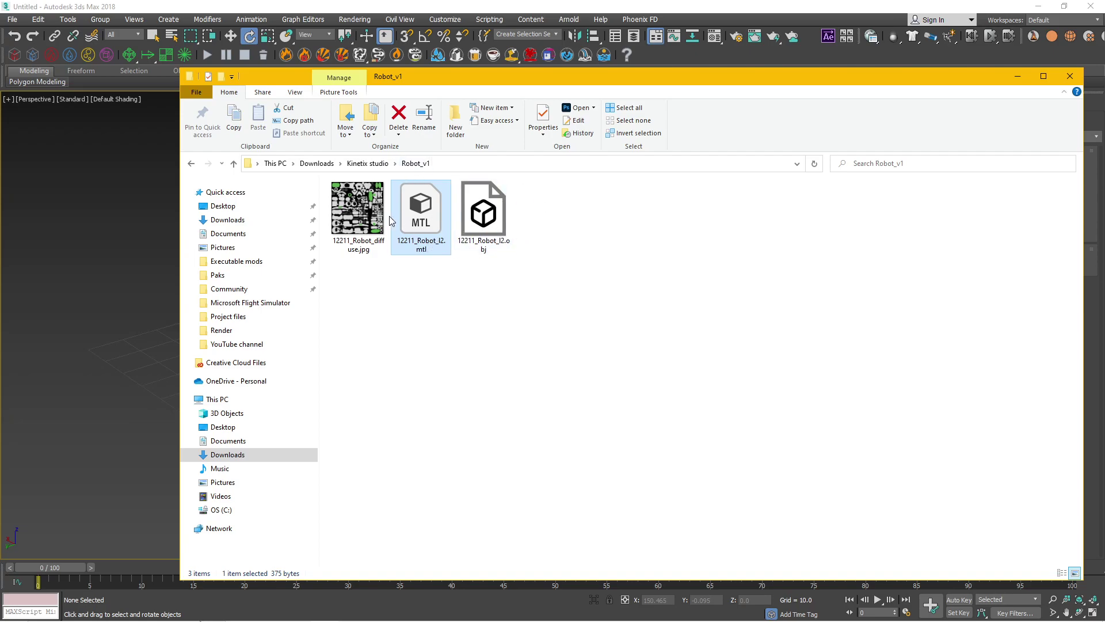
click(344, 214)
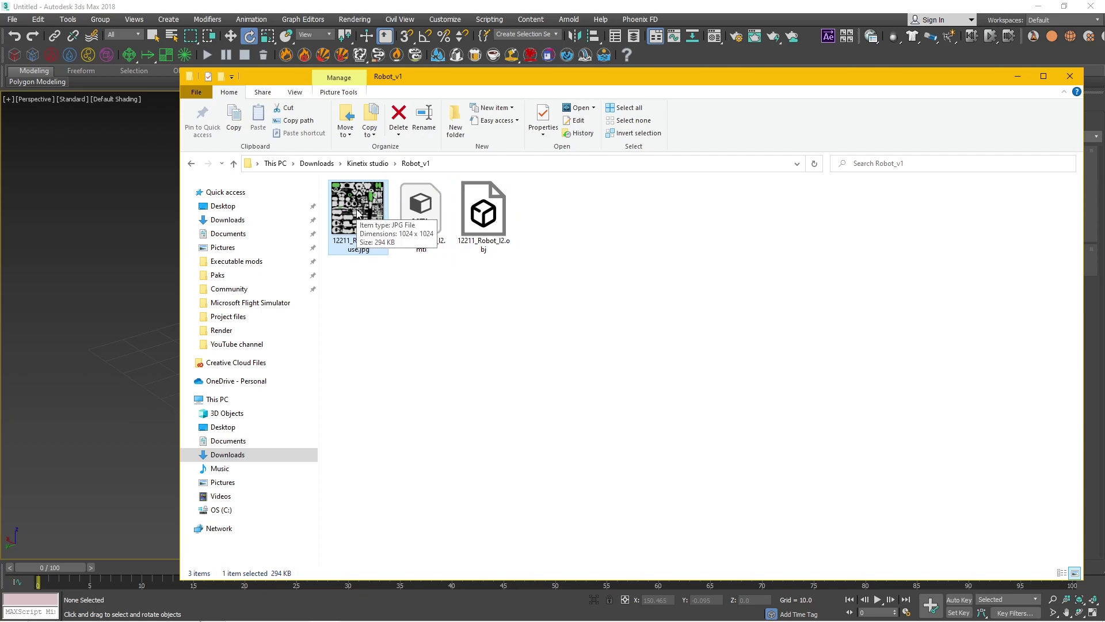
double_click(357, 234)
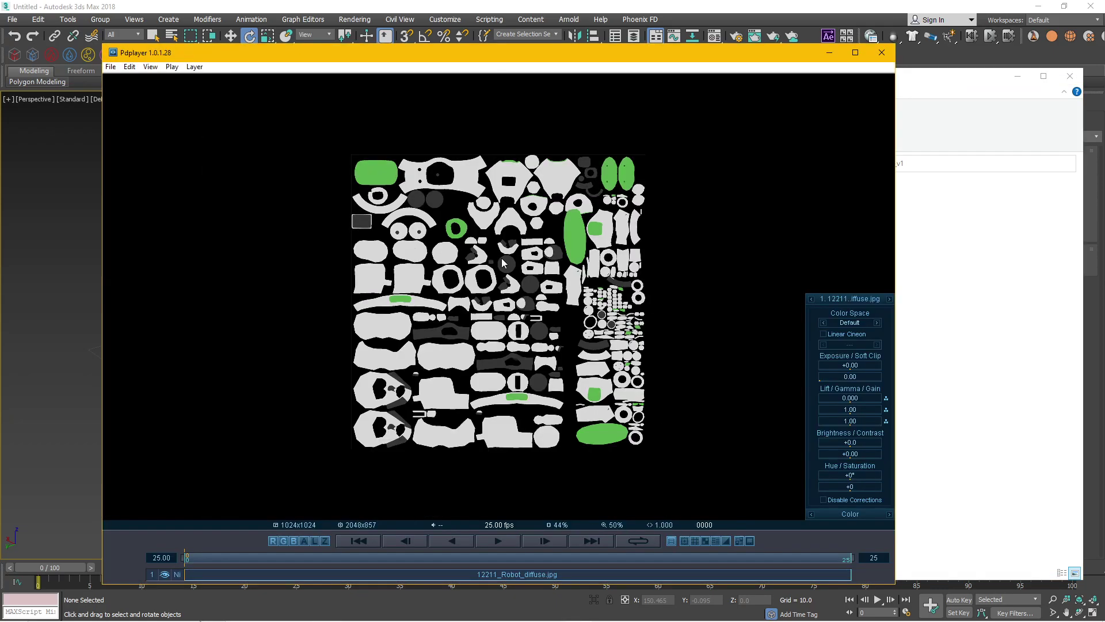
click(881, 52)
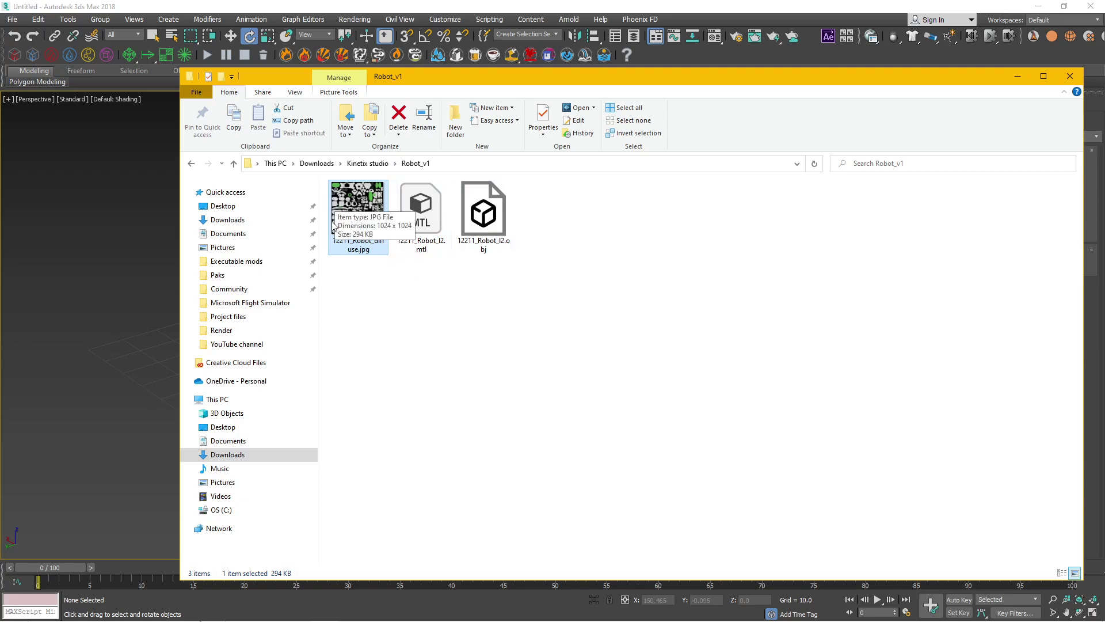
mouse_move(368, 229)
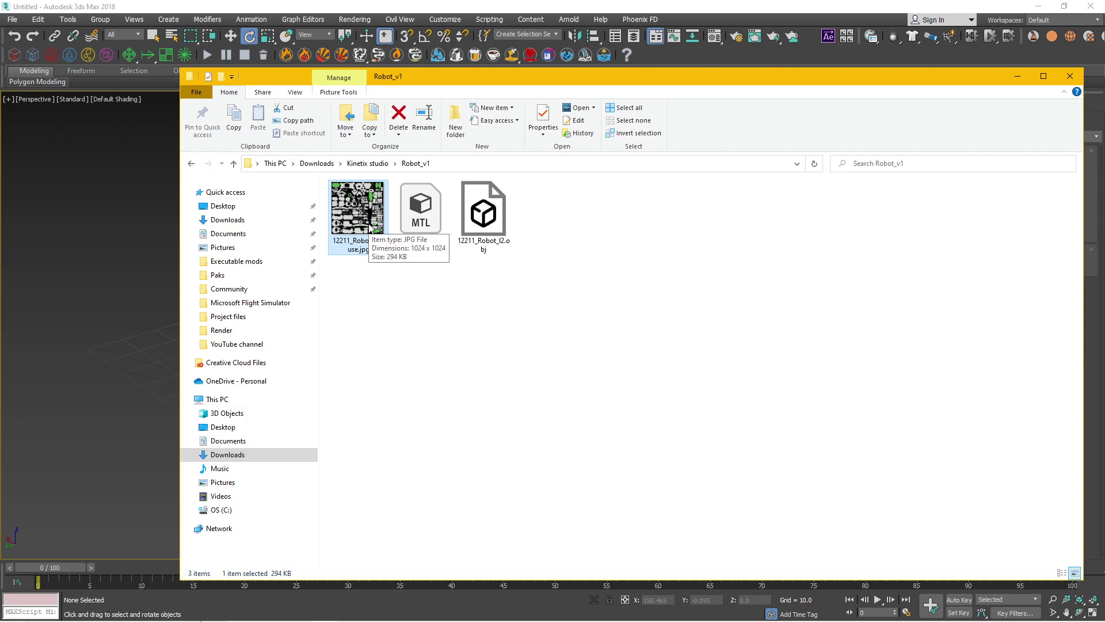
In 3ds Max, import 12211_Robot_l2.obj from Downloads > Kinetix studio > Robot_v1
click(122, 309)
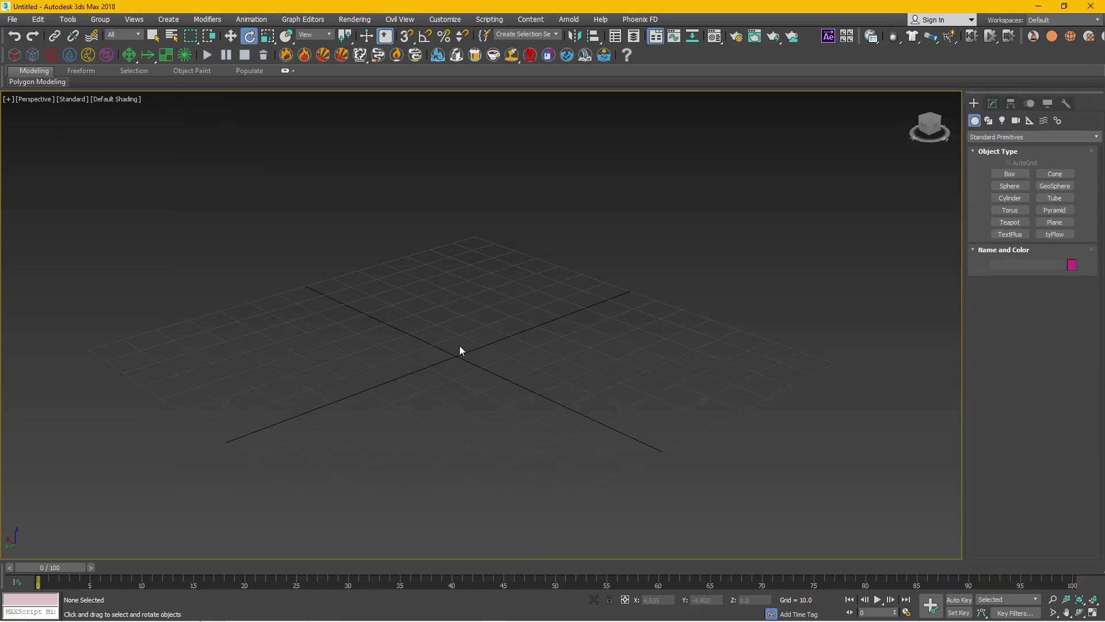
middle_drag(466, 341, 493, 313)
click(11, 21)
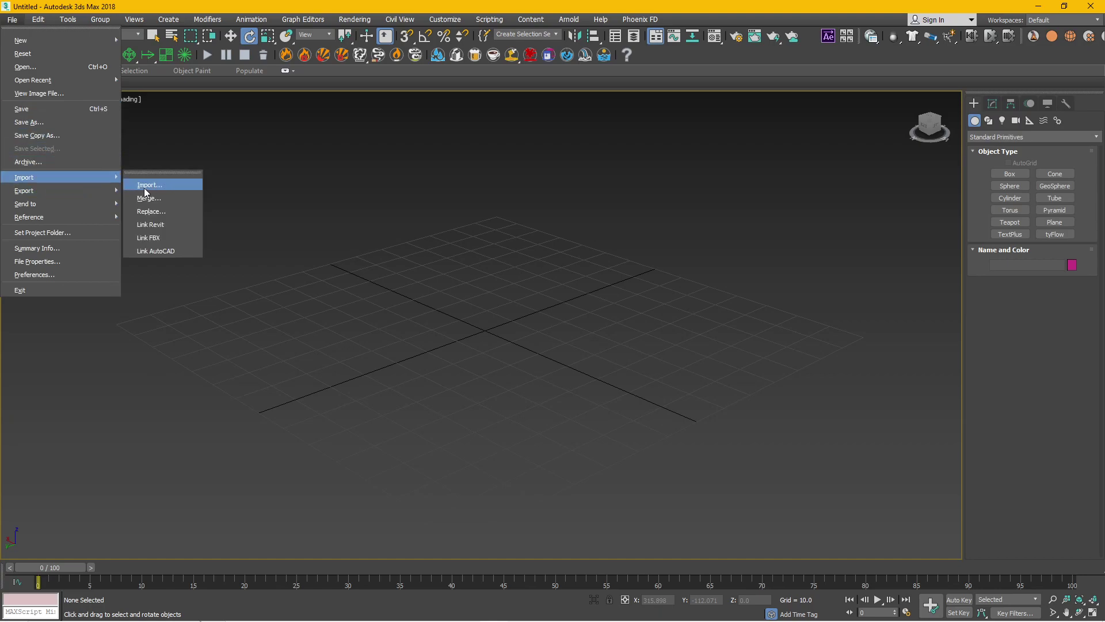
click(147, 186)
click(33, 192)
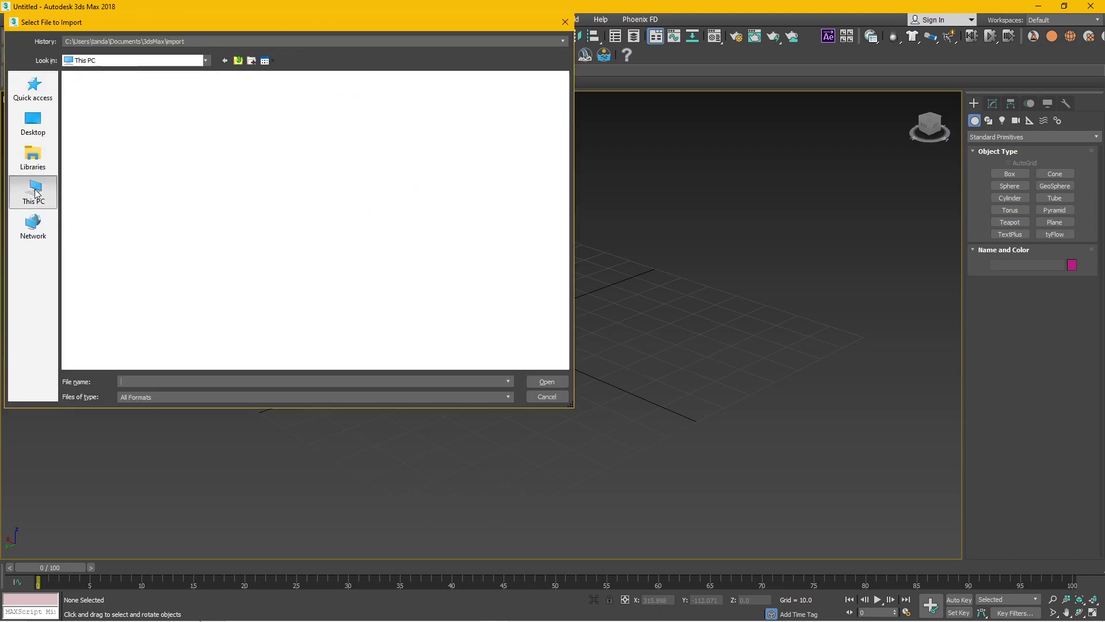
double_click(100, 133)
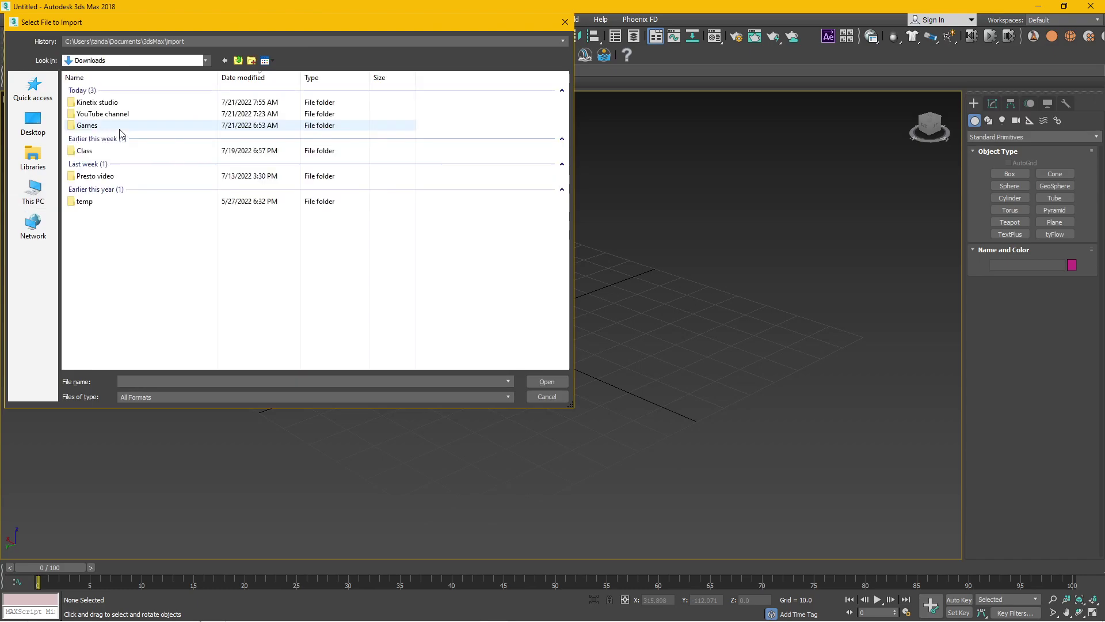
double_click(112, 103)
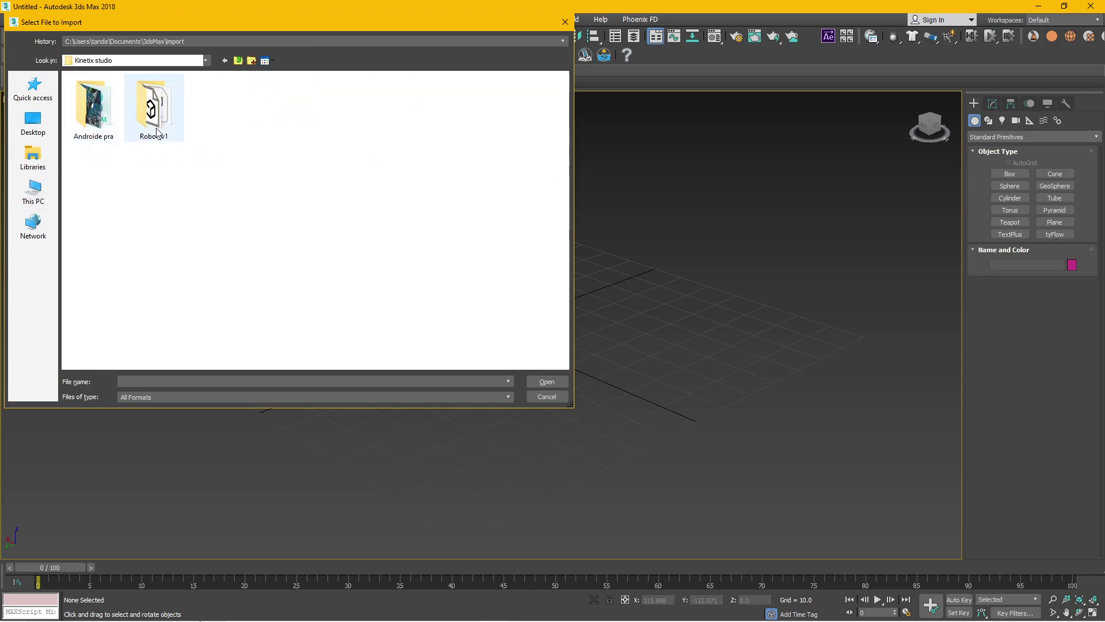
double_click(156, 109)
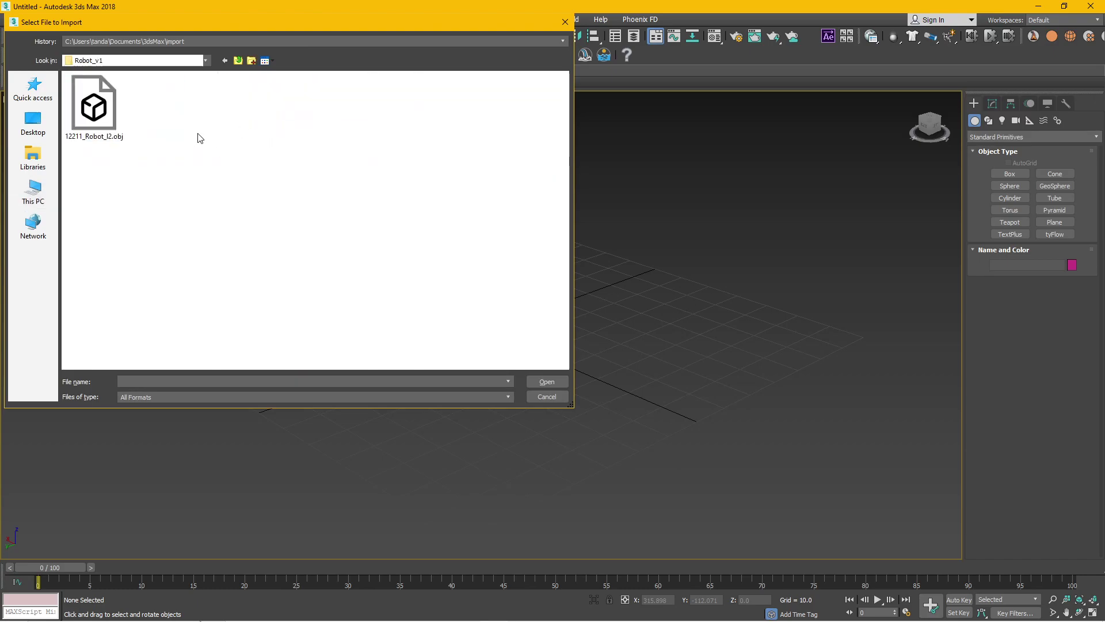
click(97, 113)
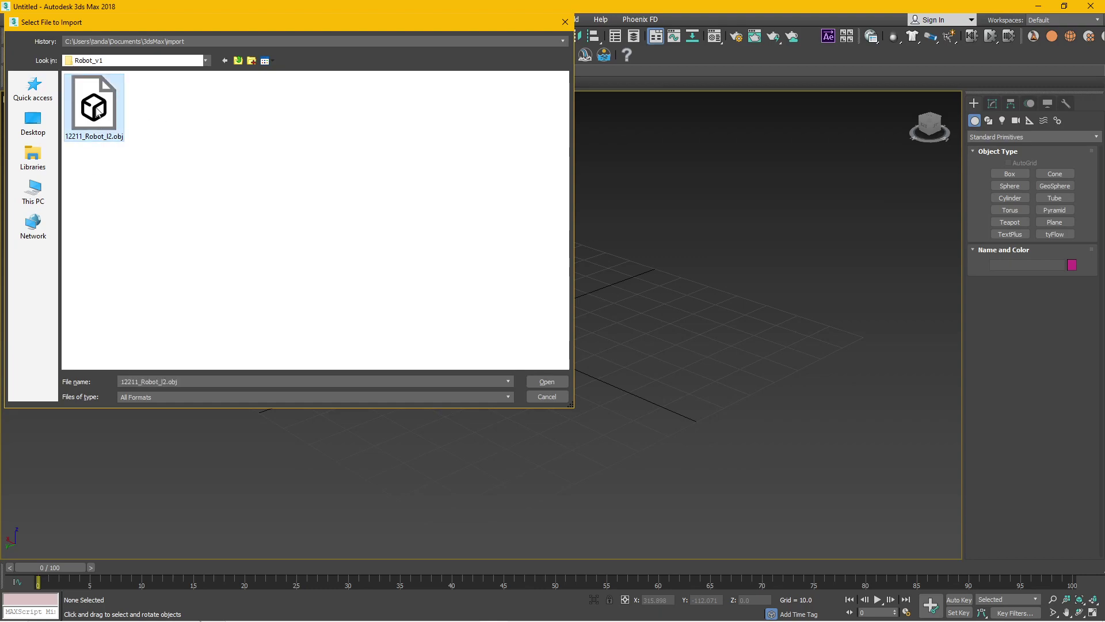
click(556, 381)
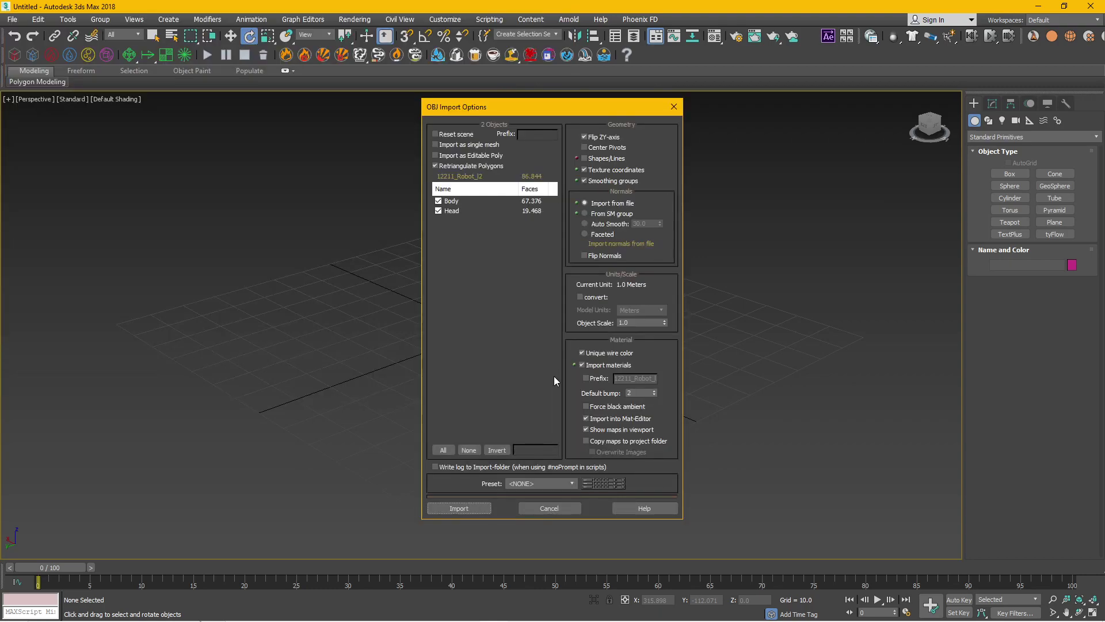
click(449, 512)
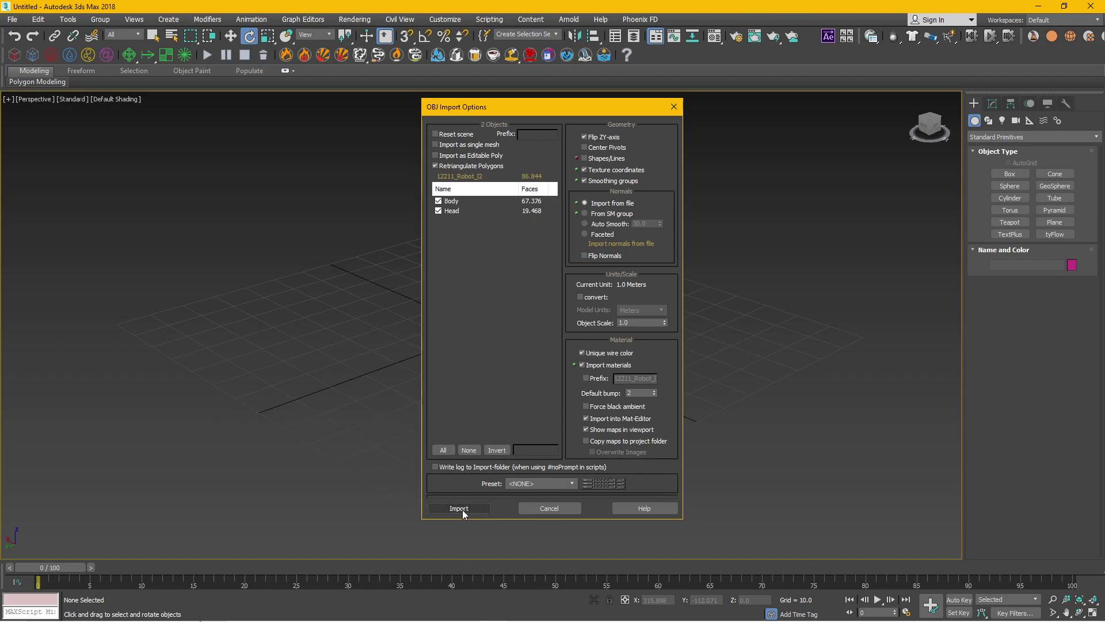
Import the robot with the current OBJ options and orbit to look at it
click(454, 507)
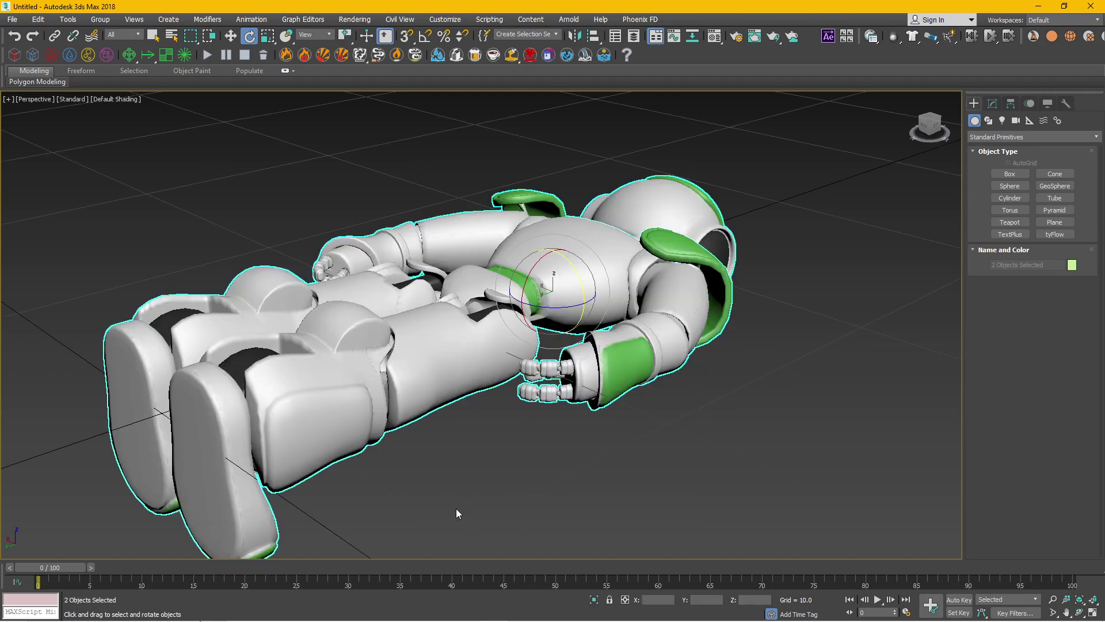
scroll(491, 431, down, 5)
scroll(494, 428, up, 2)
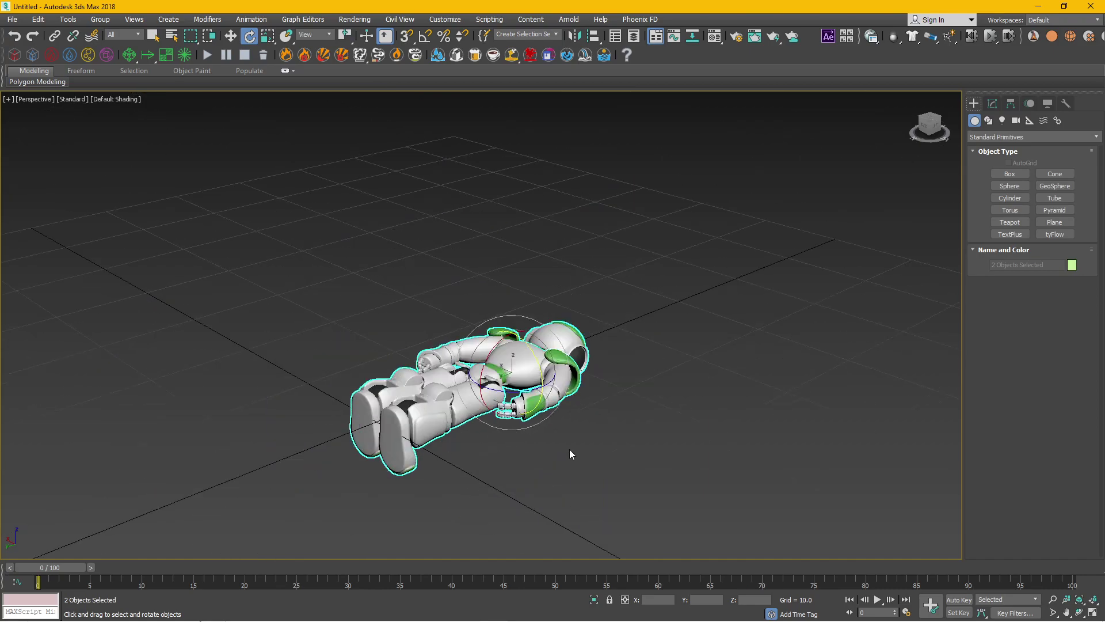
mouse_move(536, 459)
alt+middle_down()
mouse_move(471, 440)
mouse_move(506, 461)
mouse_move(400, 365)
mouse_move(468, 391)
mouse_move(504, 453)
mouse_move(375, 432)
mouse_move(518, 431)
mouse_move(397, 430)
mouse_move(506, 444)
mouse_move(473, 442)
alt+middle_up()
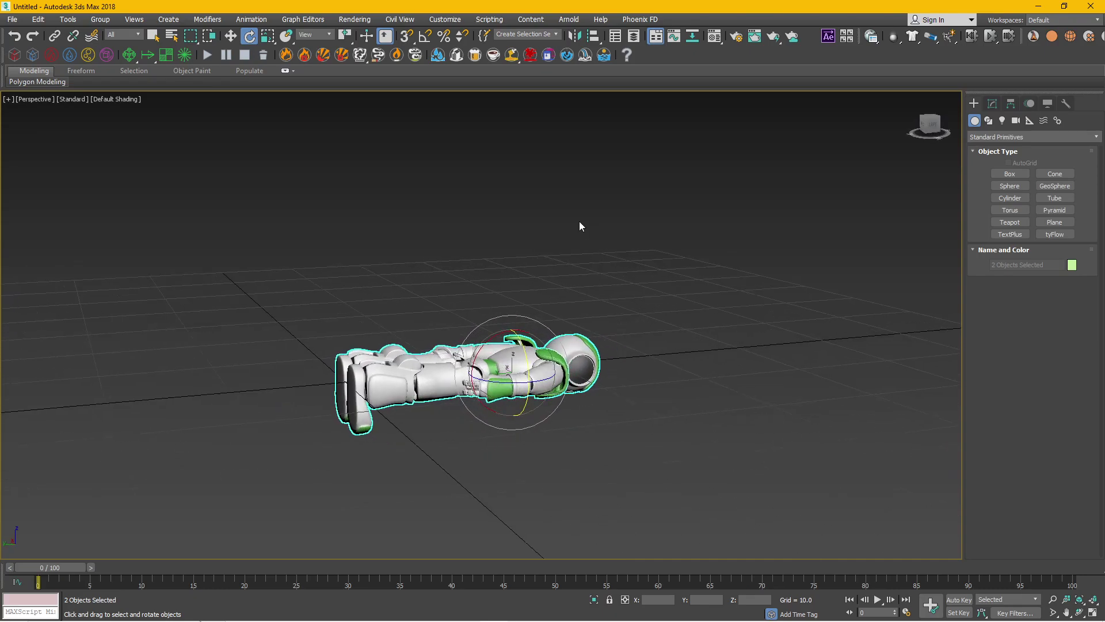
mouse_move(321, 213)
alt+middle_down()
mouse_move(439, 330)
mouse_move(475, 306)
mouse_move(375, 316)
mouse_move(410, 326)
alt+middle_up()
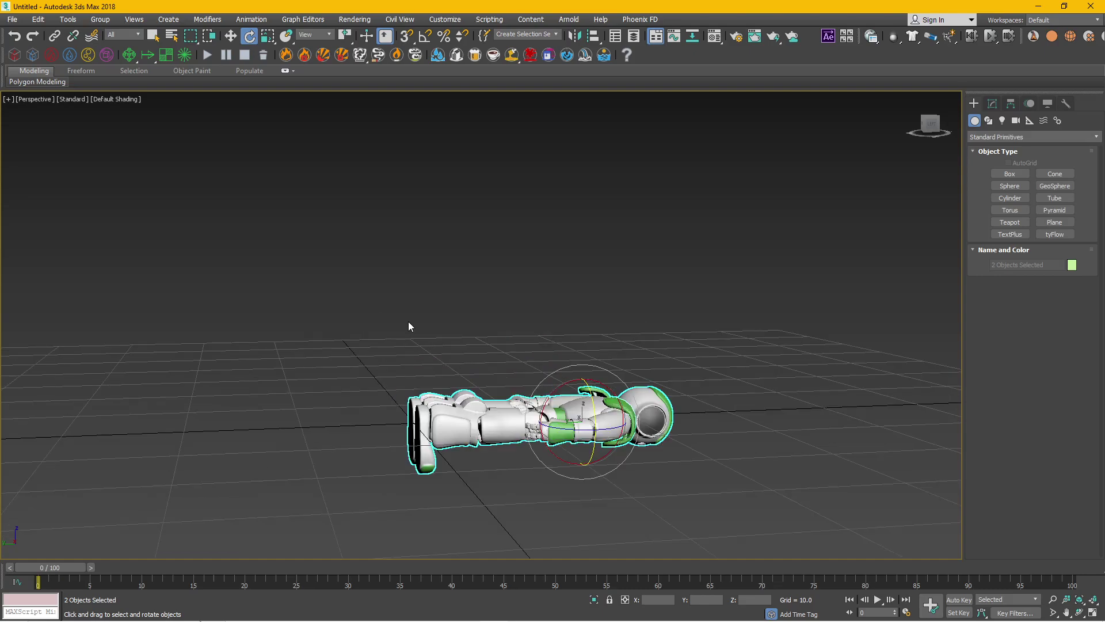
mouse_move(341, 378)
alt+middle_down()
mouse_move(495, 338)
mouse_move(531, 359)
alt+middle_up()
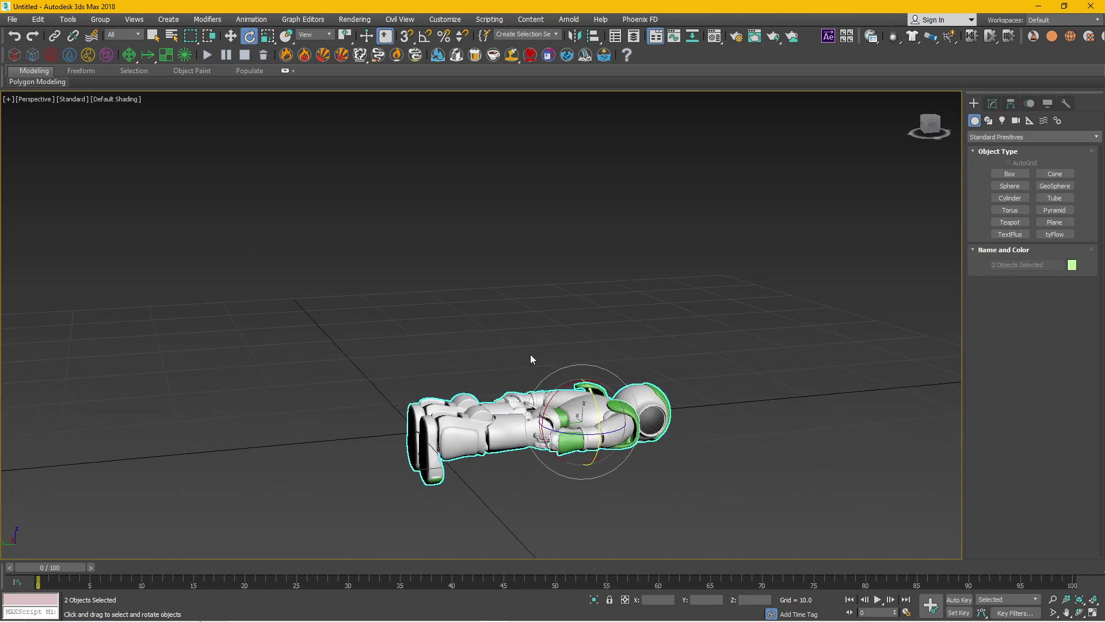
Rotate the robot upright using angle snap
mouse_move(555, 395)
mouse_down()
mouse_move(489, 459)
mouse_move(484, 484)
mouse_move(507, 414)
mouse_move(518, 434)
mouse_move(534, 422)
mouse_move(558, 362)
mouse_up()
mouse_move(559, 407)
mouse_down()
mouse_move(567, 363)
mouse_move(552, 395)
mouse_move(636, 345)
mouse_up()
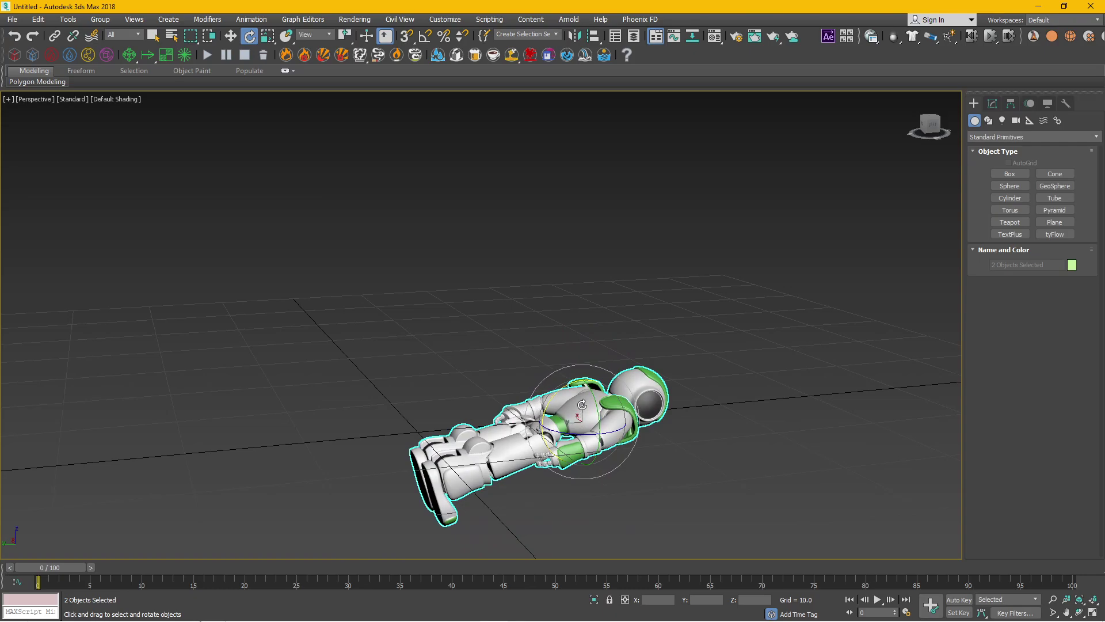
key(ctrl+z)
drag(627, 401, 642, 399)
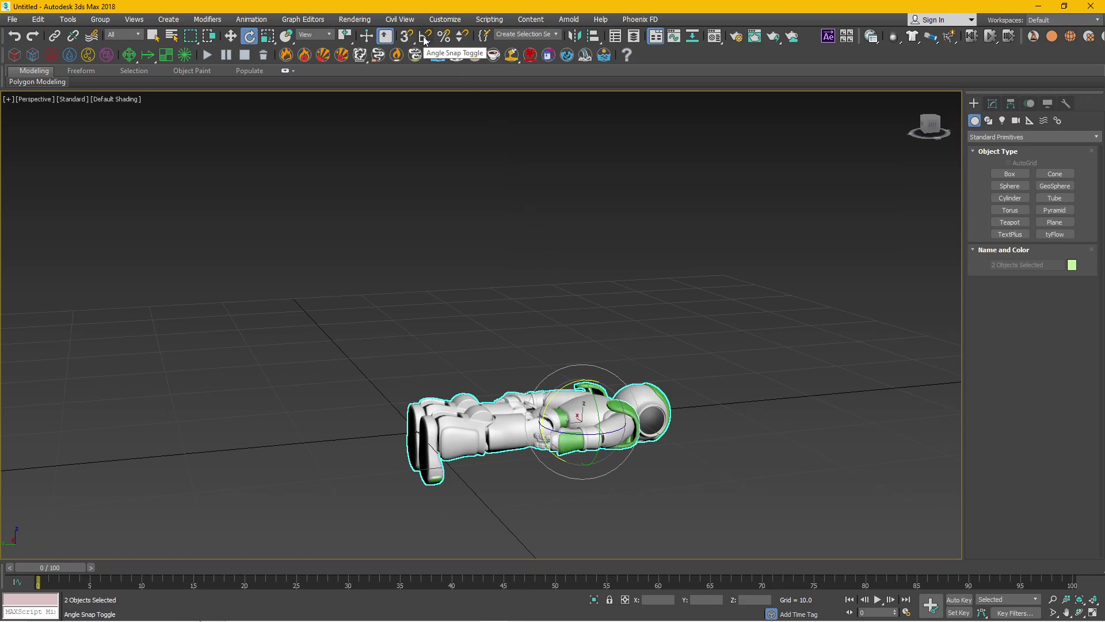
click(426, 38)
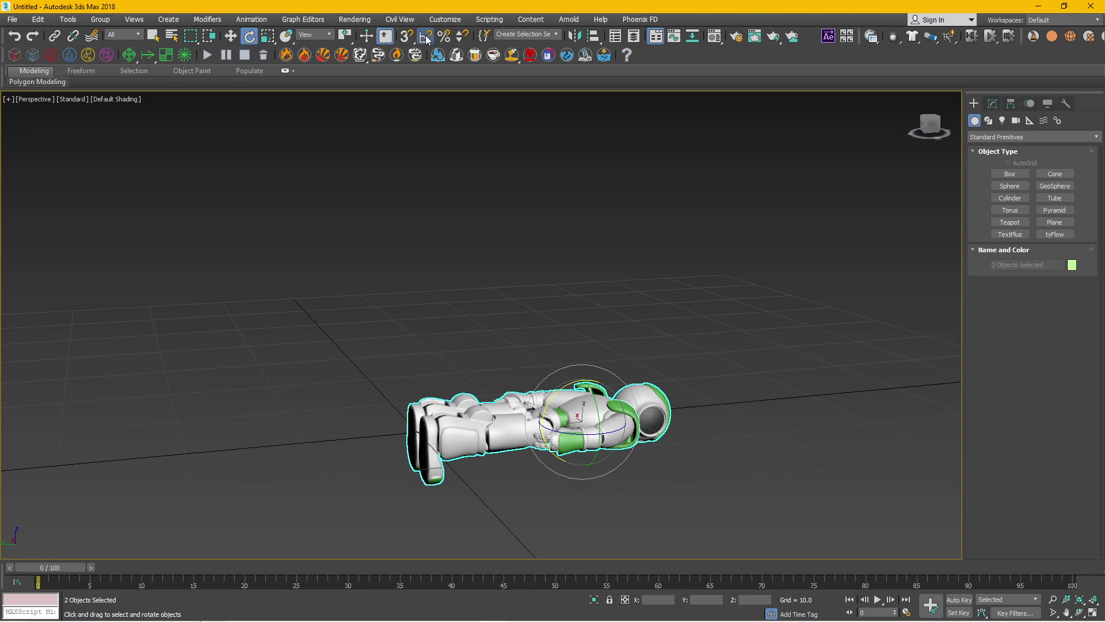
mouse_move(563, 389)
mouse_down()
mouse_move(539, 415)
mouse_move(531, 440)
mouse_move(546, 401)
mouse_move(544, 450)
mouse_up()
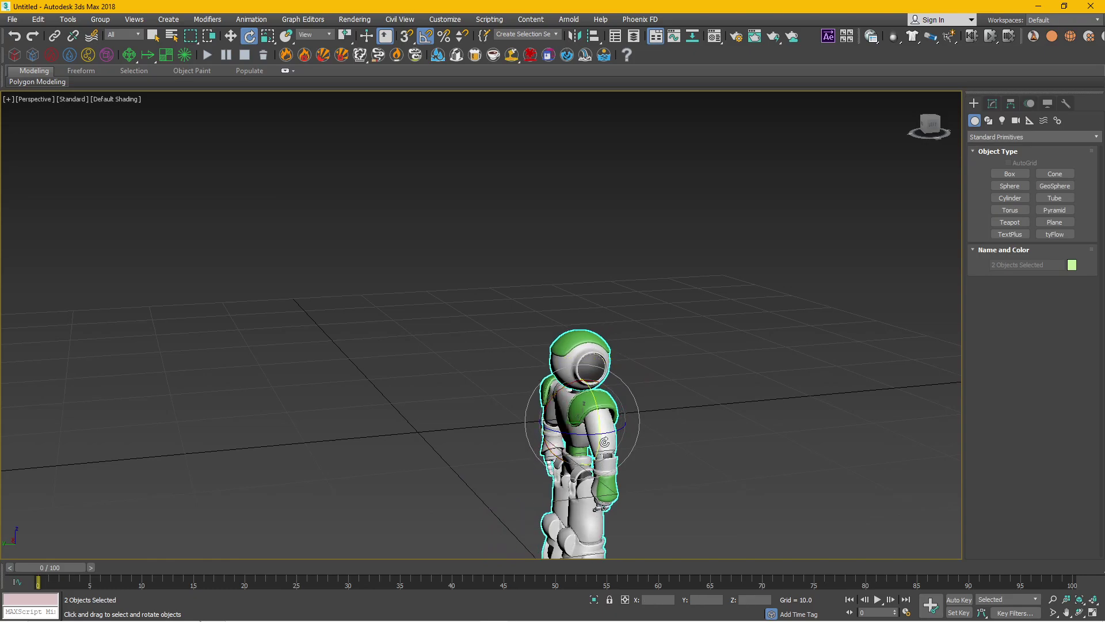
alt+middle_drag(650, 450, 629, 442)
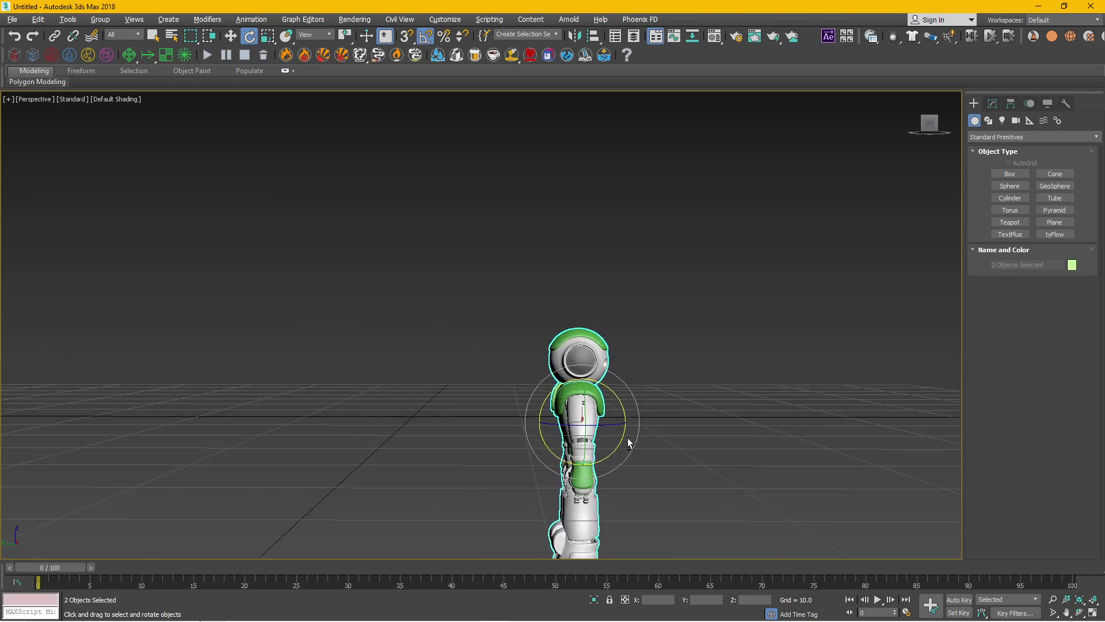
Move the robot straight up along Z onto the grid, then deselect it
key(w)
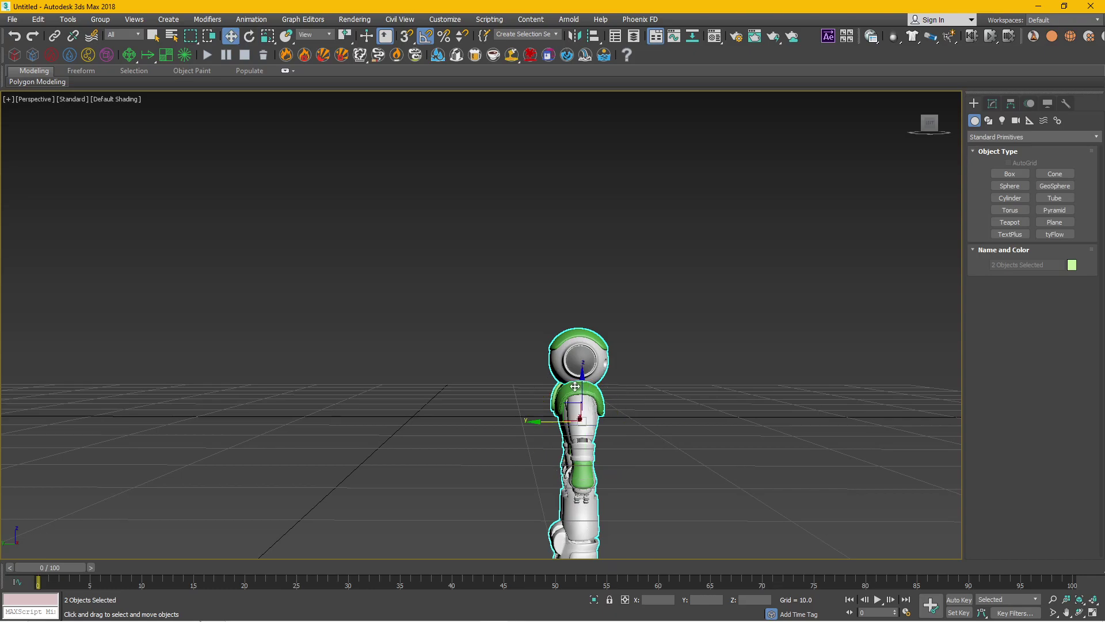
drag(583, 386, 583, 210)
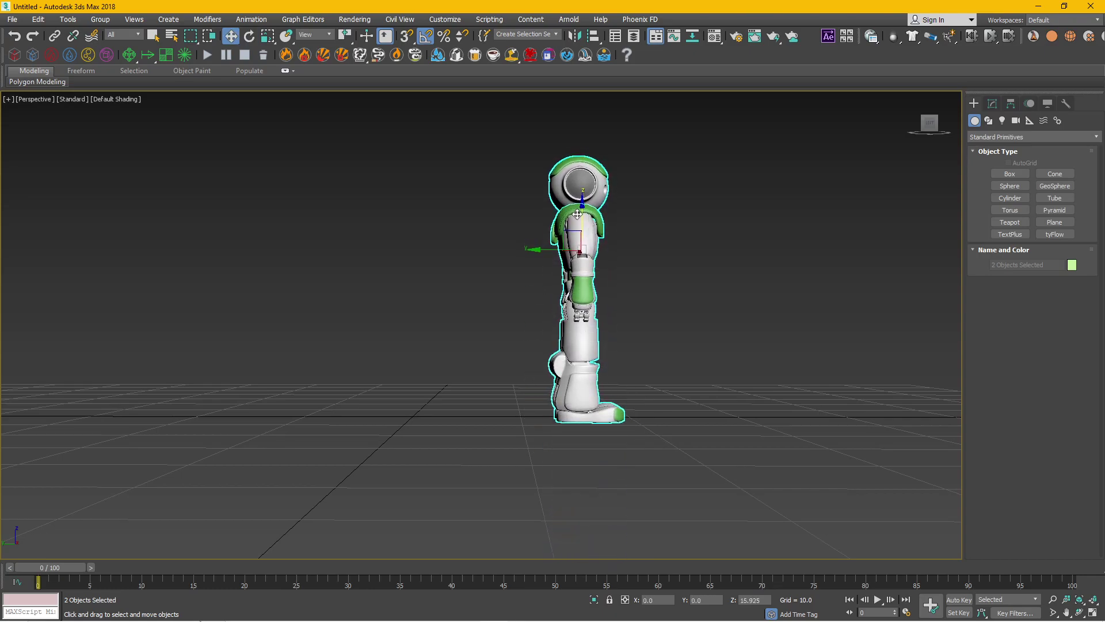
alt+middle_drag(645, 396, 603, 415)
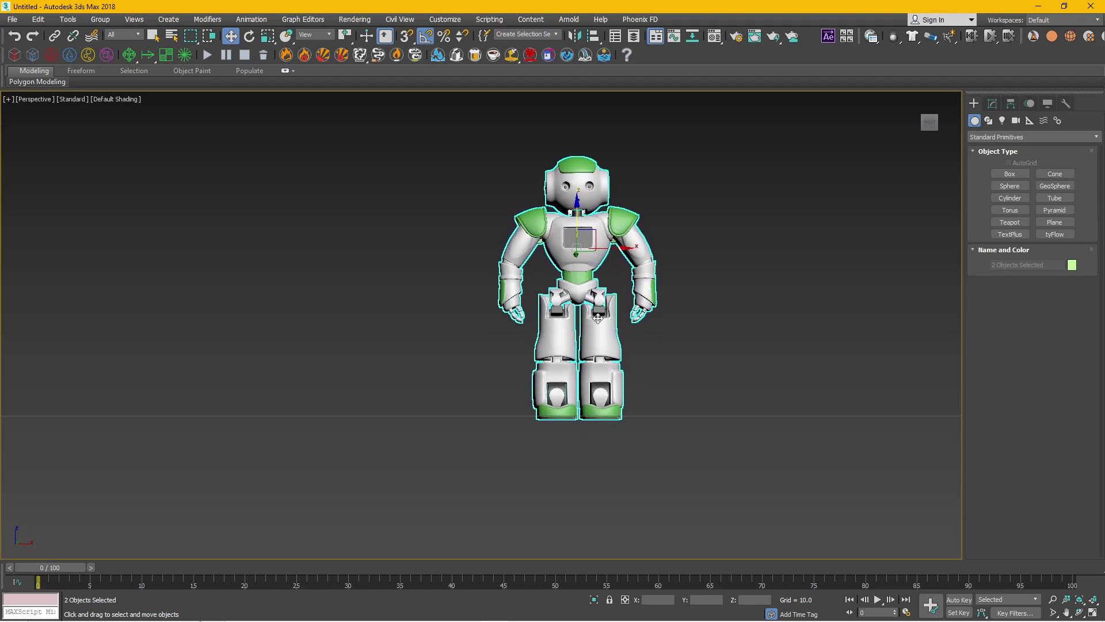
drag(578, 204, 578, 201)
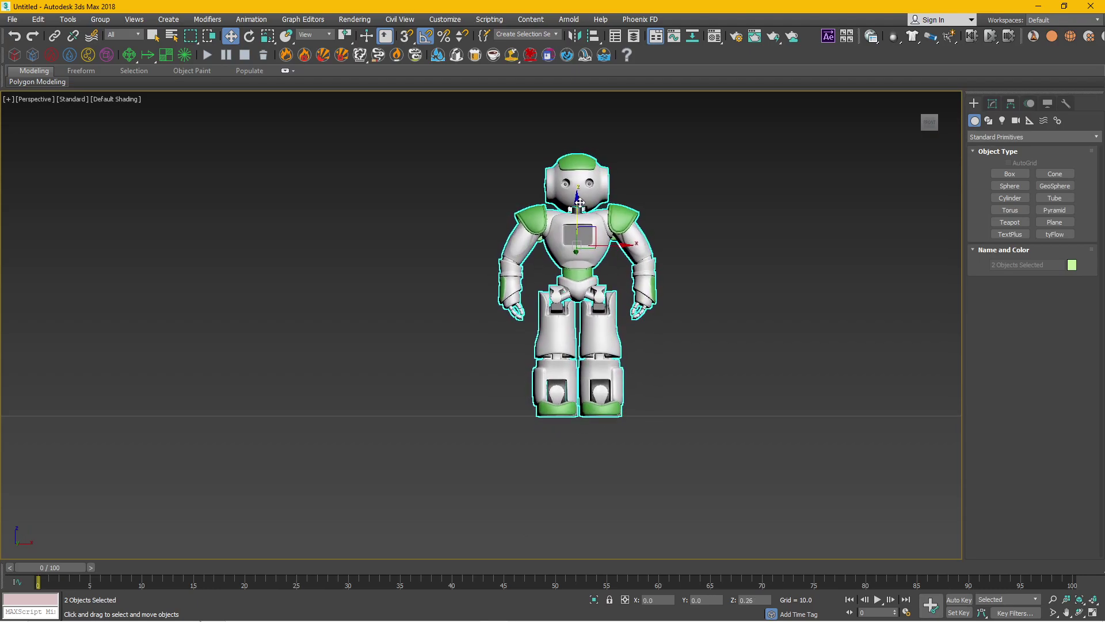
mouse_move(433, 346)
alt+middle_down()
mouse_move(526, 365)
mouse_move(485, 360)
alt+middle_up()
middle_drag(794, 323, 698, 380)
scroll(688, 383, up, 3)
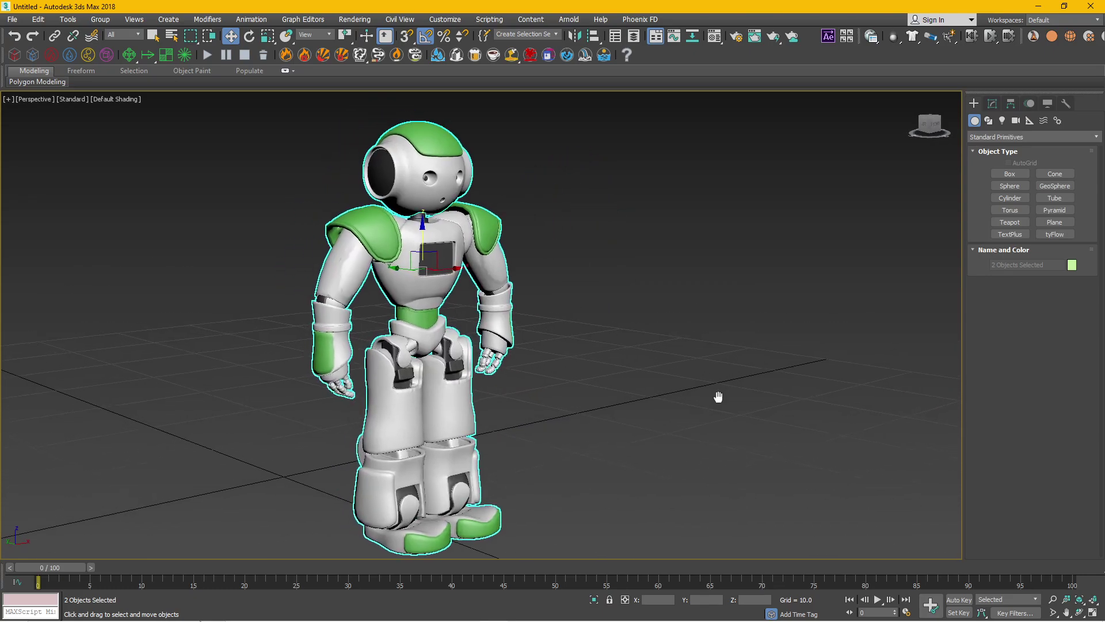
scroll(718, 395, down, 3)
scroll(724, 401, up, 3)
click(685, 412)
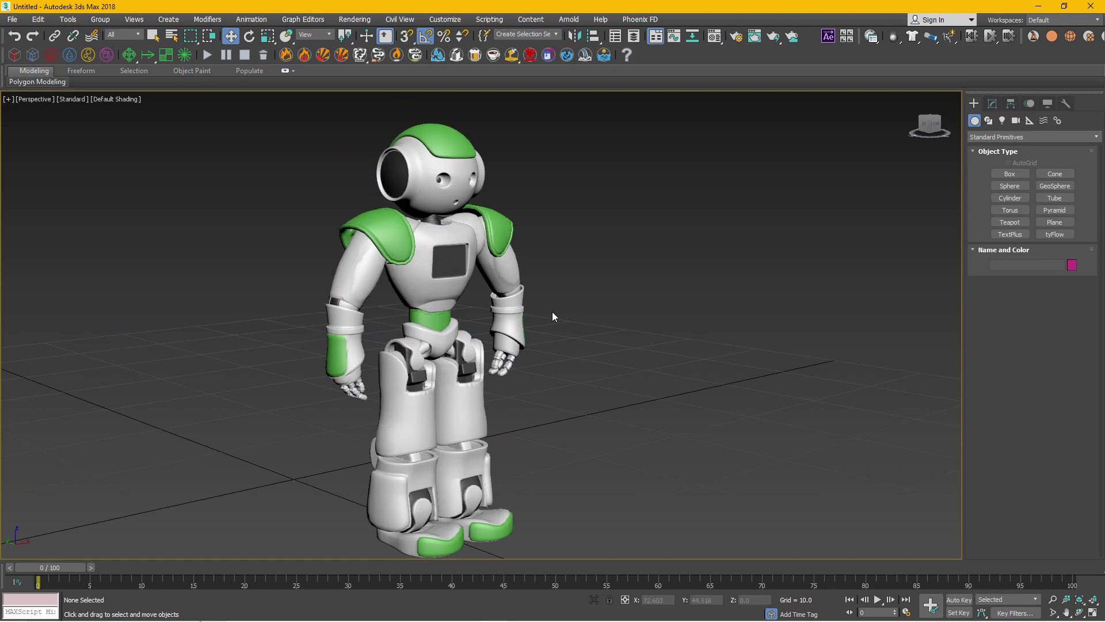
Select the robot's Body object rather than the Head
click(443, 269)
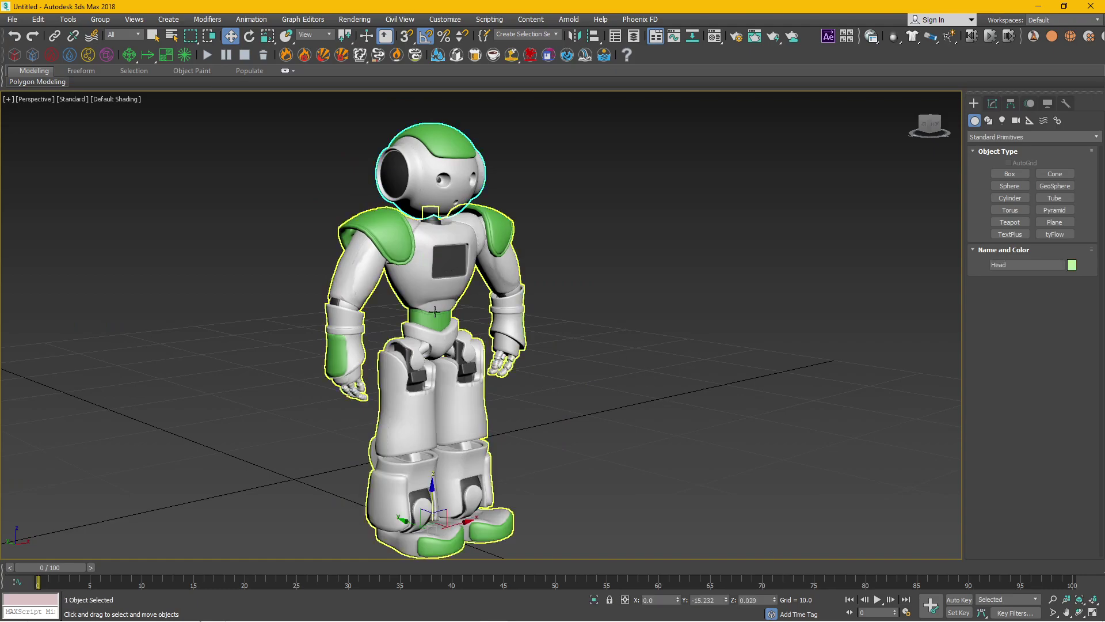
click(435, 311)
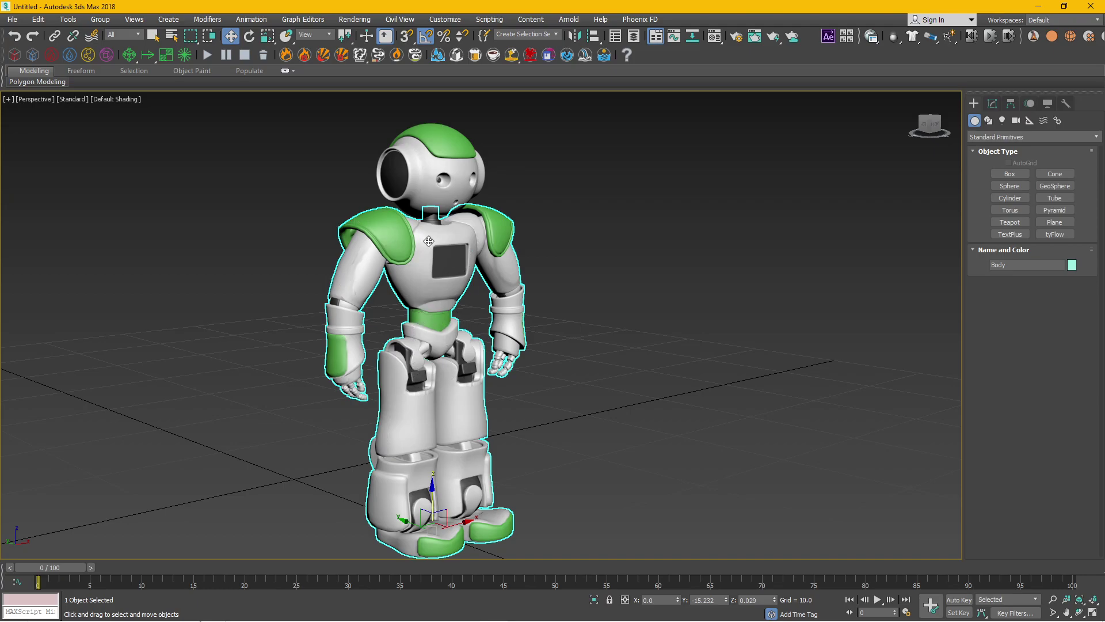
click(681, 282)
click(435, 269)
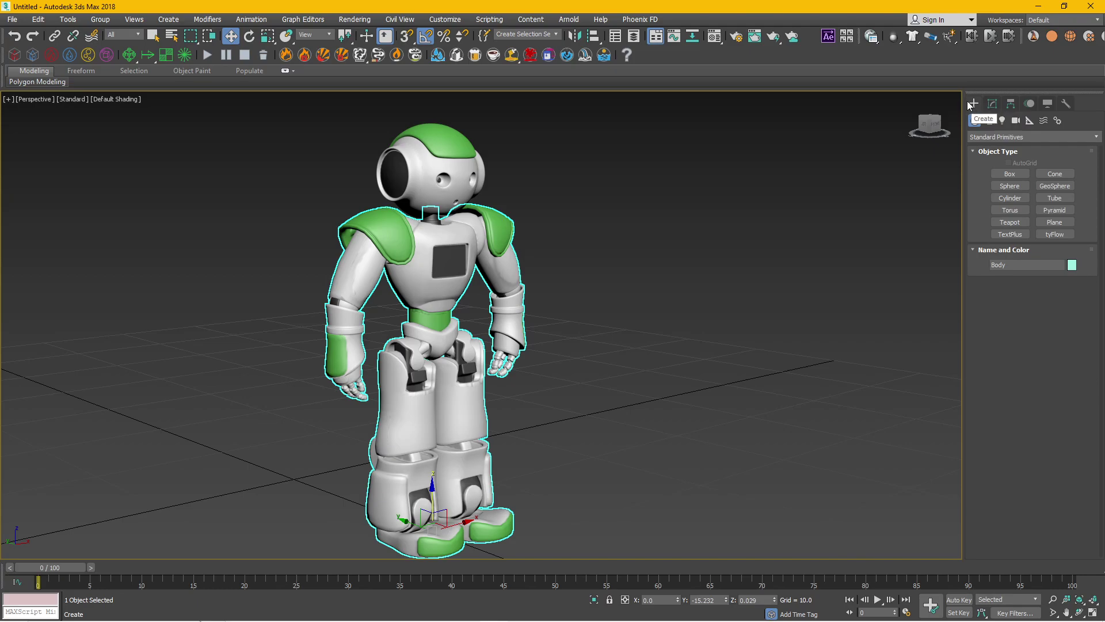
Show Body in the Modify panel with Editable Mesh's sub-object levels expanded
click(994, 105)
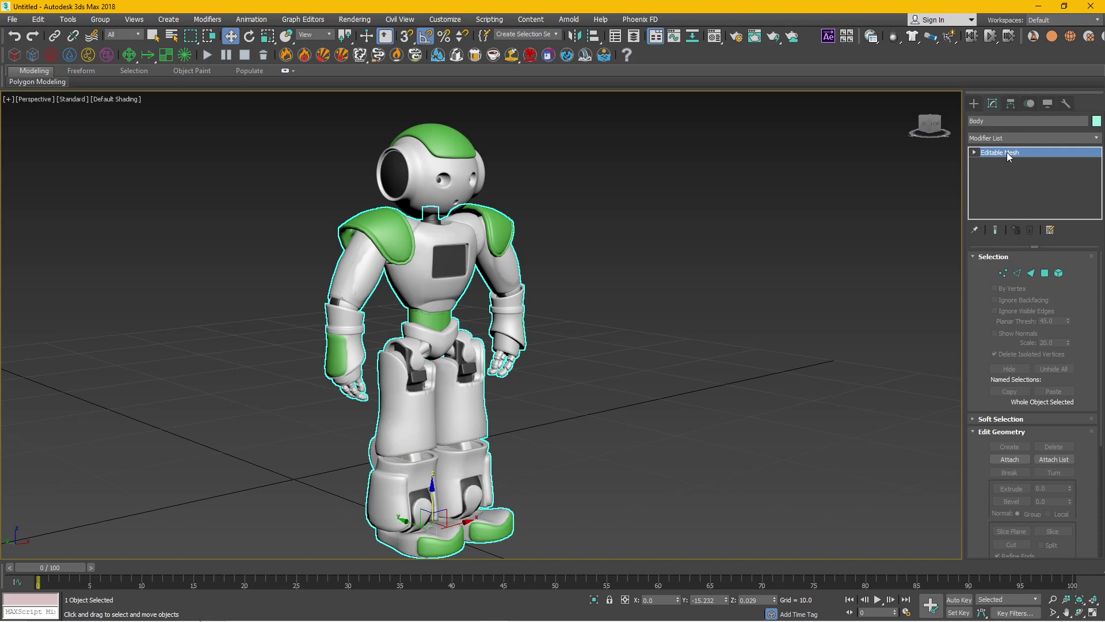
click(974, 152)
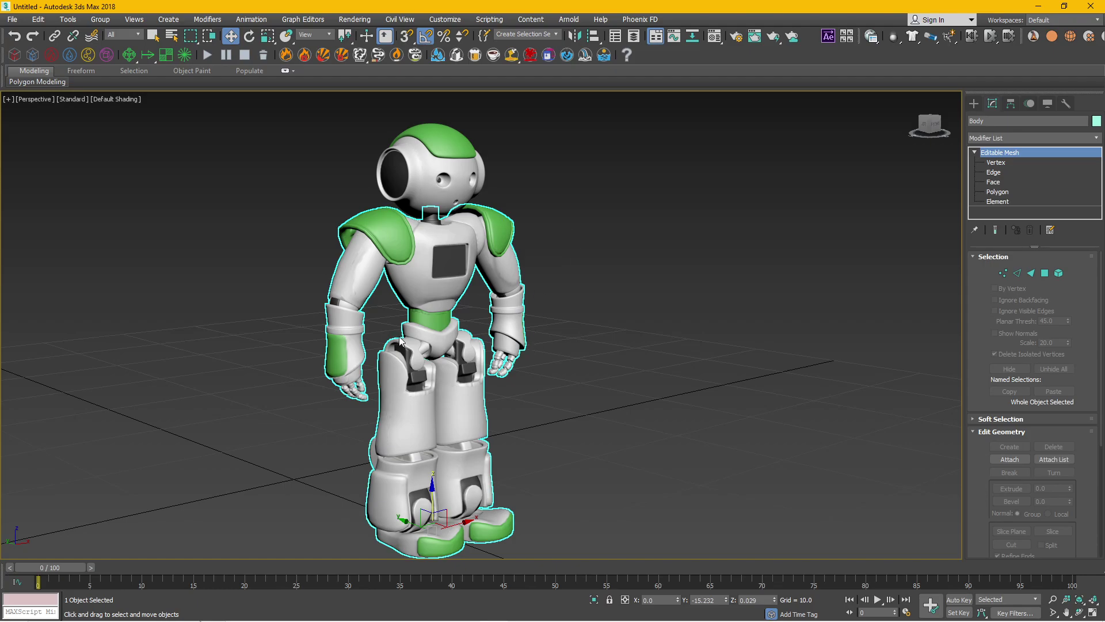
scroll(402, 337, up, 3)
scroll(401, 337, up, 2)
scroll(402, 271, down, 3)
middle_drag(674, 236, 732, 408)
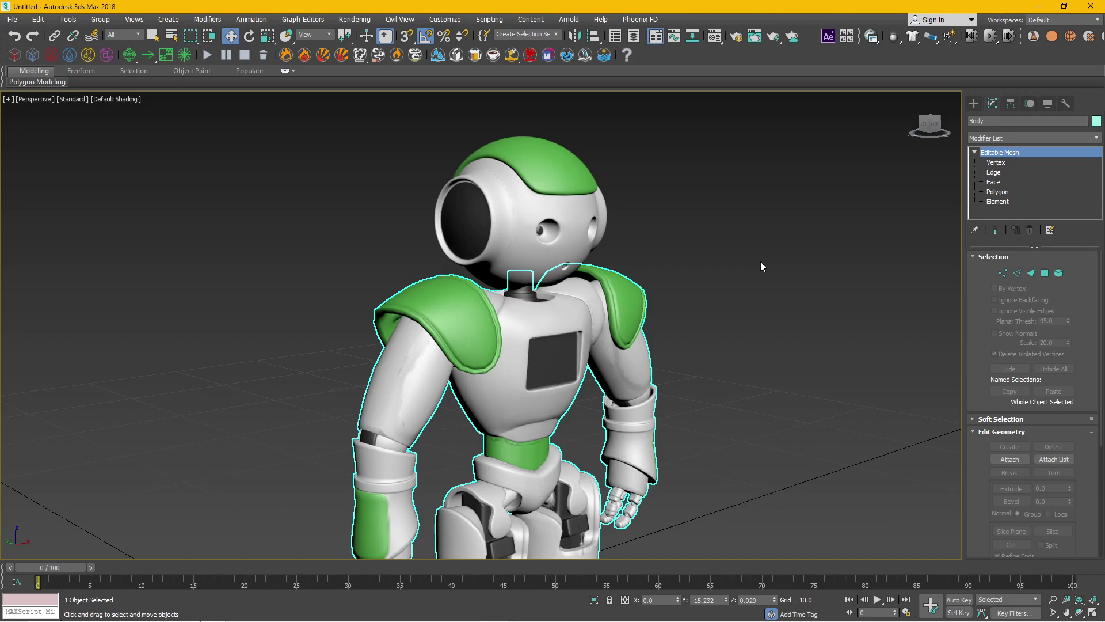
Switch the viewport to wireframe and look around the robot
key(F3)
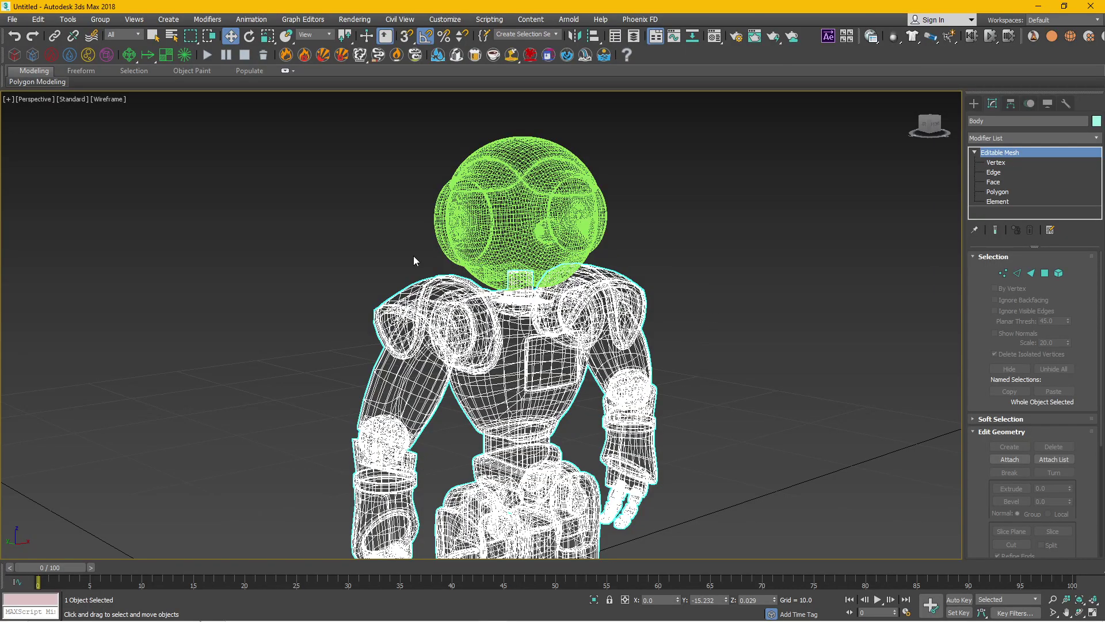
alt+middle_drag(508, 389, 505, 384)
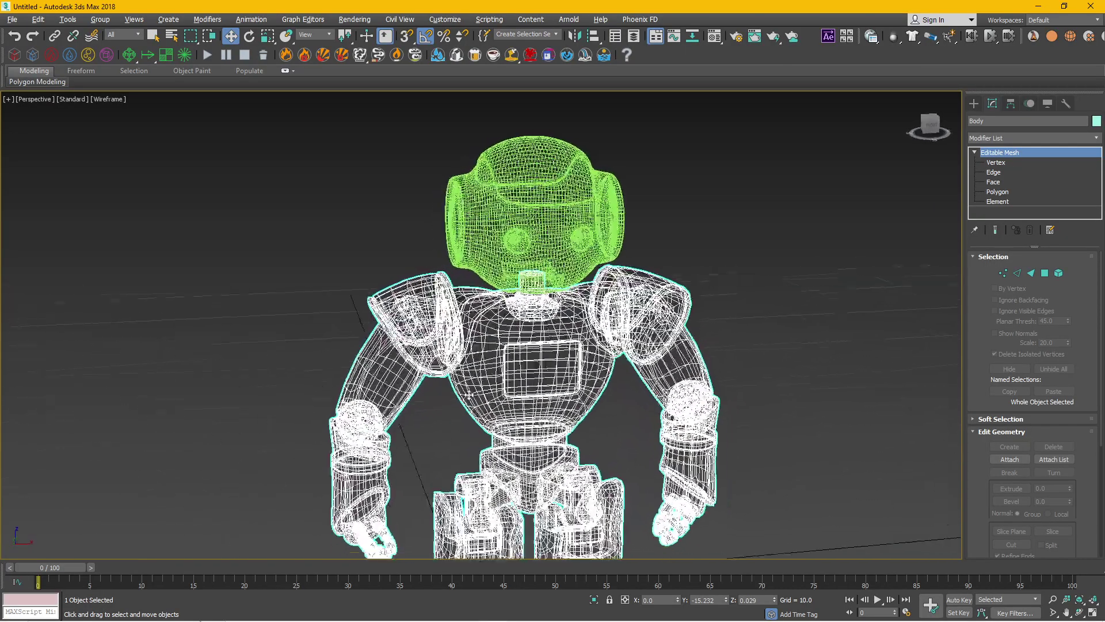
scroll(532, 406, up, 3)
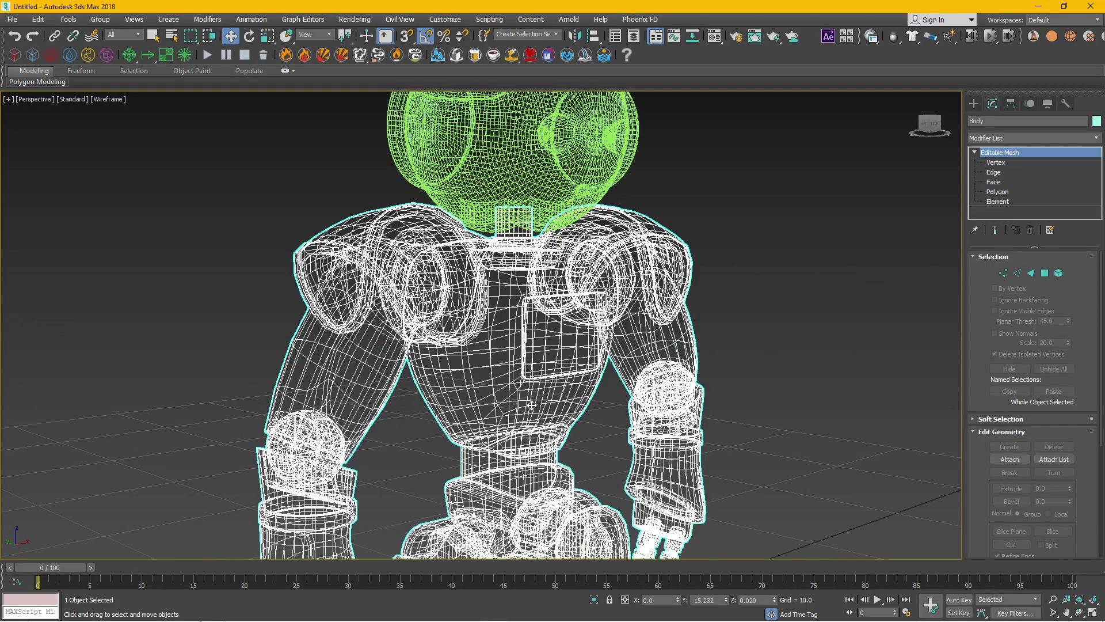
scroll(502, 321, up, 4)
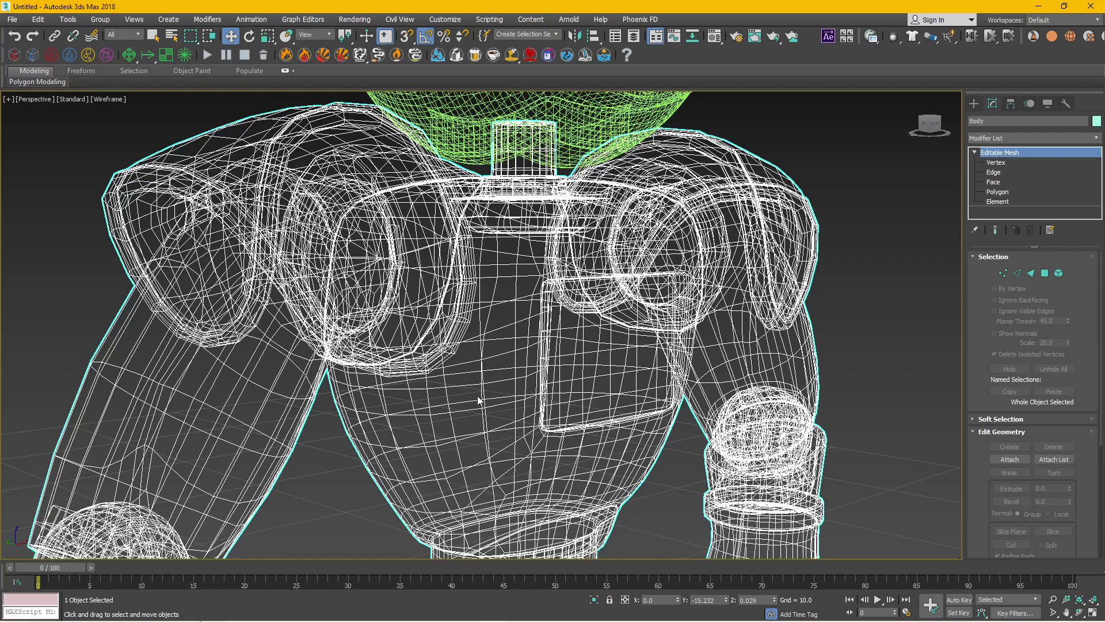
scroll(544, 409, down, 2)
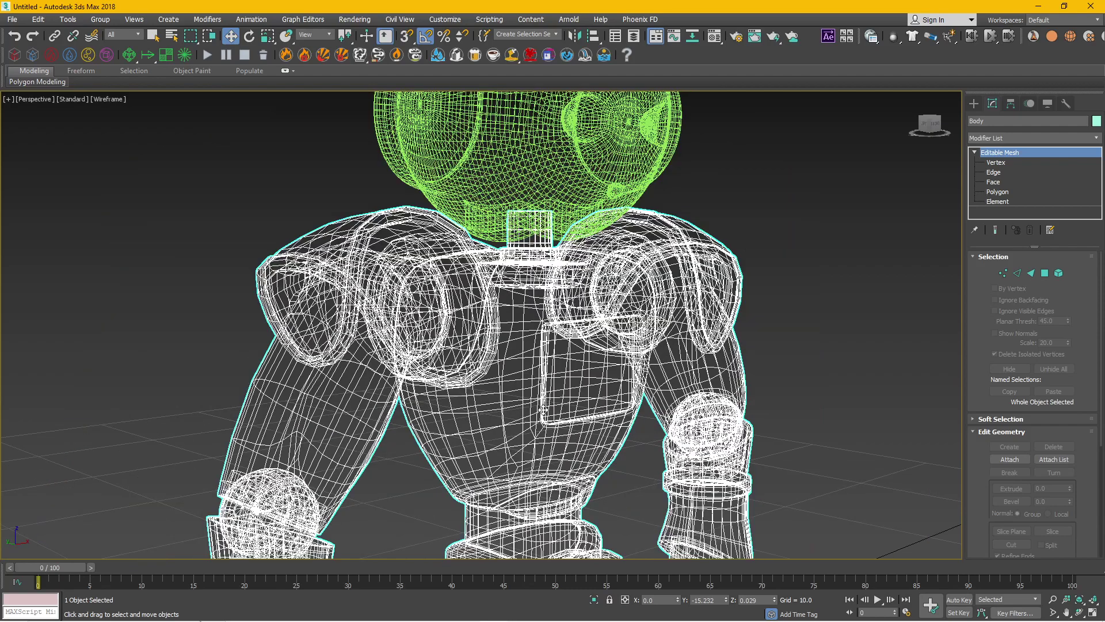
Return to shaded display with Edged Faces and zoom onto the right green shoulder pad
key(F3)
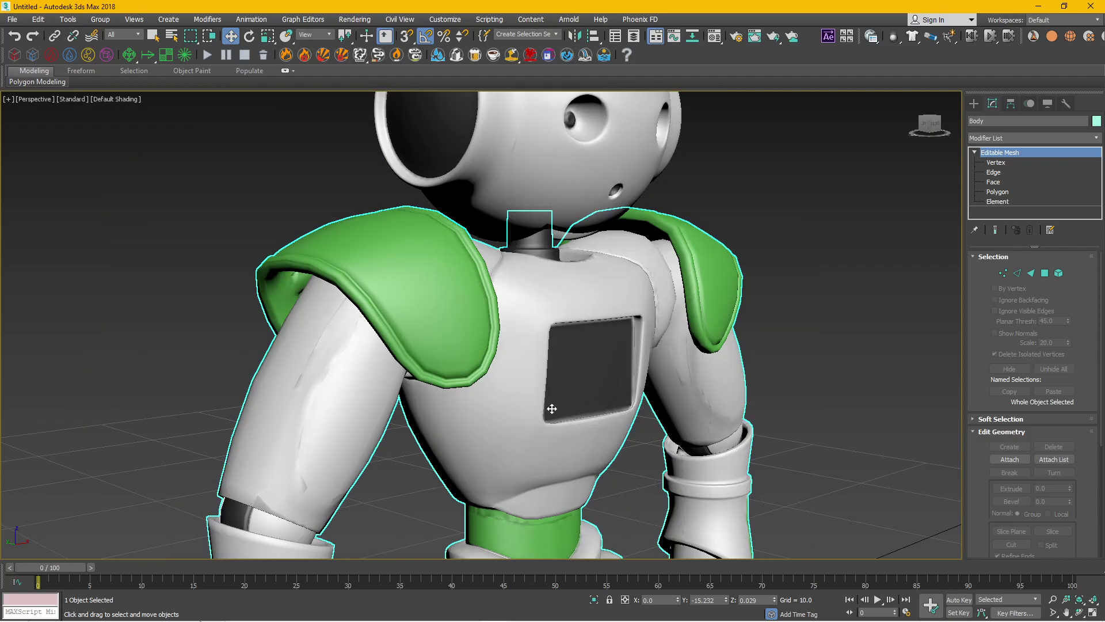
key(F4)
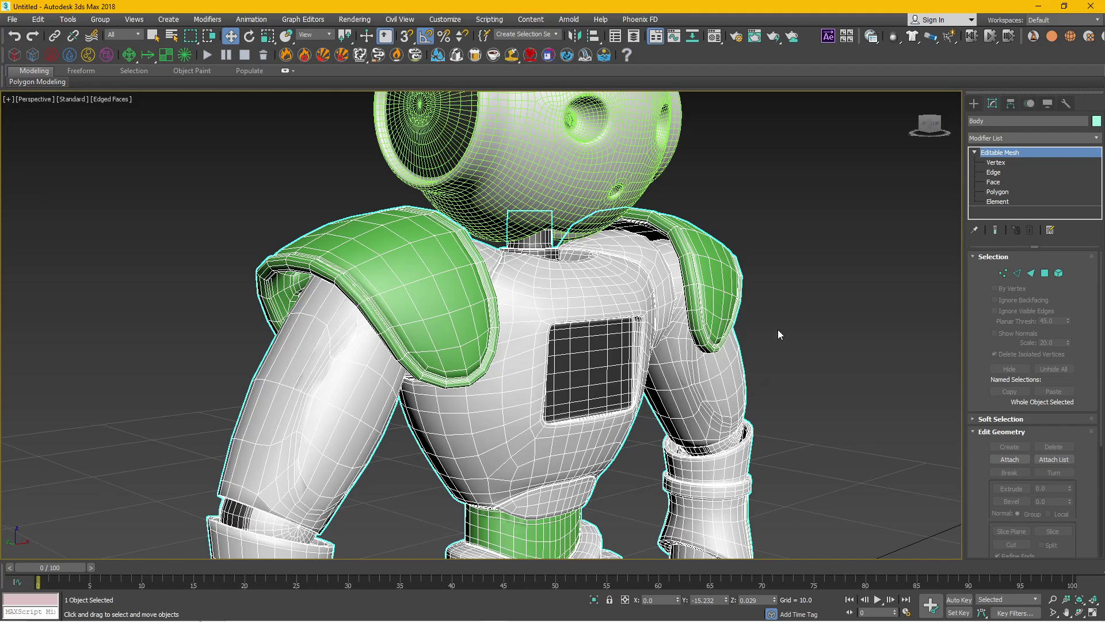
middle_drag(778, 334, 777, 416)
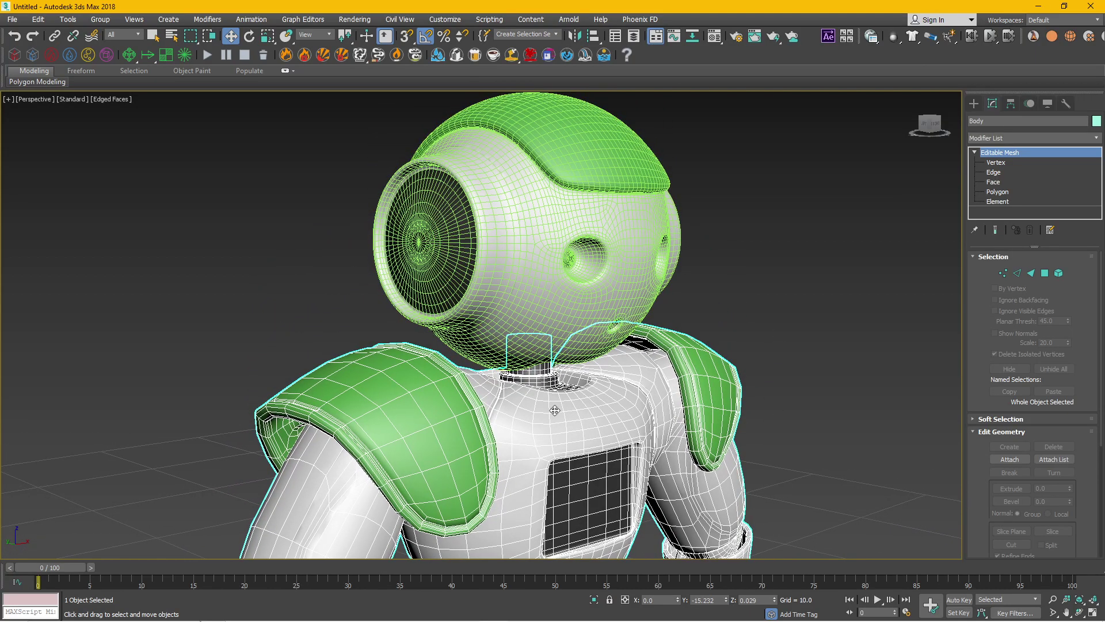
scroll(555, 410, up, 2)
scroll(559, 437, up, 2)
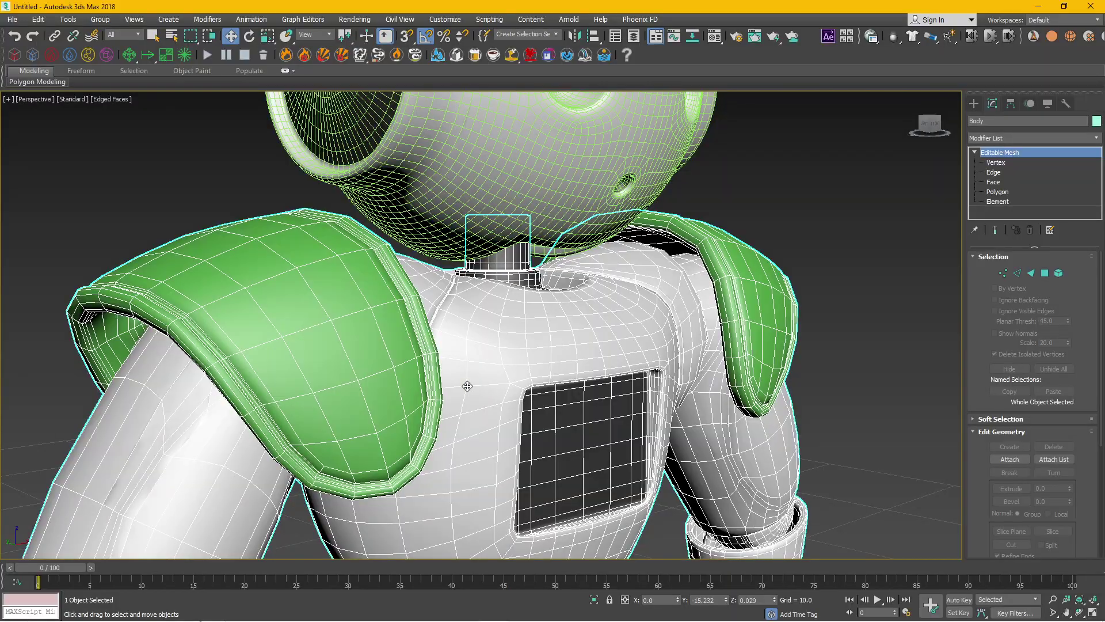
mouse_move(468, 389)
alt+middle_down()
mouse_move(387, 395)
mouse_move(528, 400)
mouse_move(452, 402)
alt+middle_up()
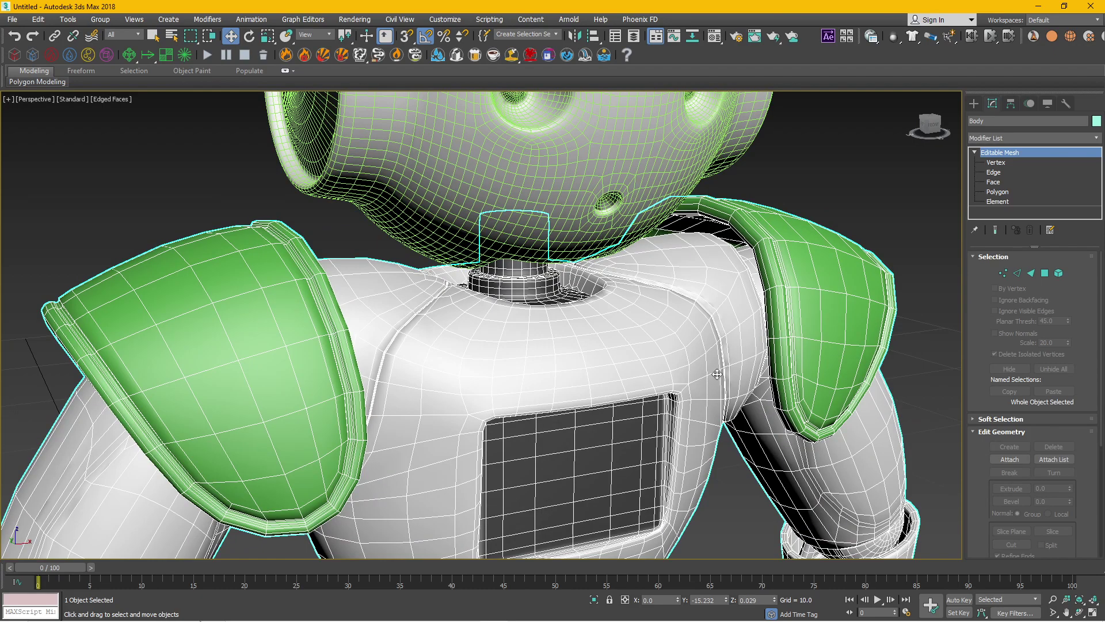
alt+middle_drag(886, 314, 748, 345)
scroll(705, 341, up, 5)
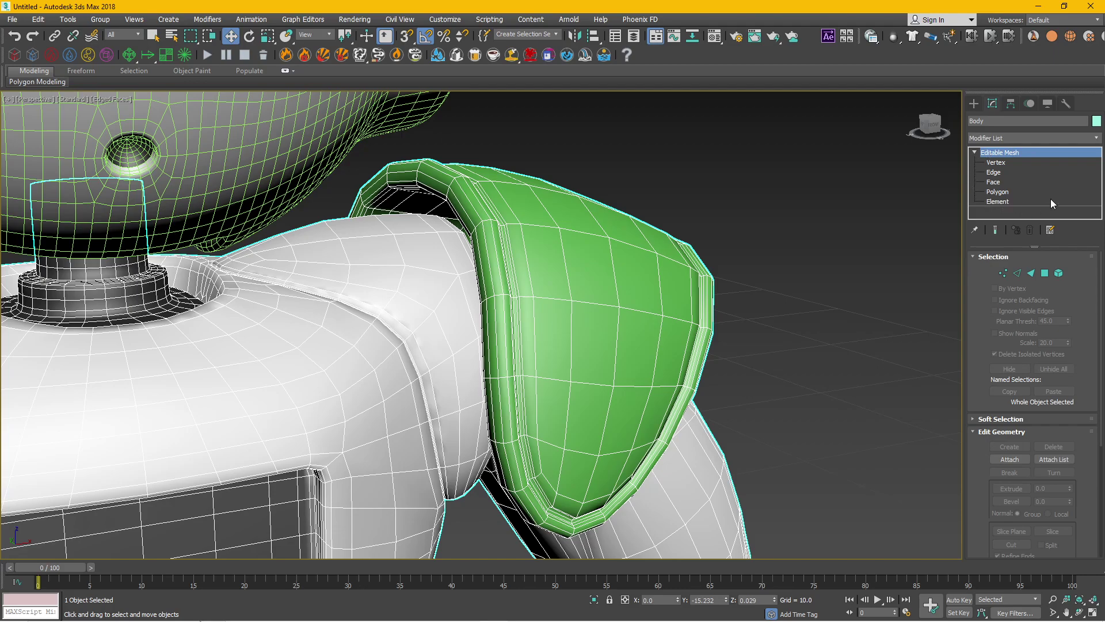
Enter Vertex sub-object level and select a vertex on the shoulder pad
click(1005, 163)
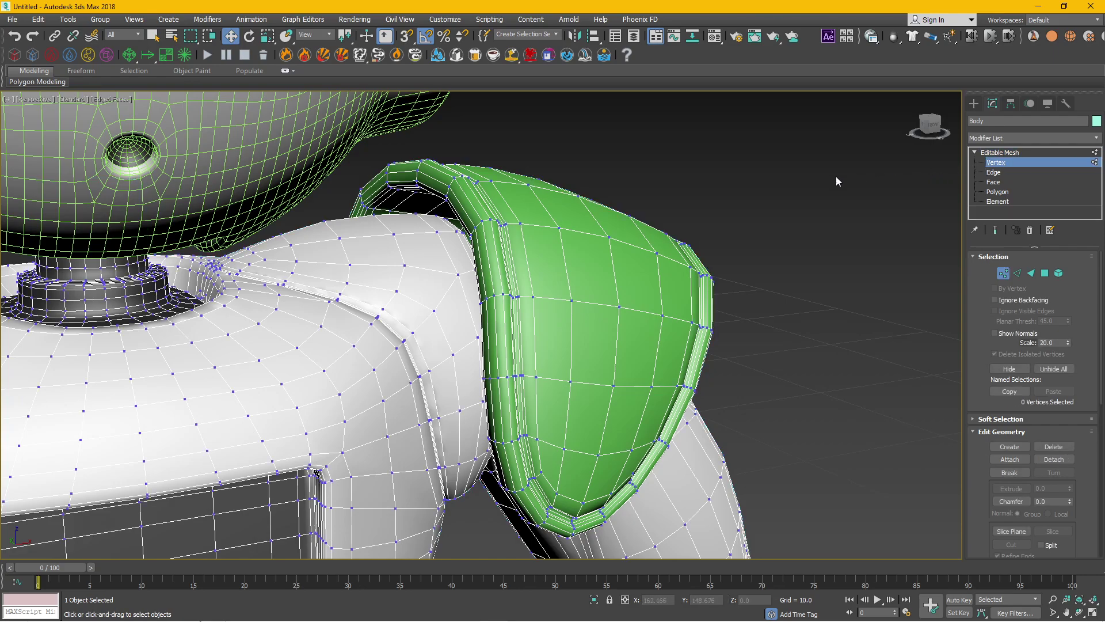
click(619, 307)
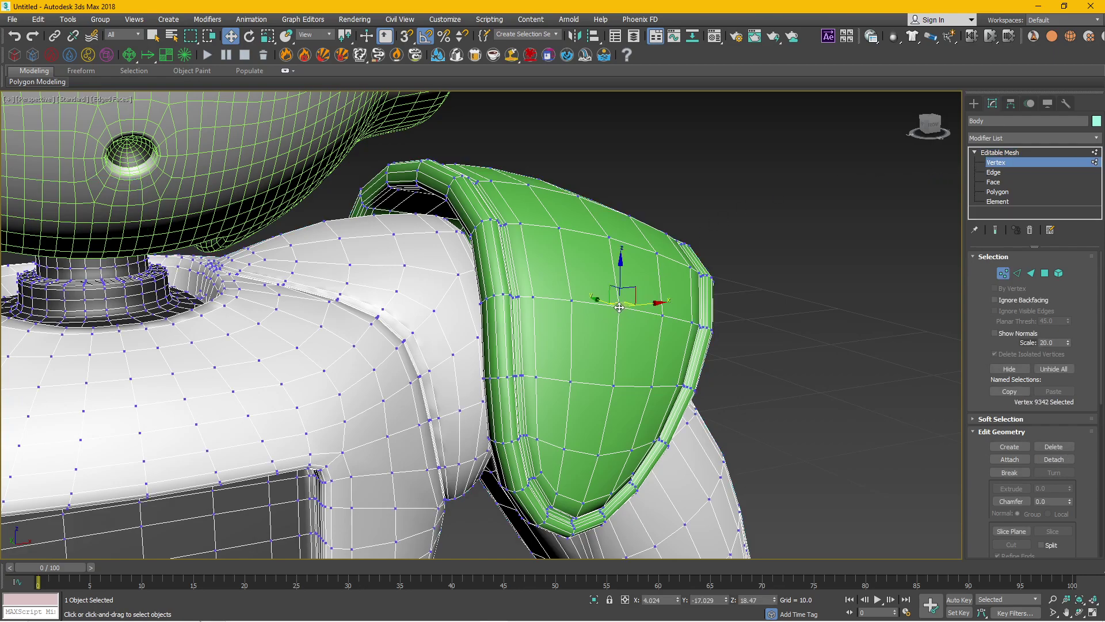
click(611, 236)
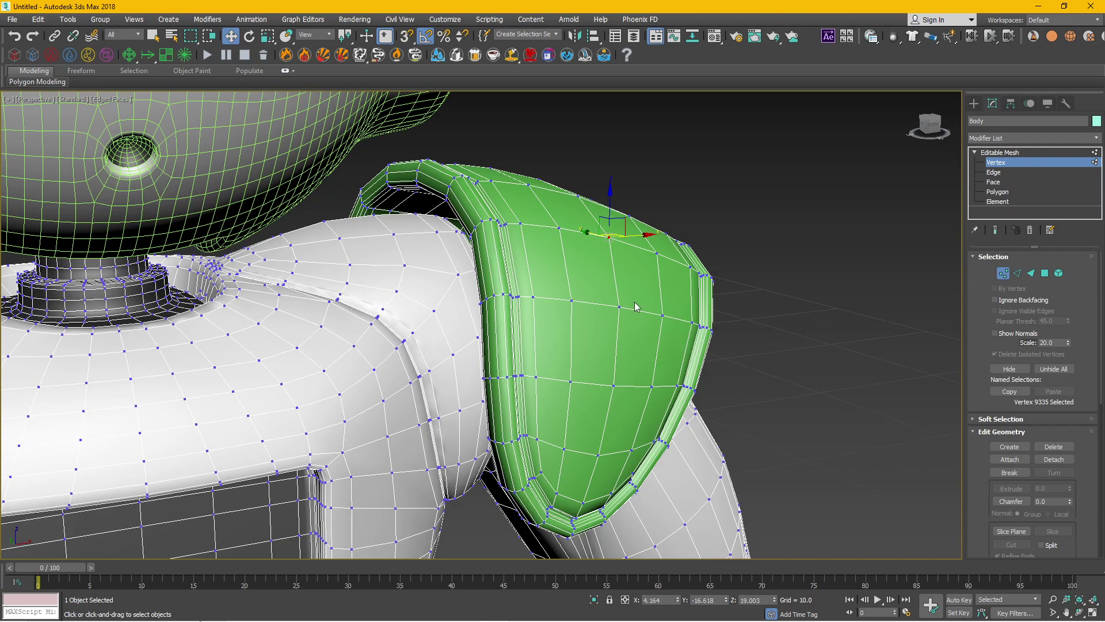
scroll(635, 307, up, 2)
click(612, 309)
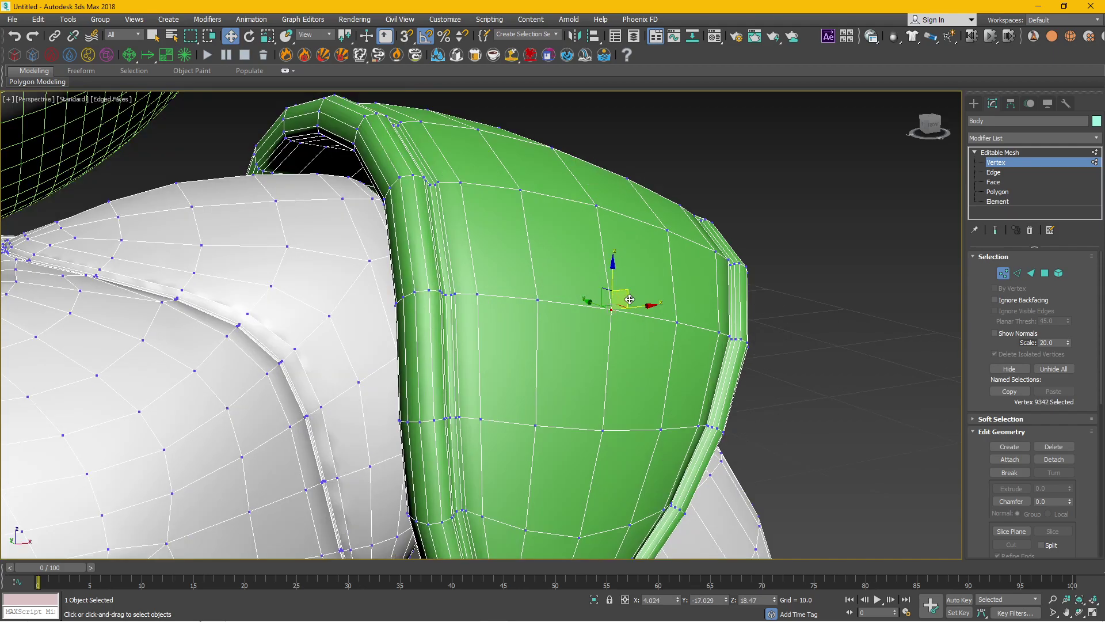
Pull the shoulder-pad vertex out into a spike, inspect it, then undo it
drag(630, 299, 688, 355)
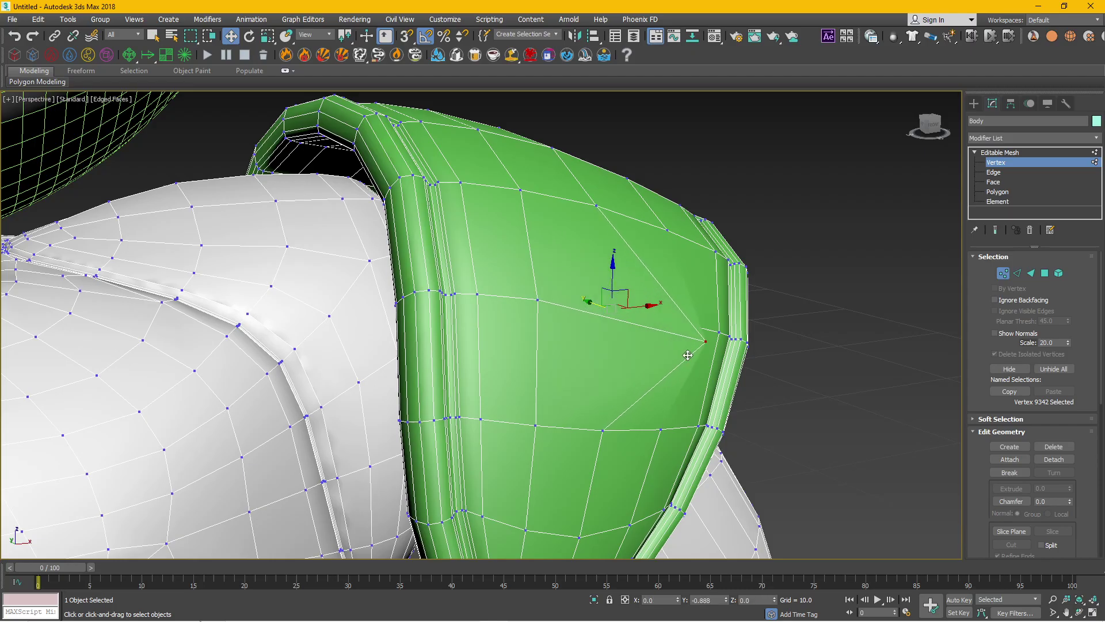
scroll(688, 355, down, 2)
scroll(668, 355, down, 3)
scroll(638, 354, down, 3)
scroll(638, 354, down, 2)
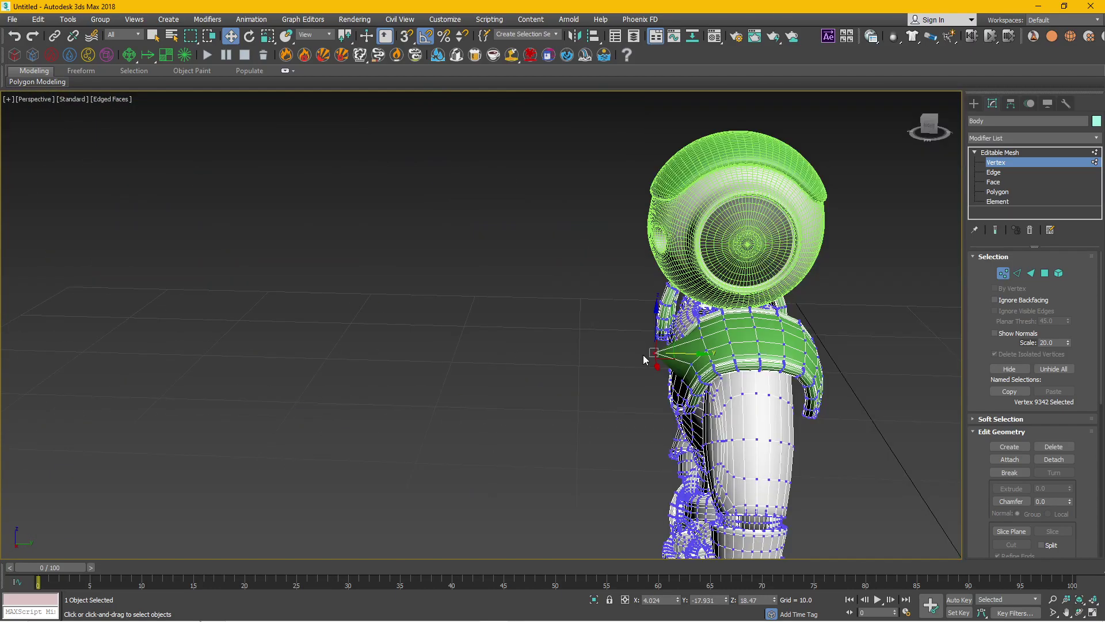
mouse_move(644, 355)
alt+middle_down()
mouse_move(634, 360)
mouse_move(664, 371)
mouse_move(687, 353)
alt+middle_up()
scroll(645, 366, up, 4)
scroll(644, 365, up, 2)
scroll(644, 366, down, 4)
scroll(663, 371, up, 4)
key(ctrl+z)
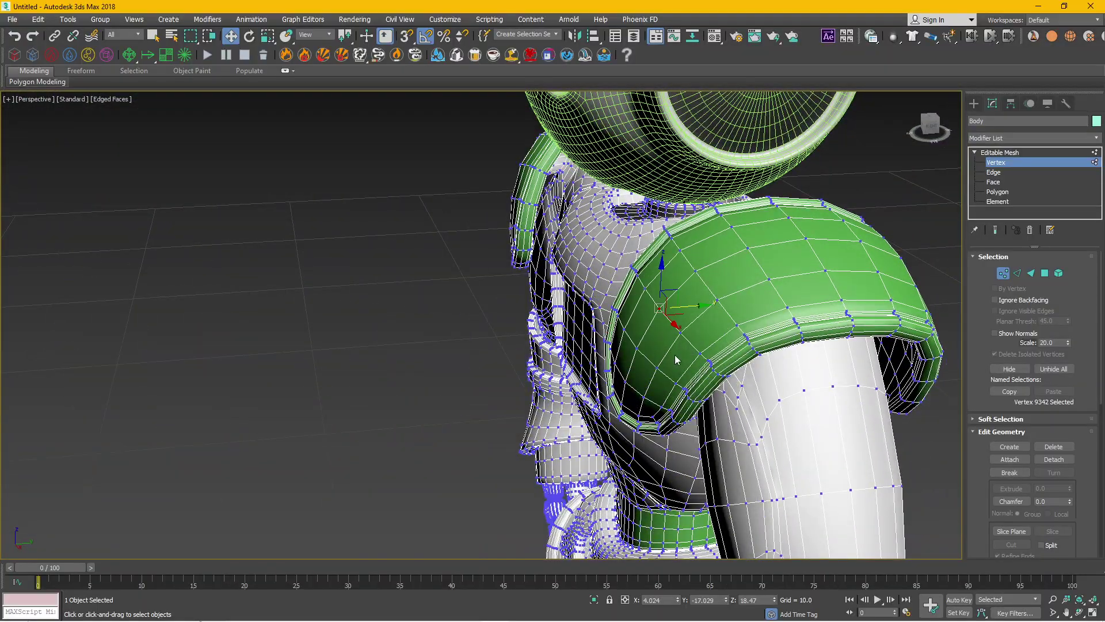
Raise the shoulder pad's corner vertices, then undo back to the two-vertex selection
scroll(422, 342, down, 3)
mouse_move(422, 341)
alt+middle_down()
mouse_move(478, 330)
mouse_move(566, 356)
alt+middle_up()
scroll(478, 330, up, 4)
click(320, 257)
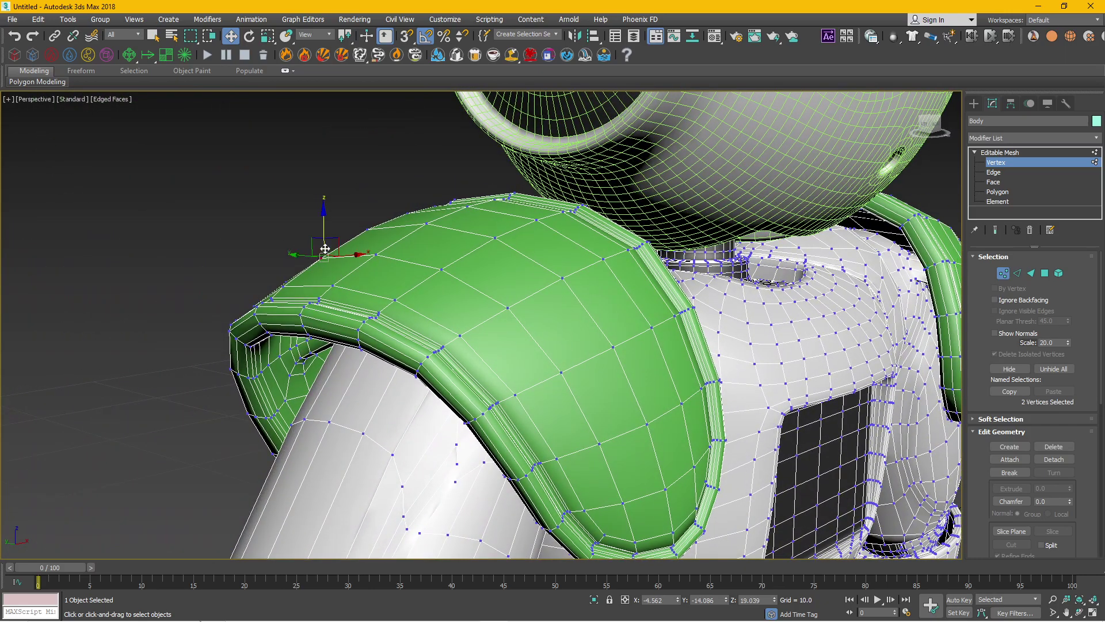
mouse_move(327, 233)
mouse_down()
mouse_move(337, 212)
mouse_move(372, 216)
mouse_up()
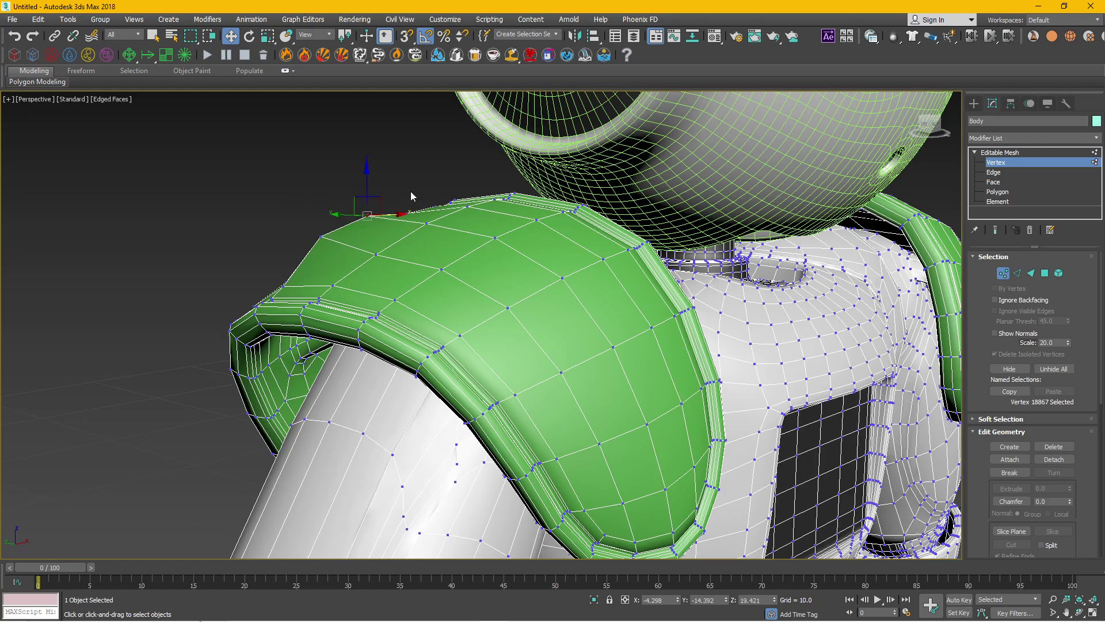
scroll(419, 185, down, 3)
alt+middle_drag(419, 185, 438, 219)
scroll(437, 219, up, 4)
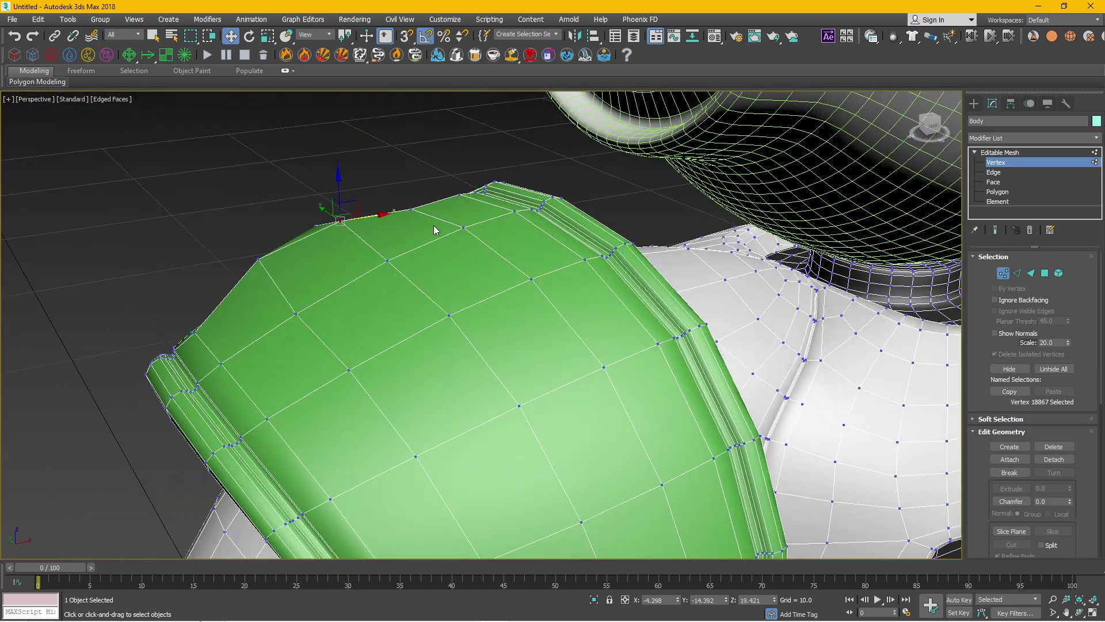
key(ctrl+z)
key(ctrl+z)
Orbit and zoom until the green shoulder pad fills the view
mouse_move(491, 256)
alt+middle_down()
mouse_move(512, 321)
mouse_move(530, 304)
mouse_move(554, 365)
alt+middle_up()
scroll(530, 304, down, 4)
scroll(575, 368, up, 3)
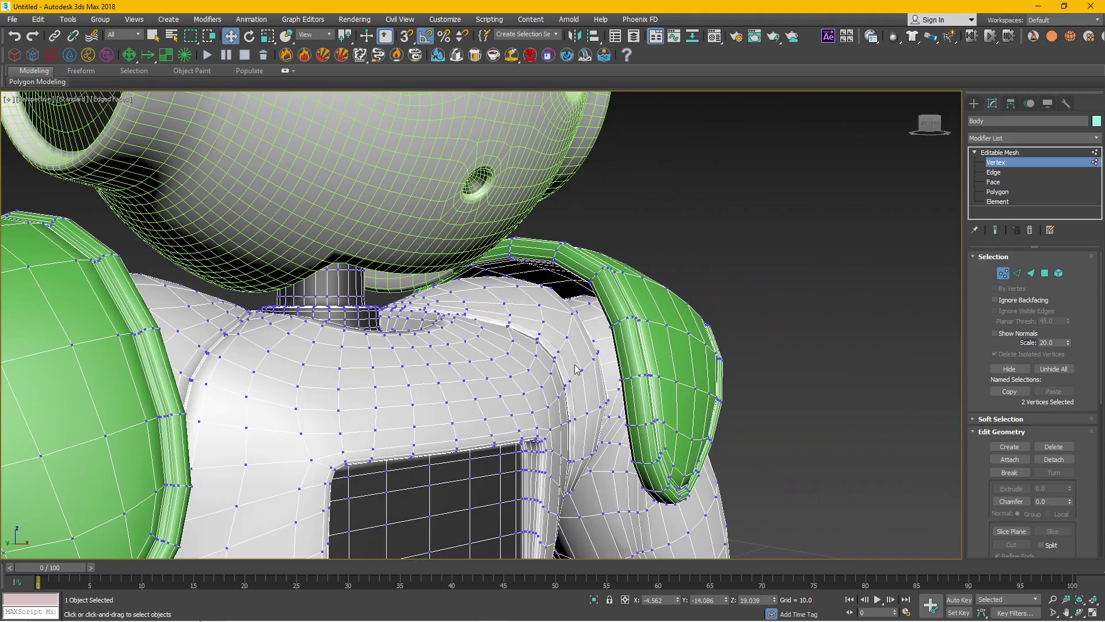
scroll(744, 363, down, 2)
scroll(716, 358, down, 2)
scroll(716, 357, down, 3)
alt+middle_drag(716, 357, 633, 345)
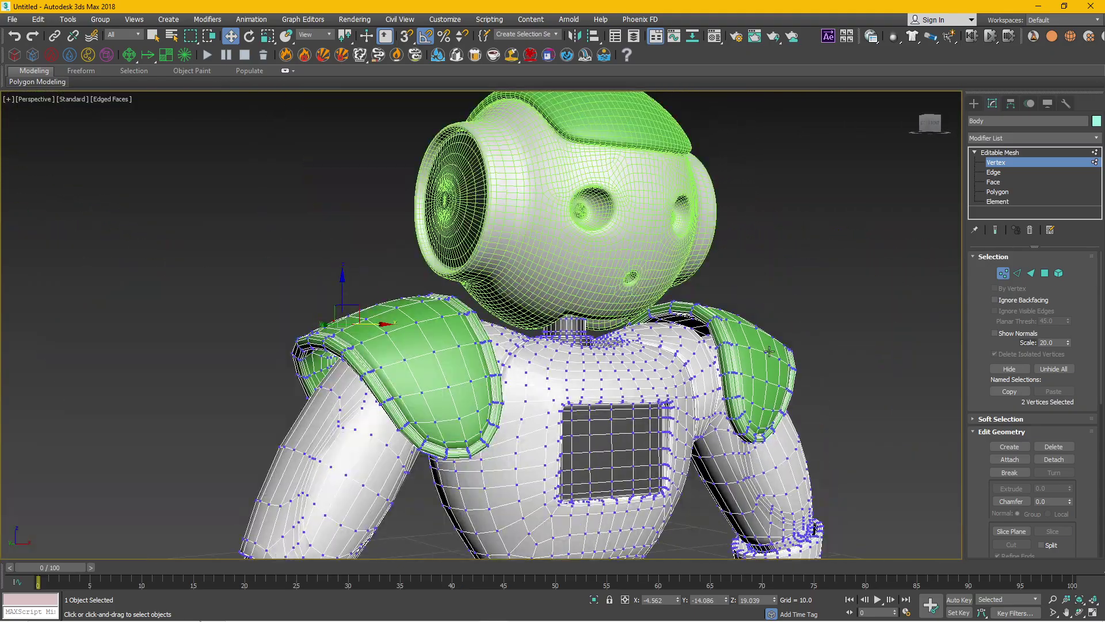
scroll(611, 337, up, 2)
scroll(667, 364, up, 3)
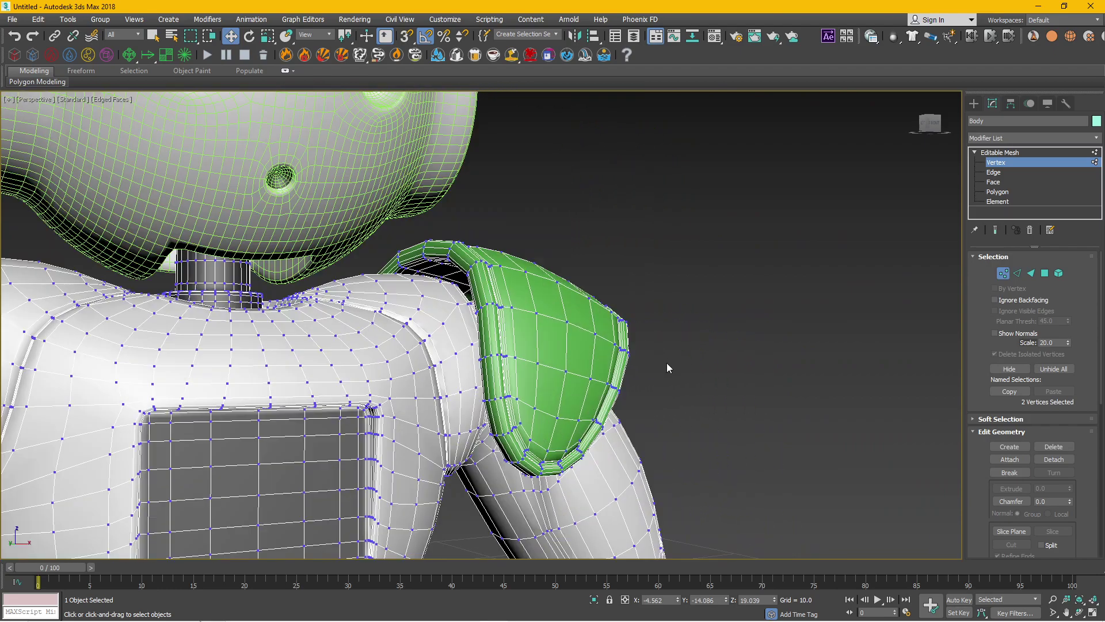
scroll(662, 366, up, 2)
mouse_move(657, 367)
alt+middle_down()
mouse_move(629, 338)
mouse_move(735, 347)
alt+middle_up()
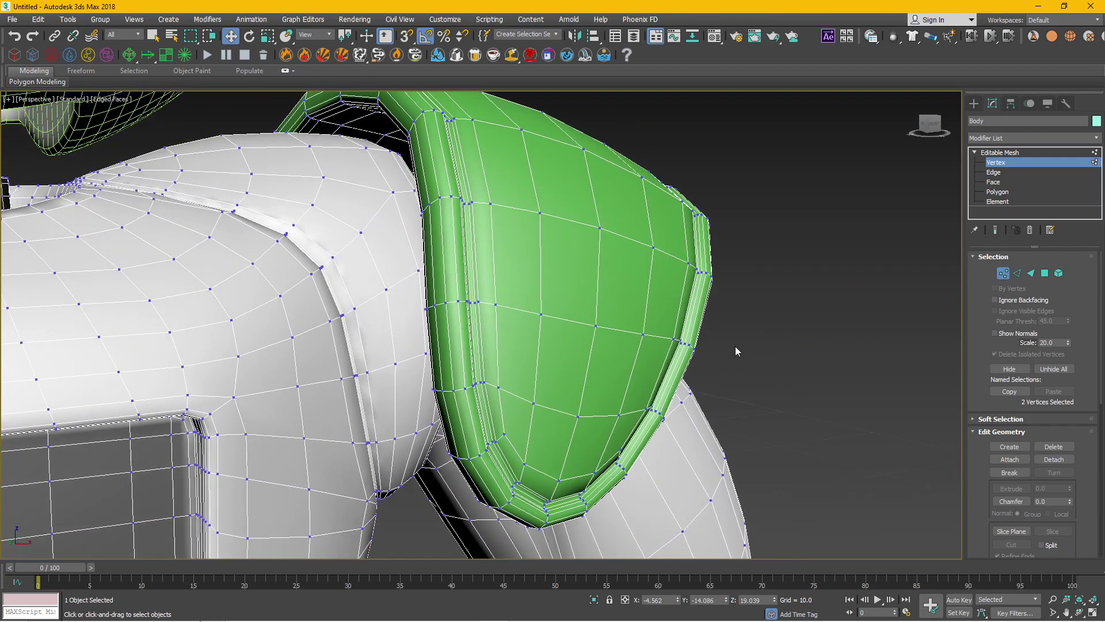
At Polygon level, select two adjacent shoulder-pad faces, nudge them, then clear the selection
click(1000, 192)
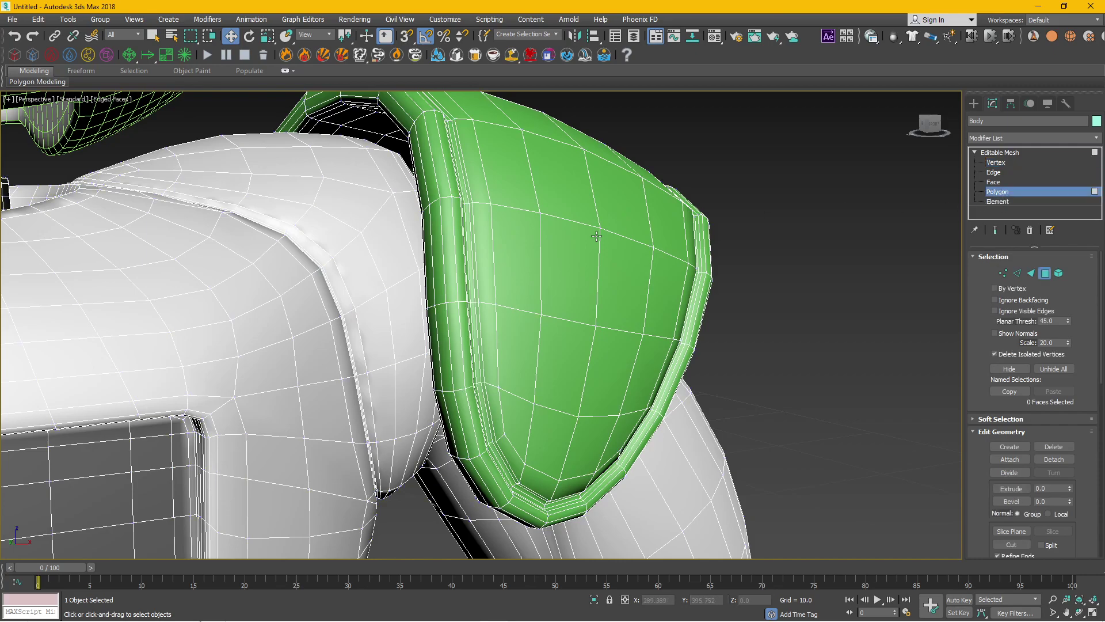
click(576, 264)
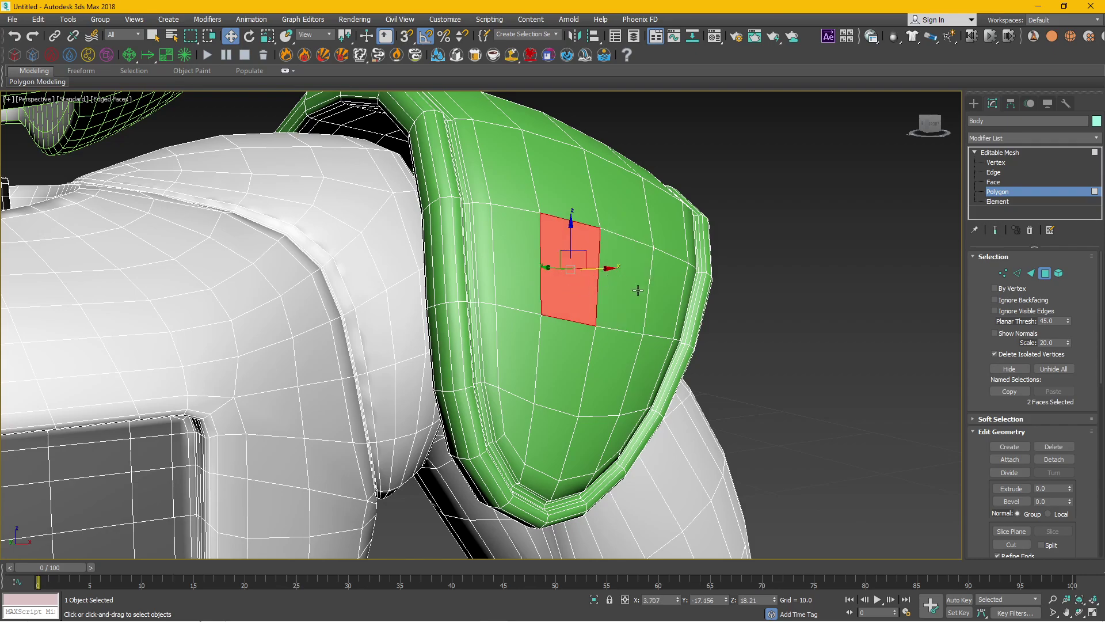
ctrl+click(632, 295)
mouse_move(610, 282)
alt+middle_down()
mouse_move(600, 240)
mouse_move(565, 255)
mouse_move(738, 372)
mouse_move(616, 314)
alt+middle_up()
scroll(616, 314, down, 2)
scroll(616, 314, down, 4)
scroll(613, 345, down, 3)
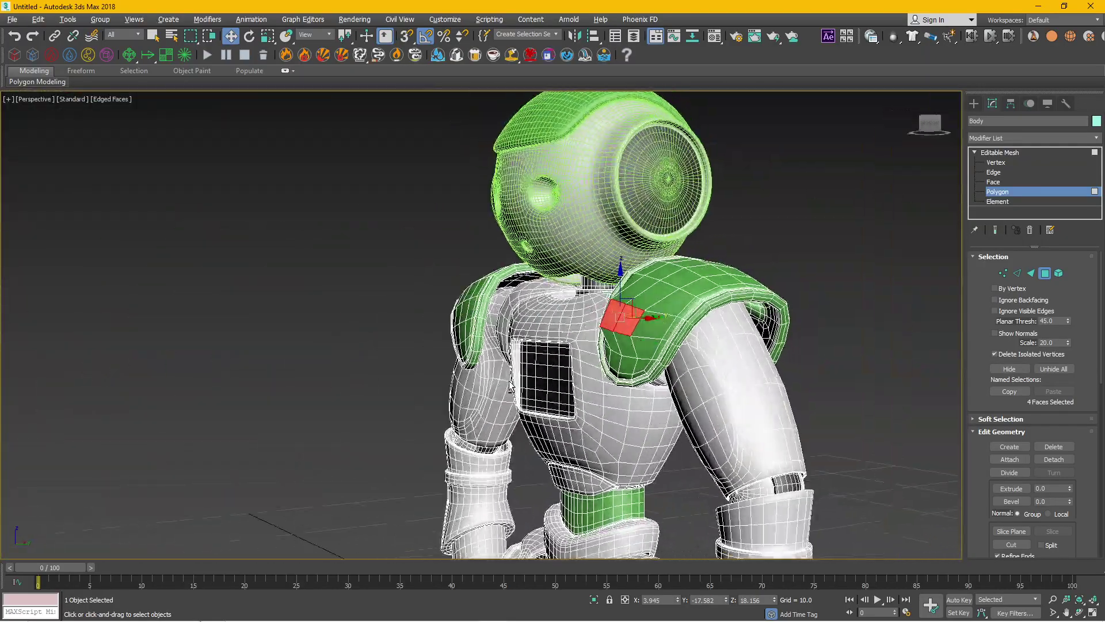
alt+middle_drag(610, 391, 638, 401)
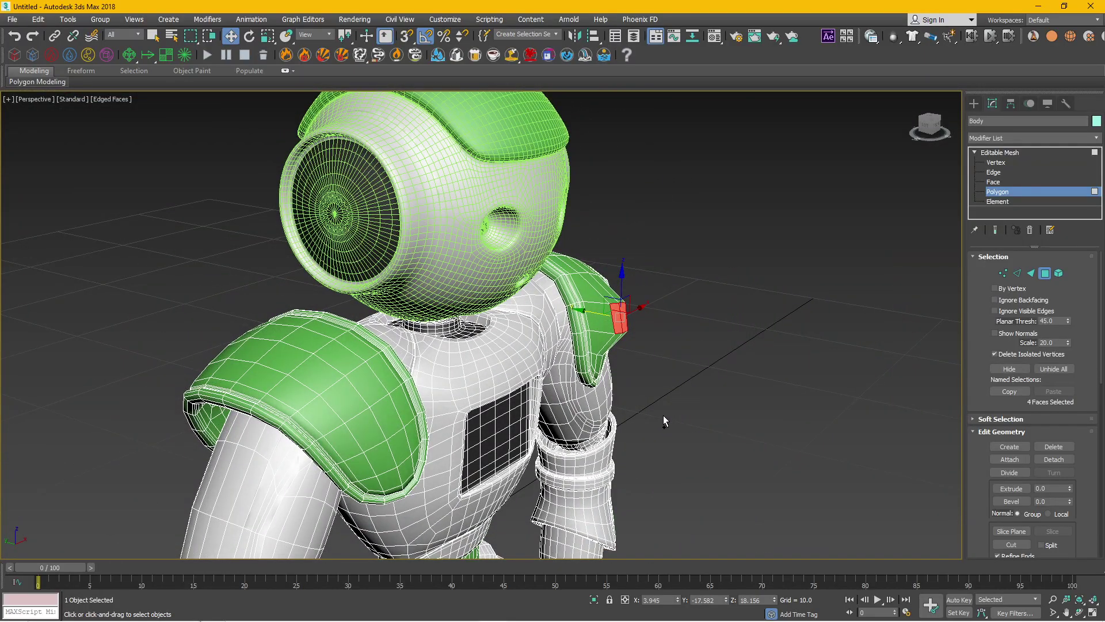
key(ctrl+z)
click(884, 293)
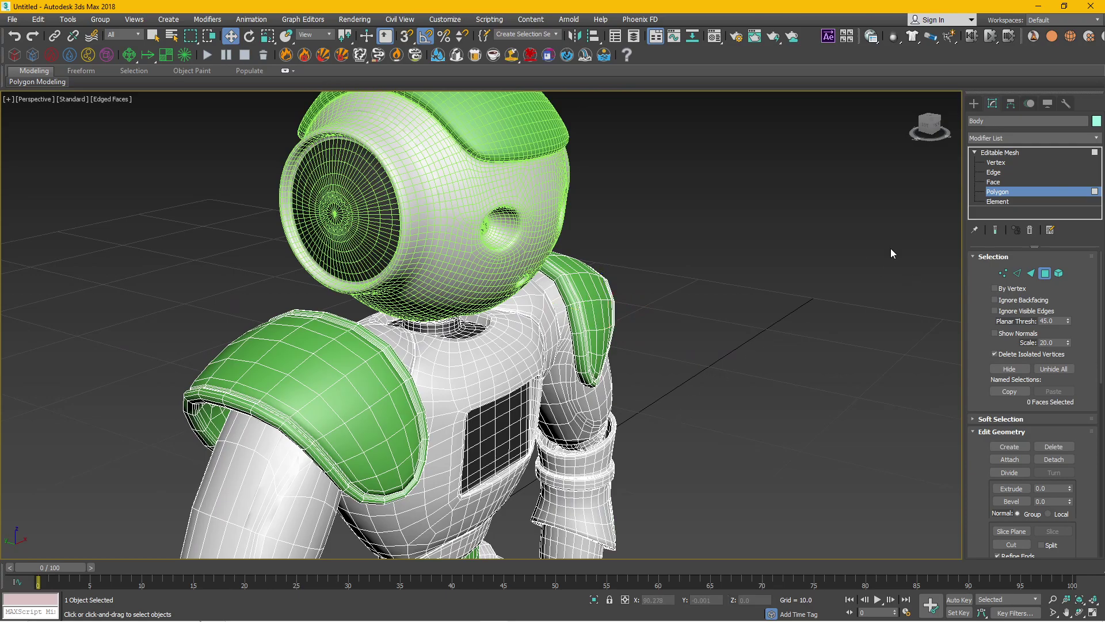
At Element level, select each arm piece, the torso, pelvis and left leg in turn
click(997, 201)
click(598, 315)
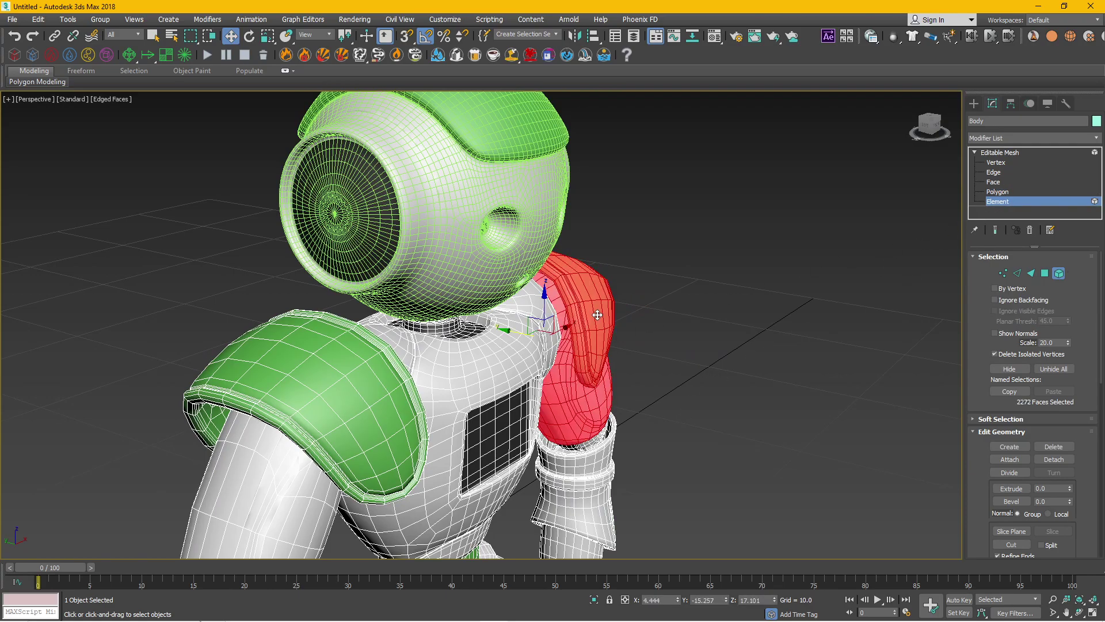
alt+middle_drag(662, 383, 569, 379)
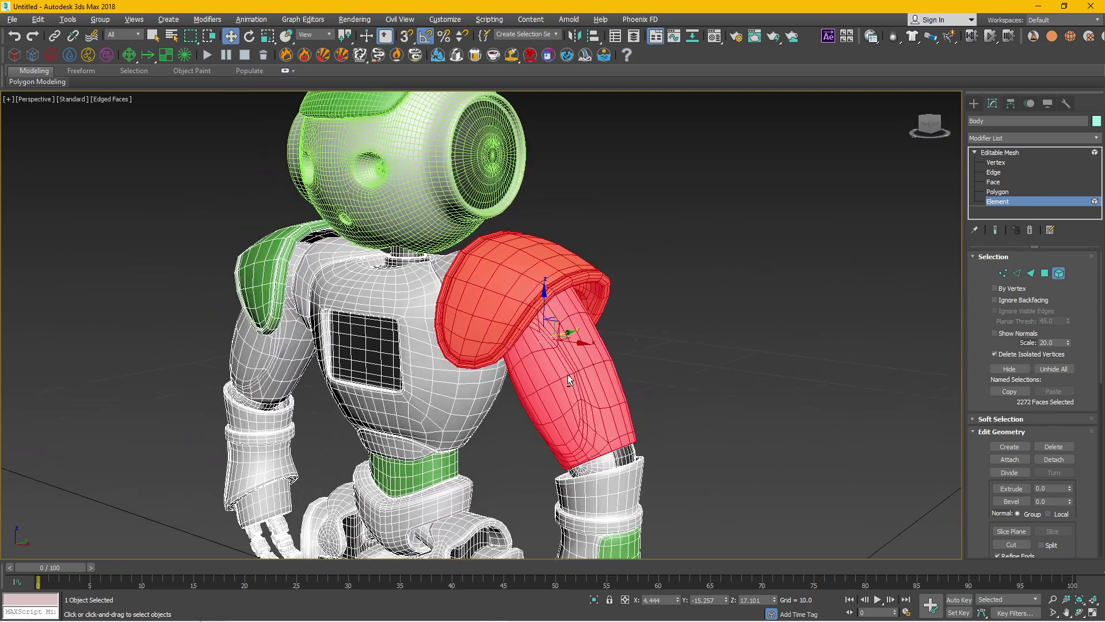
mouse_move(262, 288)
alt+middle_down()
mouse_move(419, 381)
mouse_move(286, 374)
alt+middle_up()
click(288, 374)
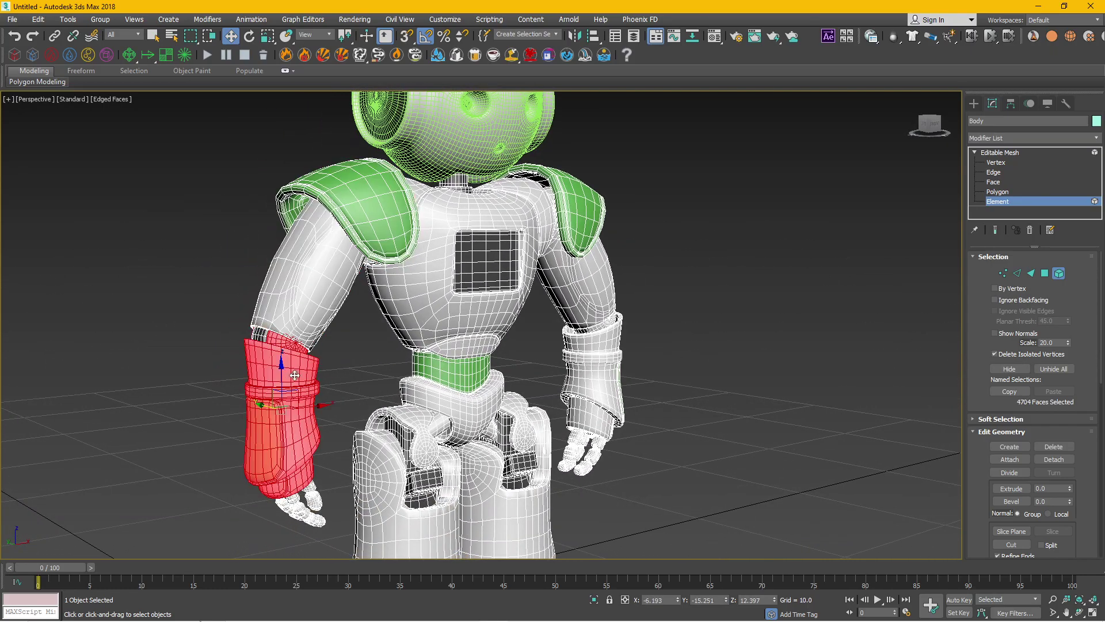
click(610, 371)
click(586, 280)
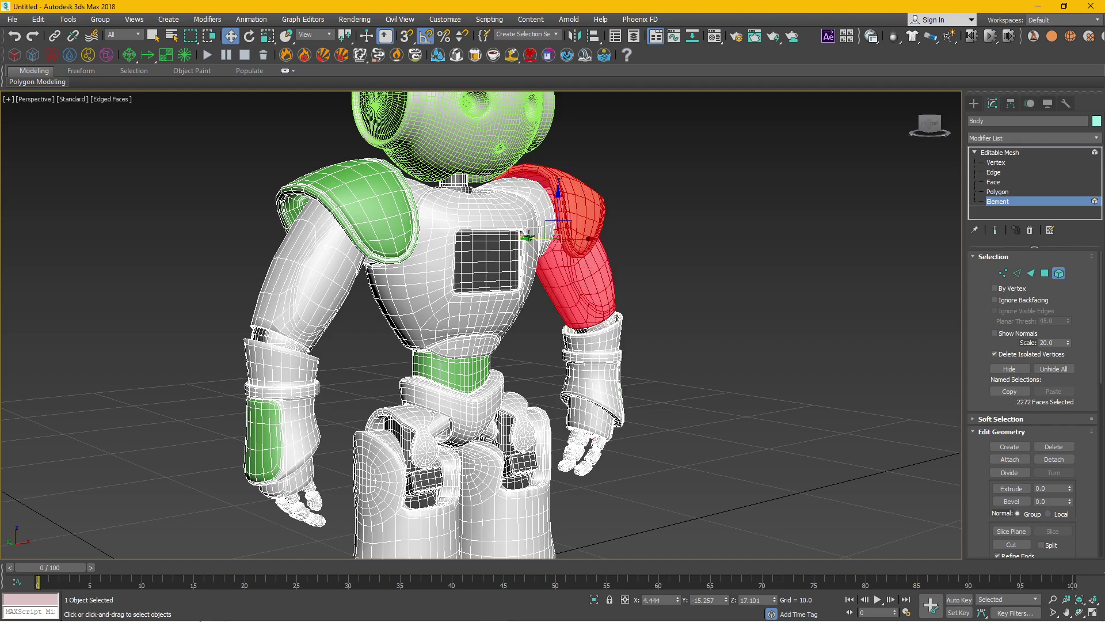
click(356, 218)
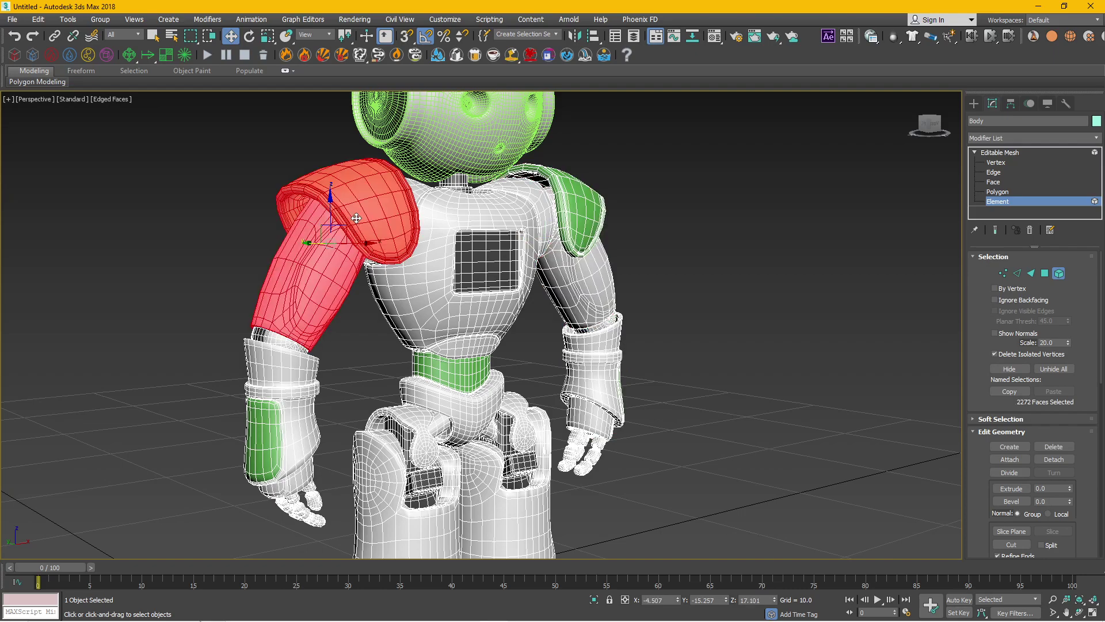
click(255, 379)
click(480, 292)
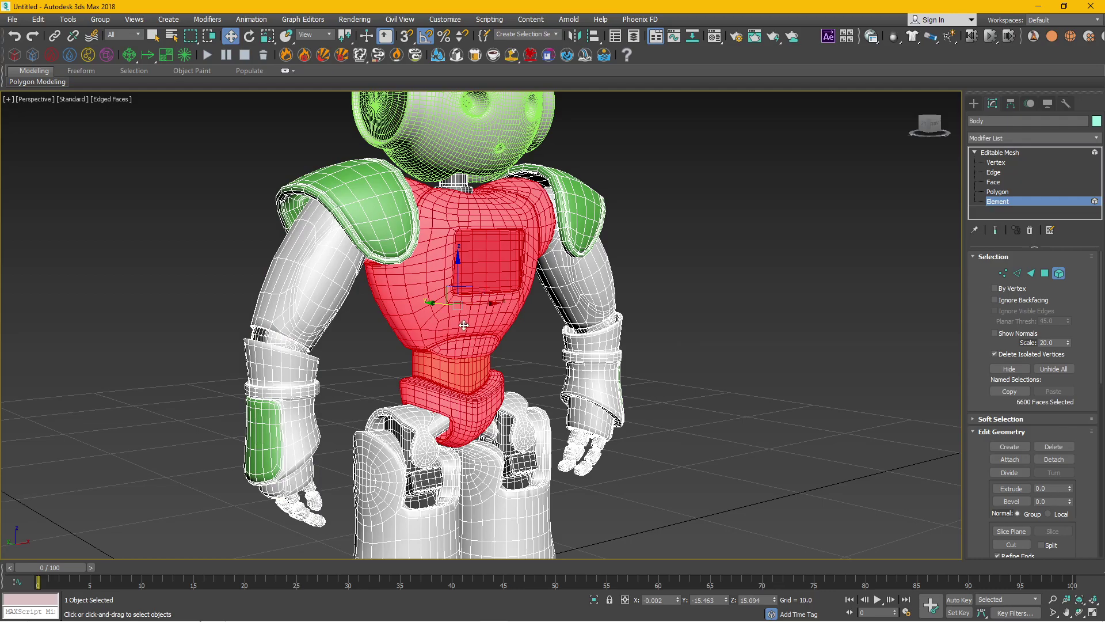
click(413, 435)
click(406, 494)
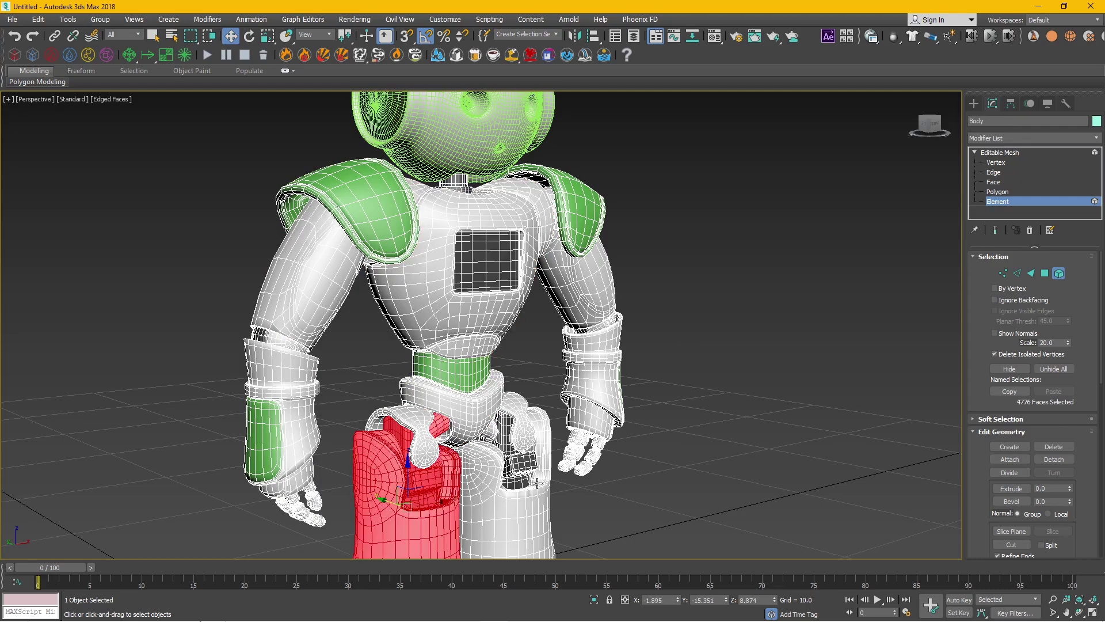
Inspect the lower leg and torso from the side, deselect, and exit sub-object mode
scroll(560, 354, up, 3)
mouse_move(560, 354)
alt+middle_down()
mouse_move(532, 452)
mouse_move(597, 433)
mouse_move(602, 509)
mouse_move(654, 307)
alt+middle_up()
click(602, 509)
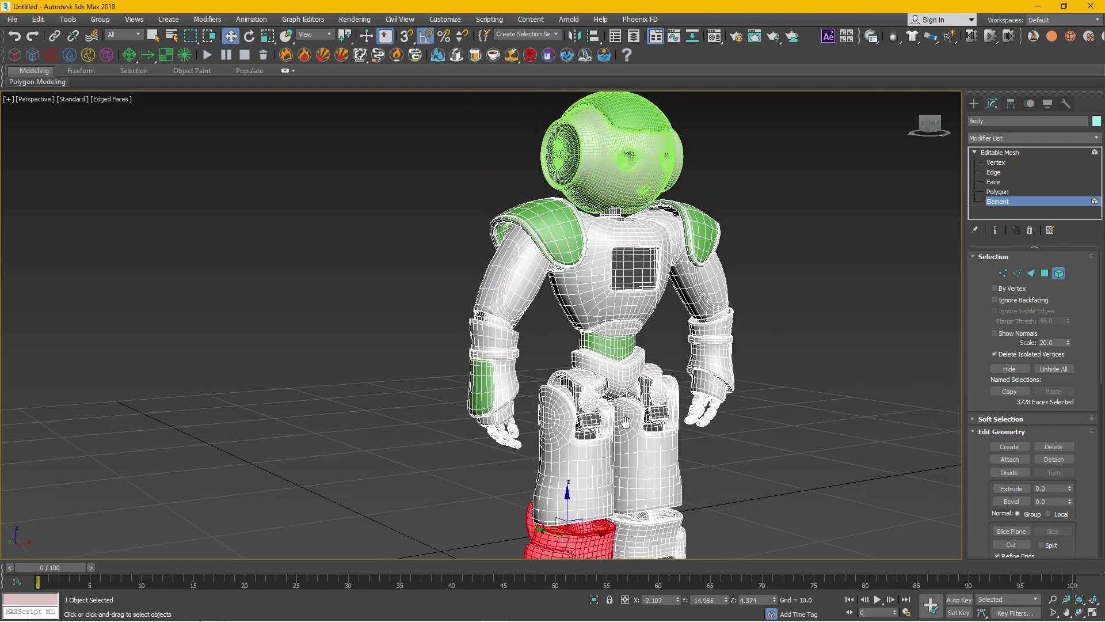
click(644, 291)
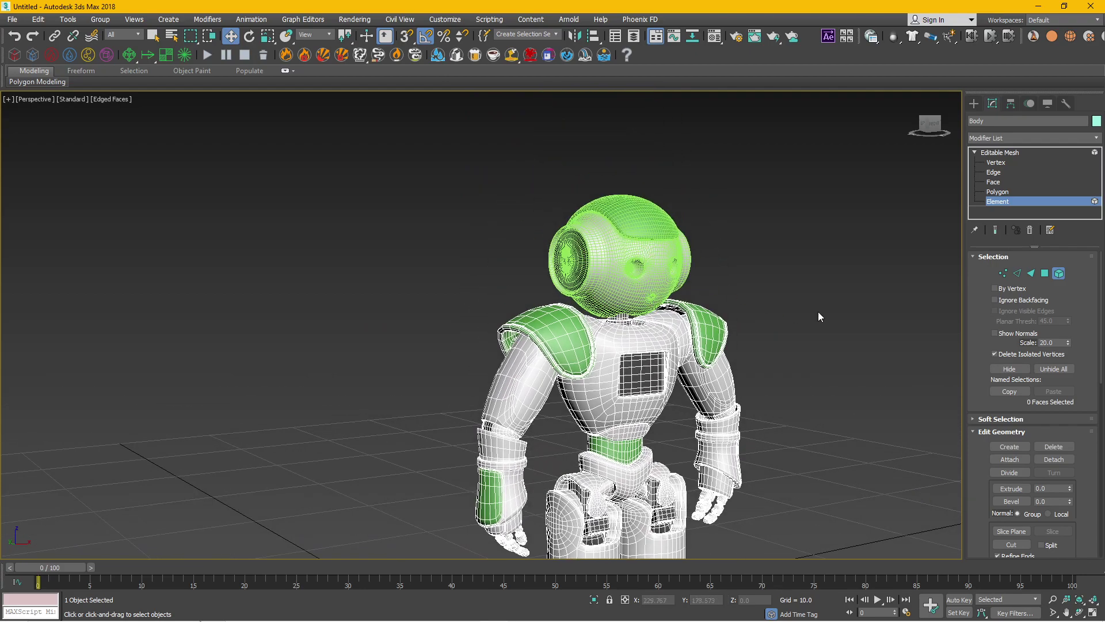
click(657, 427)
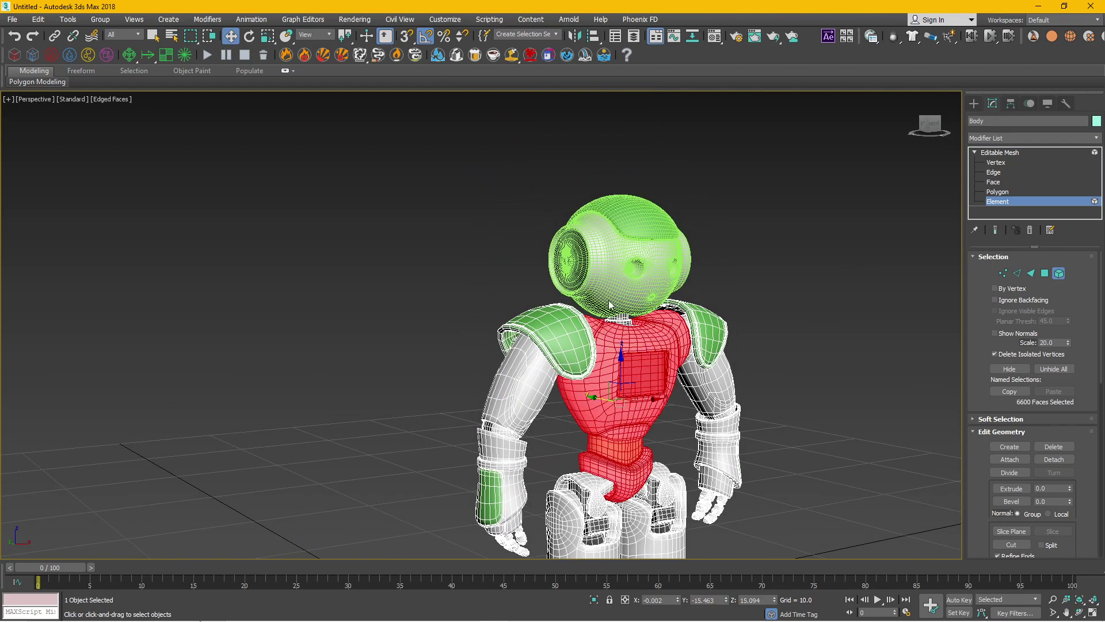
click(904, 216)
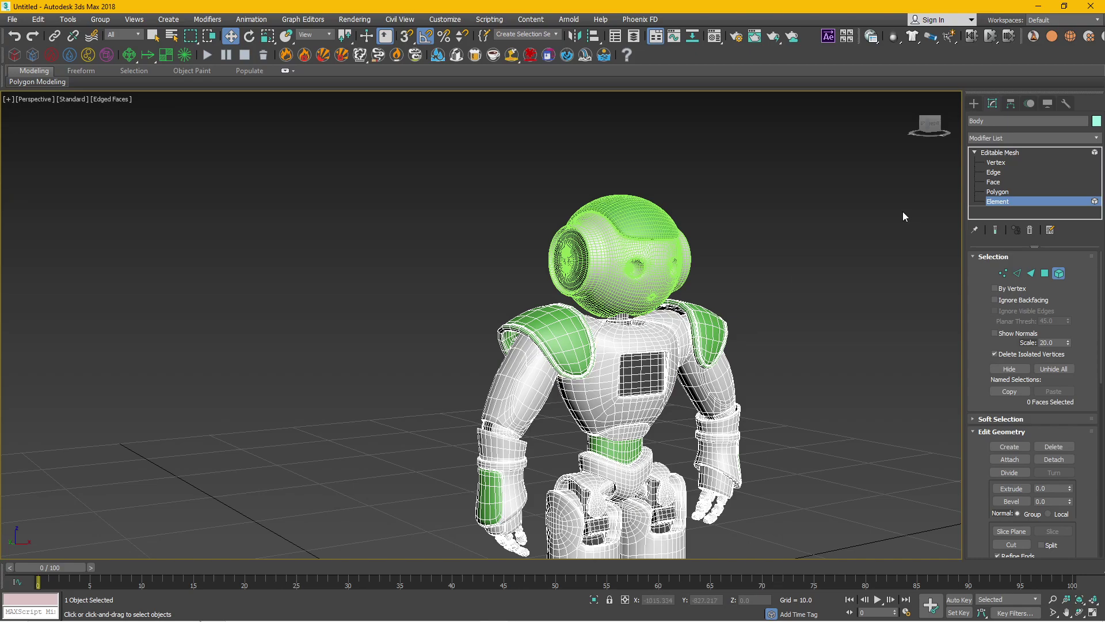
click(1007, 163)
click(1017, 151)
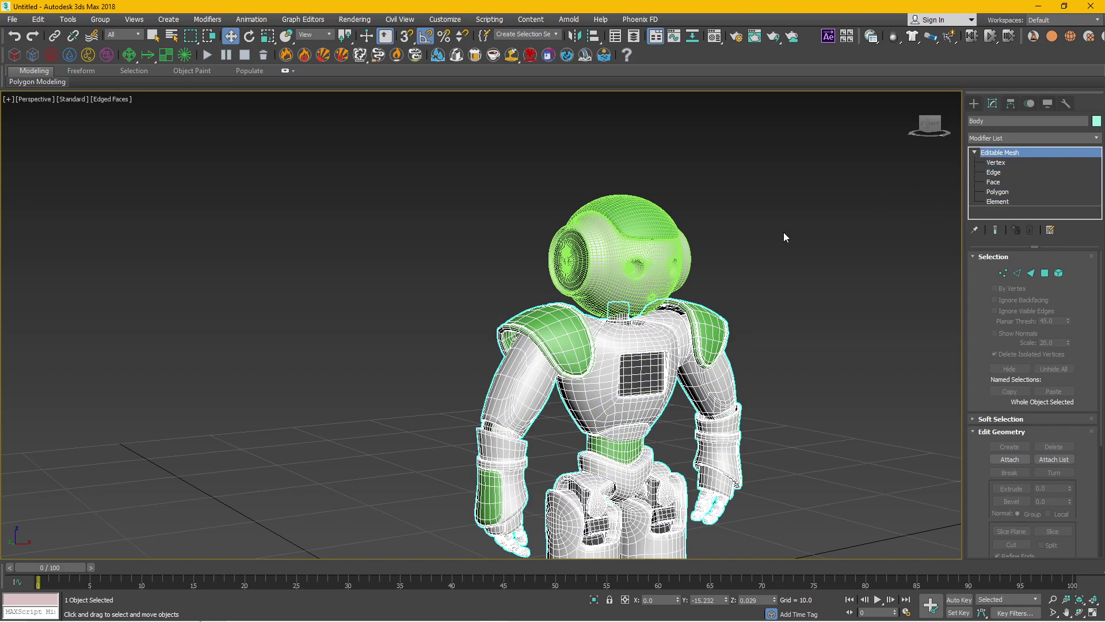
Check at Element level that the Head mesh selects as one single element
click(629, 272)
click(974, 153)
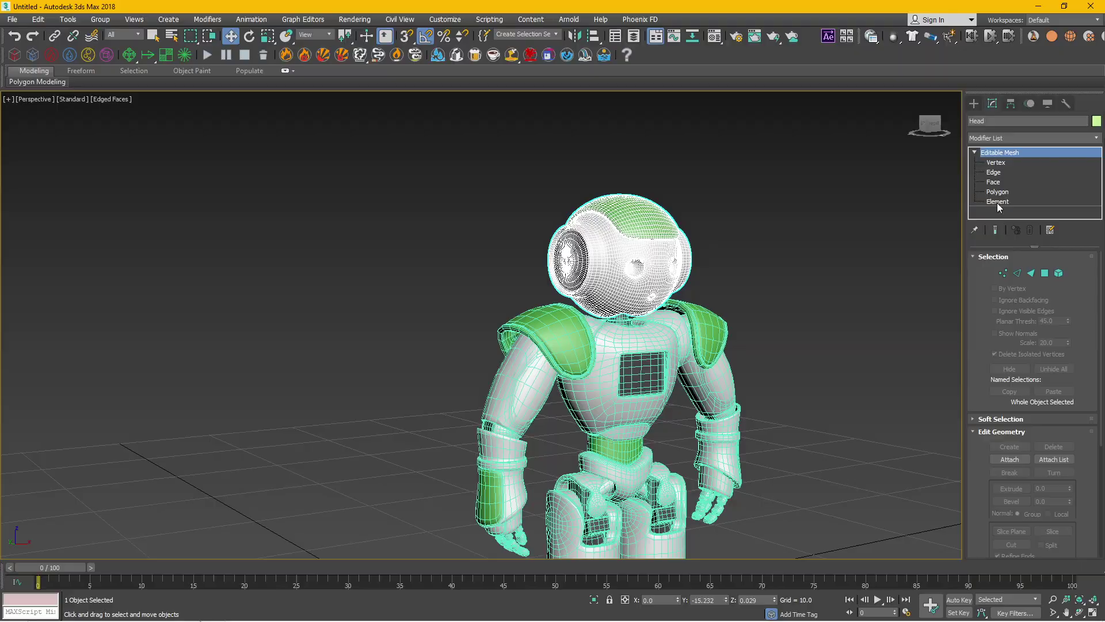
click(998, 202)
click(618, 274)
click(688, 295)
scroll(689, 295, up, 5)
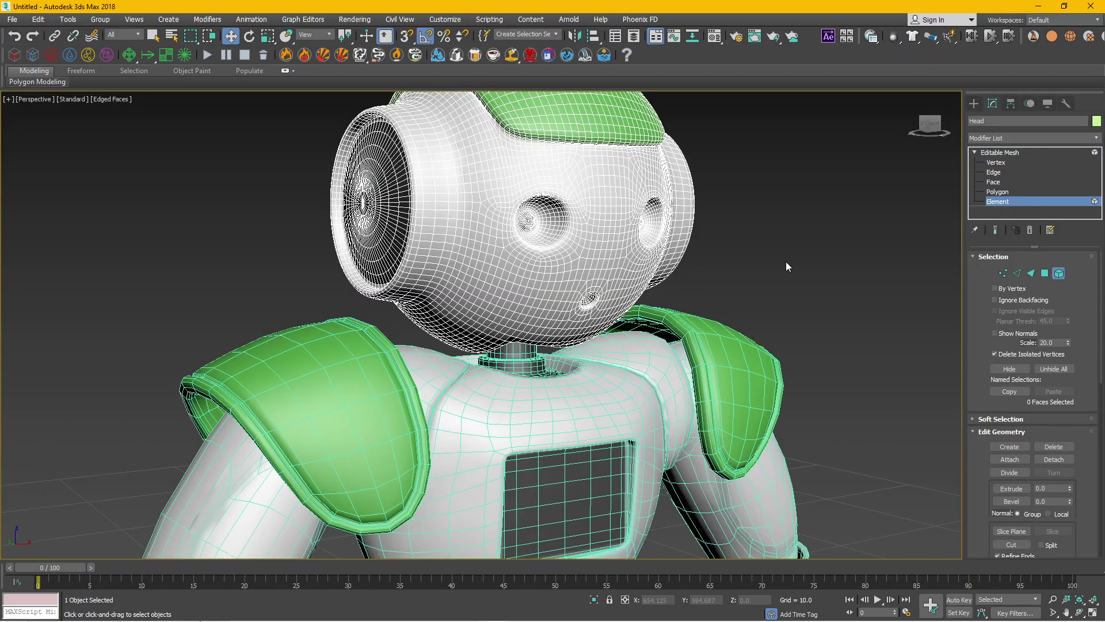
mouse_move(785, 261)
alt+middle_down()
mouse_move(719, 278)
mouse_move(421, 252)
alt+middle_up()
click(660, 269)
Orbit around the head, then leave Element level with nothing selected
scroll(485, 277, down, 2)
scroll(510, 290, down, 3)
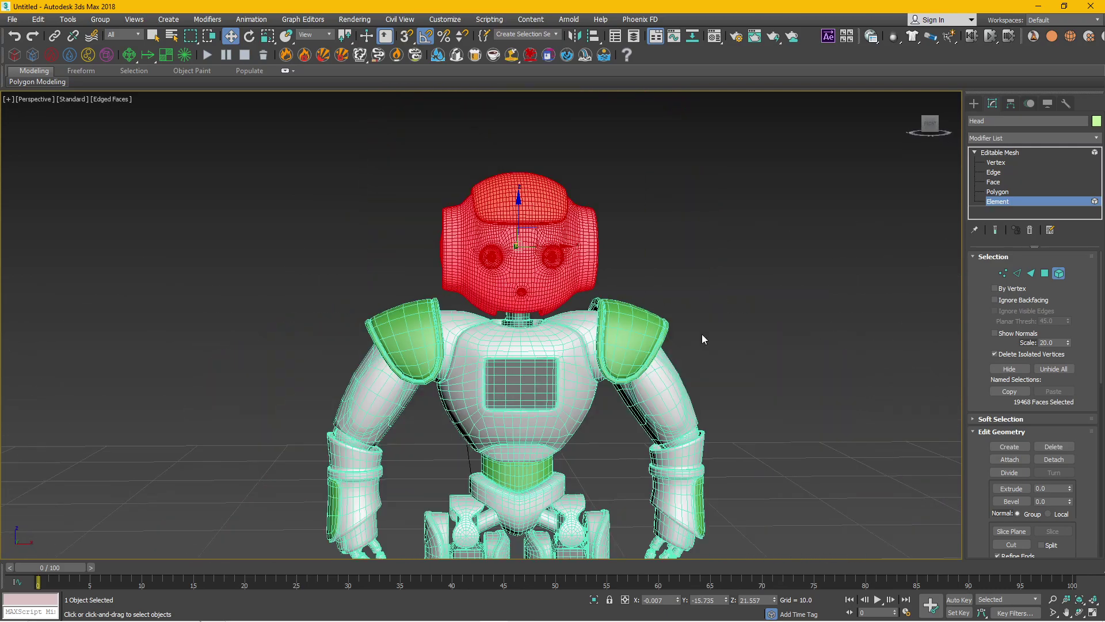
mouse_move(703, 333)
alt+middle_down()
mouse_move(794, 337)
mouse_move(706, 338)
mouse_move(862, 307)
alt+middle_up()
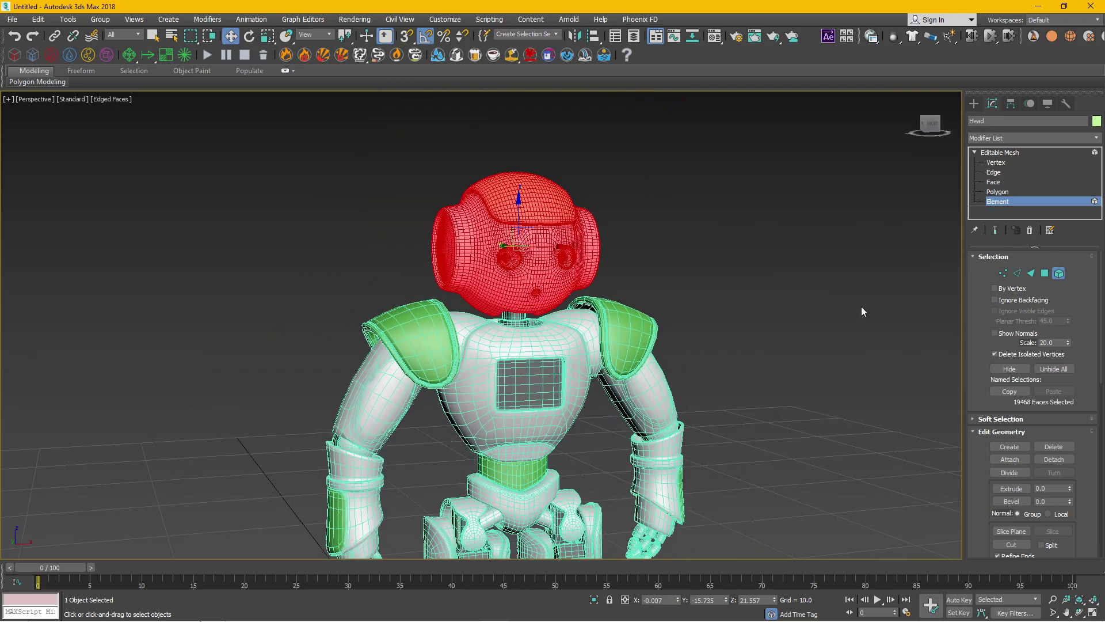
click(1007, 154)
click(733, 295)
Turn off Edged Faces with F4 from a level front view, panning the robot left
alt+middle_drag(691, 288, 673, 311)
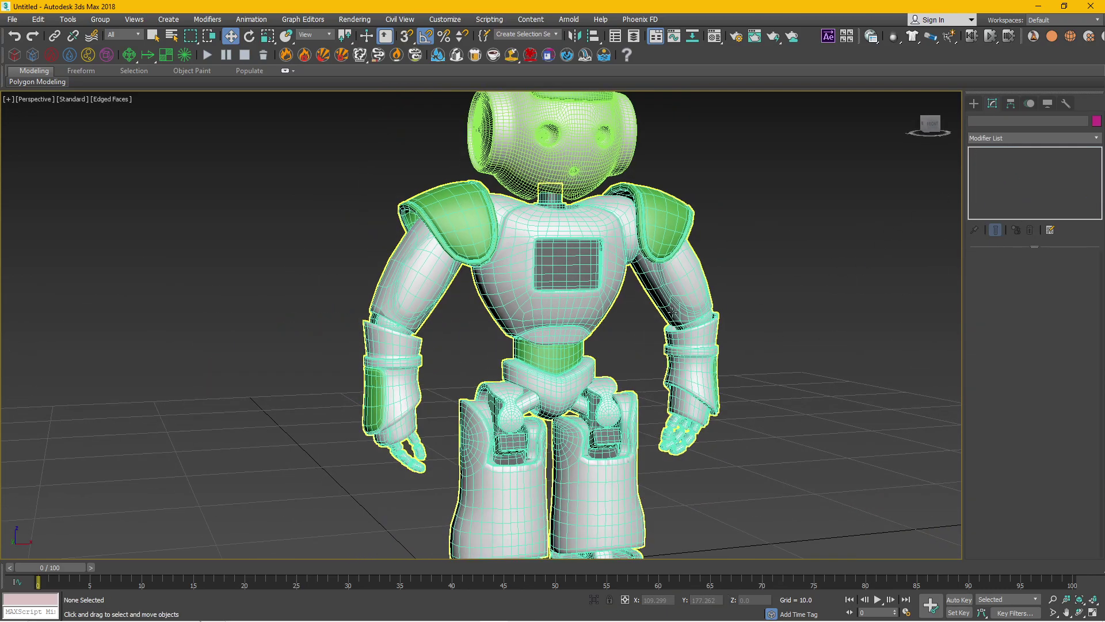
scroll(672, 311, down, 2)
mouse_move(728, 408)
alt+middle_down()
mouse_move(736, 370)
mouse_move(741, 393)
mouse_move(679, 385)
mouse_move(777, 394)
mouse_move(727, 353)
mouse_move(728, 426)
alt+middle_up()
scroll(777, 394, up, 3)
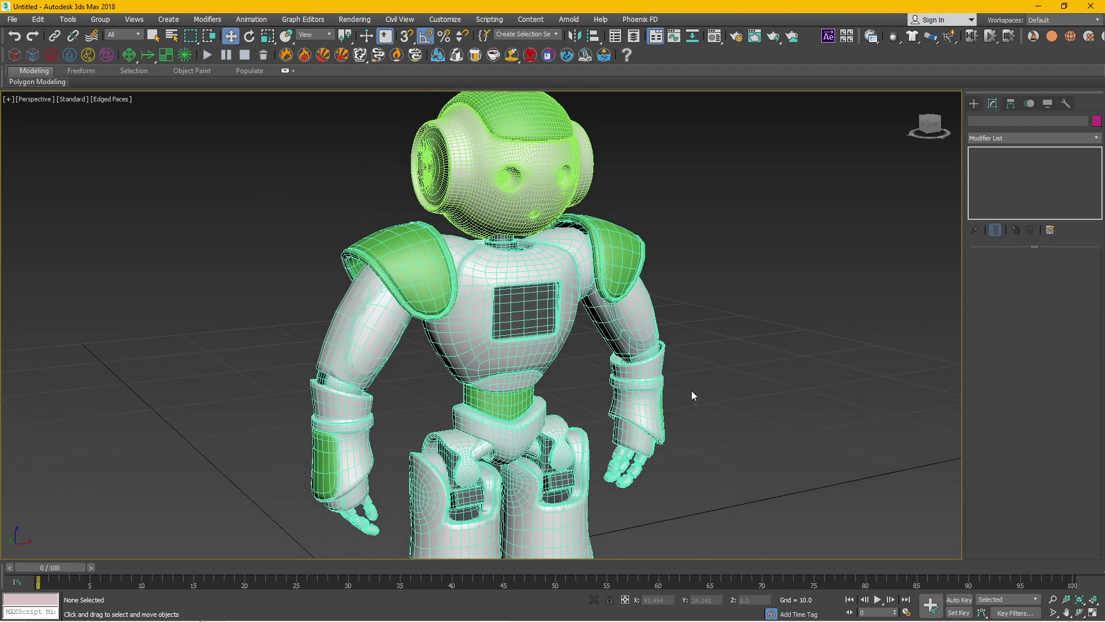
key(F4)
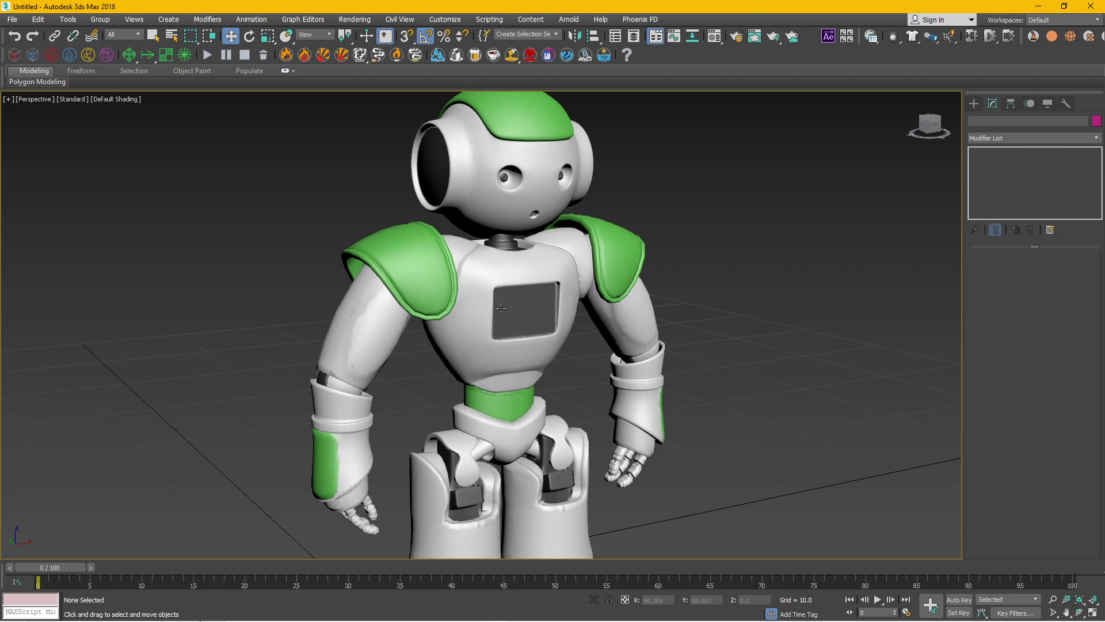
middle_drag(754, 295, 689, 314)
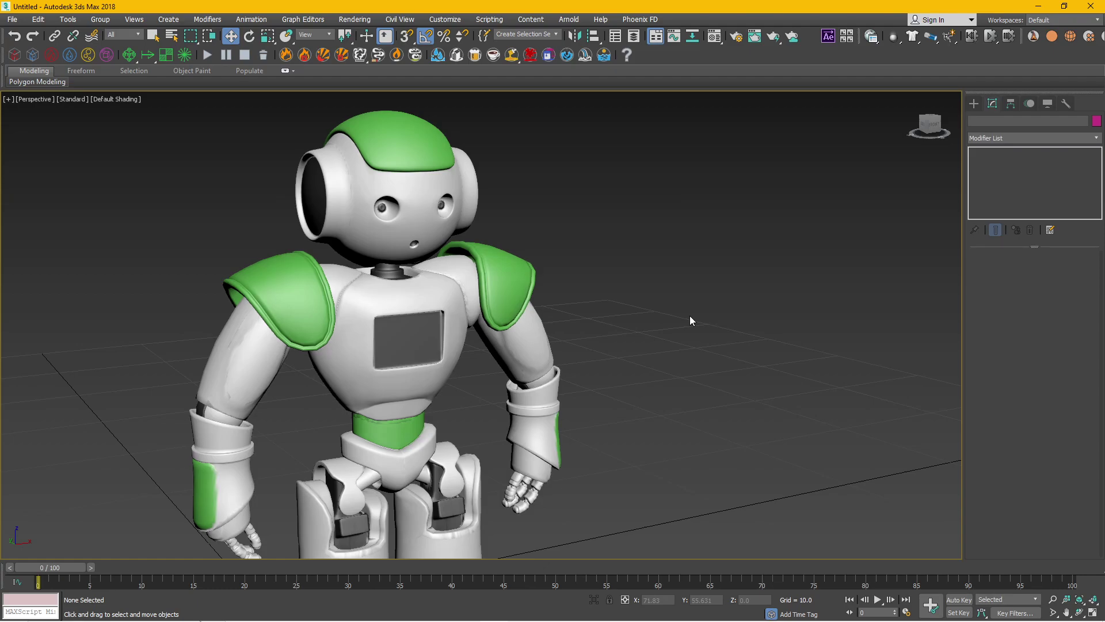
View 12211_Robot_diffuse.jpg in Pdplayer, then close it and return to 3ds Max
mouse_move(434, 620)
click(323, 612)
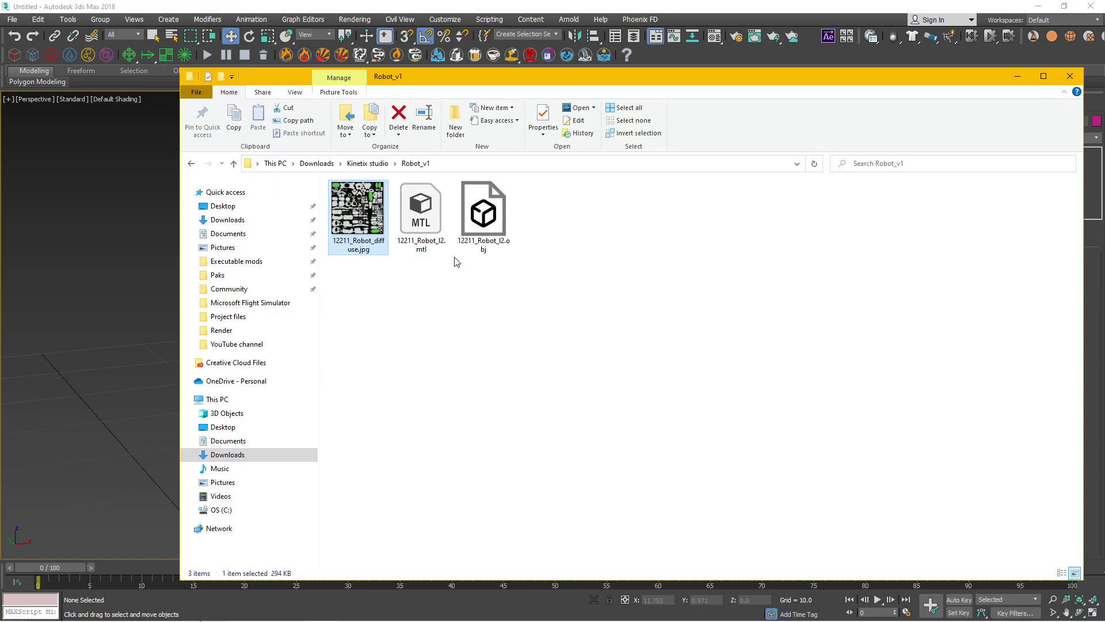
double_click(363, 214)
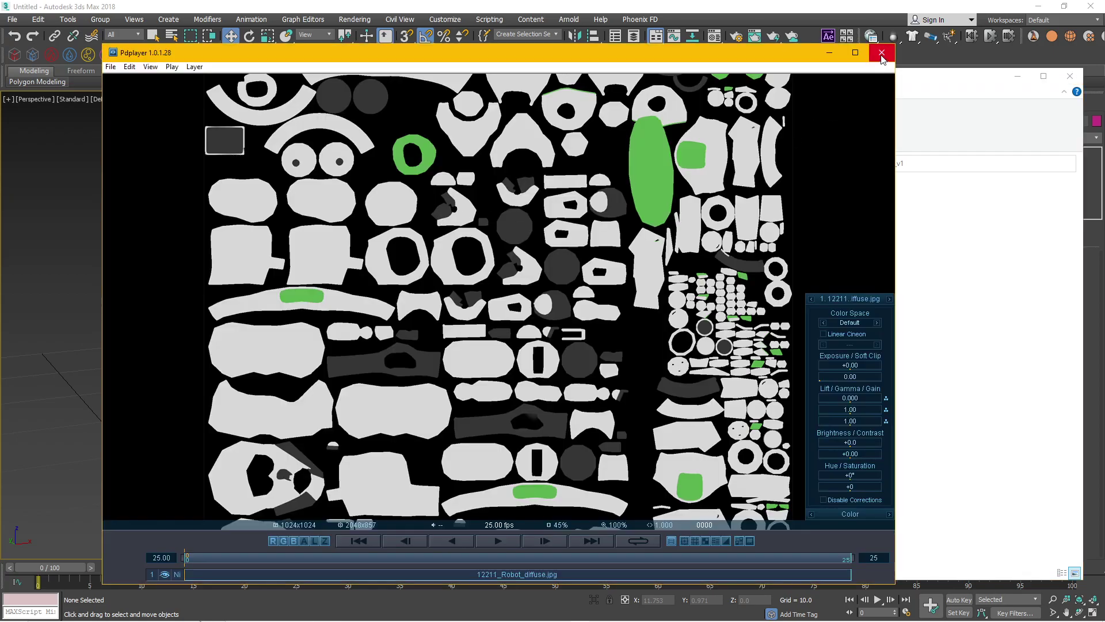
scroll(578, 280, down, 2)
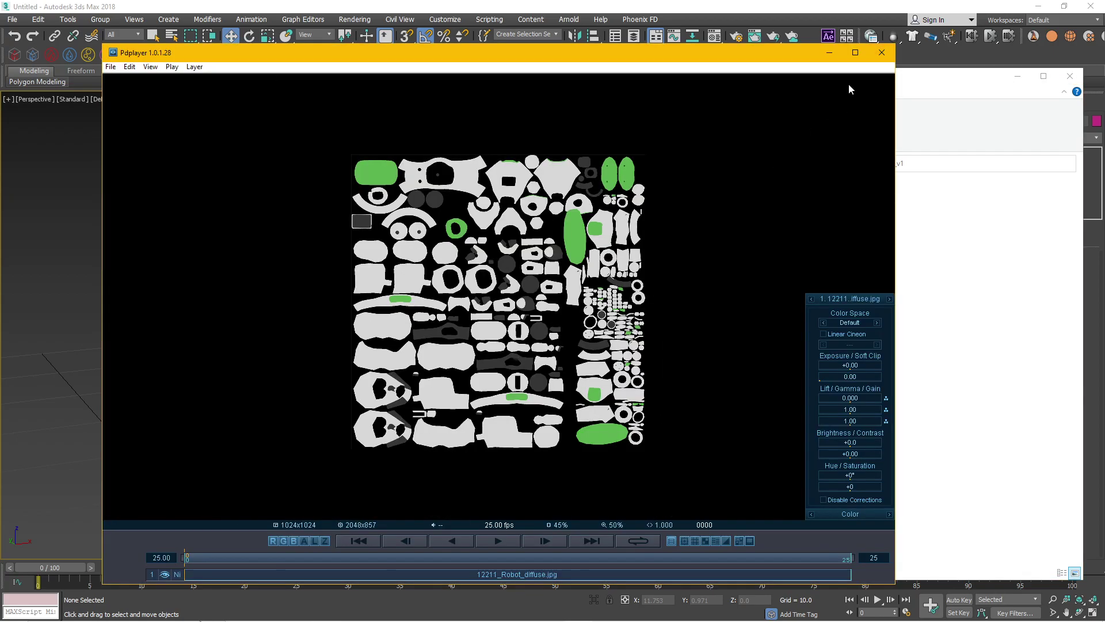
click(882, 53)
click(98, 323)
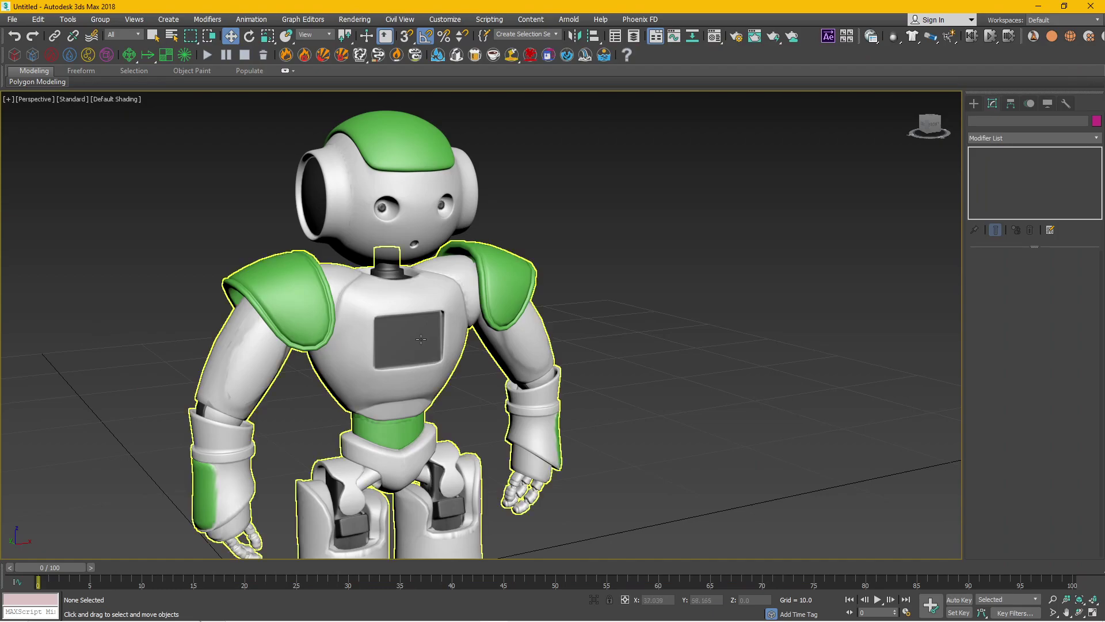
Orbit and pan around the robot from several angles, then open the Material Editor with M
mouse_move(265, 423)
alt+middle_down()
mouse_move(307, 398)
mouse_move(292, 406)
alt+middle_up()
mouse_move(364, 389)
alt+middle_down()
mouse_move(385, 347)
mouse_move(343, 330)
alt+middle_up()
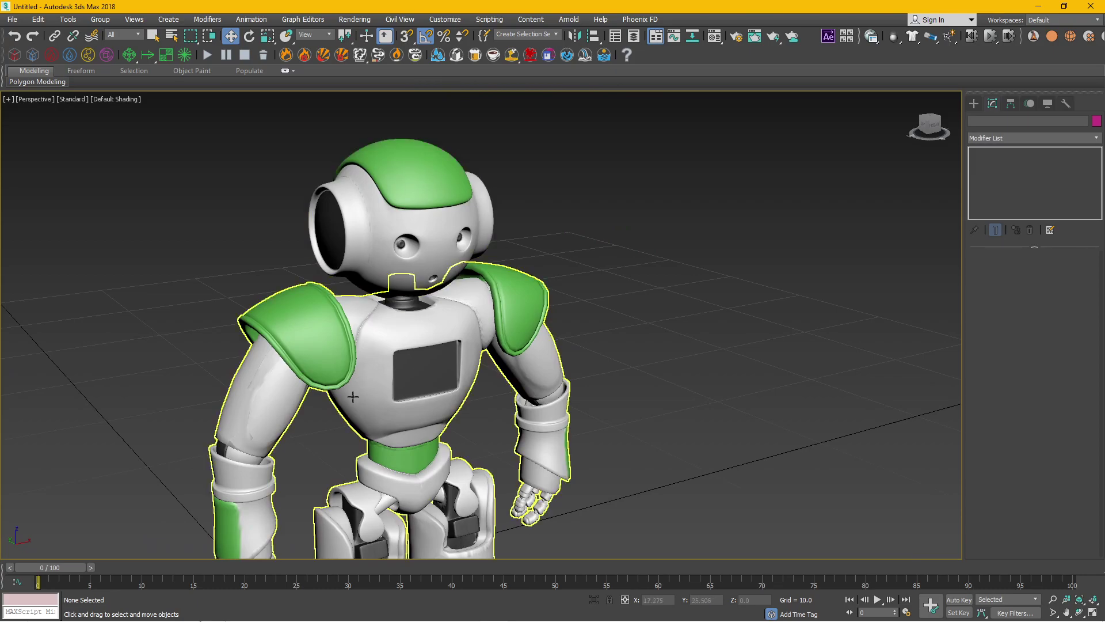
middle_drag(353, 396, 413, 249)
mouse_move(329, 393)
alt+middle_down()
mouse_move(696, 402)
mouse_move(617, 377)
mouse_move(694, 403)
mouse_move(670, 450)
alt+middle_up()
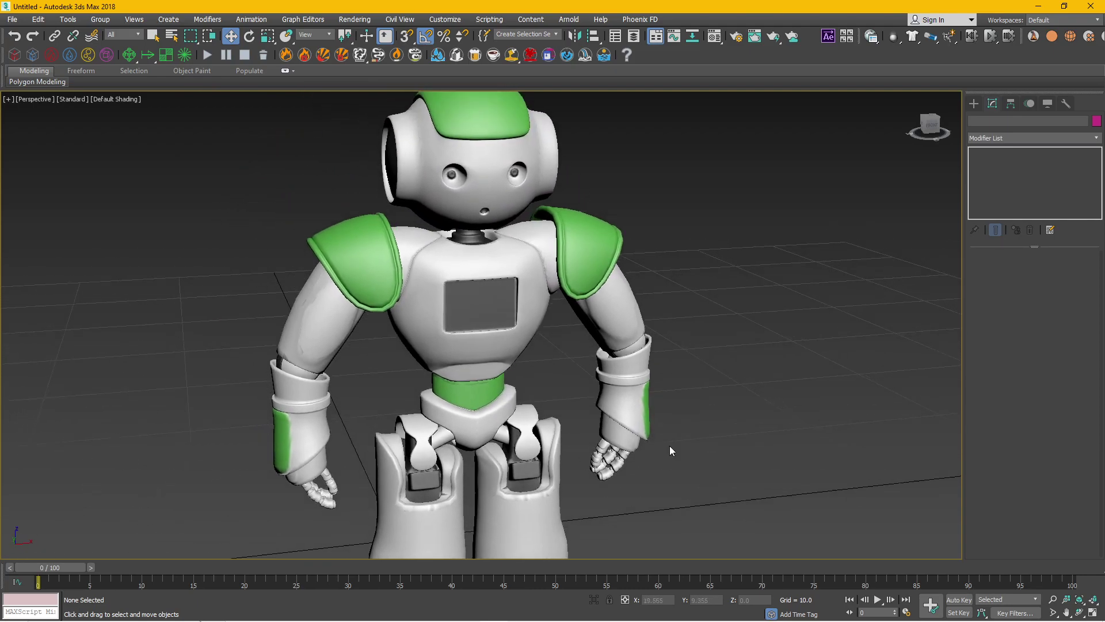
scroll(681, 423, down, 3)
scroll(673, 389, up, 4)
mouse_move(721, 353)
alt+middle_down()
mouse_move(685, 396)
mouse_move(777, 357)
mouse_move(748, 374)
alt+middle_up()
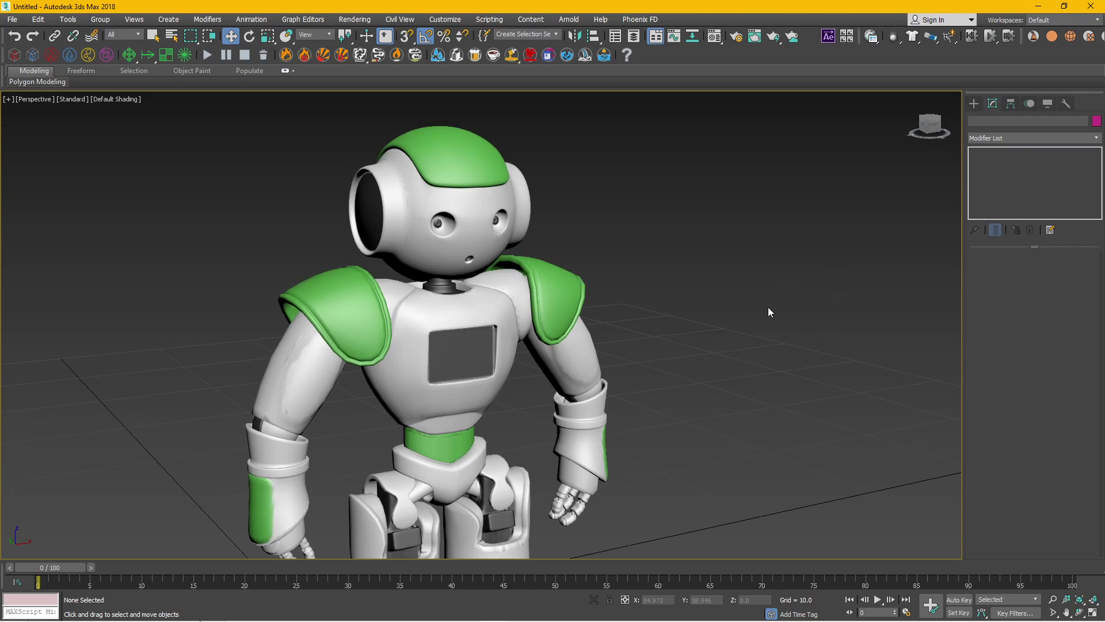
key(m)
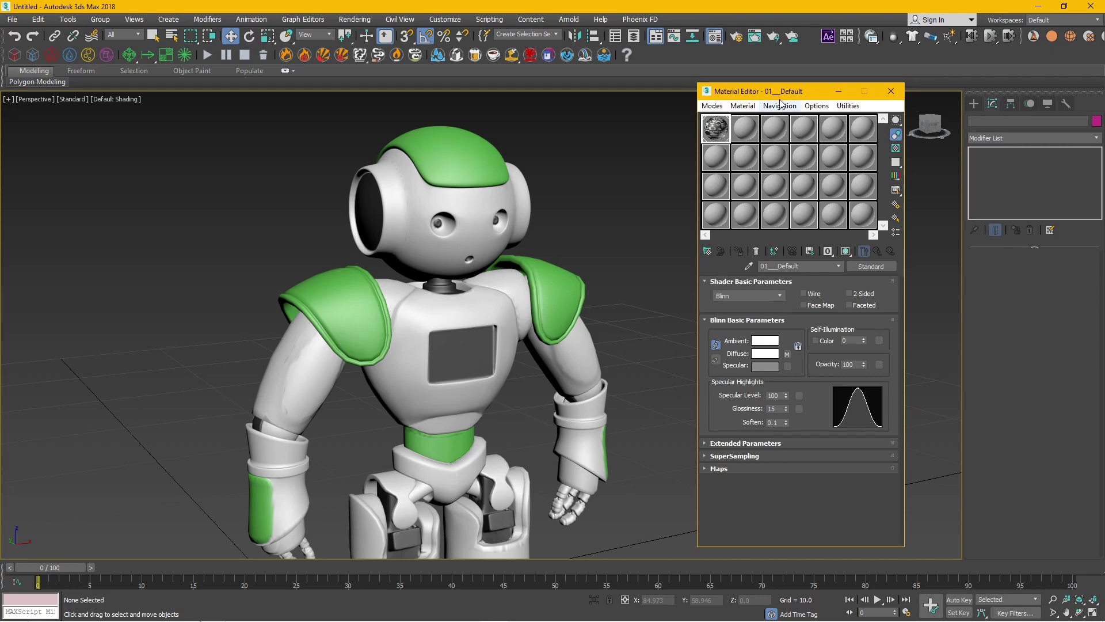
drag(780, 93, 784, 97)
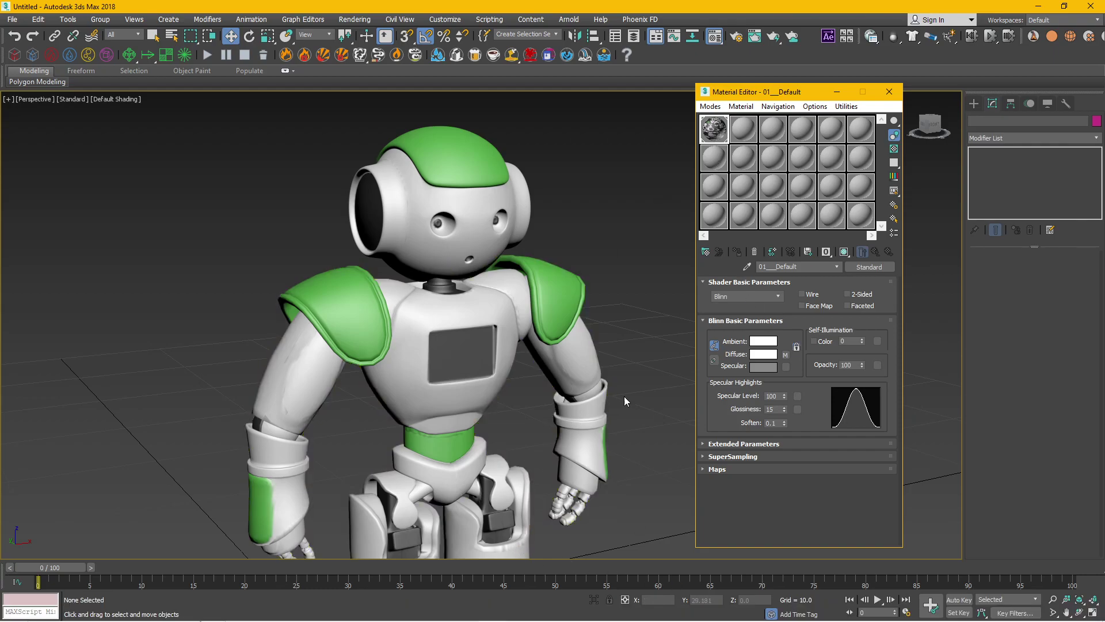
click(341, 610)
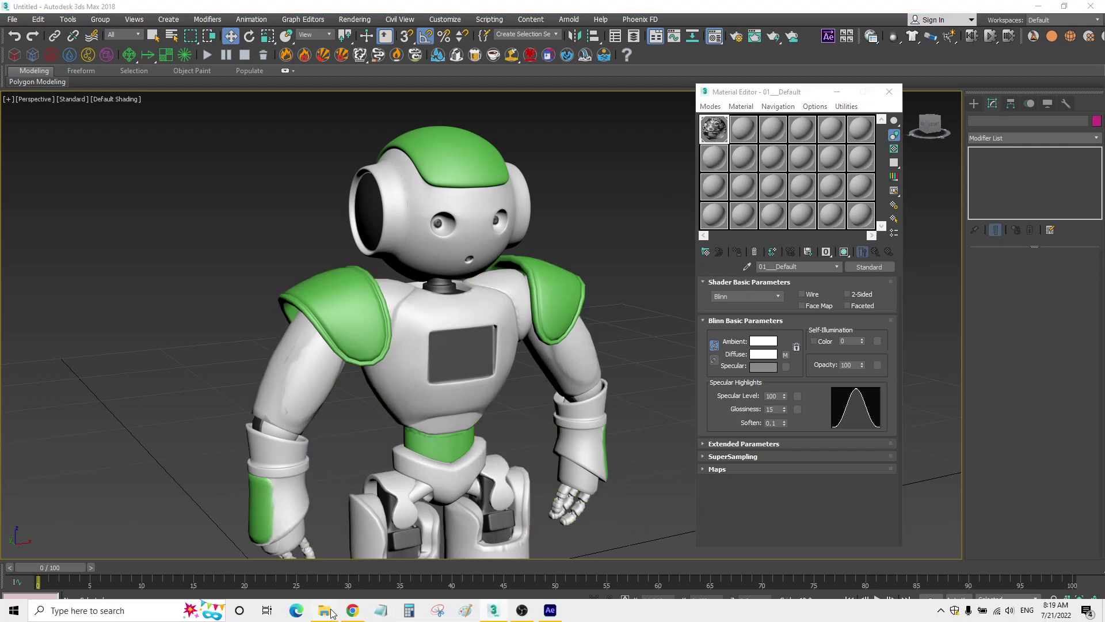
double_click(370, 222)
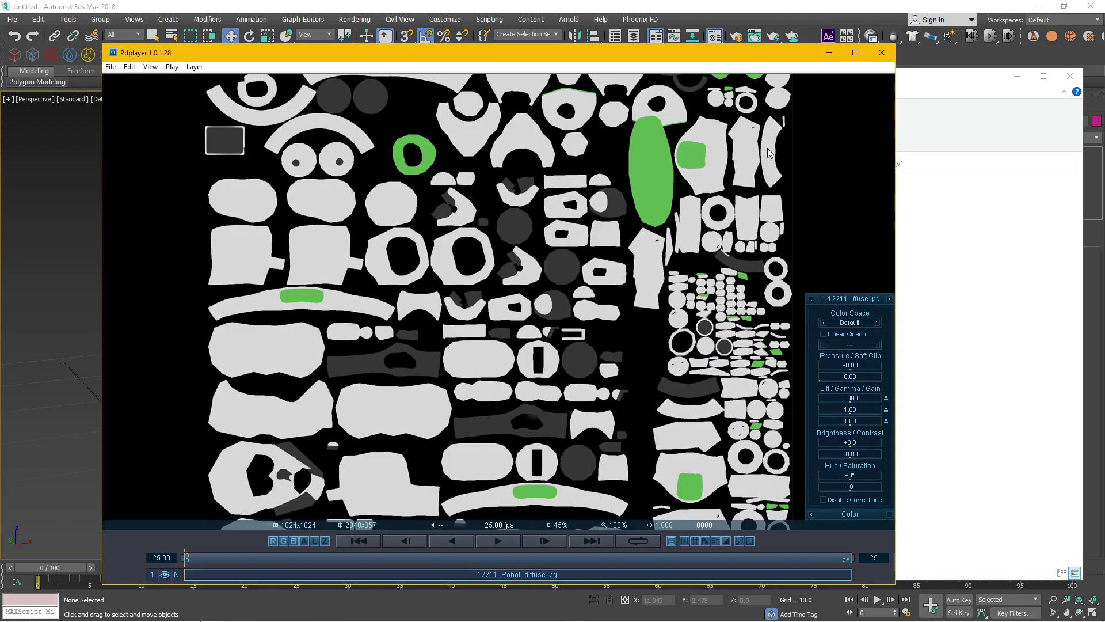
click(883, 56)
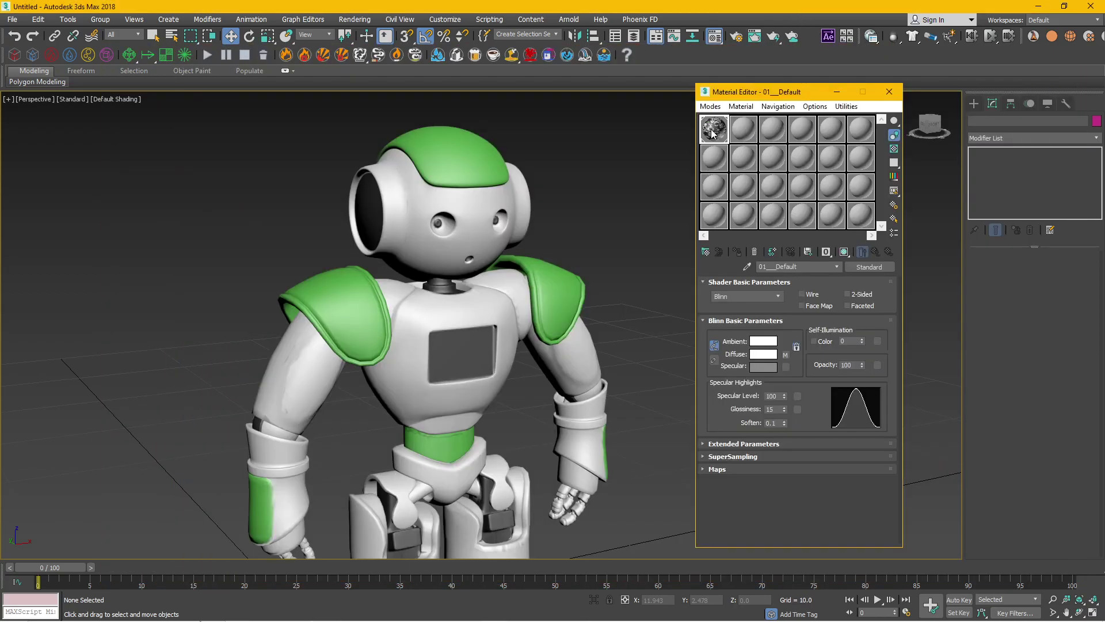
Enlarge and close the 01 - Default sample preview, then select the robot's Body mesh
double_click(714, 129)
drag(250, 219, 358, 330)
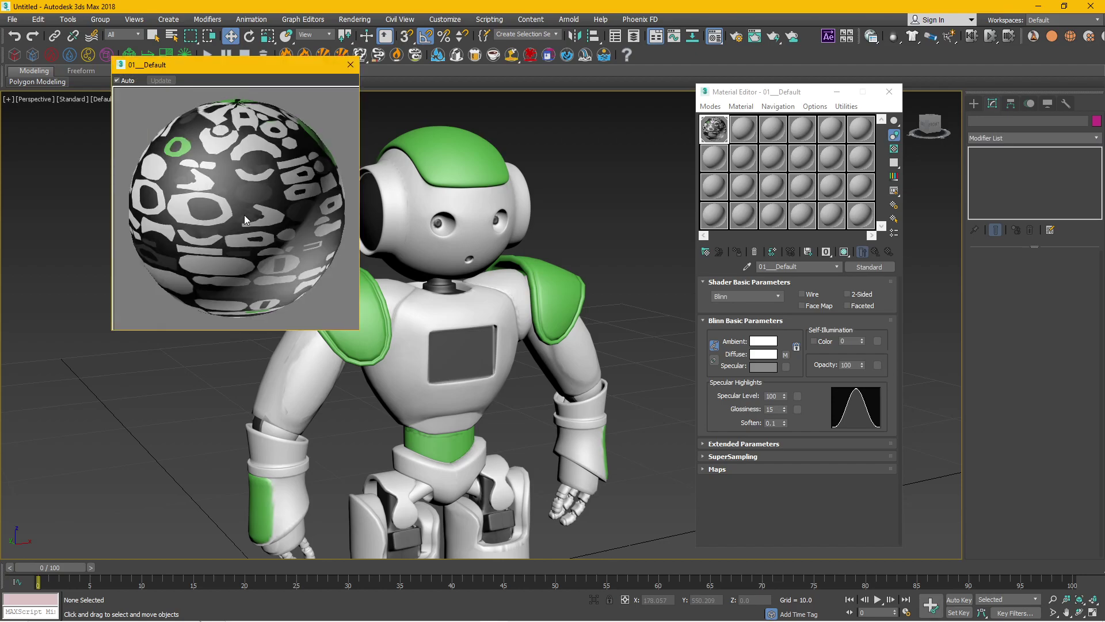
click(350, 64)
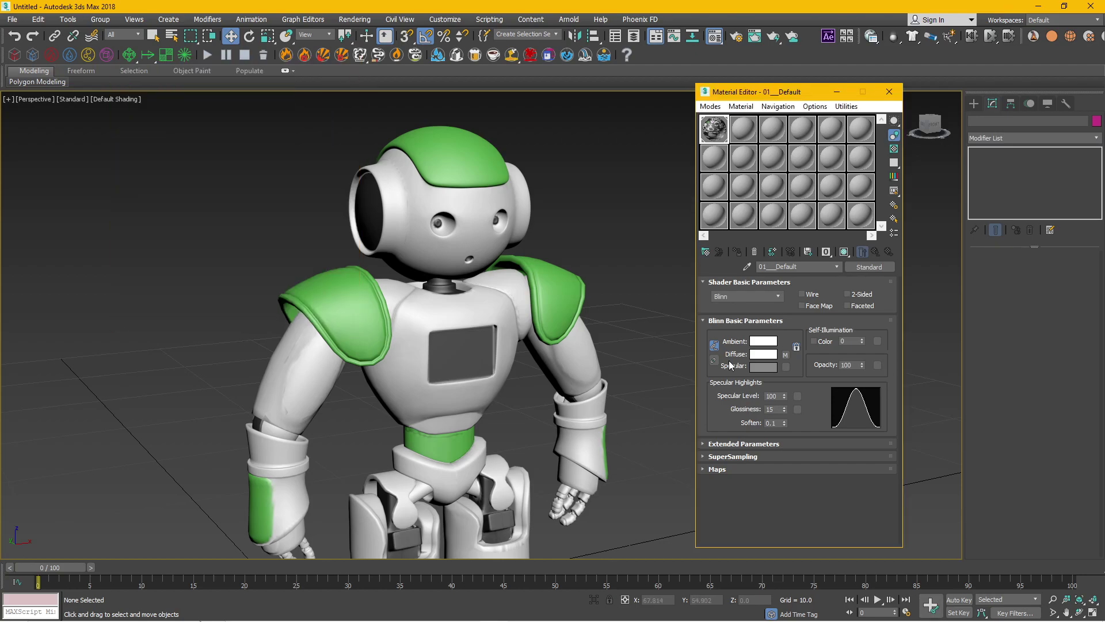
click(569, 303)
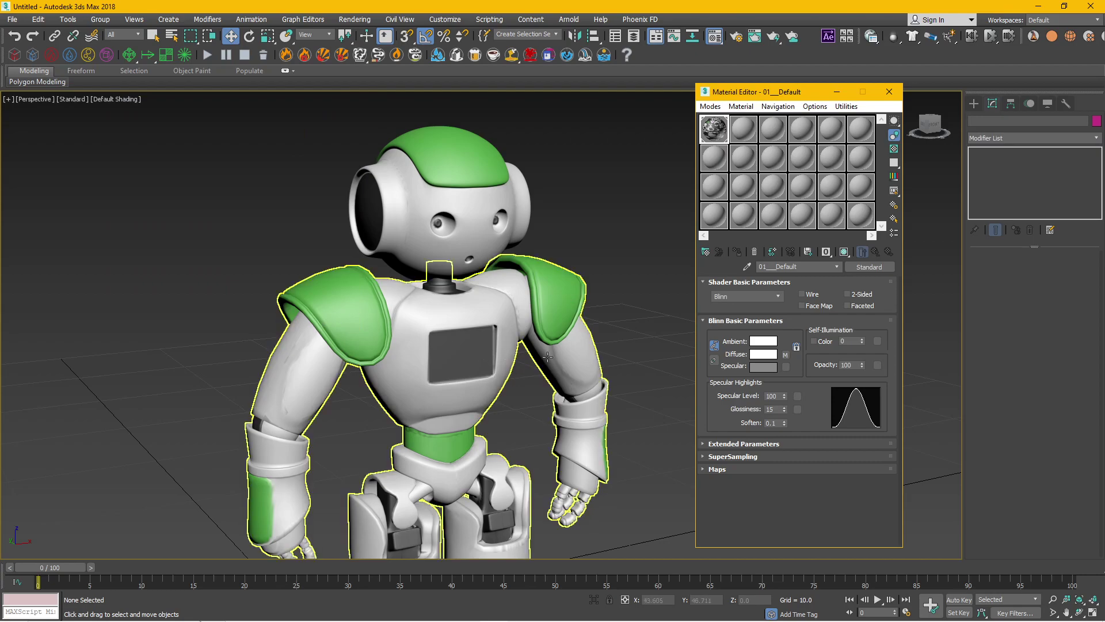
click(580, 358)
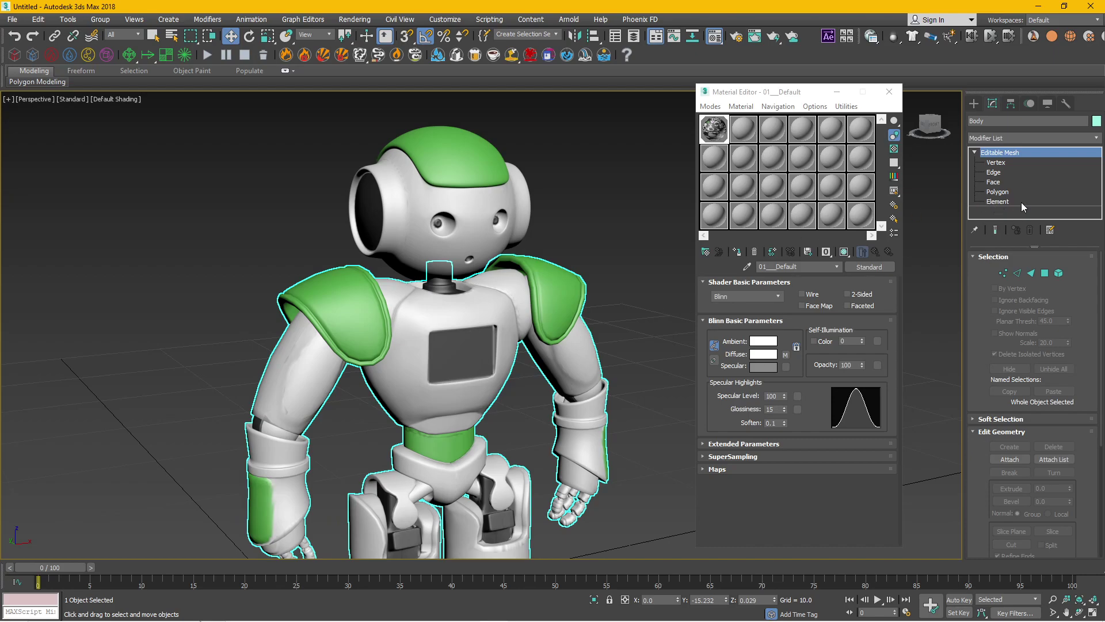
Select the left shoulder pad and upper arm element, and make 02 - Default current
click(1007, 201)
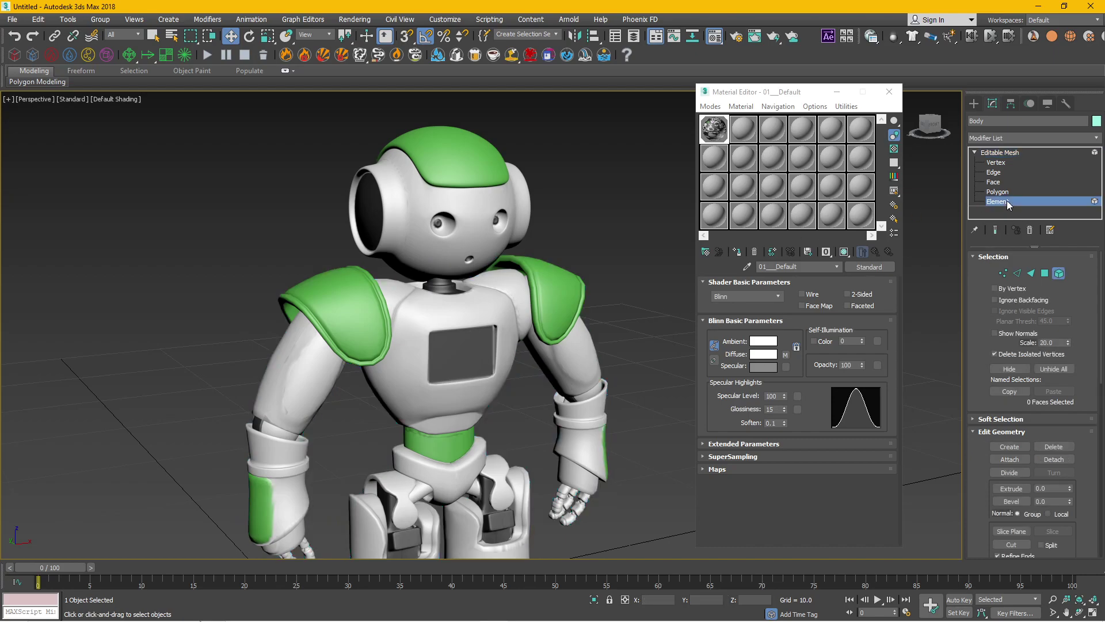
click(324, 315)
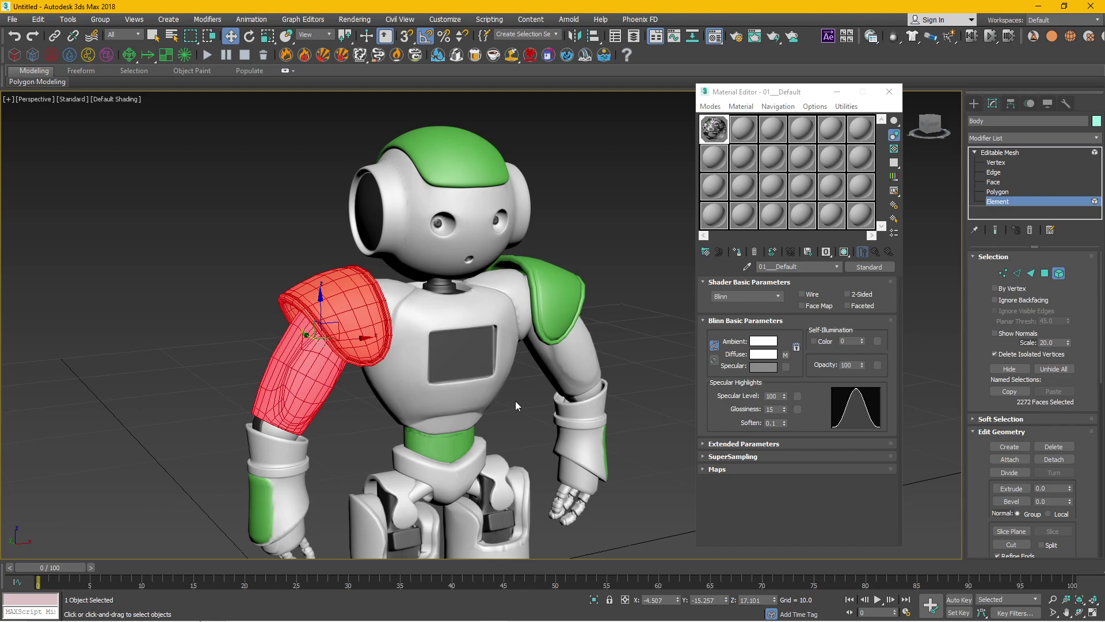
click(748, 141)
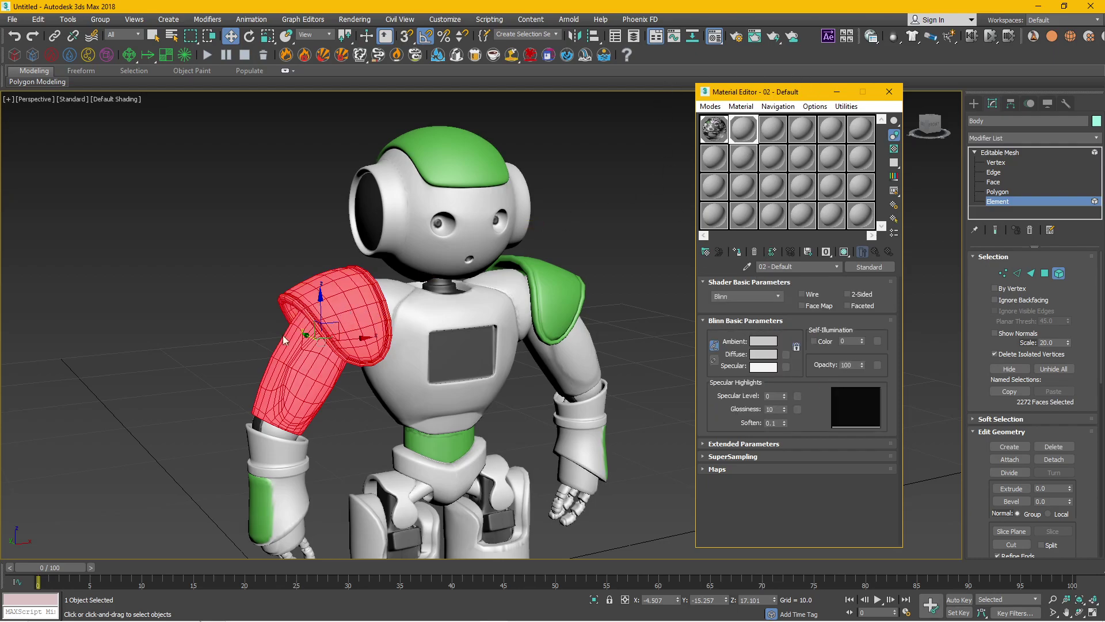
Assign material 02 - Default to the shoulder pad element and open its Diffuse swatch
click(142, 315)
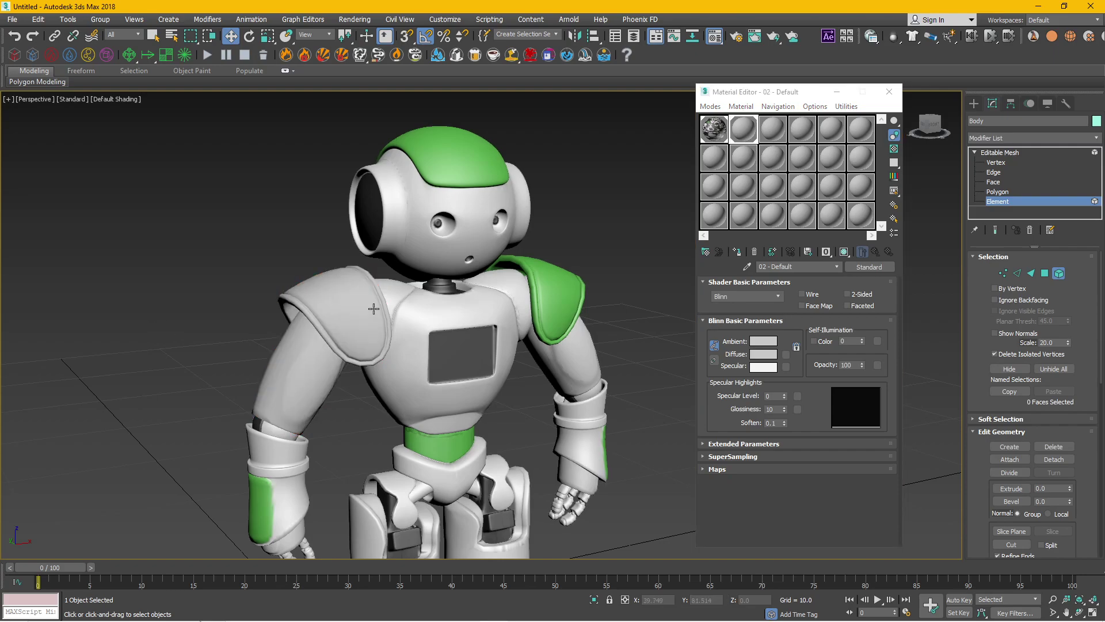
scroll(318, 341, up, 2)
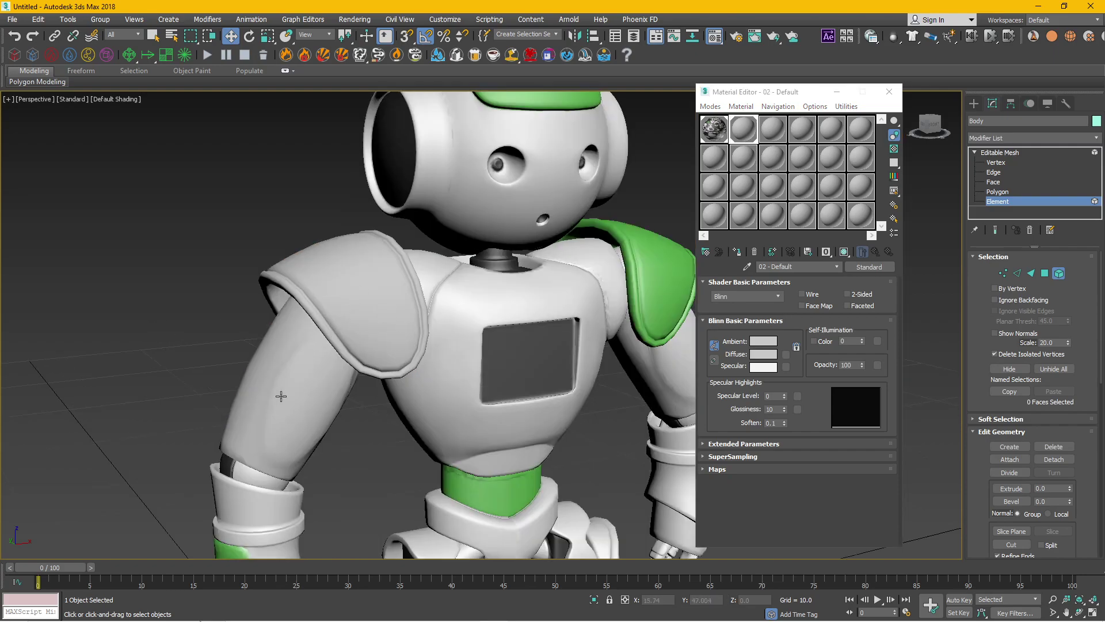
click(746, 130)
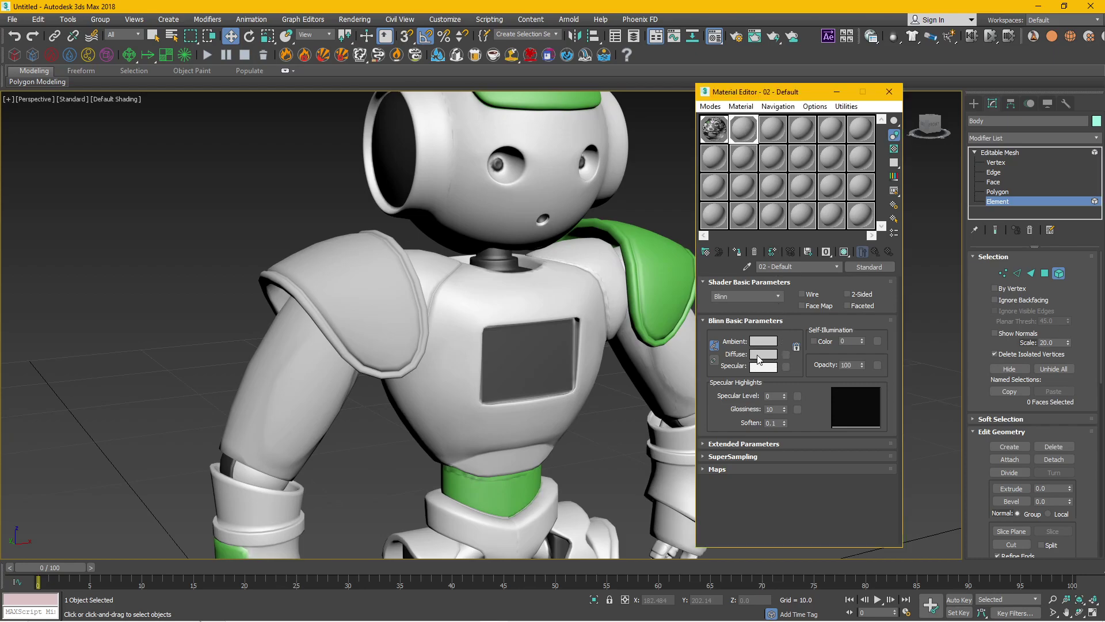
click(763, 354)
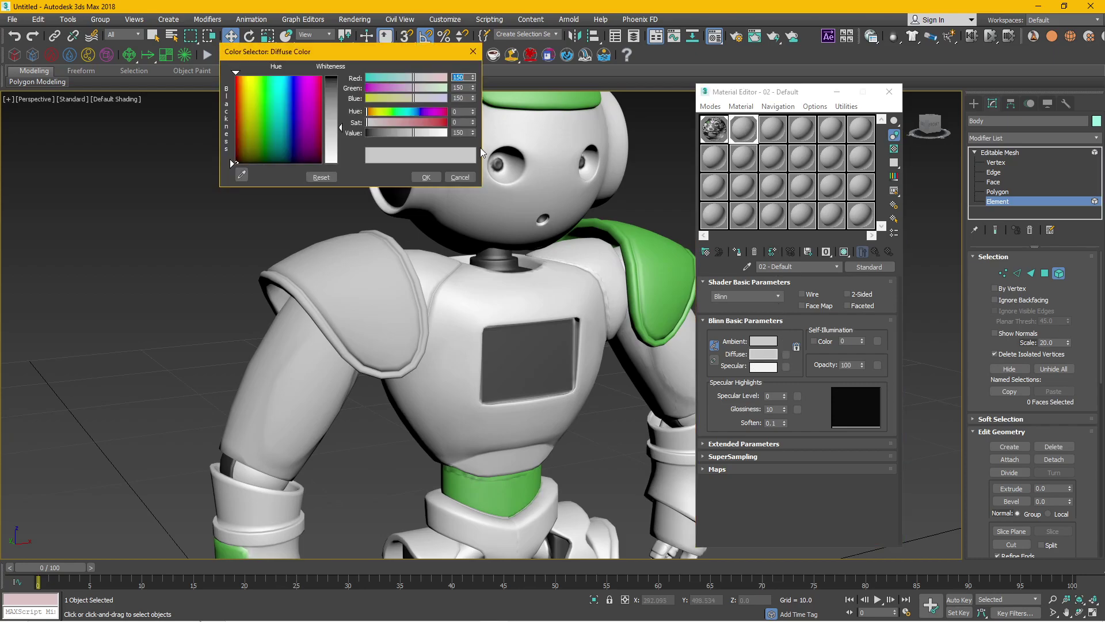
Try several colours, then set the 02 - Default diffuse to pure red (R255, G0, B0)
click(265, 89)
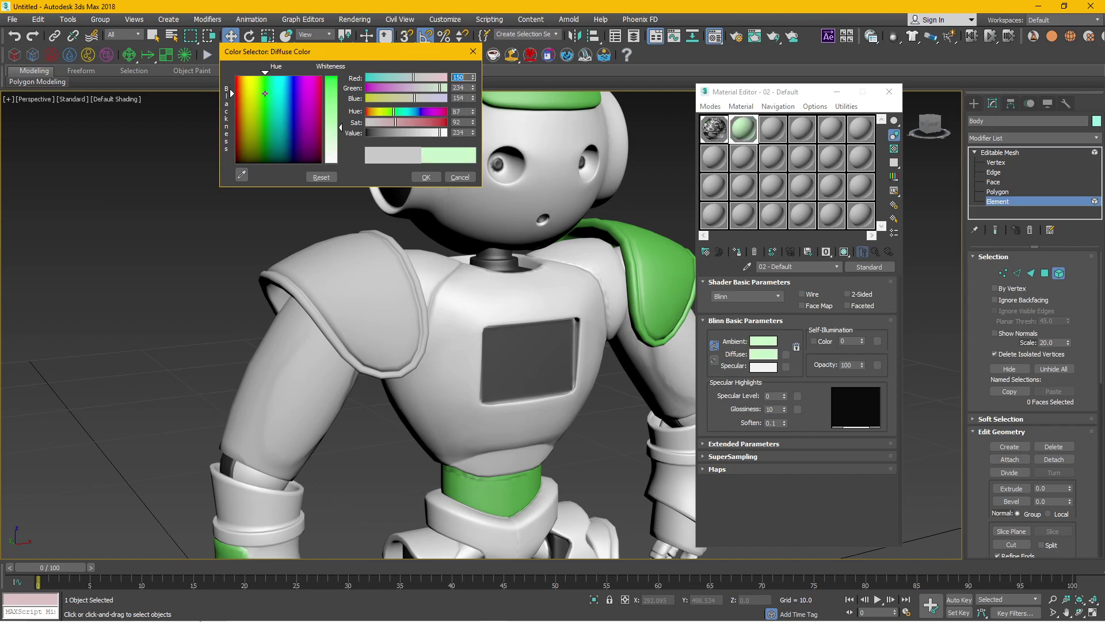
drag(264, 89, 266, 75)
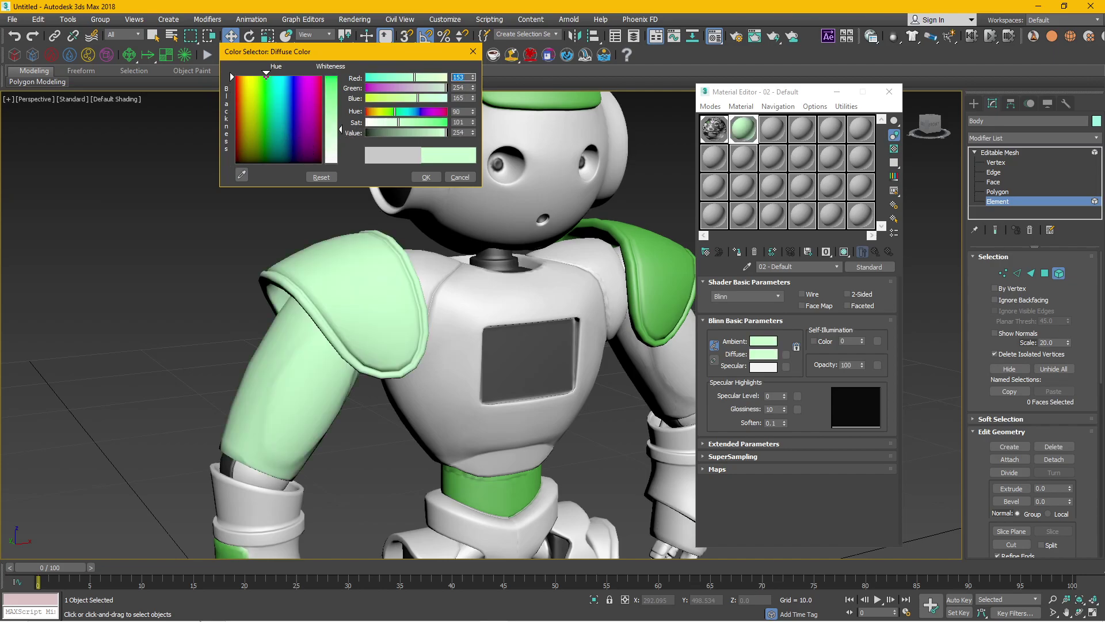
drag(341, 128, 345, 77)
drag(297, 119, 297, 75)
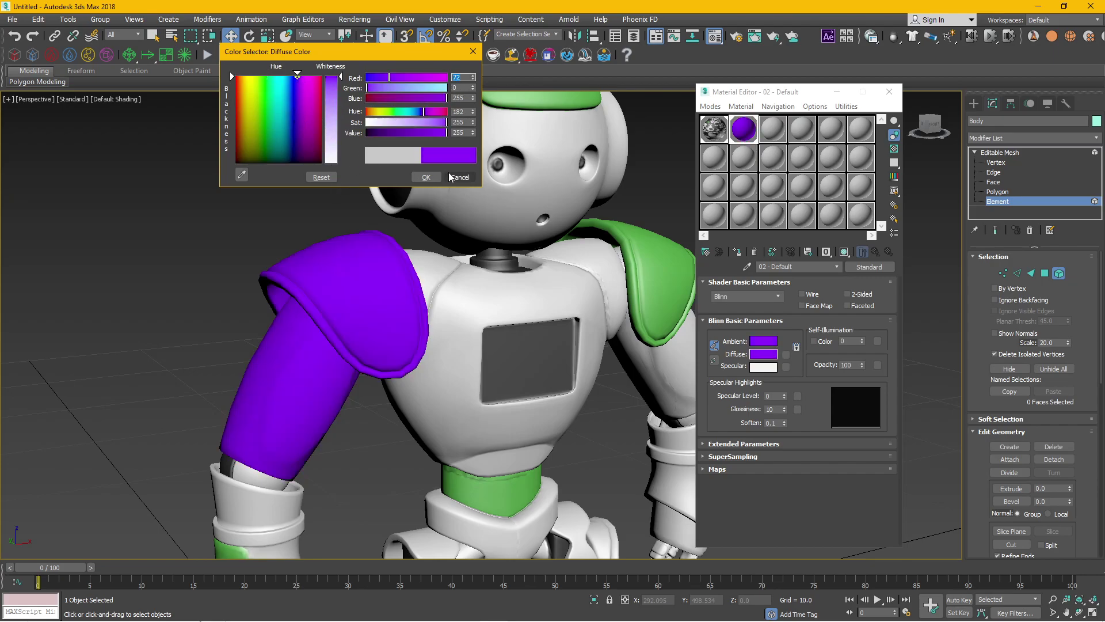
click(237, 79)
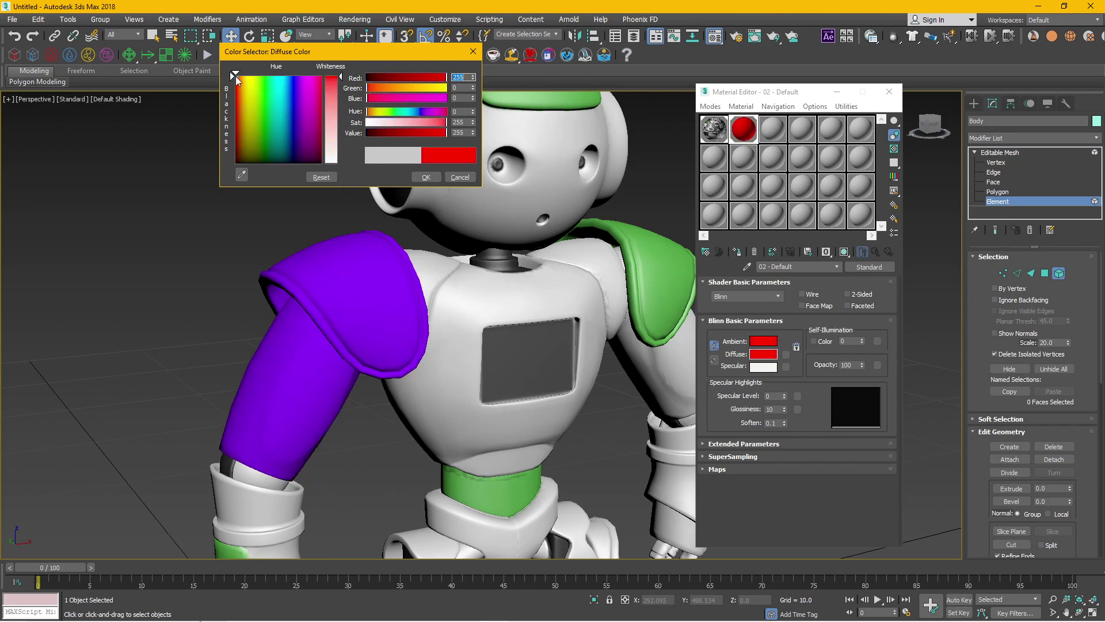
click(425, 176)
Orbit and zoom to inspect the red arm from behind
scroll(472, 343, down, 5)
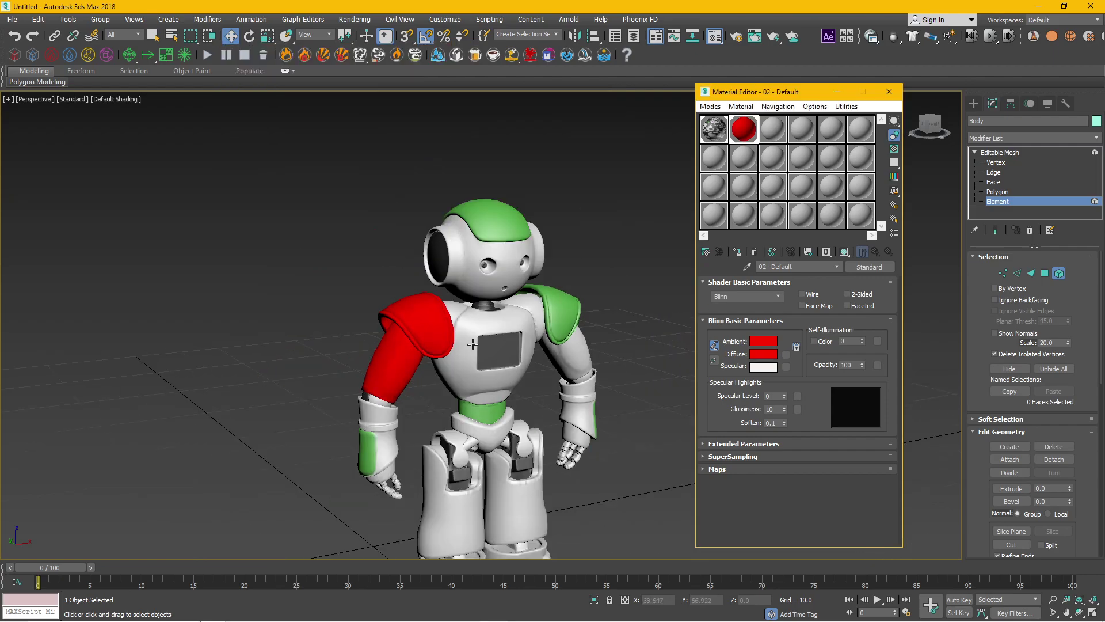
mouse_move(500, 382)
alt+middle_down()
mouse_move(392, 366)
mouse_move(649, 296)
alt+middle_up()
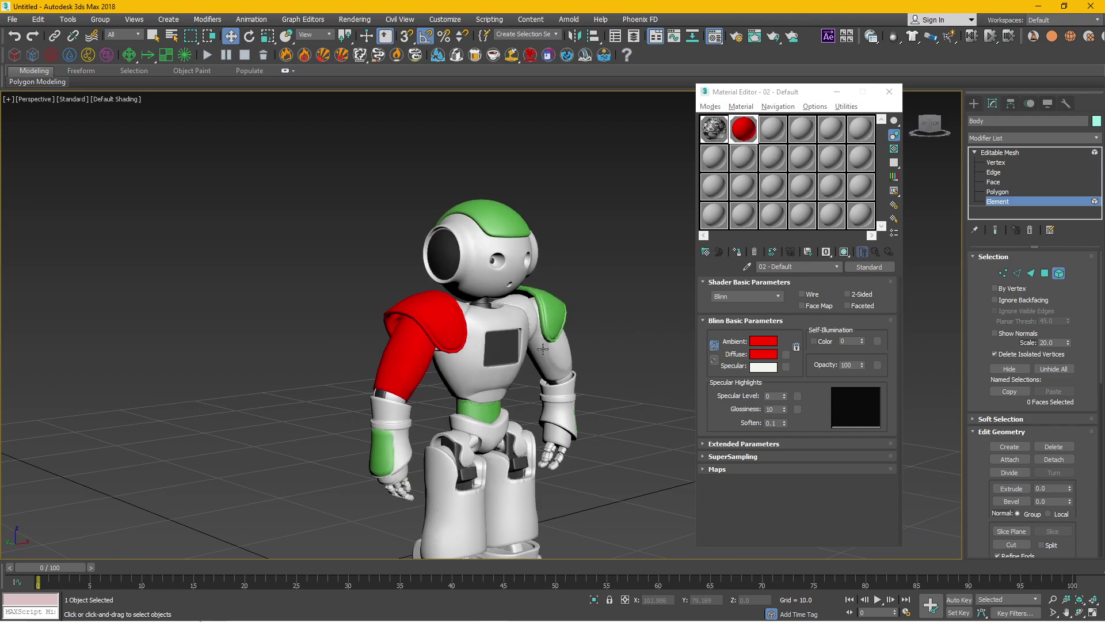
scroll(543, 350, up, 2)
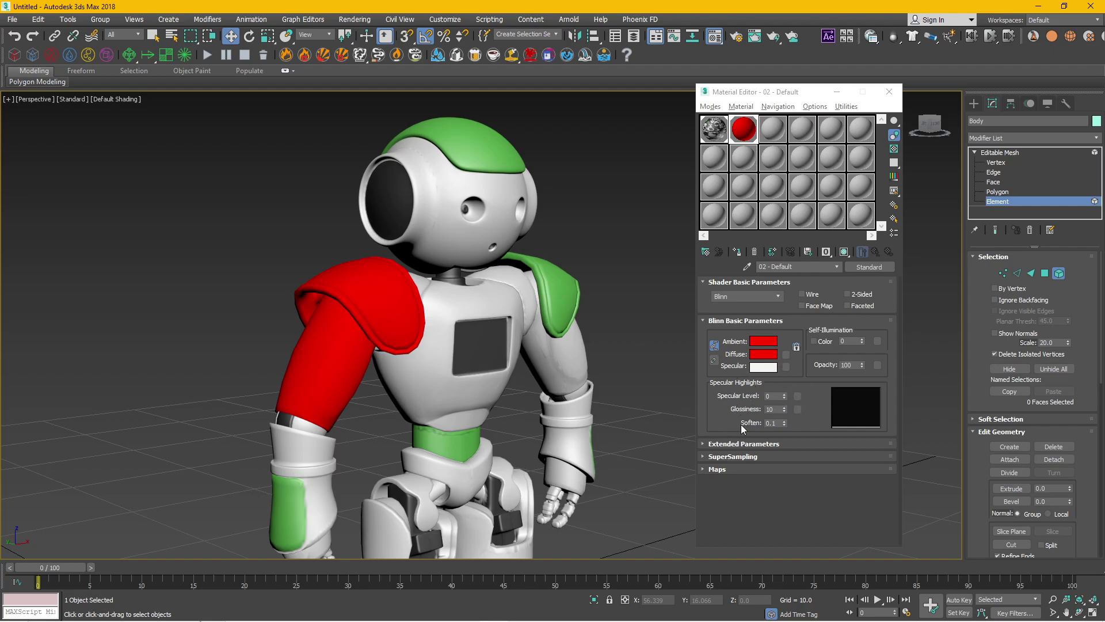
Expand the 02 - Default Maps rollout, then scroll back to the top
click(704, 469)
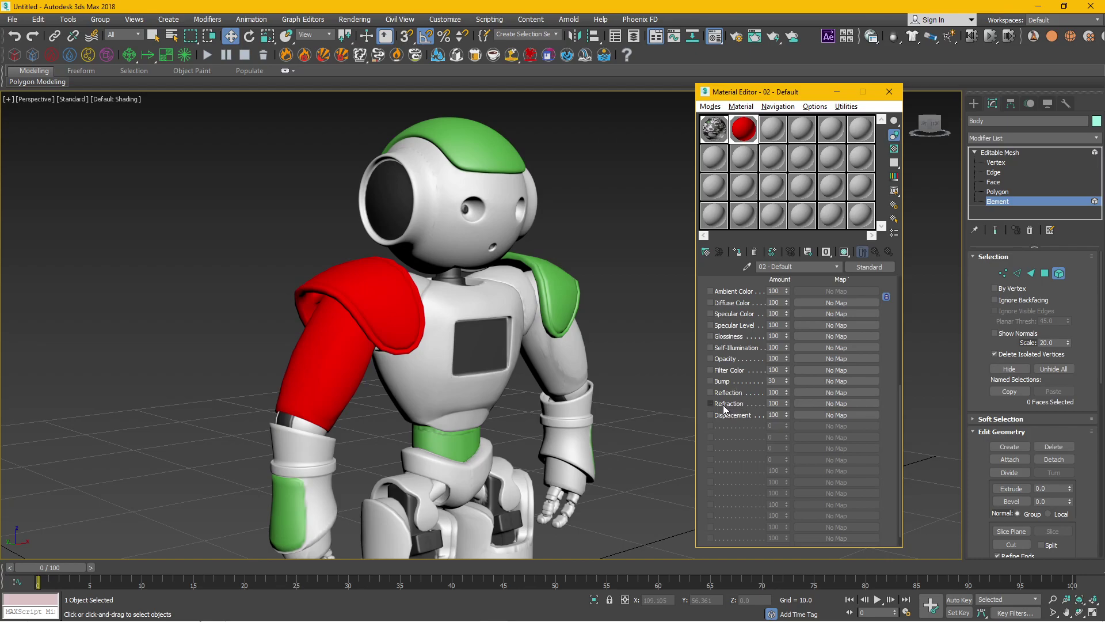
scroll(734, 391, up, 1)
scroll(743, 389, up, 2)
scroll(751, 386, up, 2)
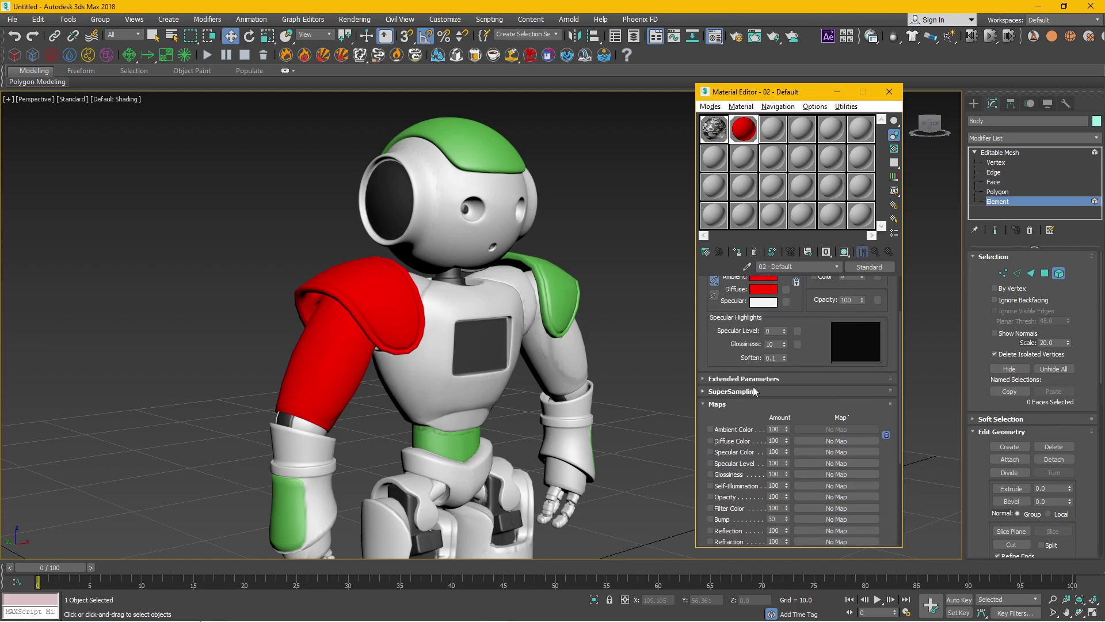
scroll(753, 385, up, 1)
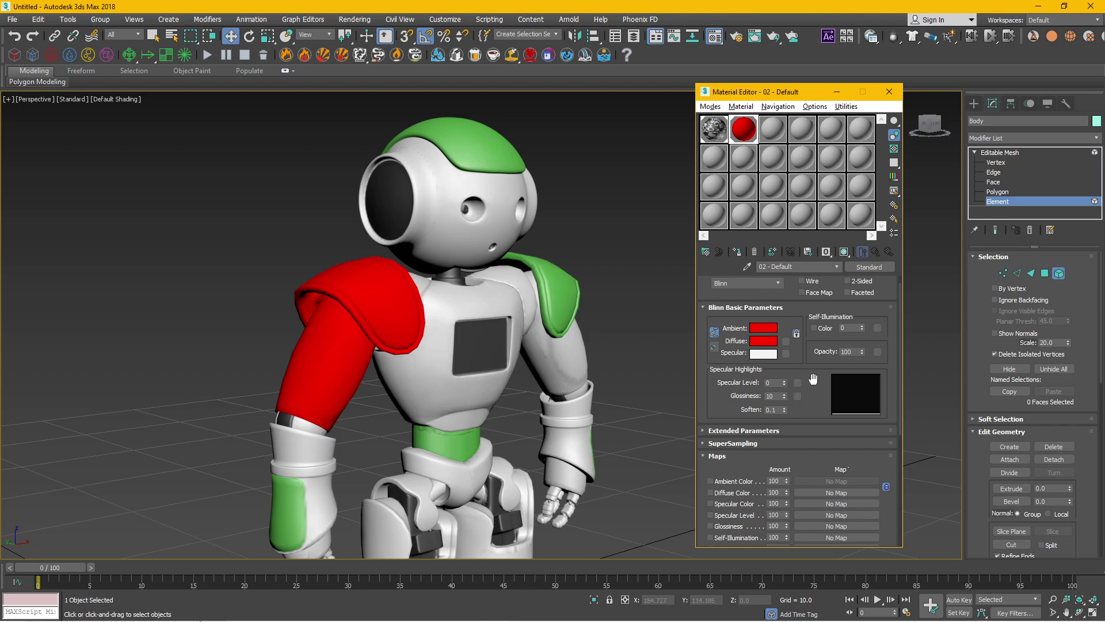
scroll(812, 380, up, 1)
scroll(813, 381, up, 2)
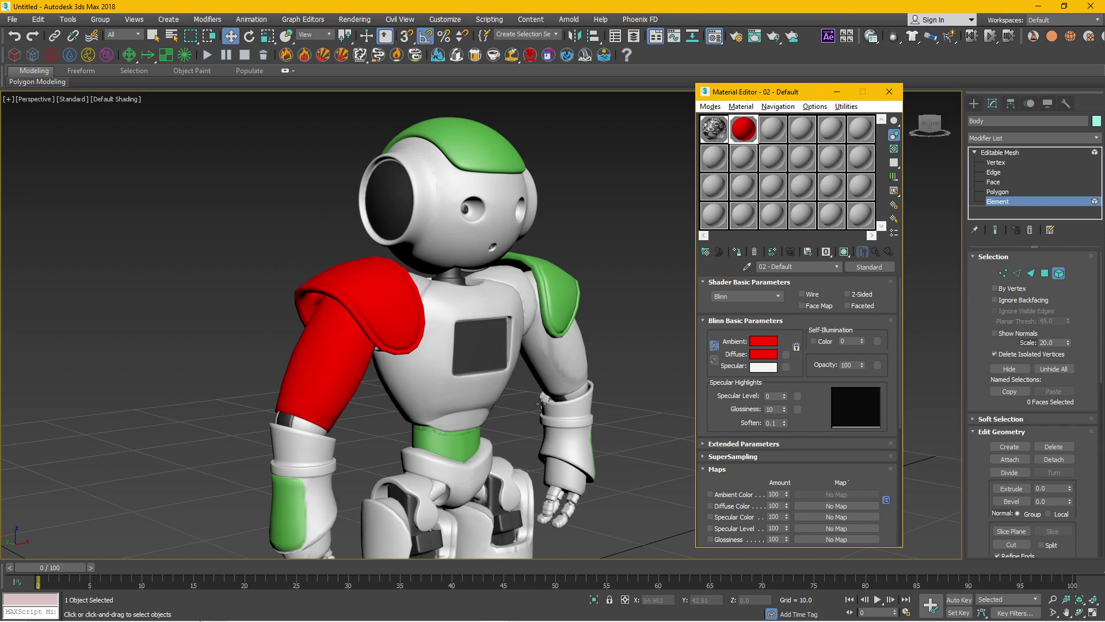
mouse_move(541, 403)
alt+middle_down()
mouse_move(516, 368)
mouse_move(526, 383)
alt+middle_up()
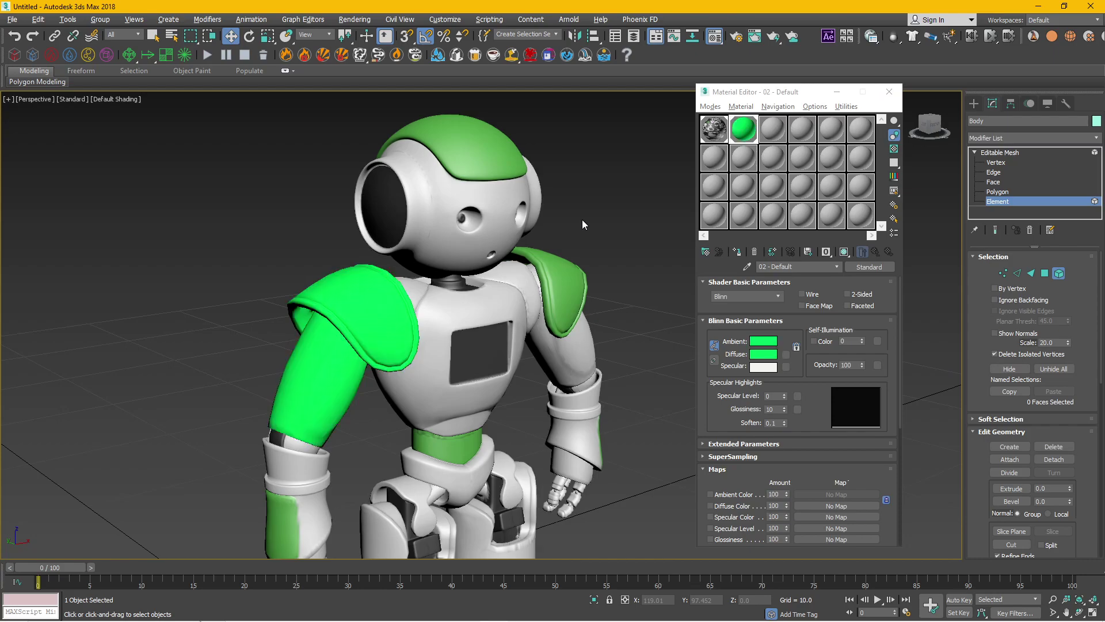
Undo the arm's material changes and close the Material Editor
key(ctrl+z)
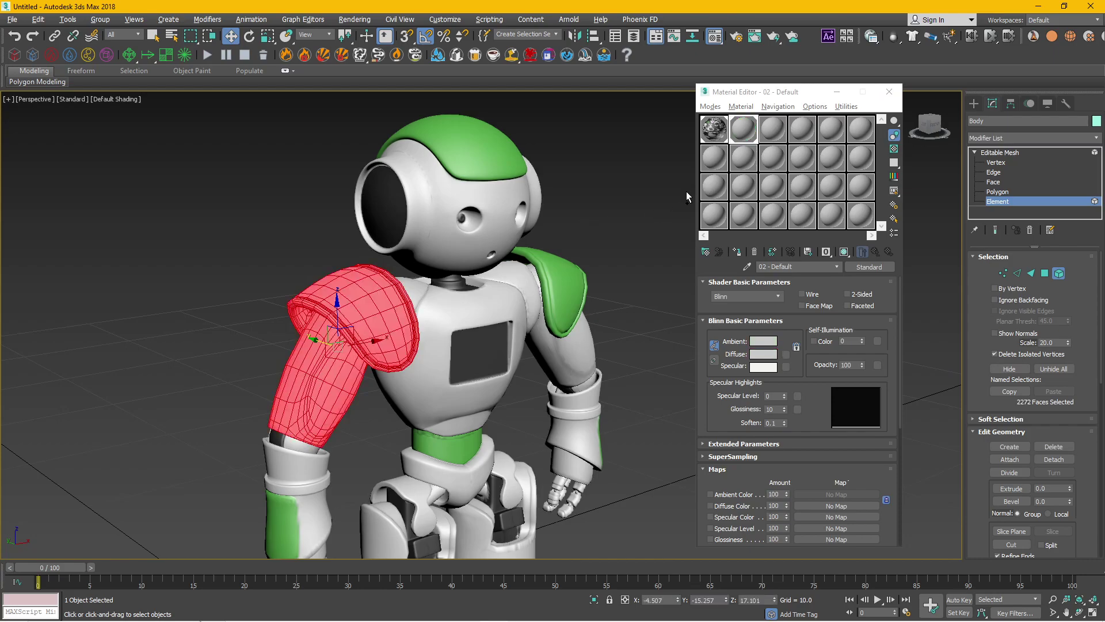
key(ctrl+z)
key(ctrl+y)
key(ctrl+z)
key(ctrl+y)
key(ctrl+z)
click(889, 91)
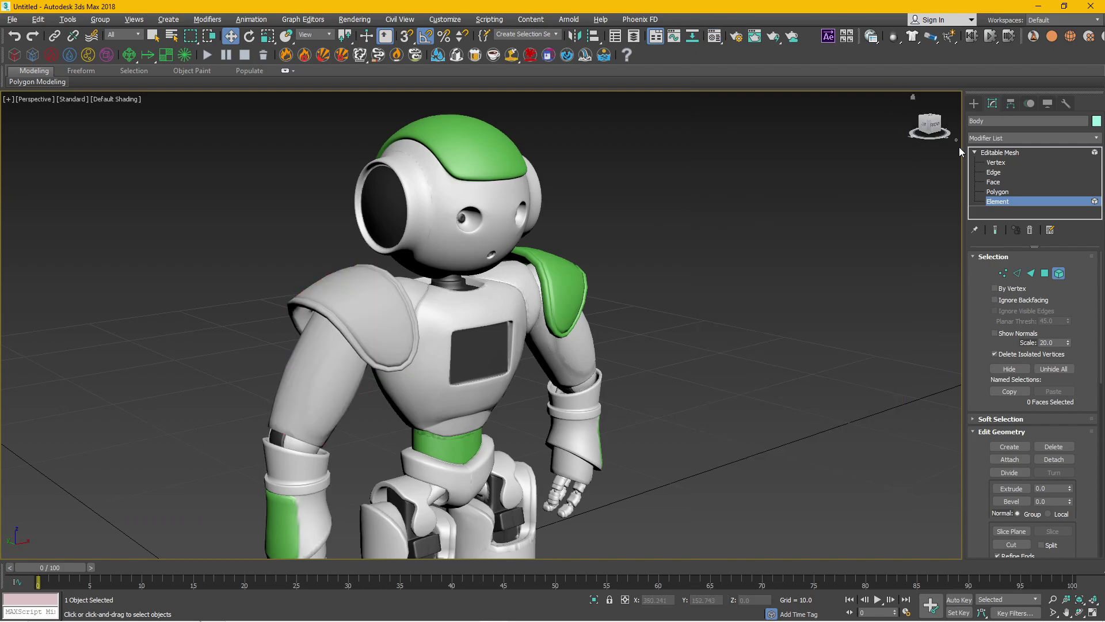
Leave Element level and reassign the 01 - Default material to the whole Body
click(1002, 153)
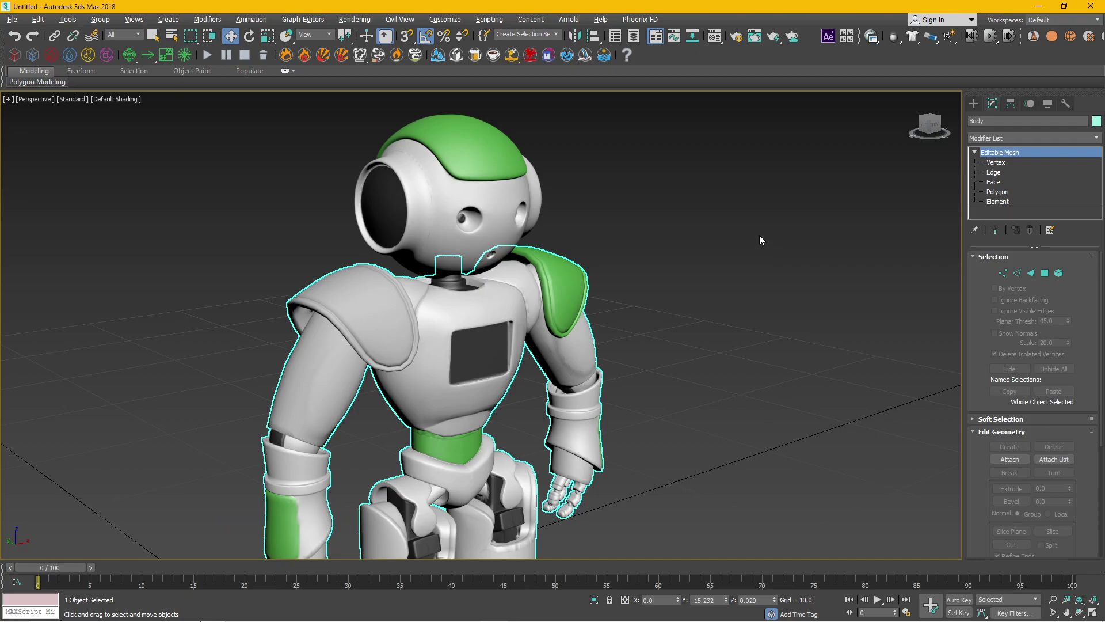
key(m)
click(715, 137)
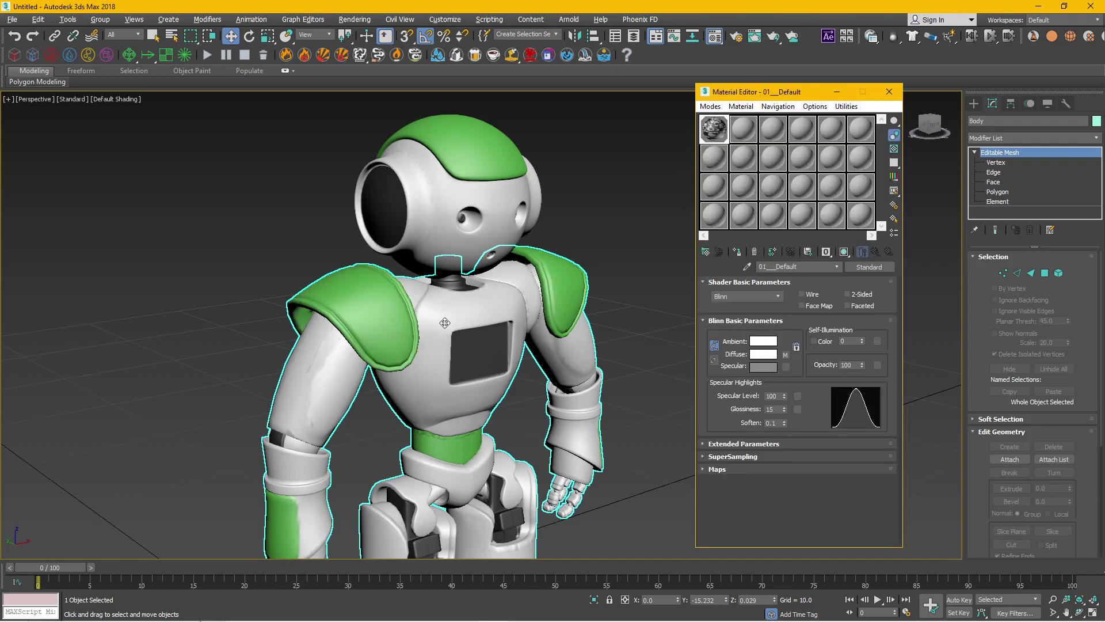
click(889, 91)
Window-select both Head and Body after orbiting, then zoom to fit the selection with Z
click(674, 339)
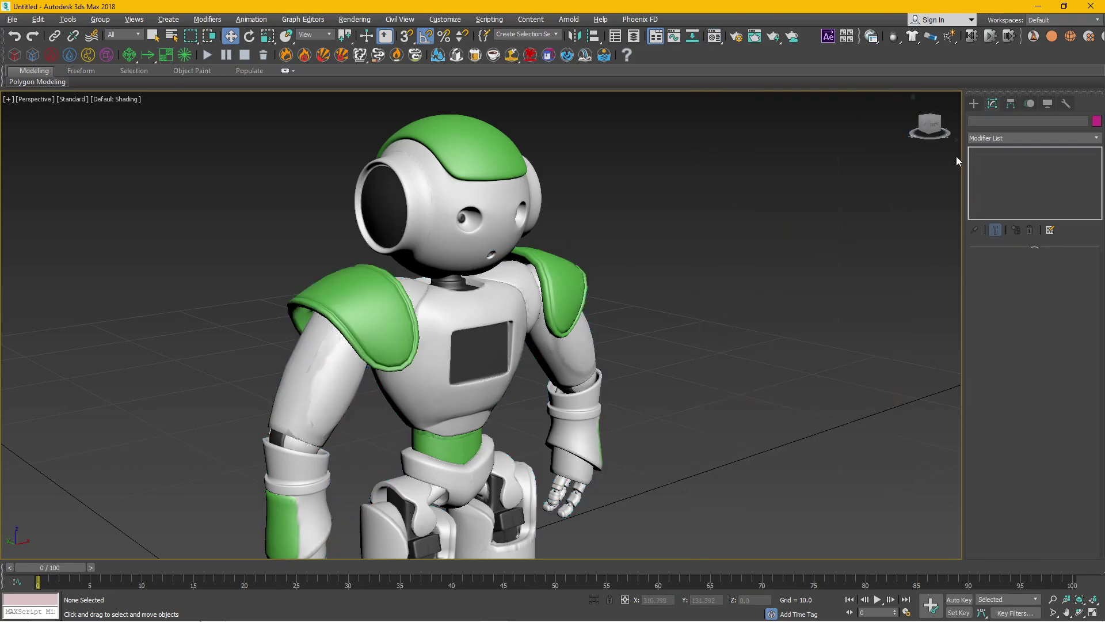
scroll(658, 298, down, 5)
mouse_move(639, 352)
alt+middle_down()
mouse_move(604, 390)
mouse_move(637, 379)
mouse_move(680, 411)
mouse_move(661, 411)
alt+middle_up()
scroll(647, 385, up, 3)
scroll(668, 406, down, 4)
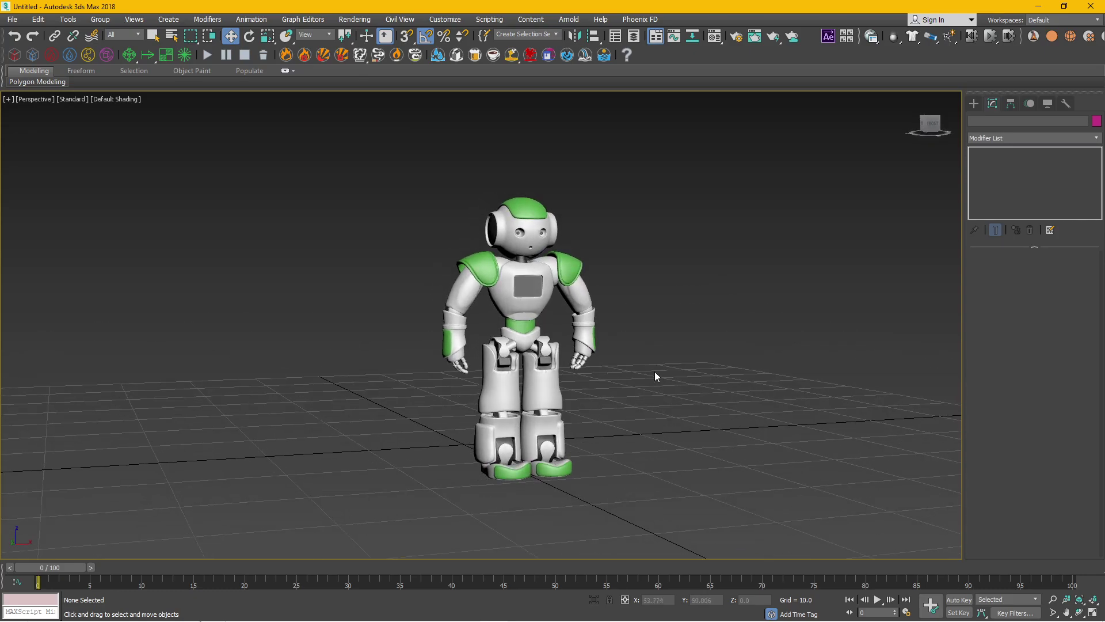
mouse_move(654, 371)
alt+middle_down()
mouse_move(615, 410)
mouse_move(634, 419)
mouse_move(624, 416)
alt+middle_up()
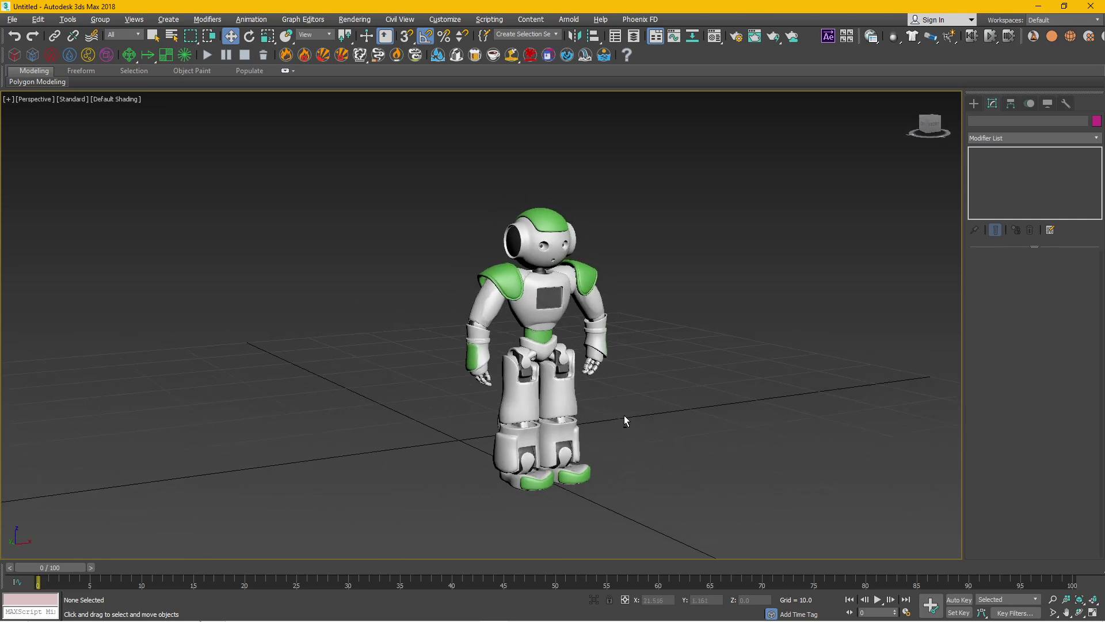
drag(353, 140, 633, 498)
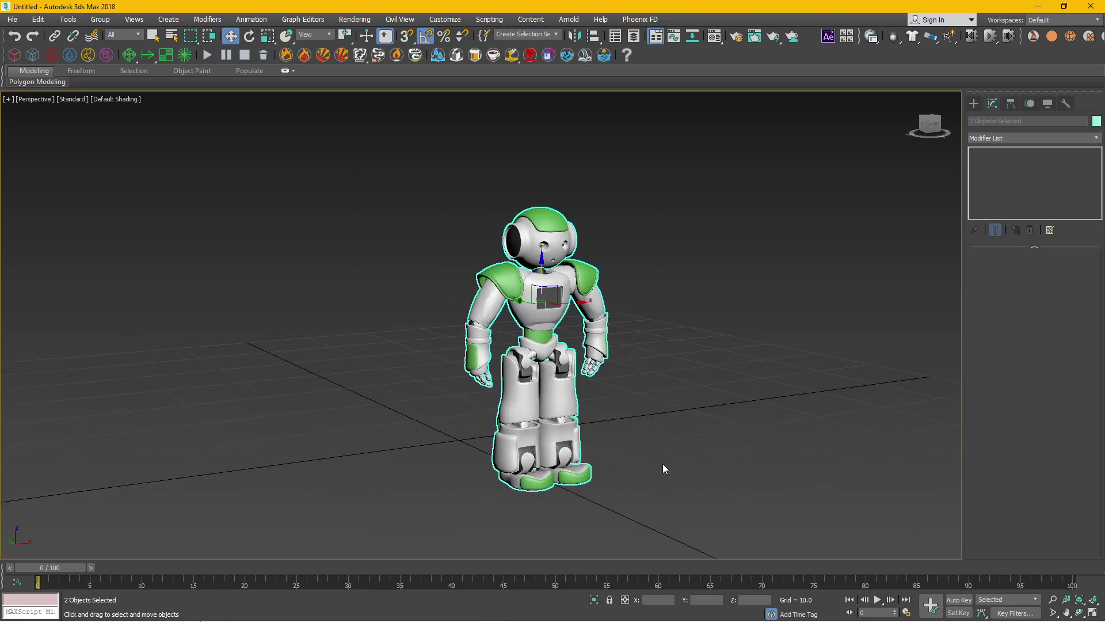
key(z)
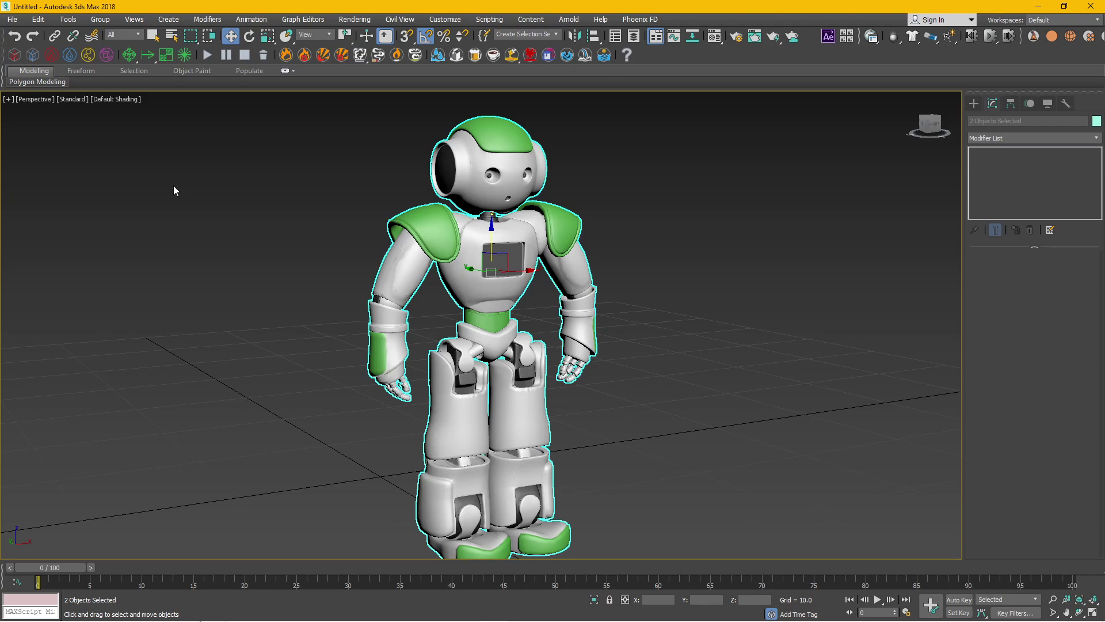
Start Export Selected into Downloads\Kinetix studio with the gw::OBJ-Exporter format
click(15, 23)
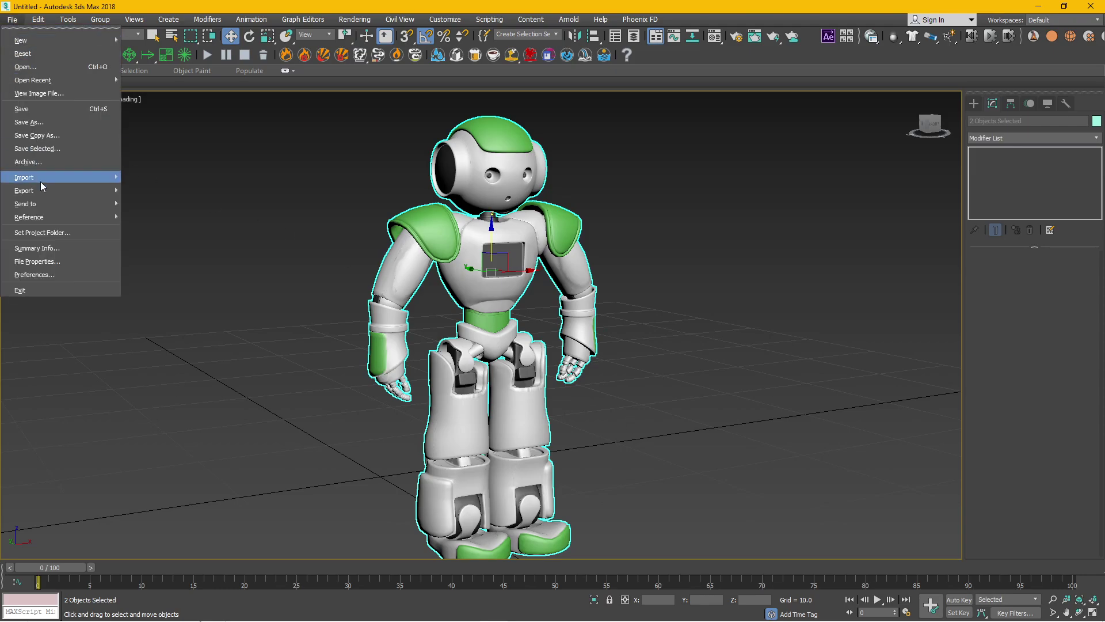
mouse_move(24, 190)
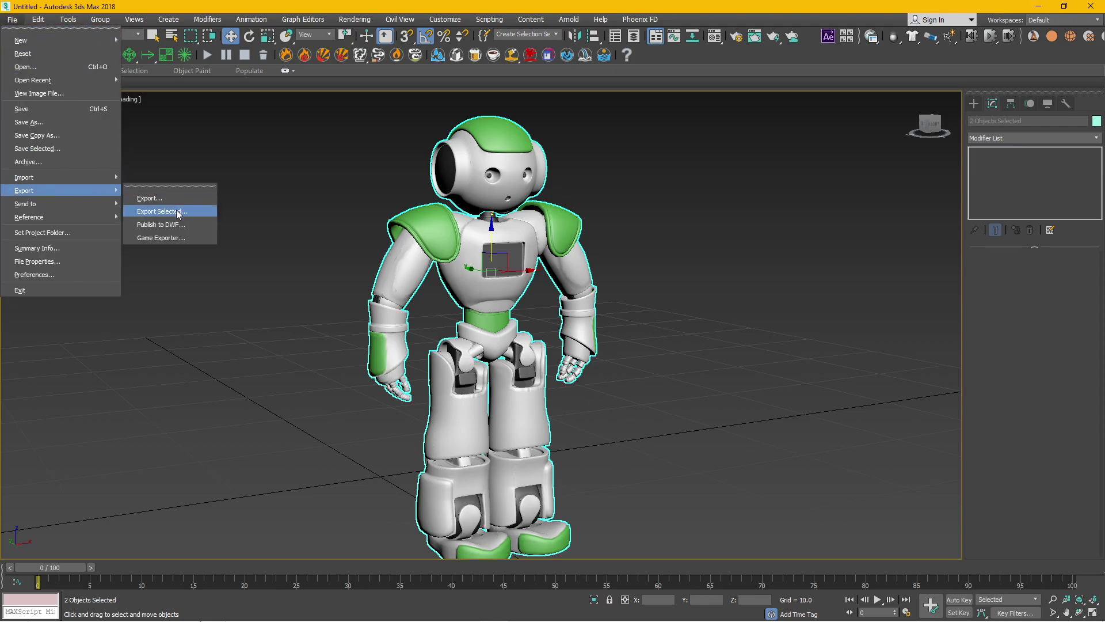
click(176, 210)
click(33, 191)
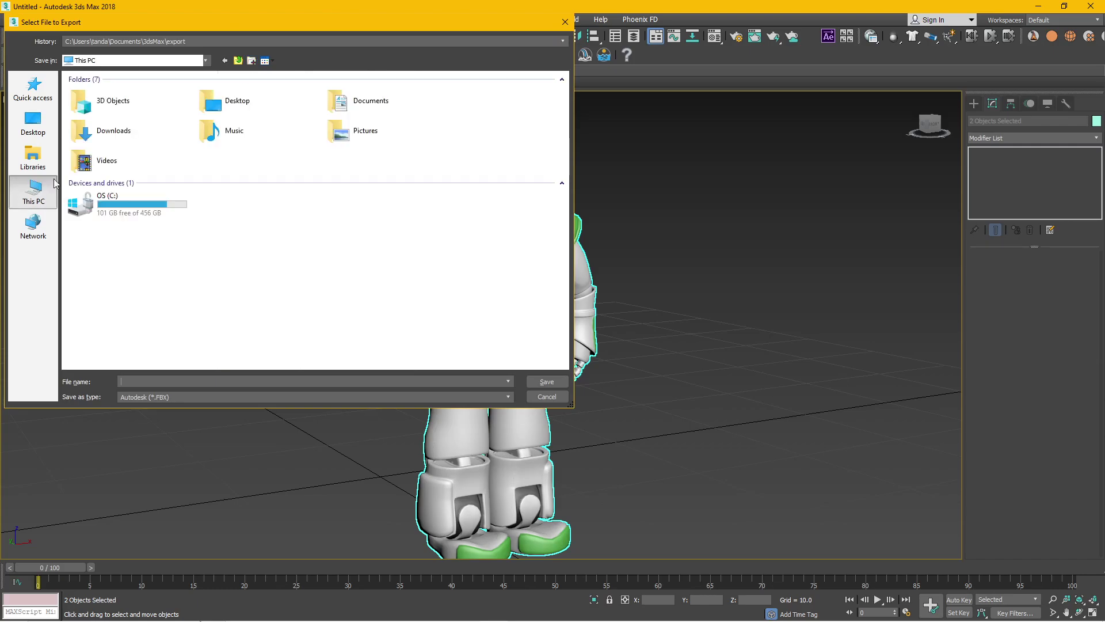
double_click(151, 136)
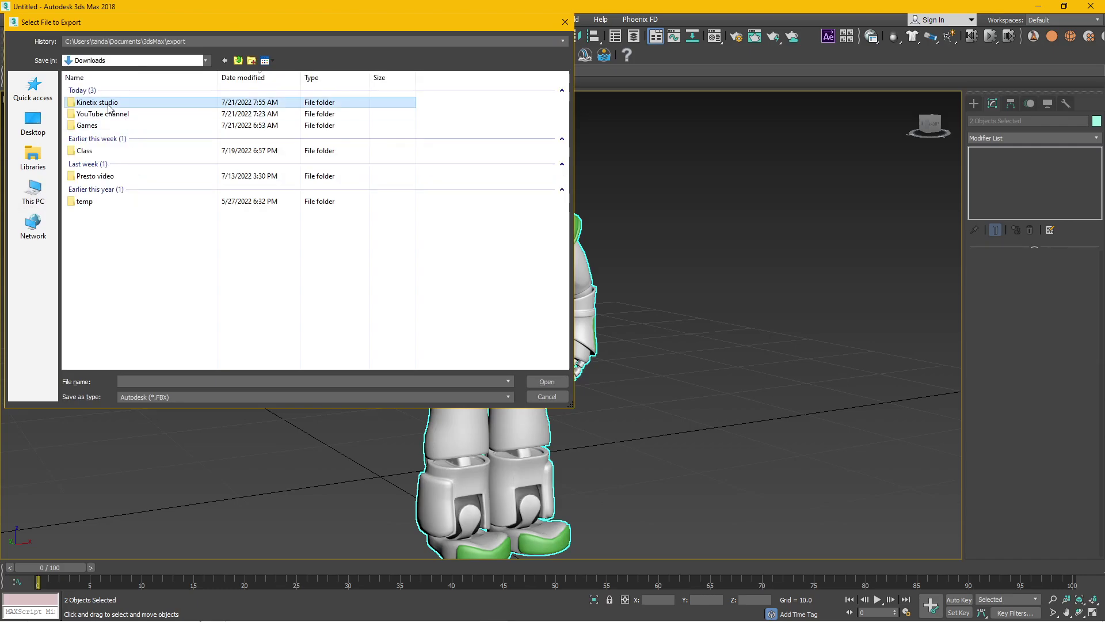
double_click(106, 103)
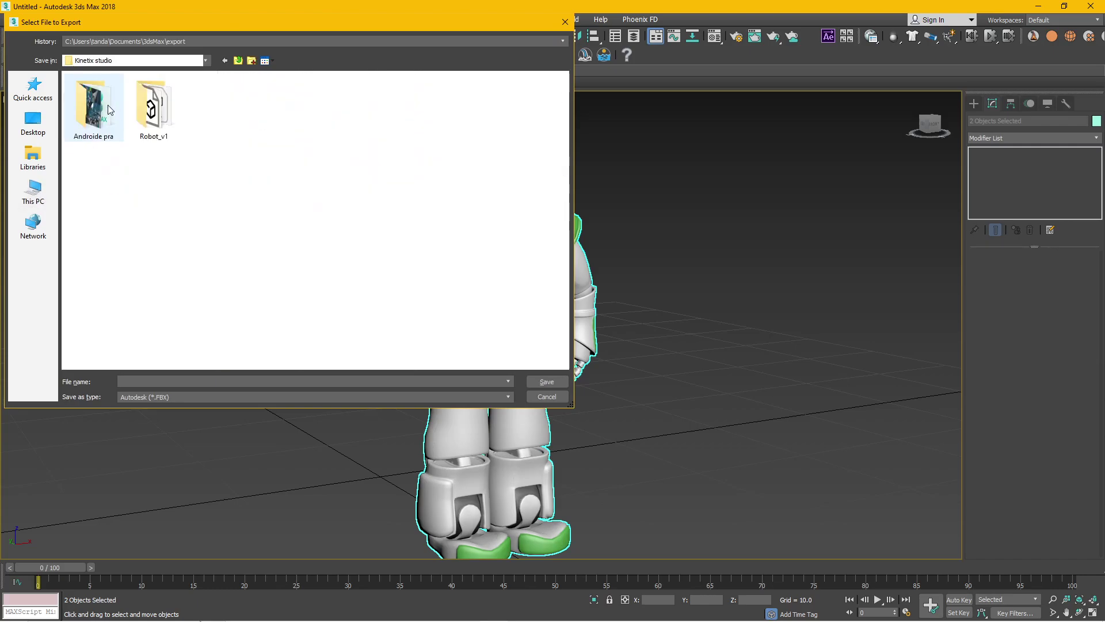
click(163, 397)
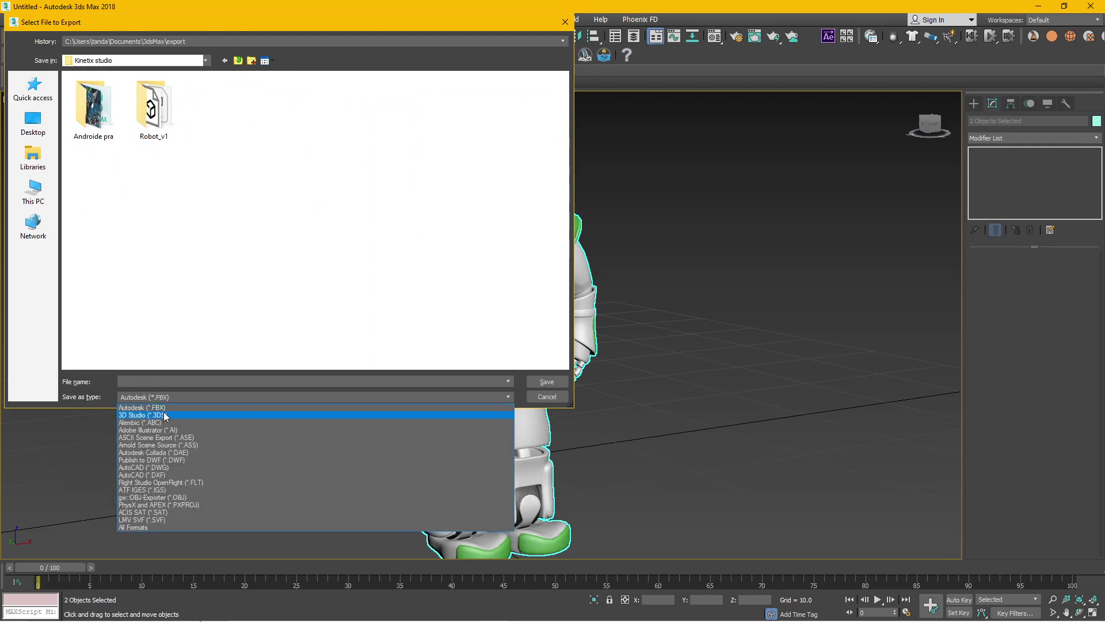
click(171, 499)
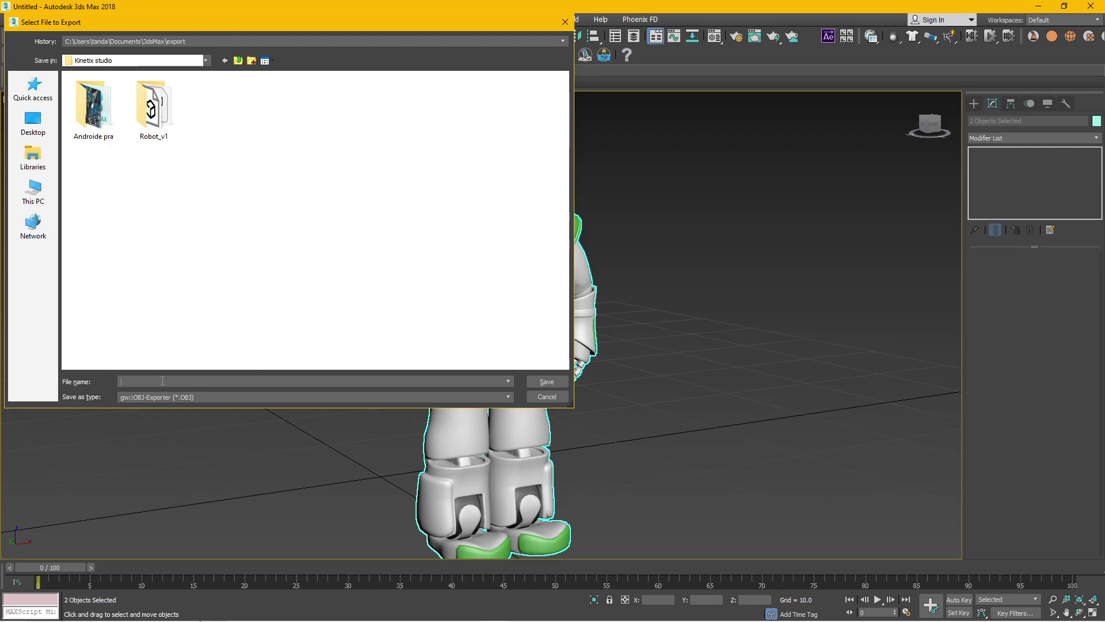
Name the file 'Robot_v2' and run the OBJ export, closing the 43557-vertex report
text(Robot_v2)
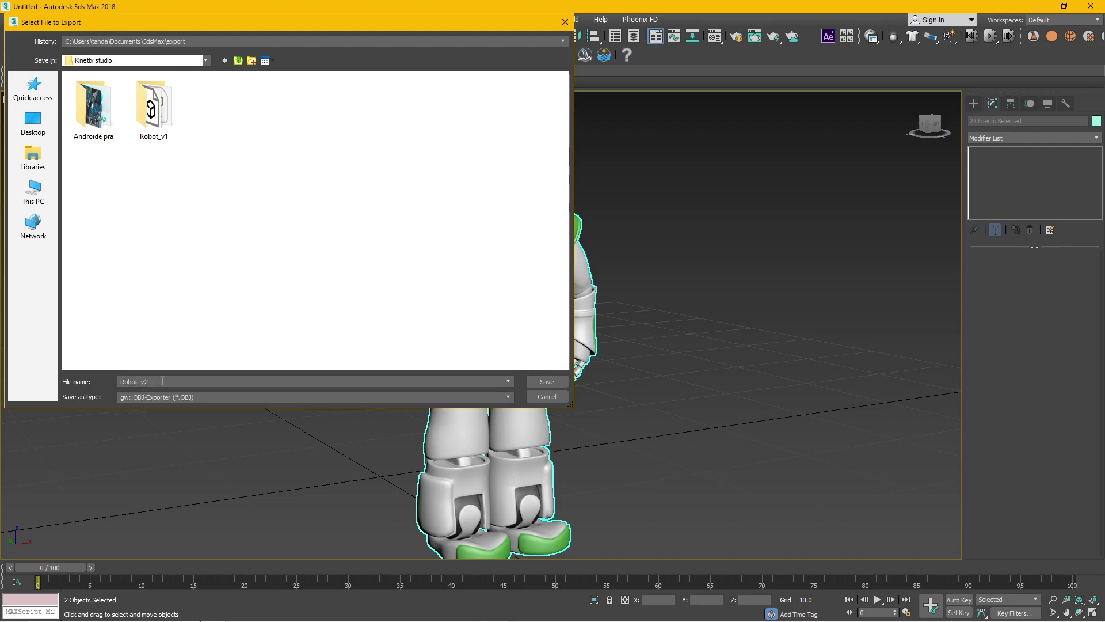
key(Return)
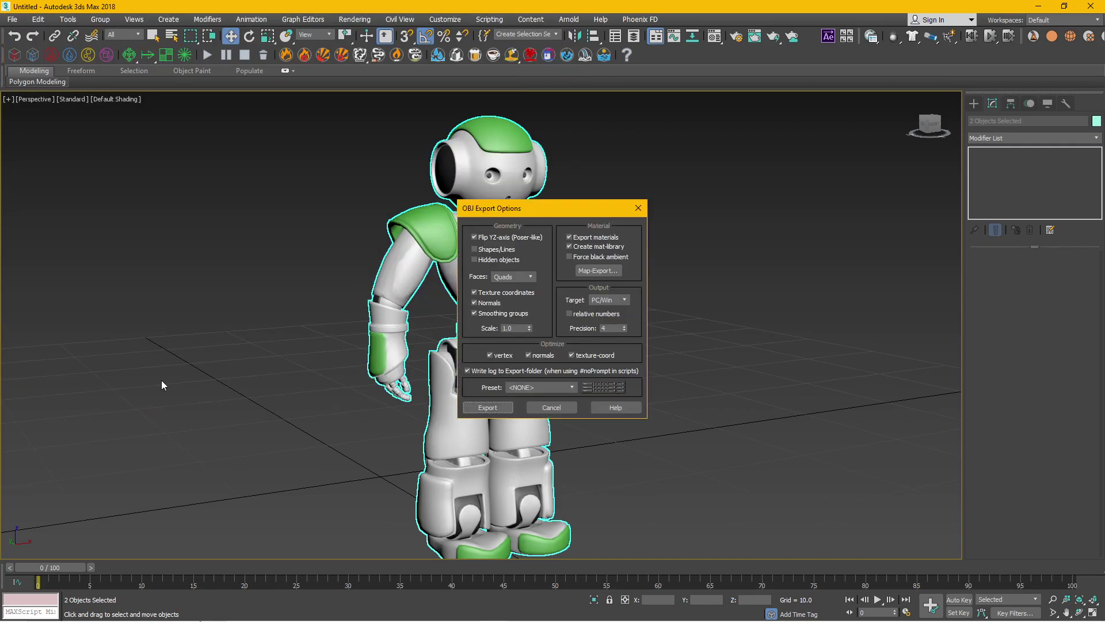
click(489, 409)
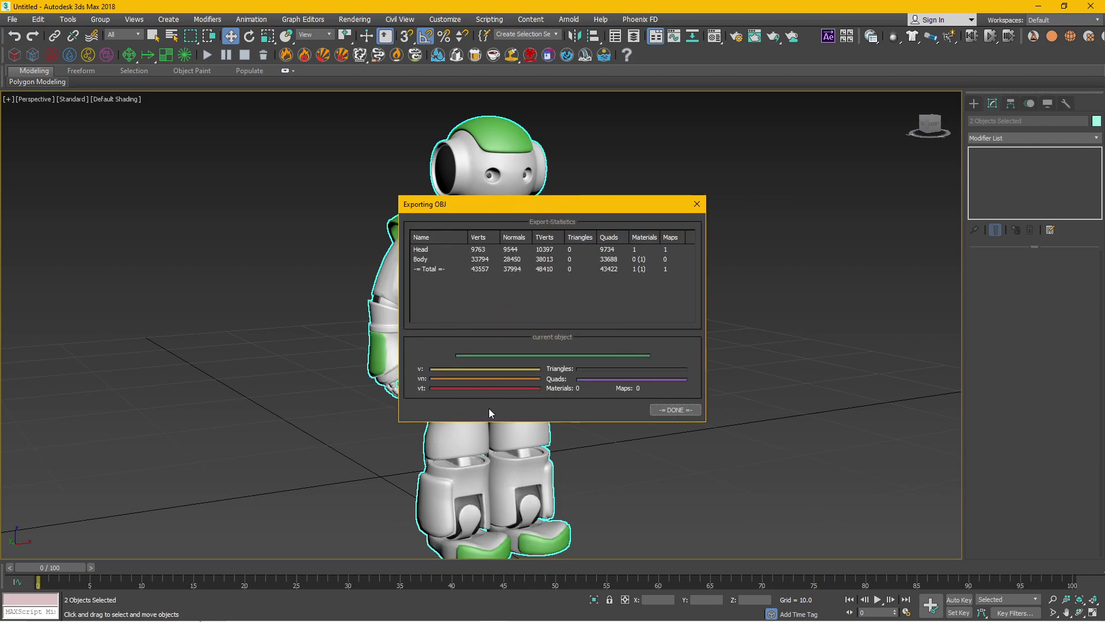
click(664, 409)
scroll(641, 398, down, 3)
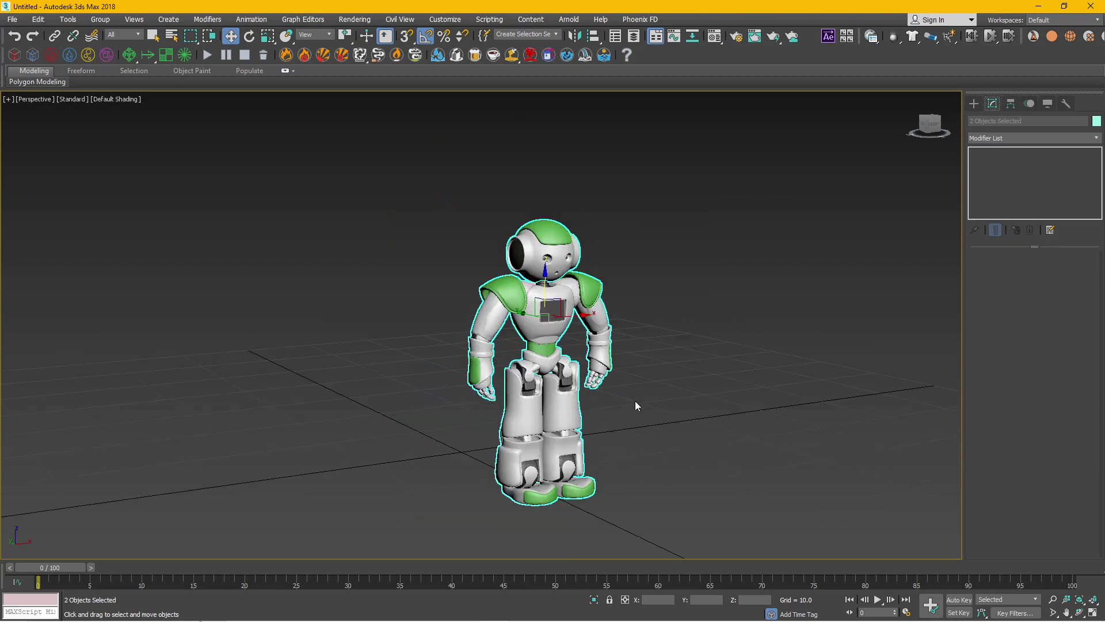
mouse_move(556, 614)
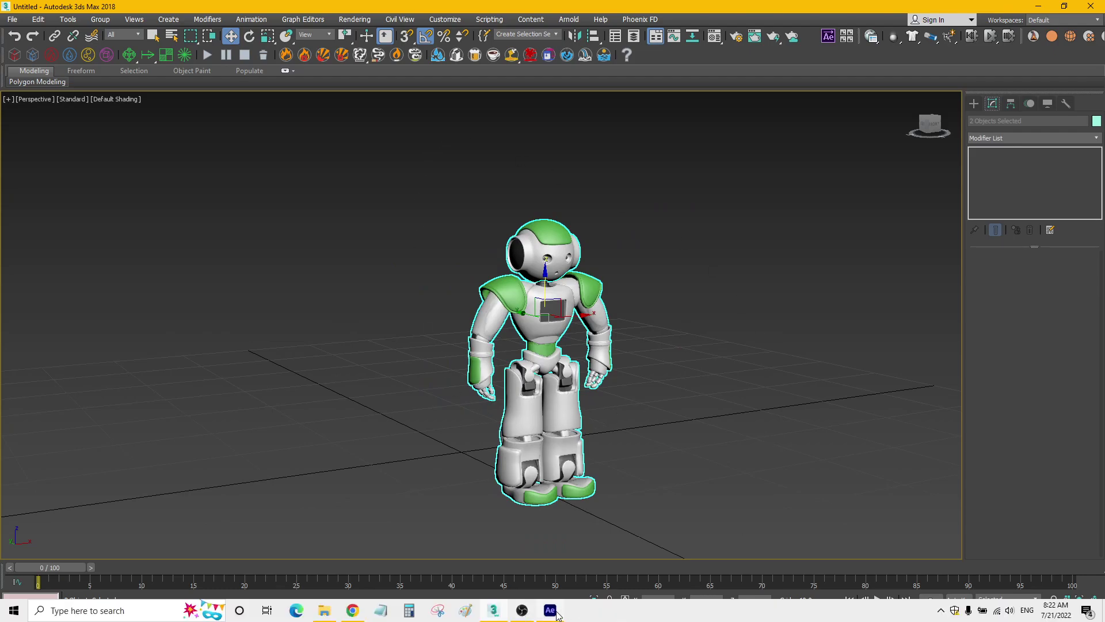
In After Effects, create Comp 1 and add a full-size solid layer named 'Element'
click(549, 612)
click(41, 386)
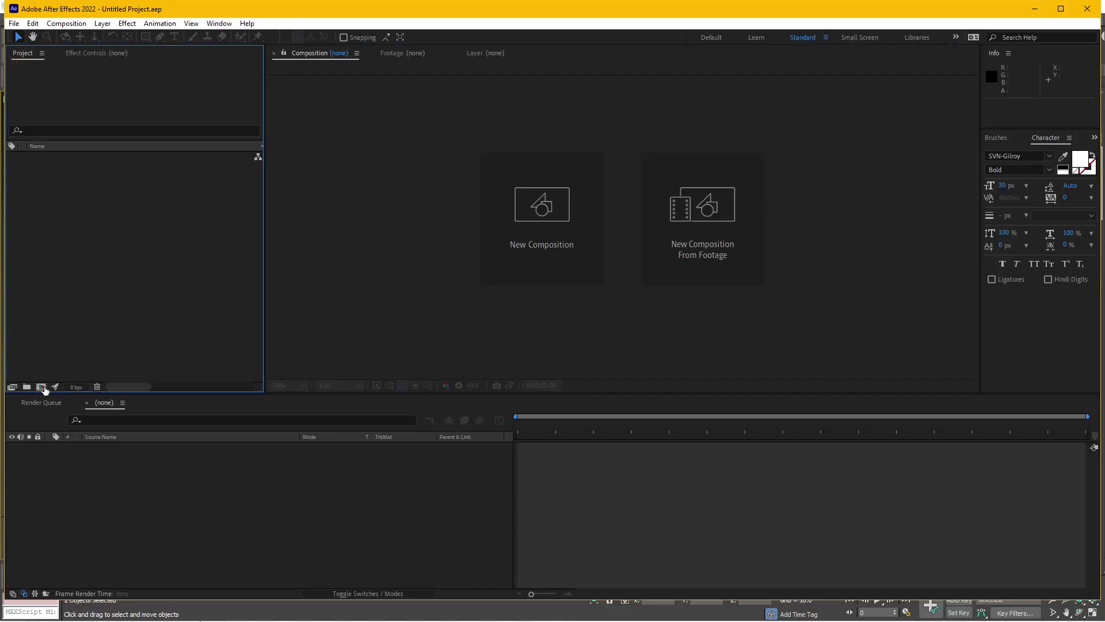
click(366, 377)
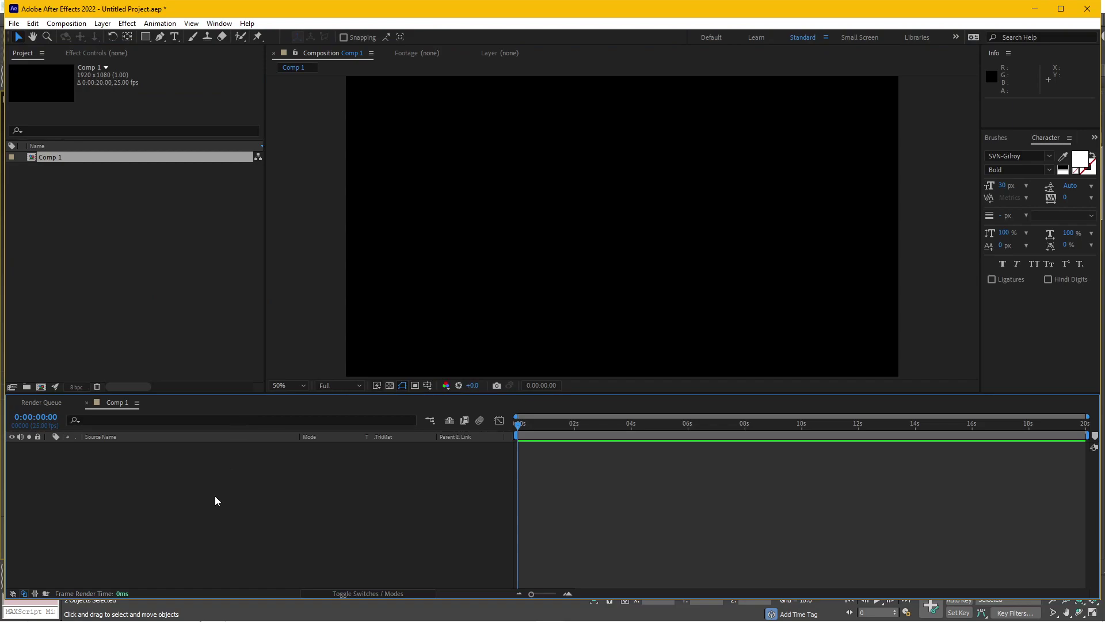
key(ctrl+y)
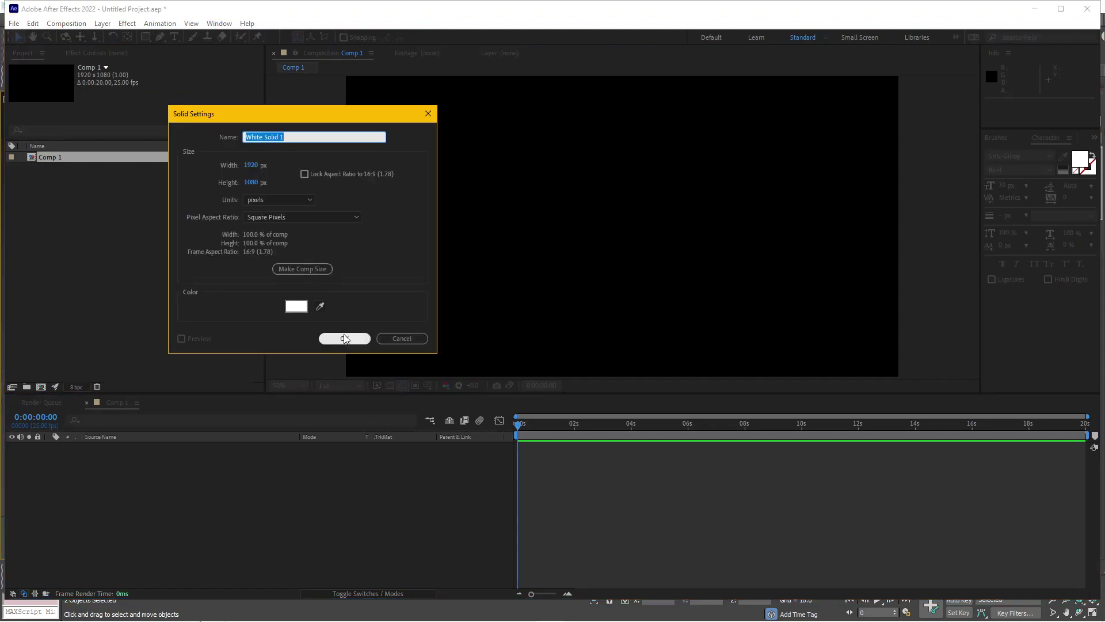
text(El)
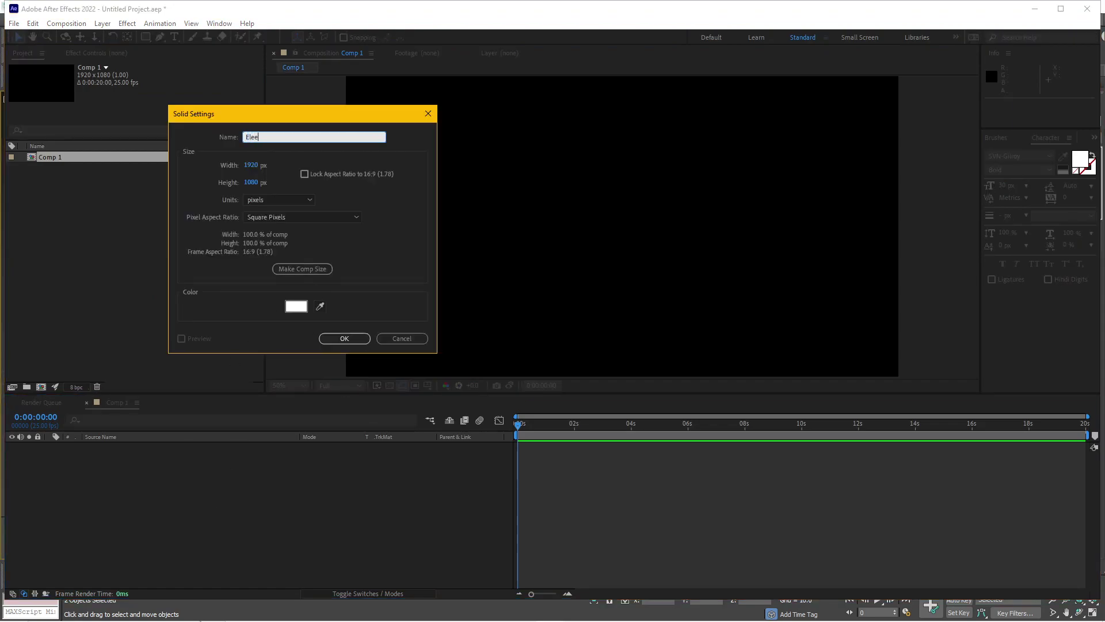
text(ement)
key(Return)
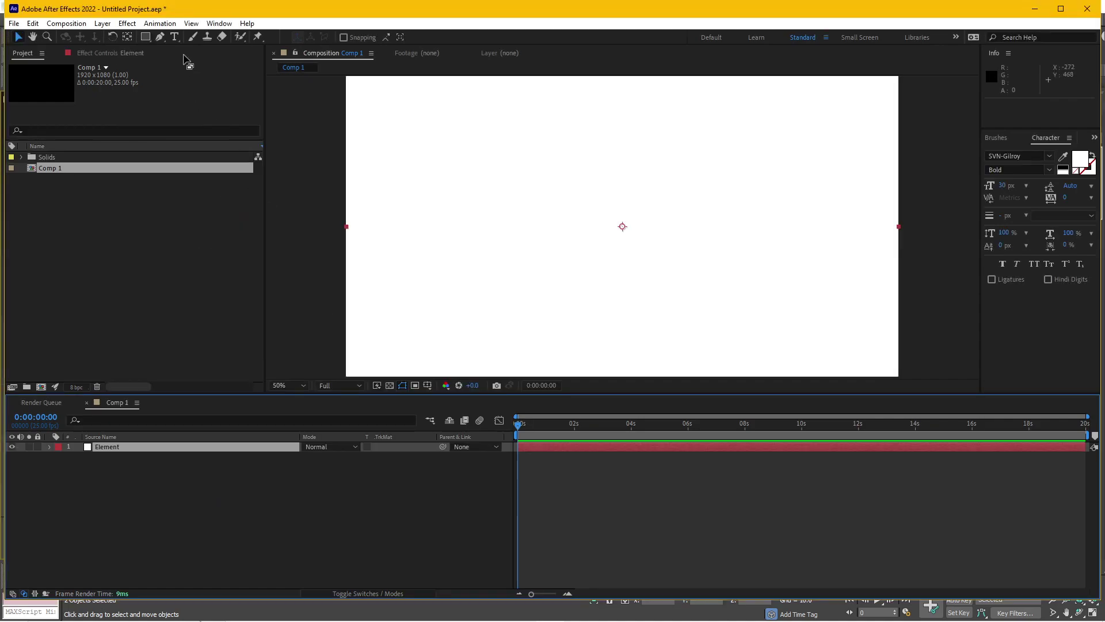
Apply the Video Copilot Element effect to the solid and show its Effect Controls
click(127, 23)
mouse_move(299, 167)
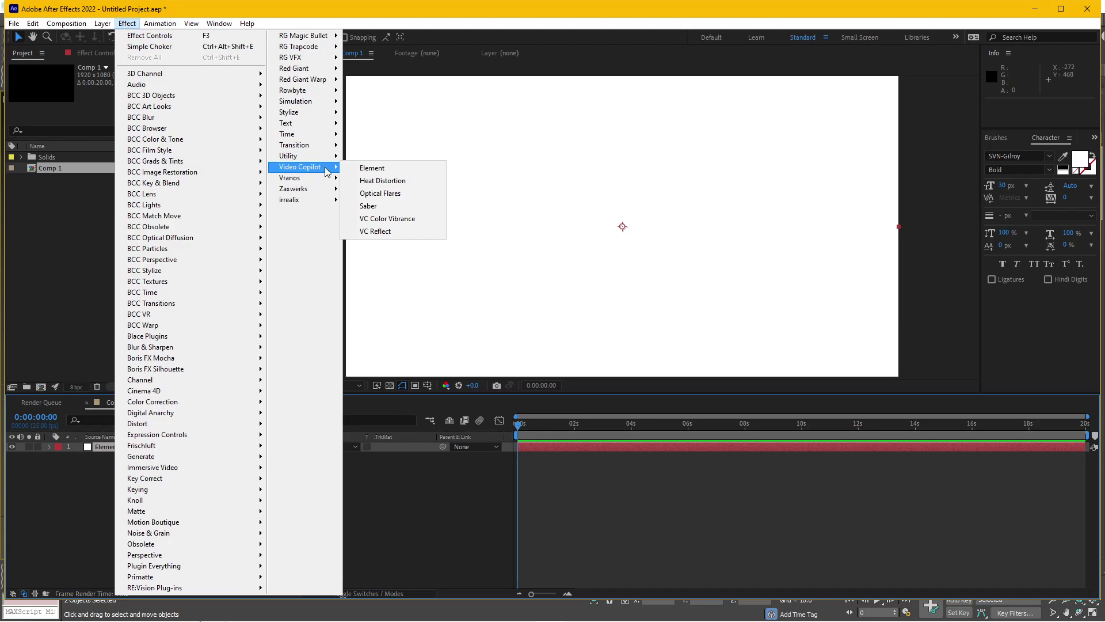
click(371, 168)
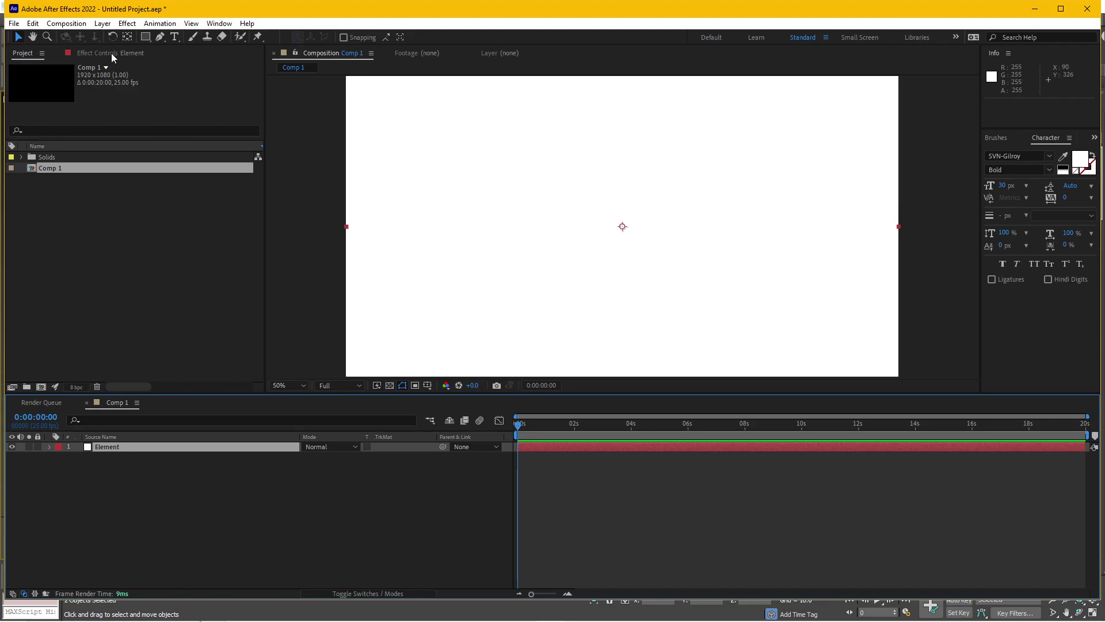
click(111, 53)
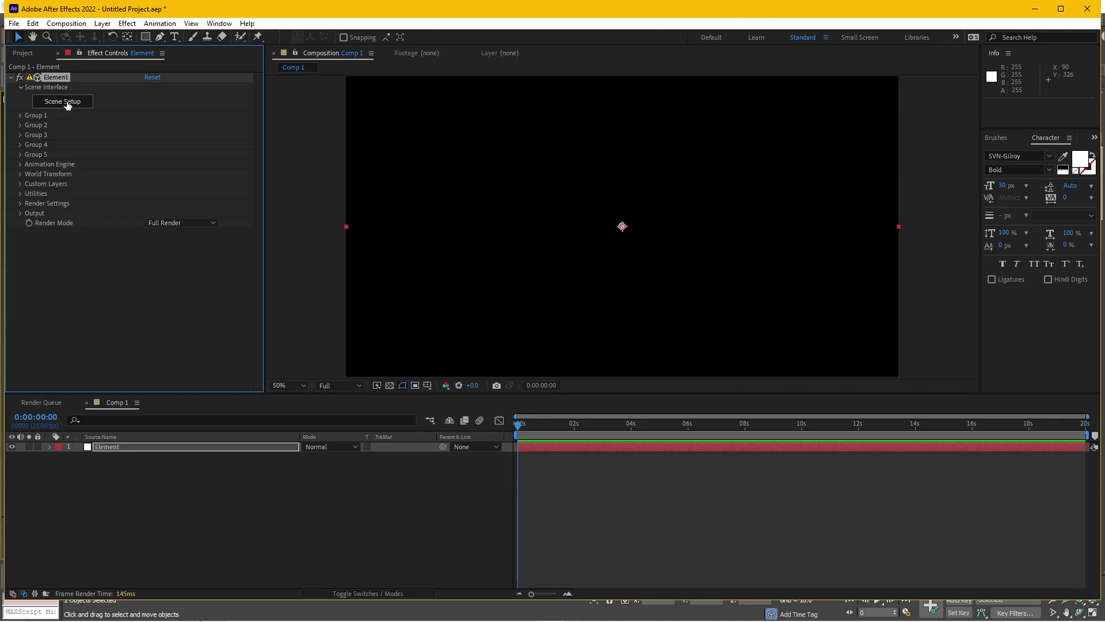
In Element's Scene Setup, import Robot_v2.obj from Downloads > Kinetix studio
click(70, 103)
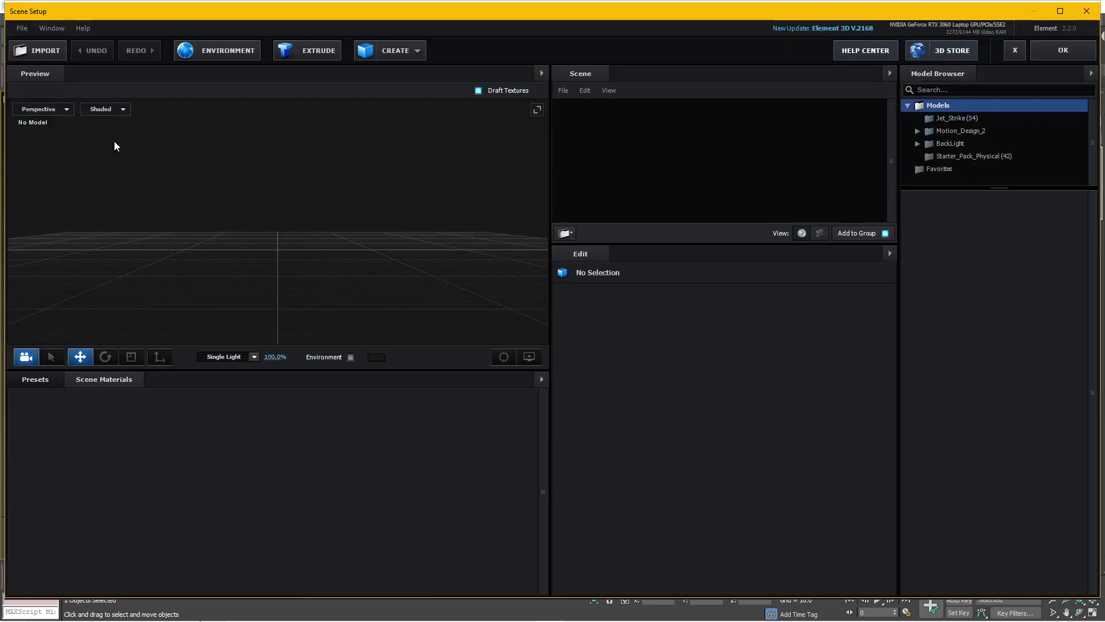
click(38, 54)
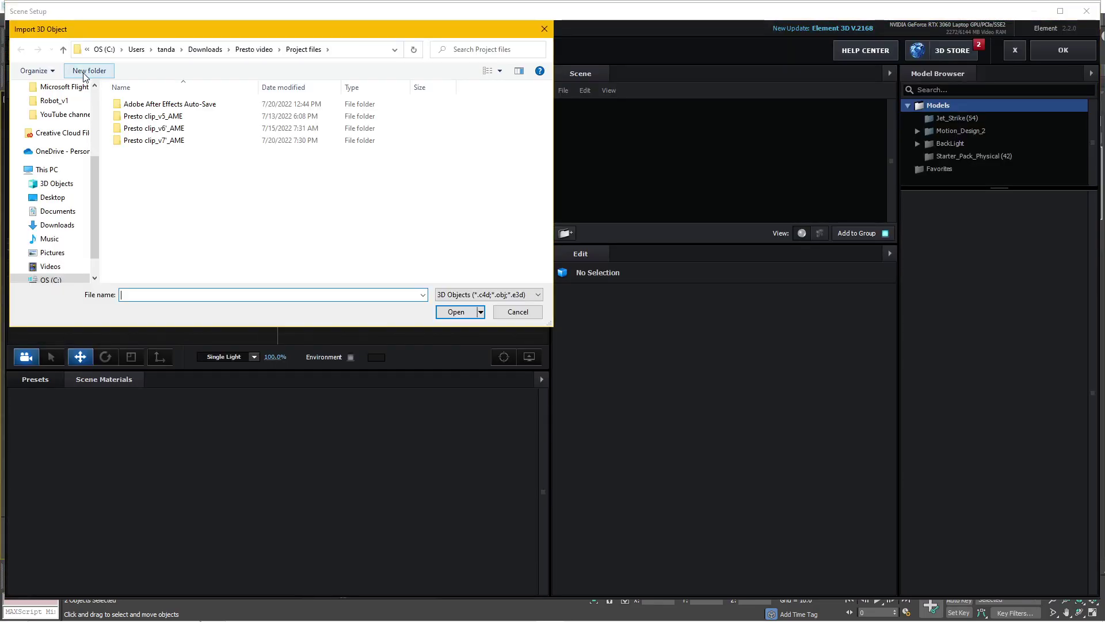
click(71, 224)
double_click(138, 118)
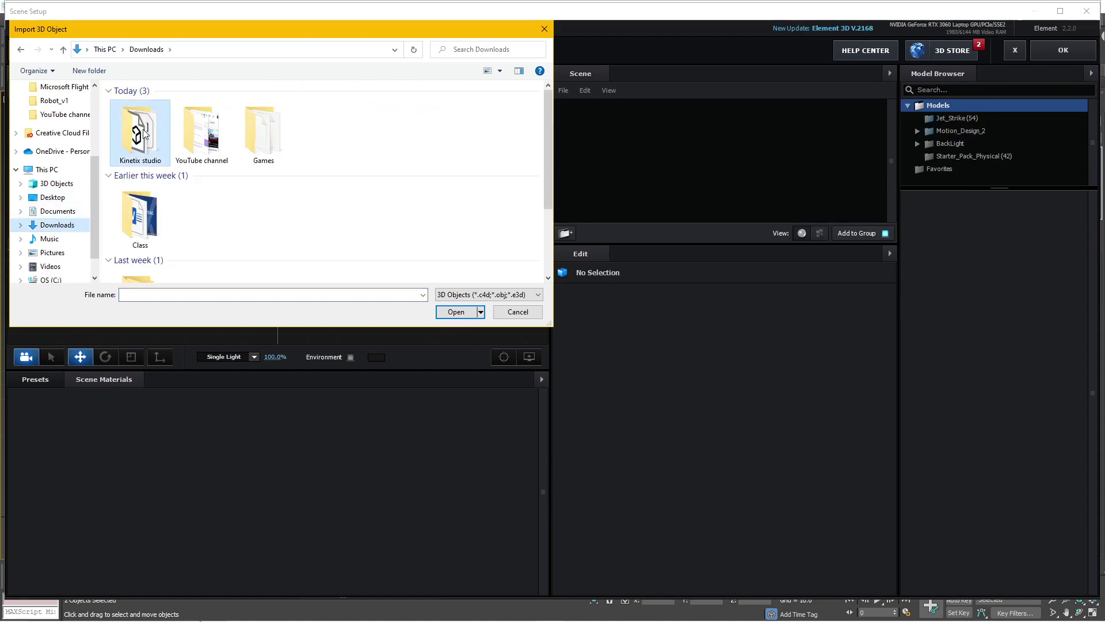
click(271, 115)
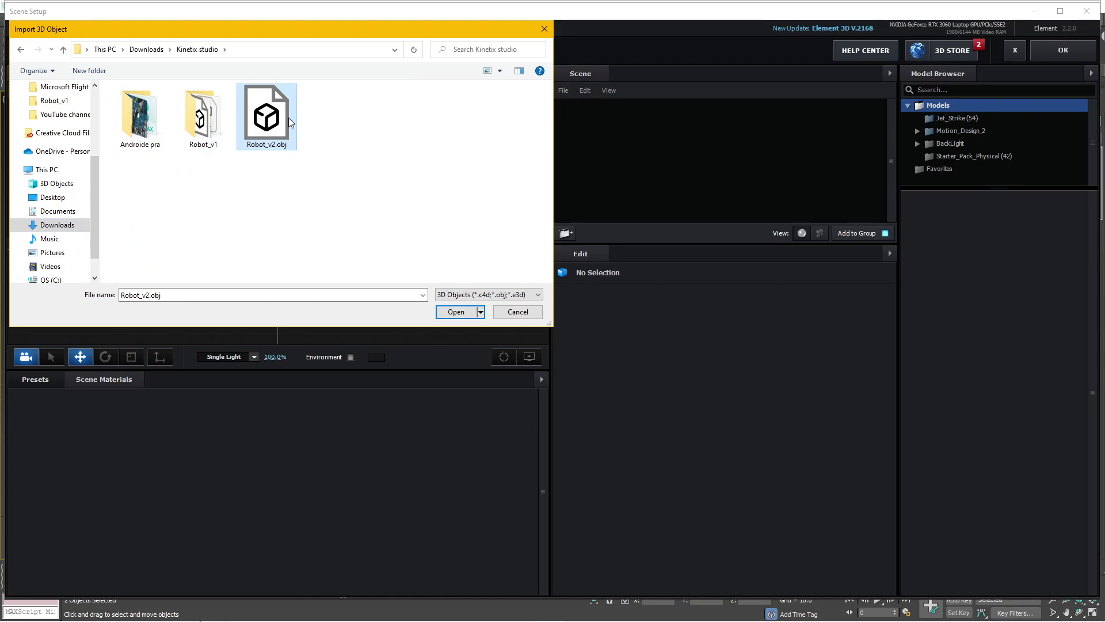
double_click(279, 120)
click(633, 418)
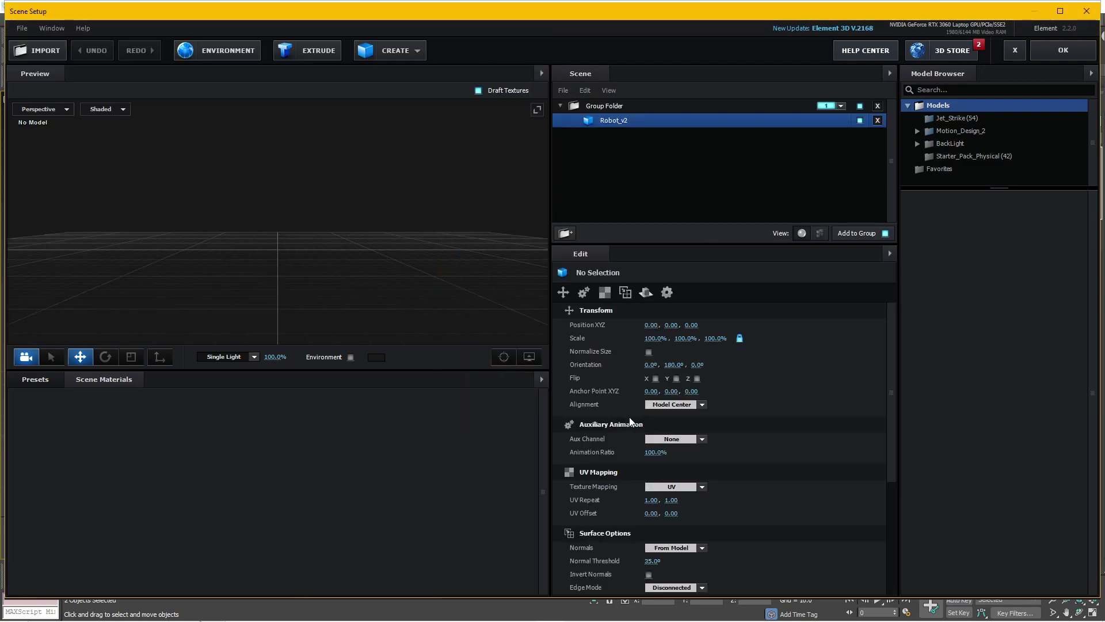
Normalize the robot's size, raise it on Y, apply the scene, then return to 3ds Max
click(649, 352)
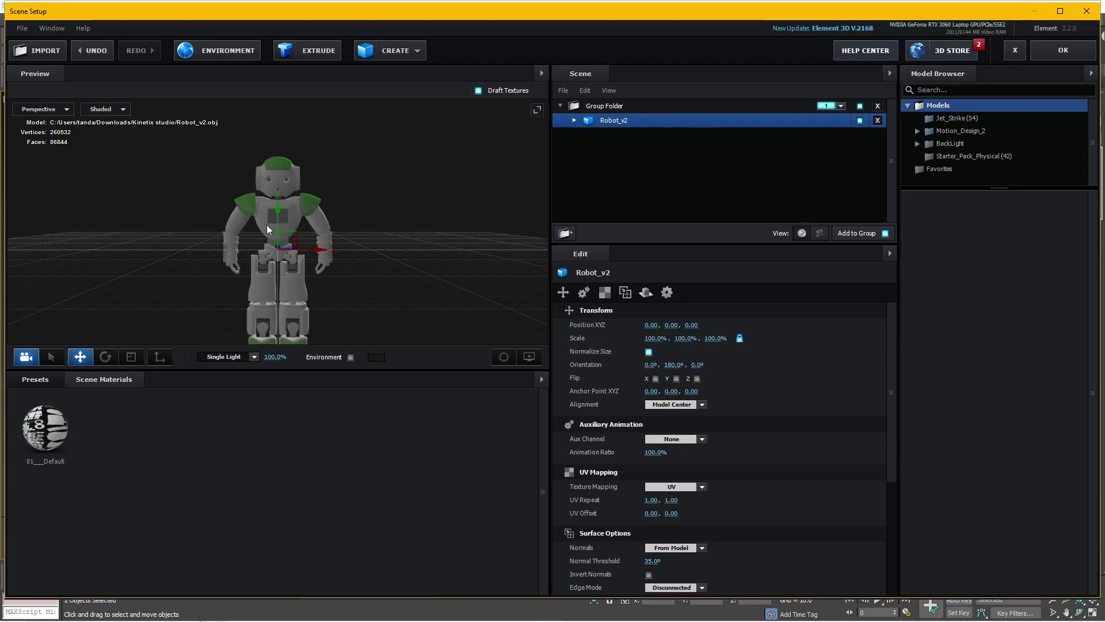
drag(281, 215, 285, 119)
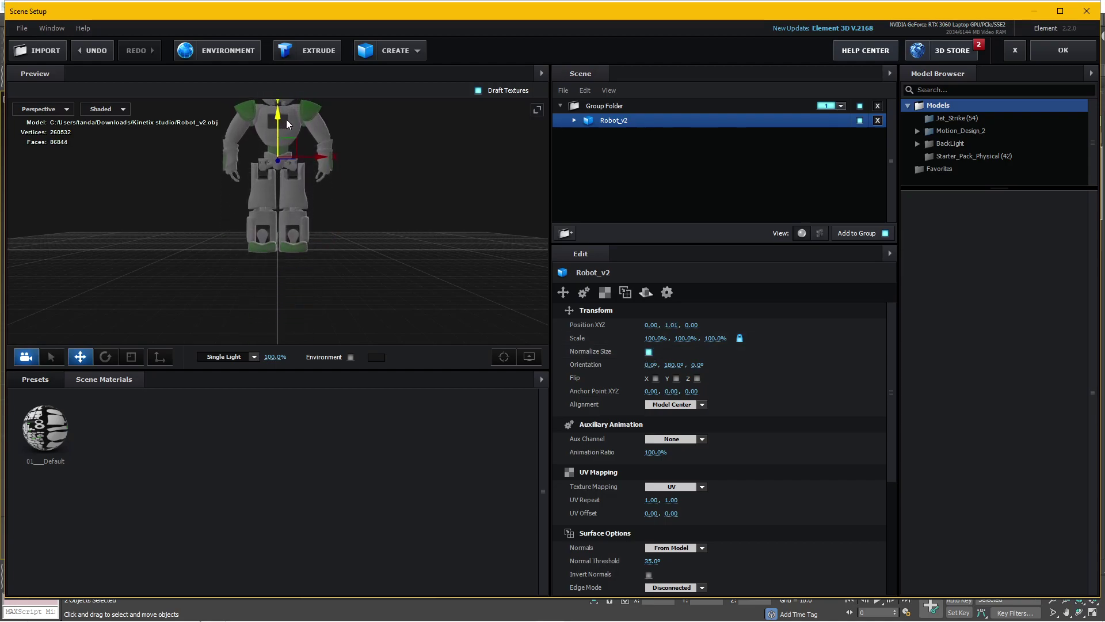
mouse_move(388, 219)
mouse_down()
mouse_move(451, 254)
mouse_move(310, 267)
mouse_move(433, 251)
mouse_up()
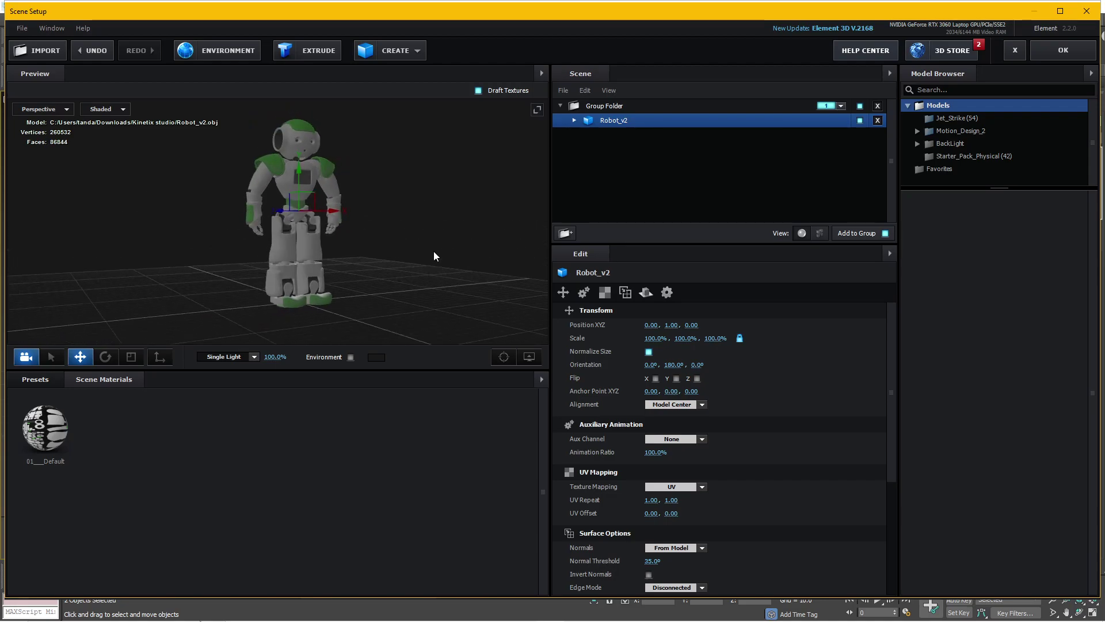
click(1063, 50)
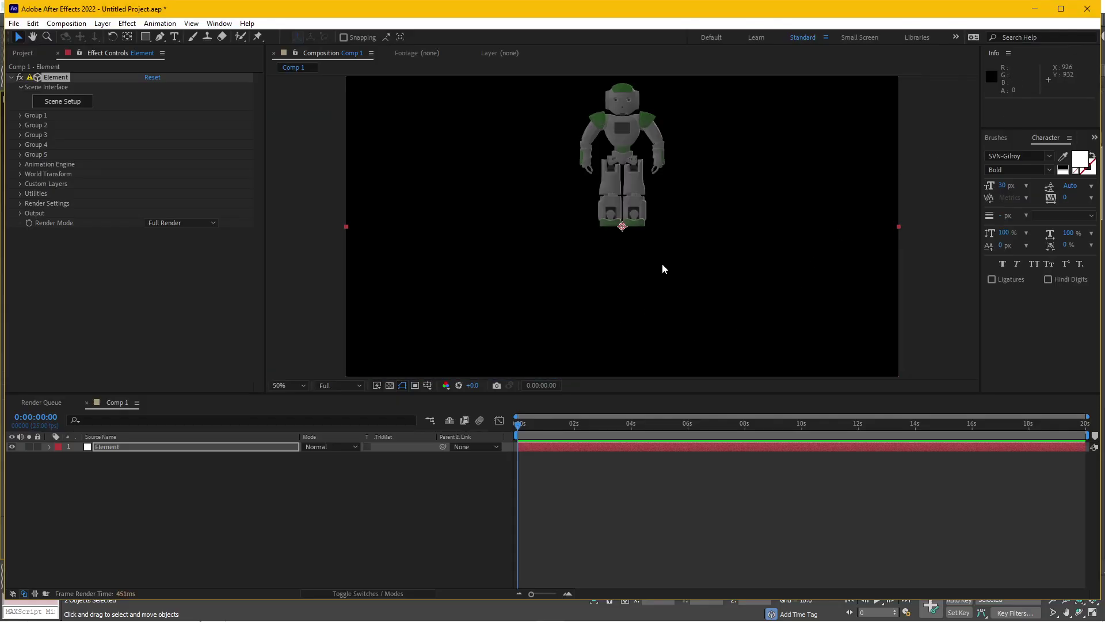
scroll(642, 182, down, 2)
scroll(637, 173, up, 2)
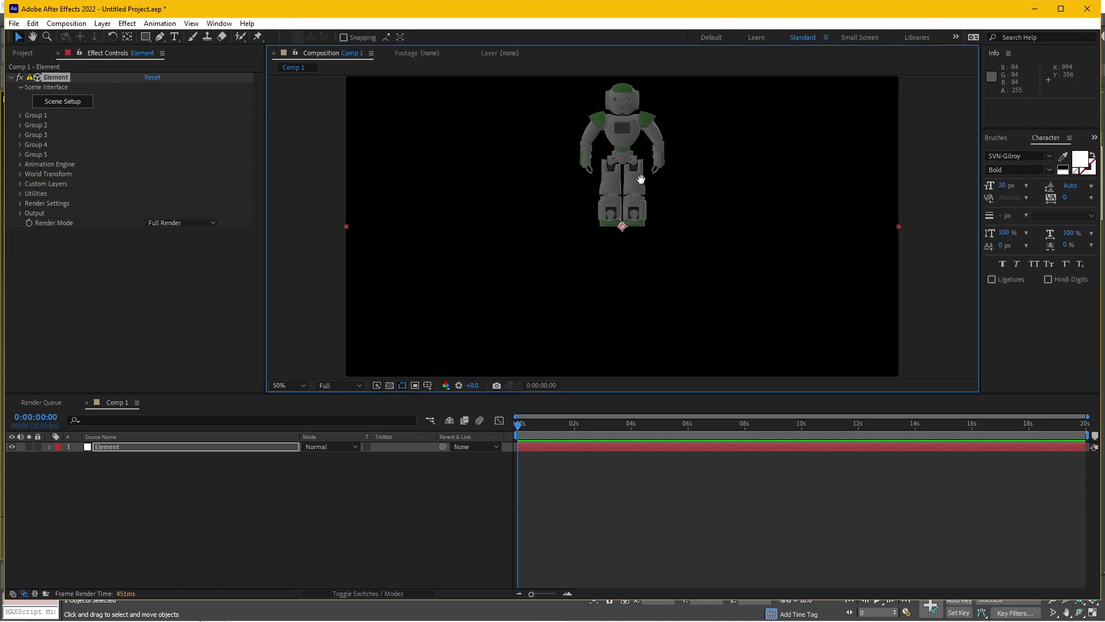
drag(633, 174, 647, 198)
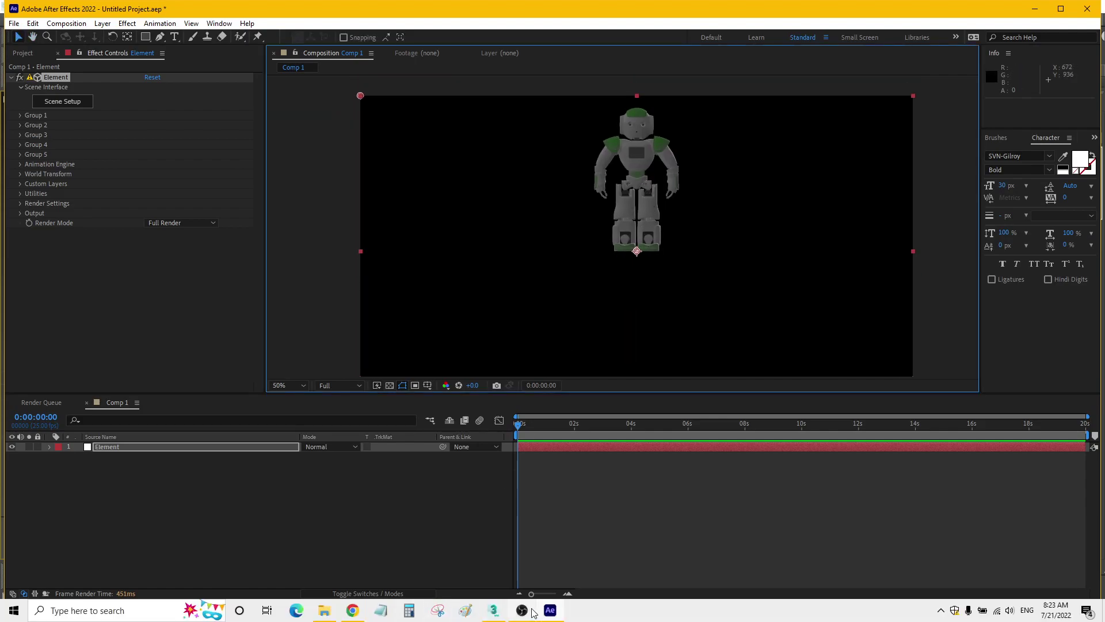
click(498, 615)
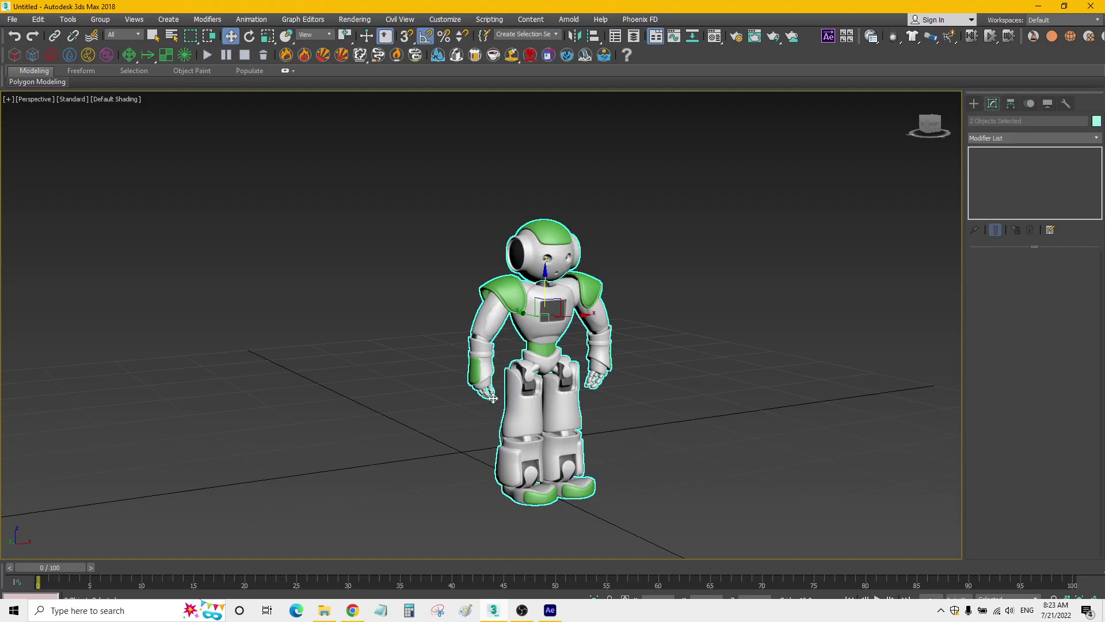
Cancel a trial move of the Body, then box-select both Head and Body meshes
click(388, 383)
click(528, 314)
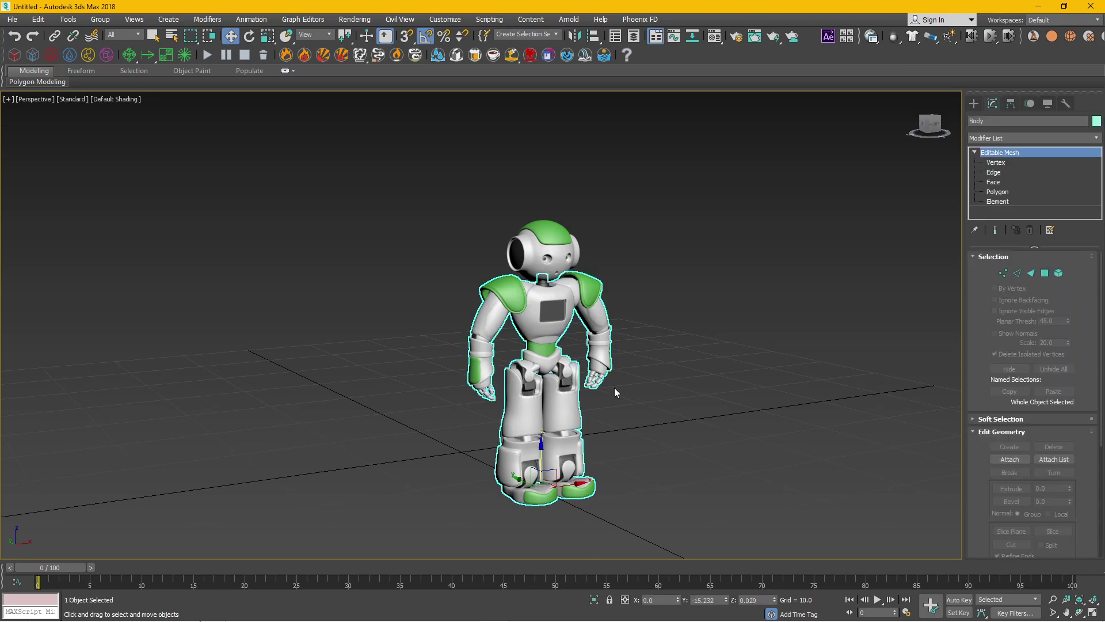
mouse_move(614, 388)
middle_down()
mouse_move(584, 335)
mouse_move(590, 367)
mouse_move(483, 348)
mouse_move(548, 368)
middle_up()
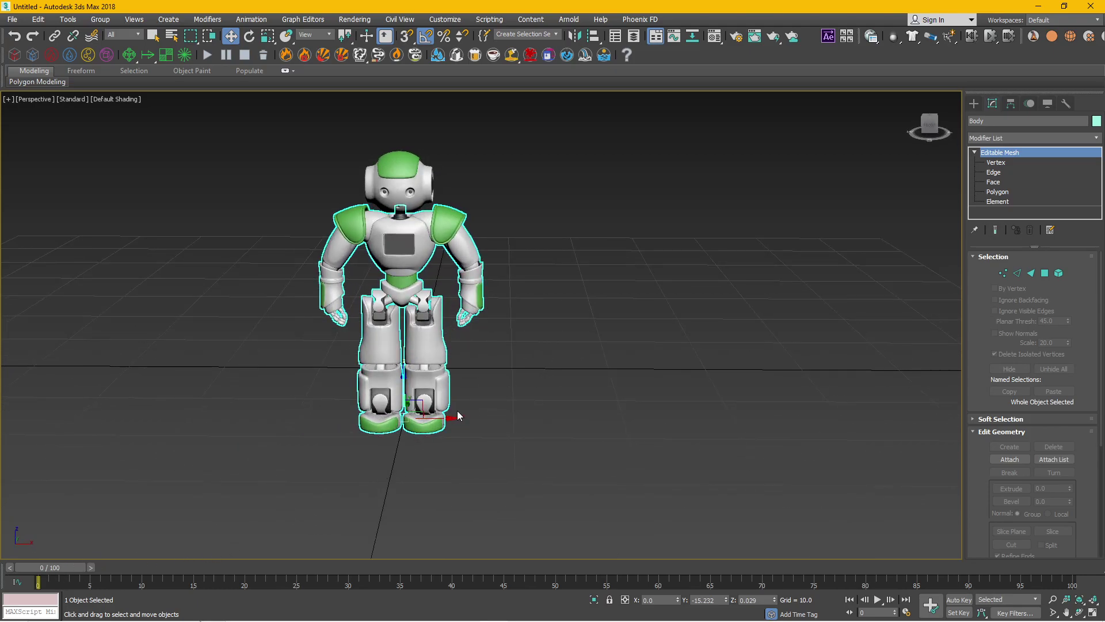
drag(438, 417, 754, 403)
right_click(755, 403)
click(399, 495)
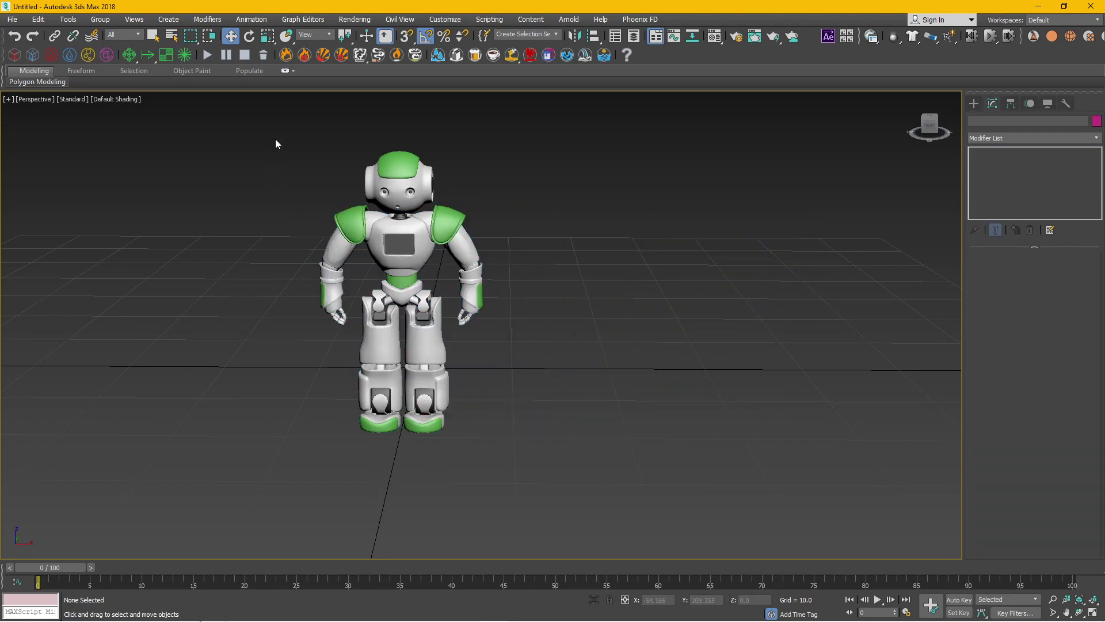
drag(276, 144, 627, 499)
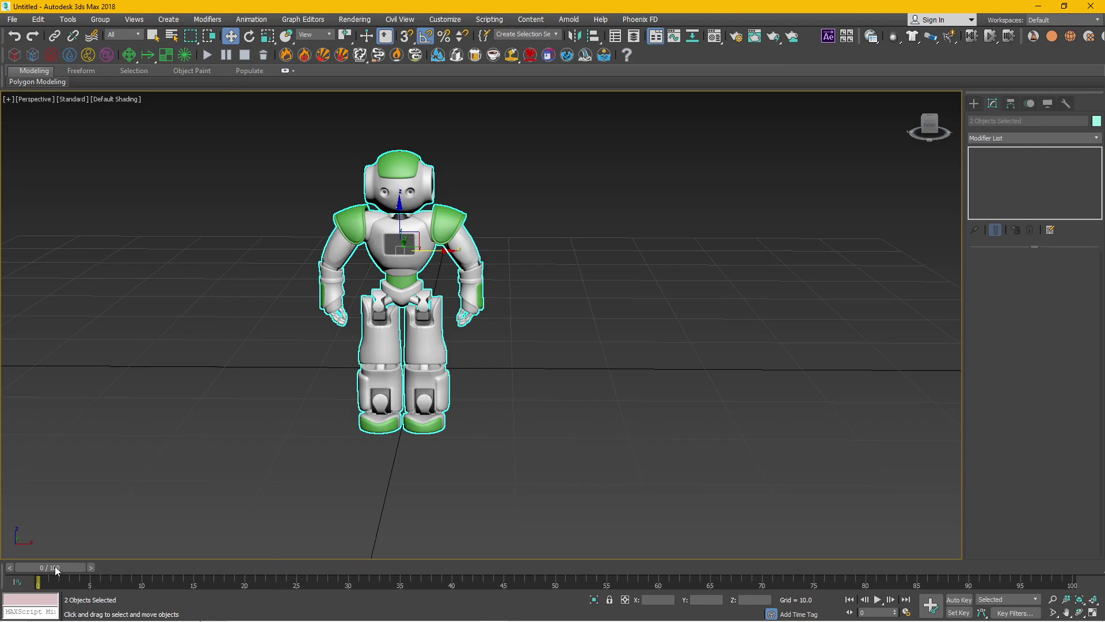
Scrub the timeline and box-select the robot with the Move tool active
mouse_move(60, 568)
mouse_down()
mouse_move(853, 568)
mouse_move(35, 568)
mouse_move(386, 567)
mouse_move(30, 582)
mouse_move(851, 538)
mouse_move(1041, 547)
mouse_move(57, 553)
mouse_move(1054, 541)
mouse_move(35, 547)
mouse_up()
key(w)
key(w)
drag(535, 132, 397, 282)
key(q)
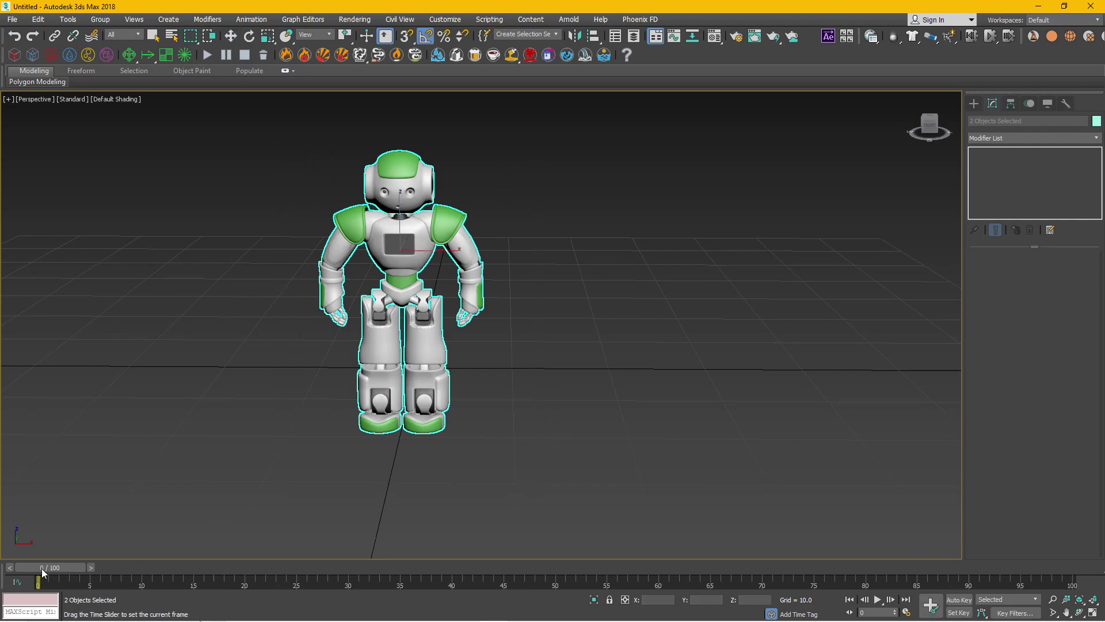
key(w)
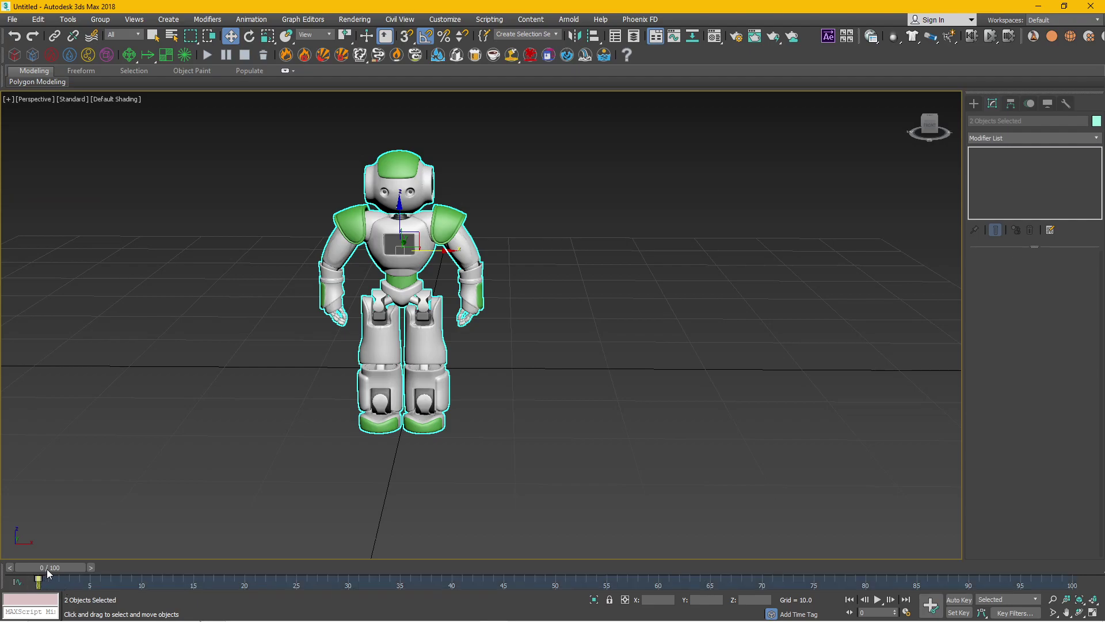
drag(47, 569, 86, 569)
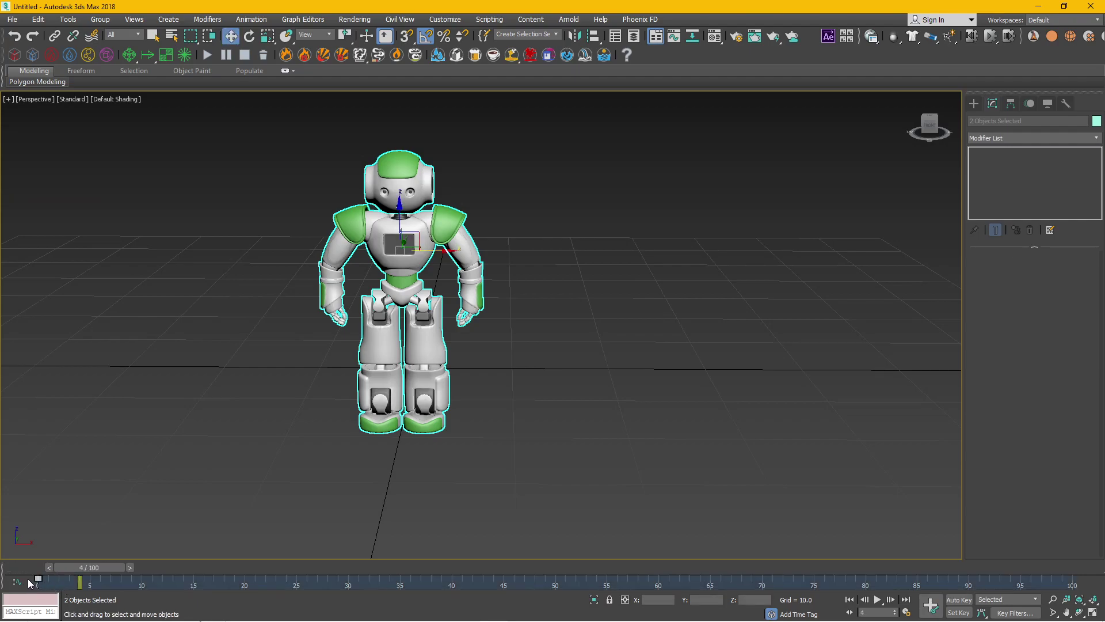
drag(53, 577, 47, 584)
mouse_move(84, 568)
mouse_down()
mouse_move(45, 567)
mouse_move(1072, 570)
mouse_up()
At frame 100, turn on Auto Key and box-select both robot objects
key(w)
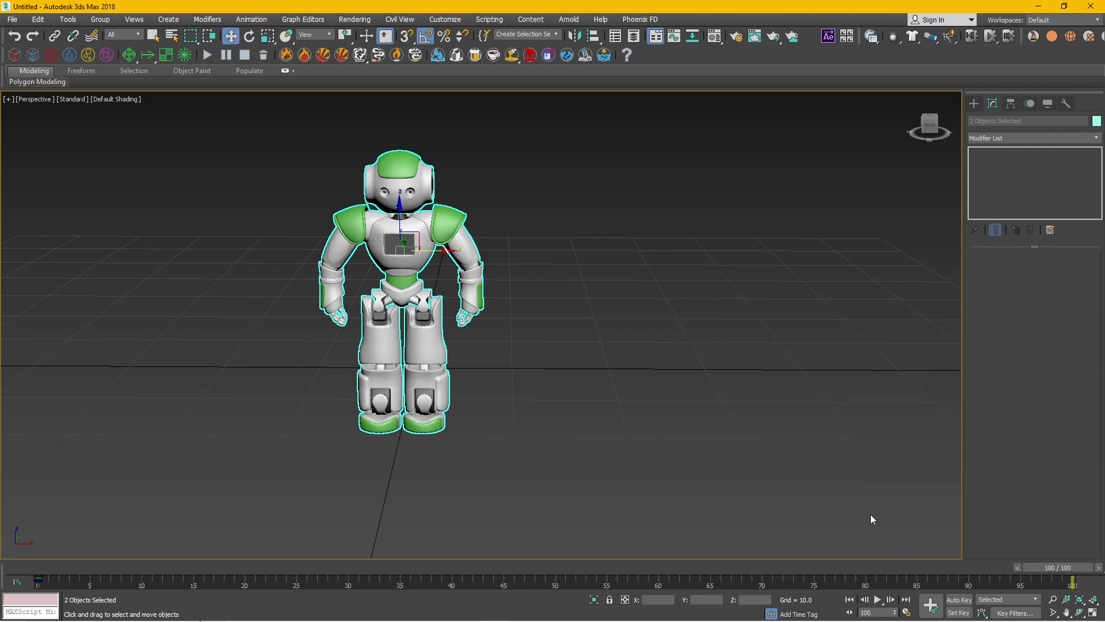
click(960, 600)
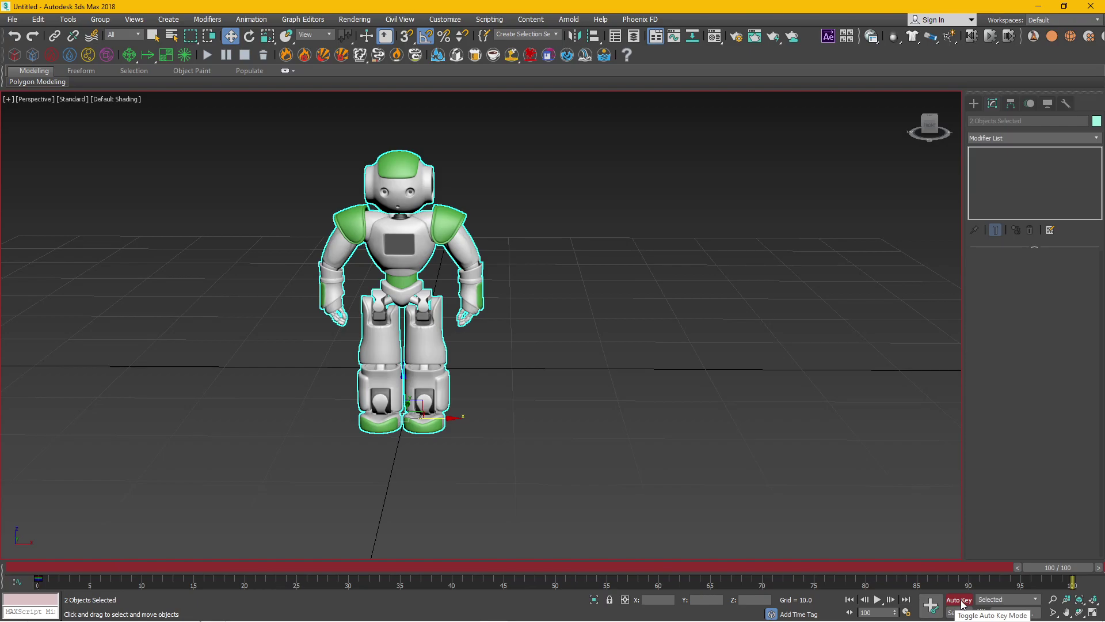
drag(554, 124, 436, 324)
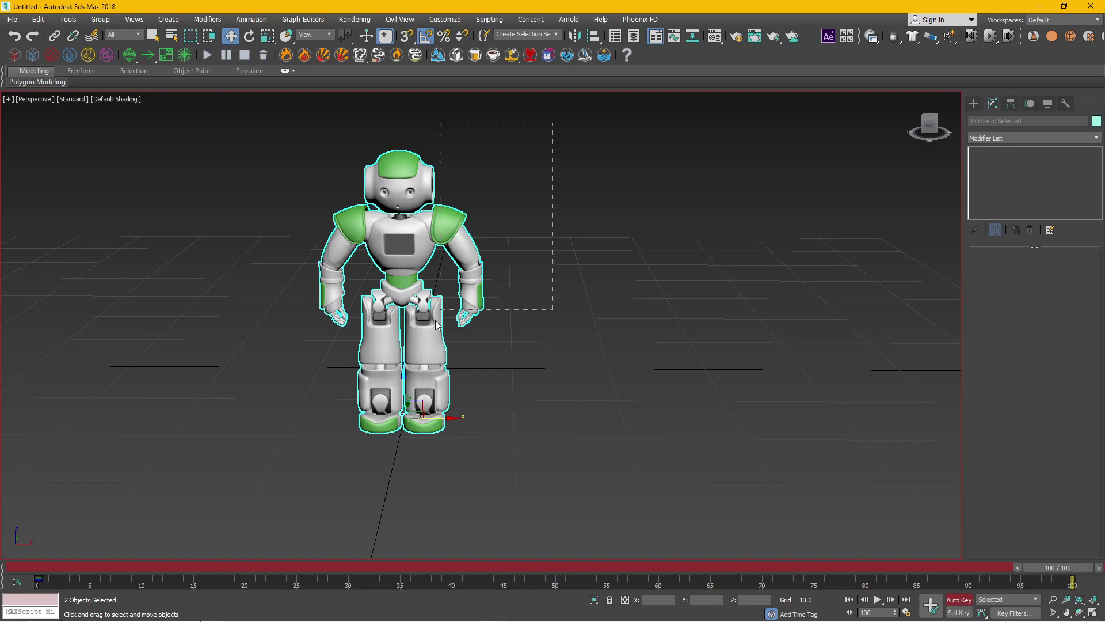
drag(286, 549, 286, 550)
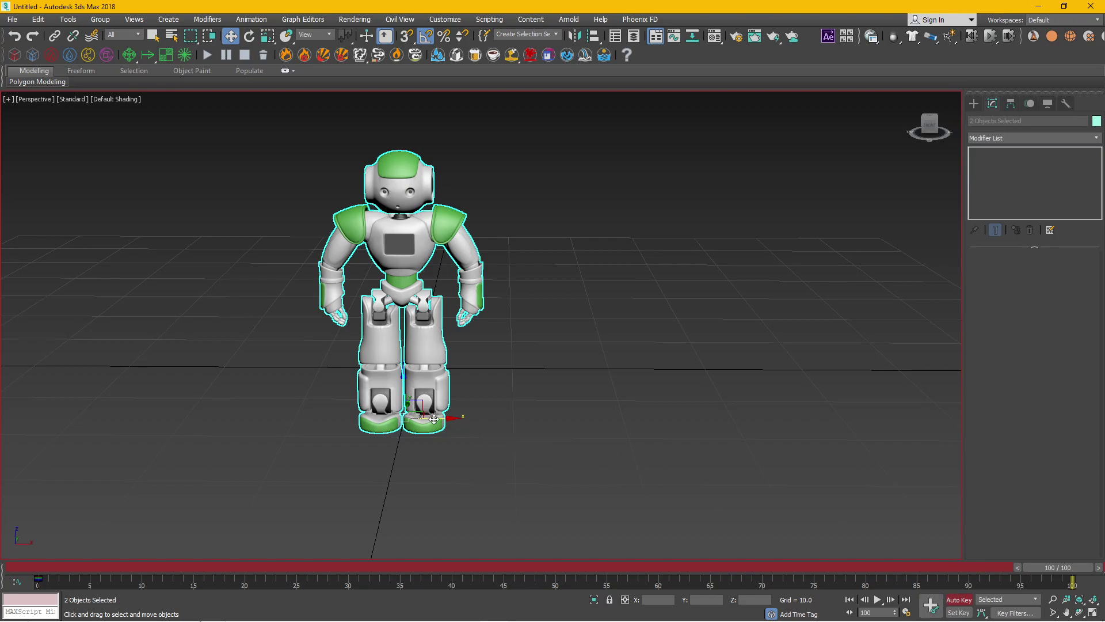
Key the robot moved right at frame 100, then return the time slider to frame 0
drag(436, 421, 769, 422)
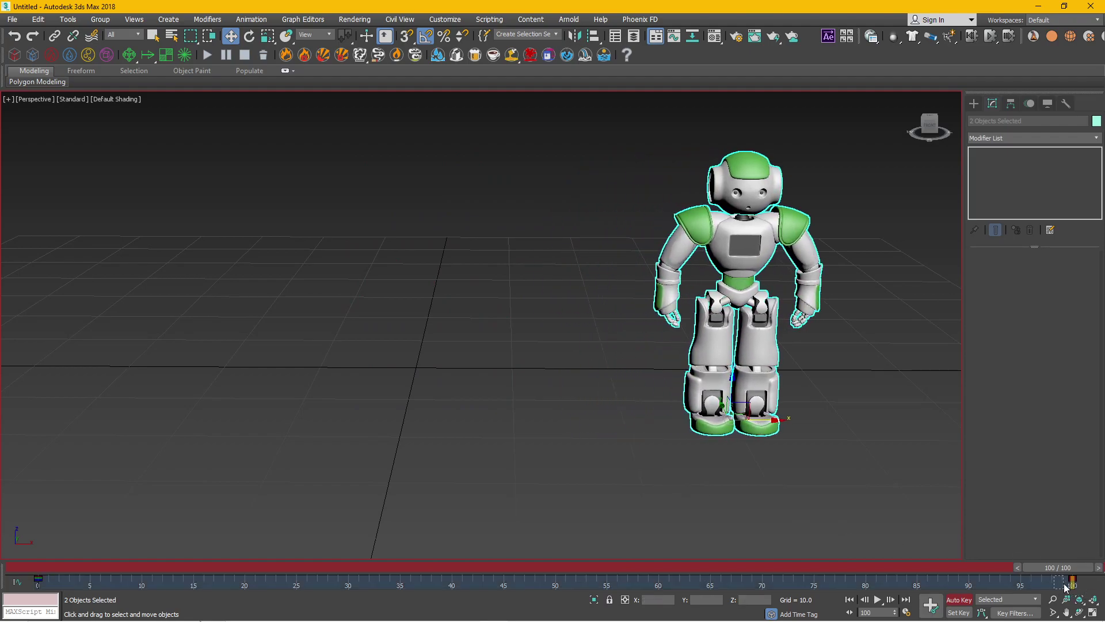
key(comma)
key(comma)
key(comma)
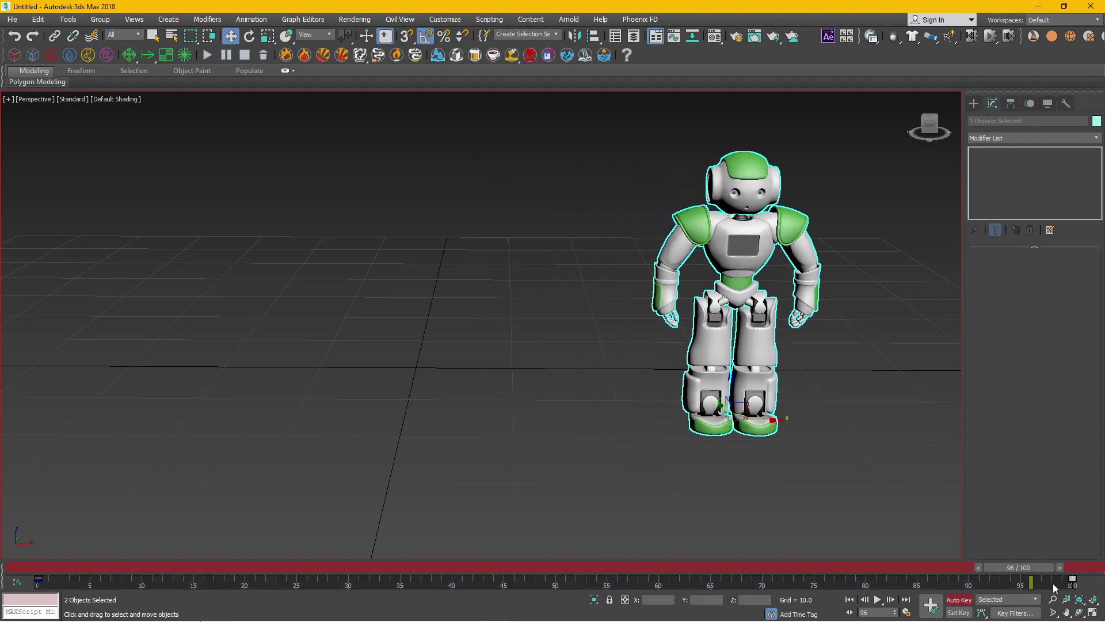
click(1073, 578)
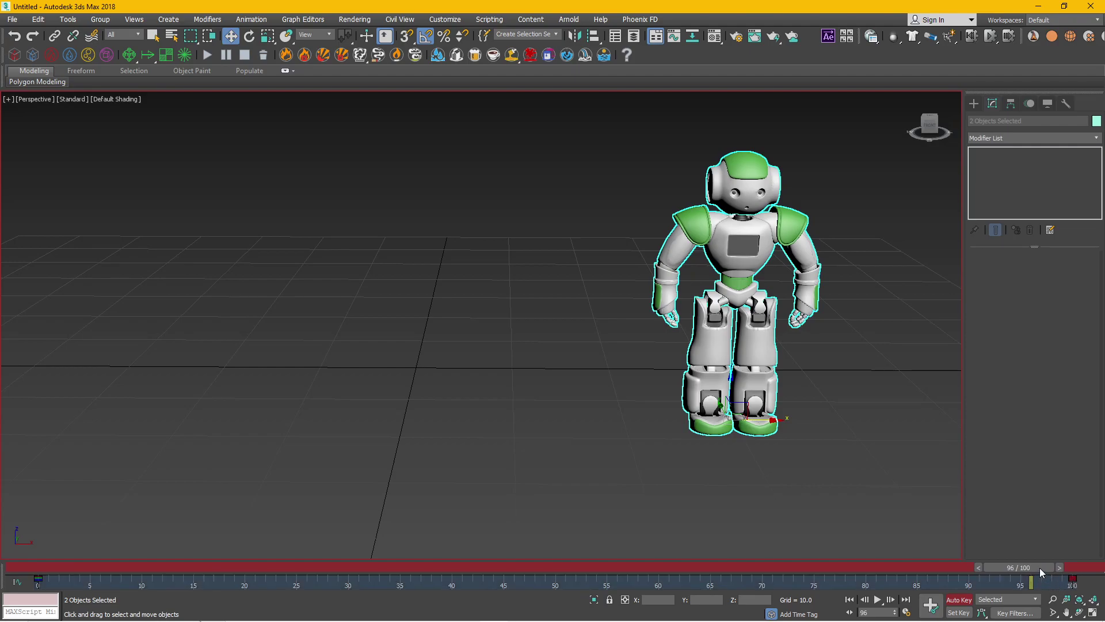
mouse_move(1019, 567)
mouse_down()
mouse_move(75, 589)
mouse_move(280, 567)
mouse_move(1019, 560)
mouse_move(12, 594)
mouse_move(413, 567)
mouse_move(1058, 568)
mouse_move(230, 568)
mouse_move(39, 582)
mouse_move(708, 548)
mouse_move(1044, 553)
mouse_move(47, 570)
mouse_move(536, 547)
mouse_move(1054, 567)
mouse_move(55, 568)
mouse_up()
Turn Auto Key off, scrub to preview the slide, and orbit the viewport
key(w)
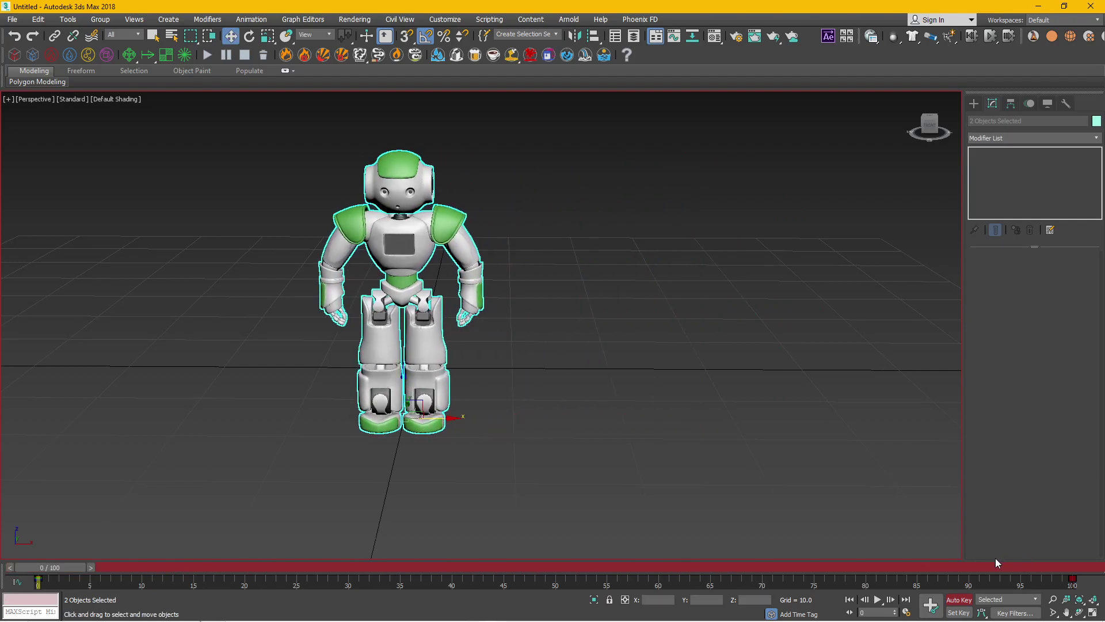
click(969, 599)
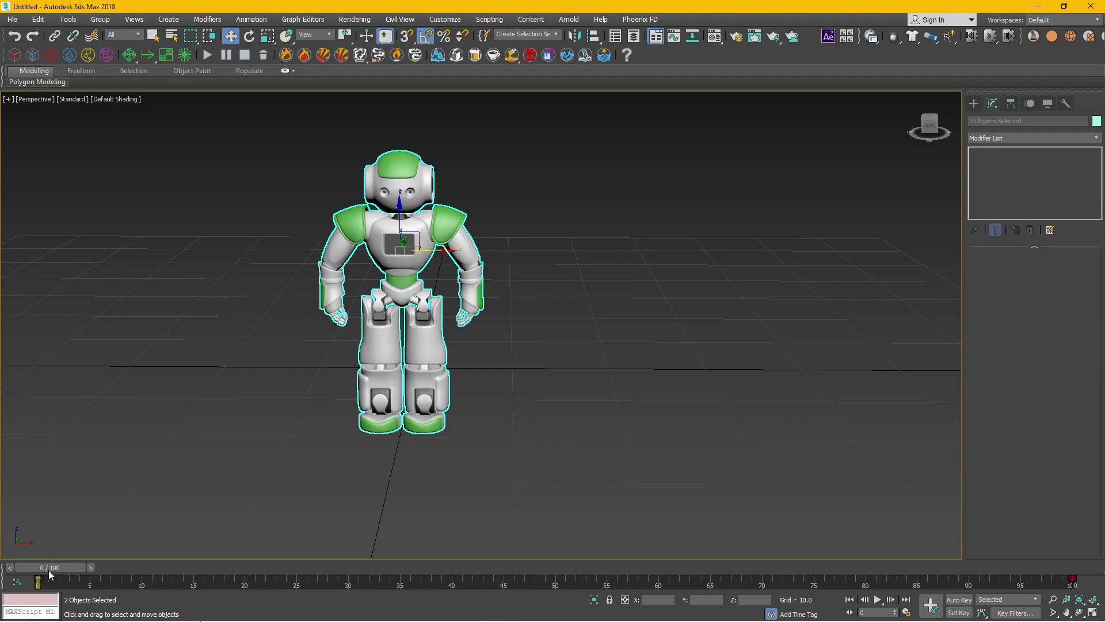
mouse_move(58, 567)
mouse_down()
mouse_move(835, 585)
mouse_move(38, 583)
mouse_up()
alt+middle_drag(208, 397, 257, 412)
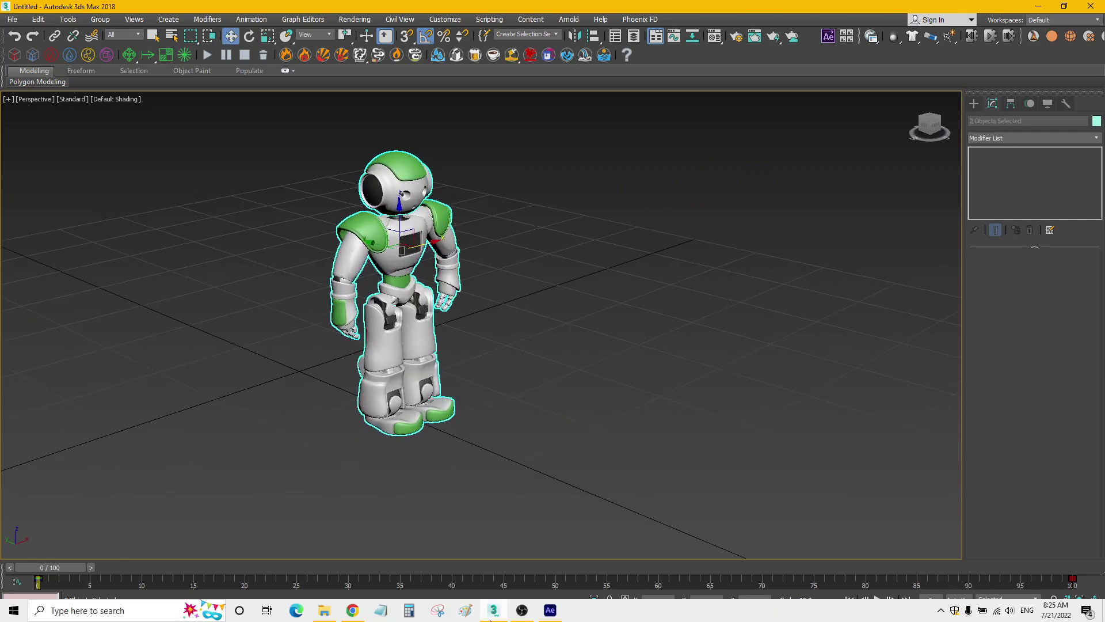
Check the Element effect controls in After Effects, then return to the 3ds Max scene
click(563, 612)
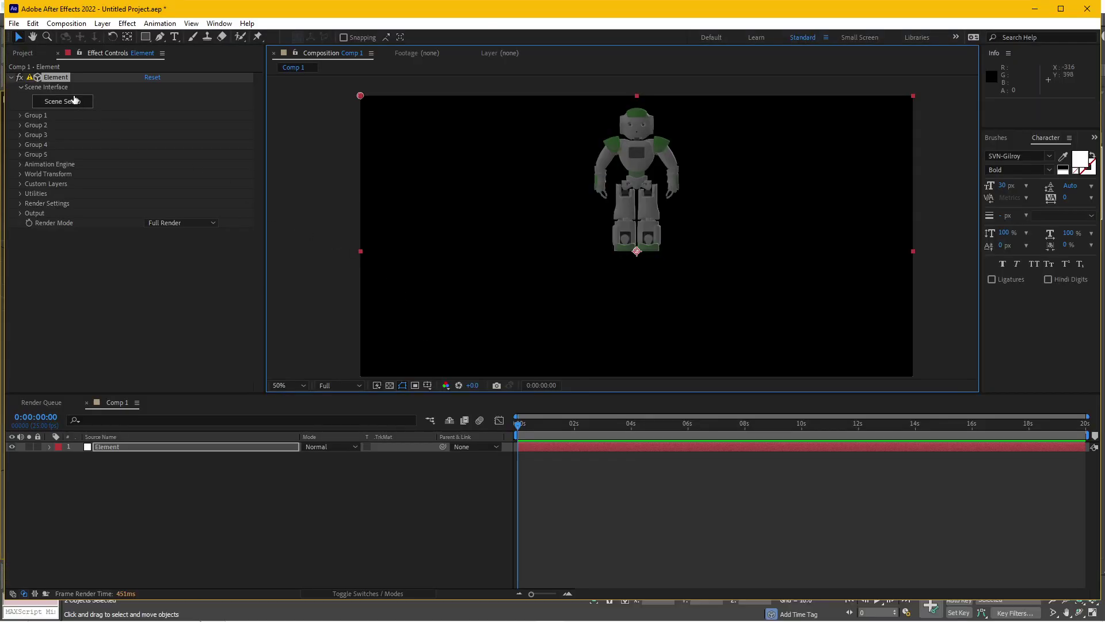
click(144, 82)
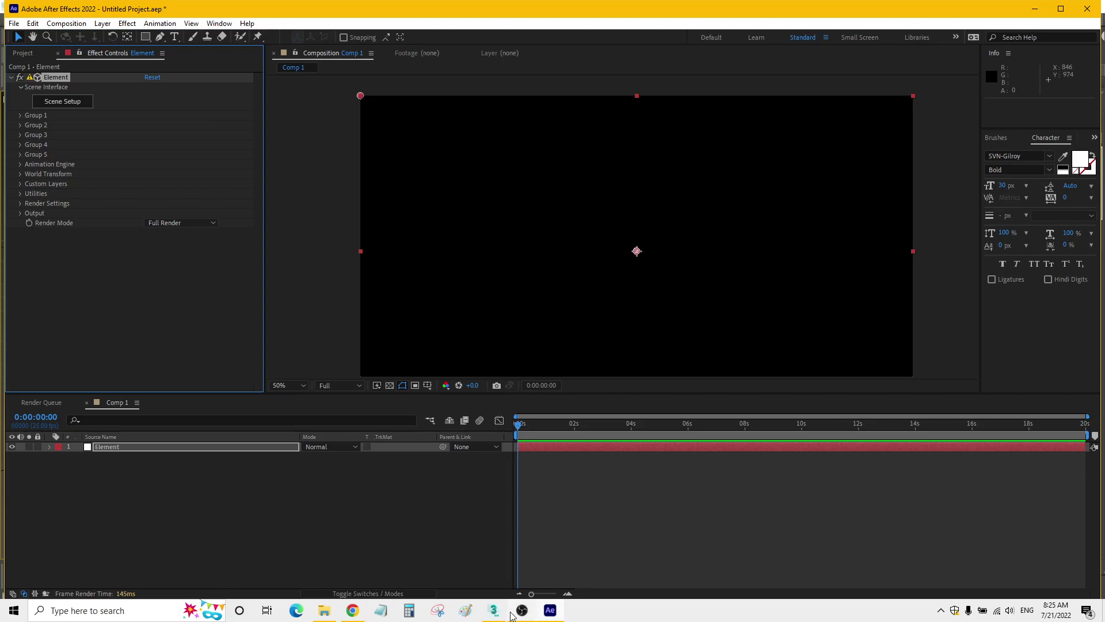
click(494, 611)
click(522, 611)
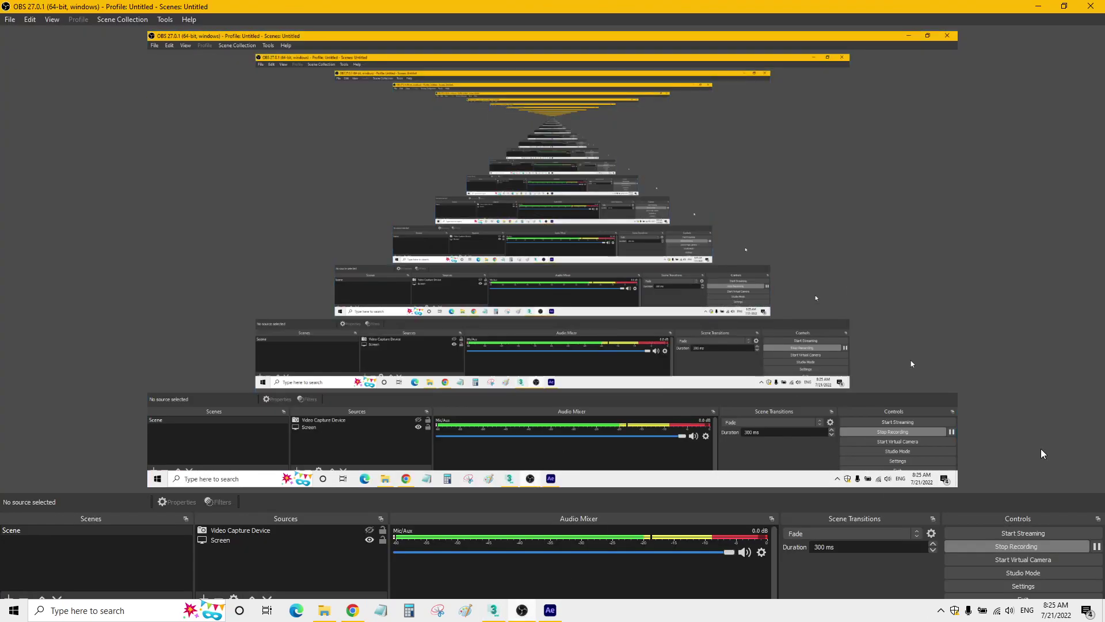
click(1038, 7)
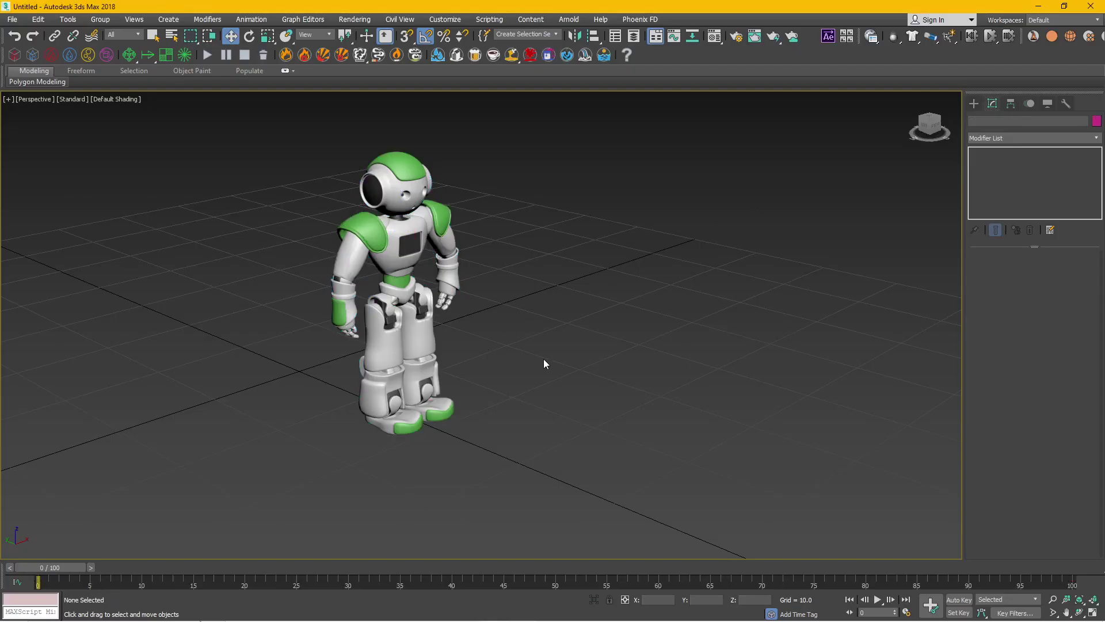
Put the time slider back at frame 0 and marquee-select both robot objects
drag(252, 121, 596, 475)
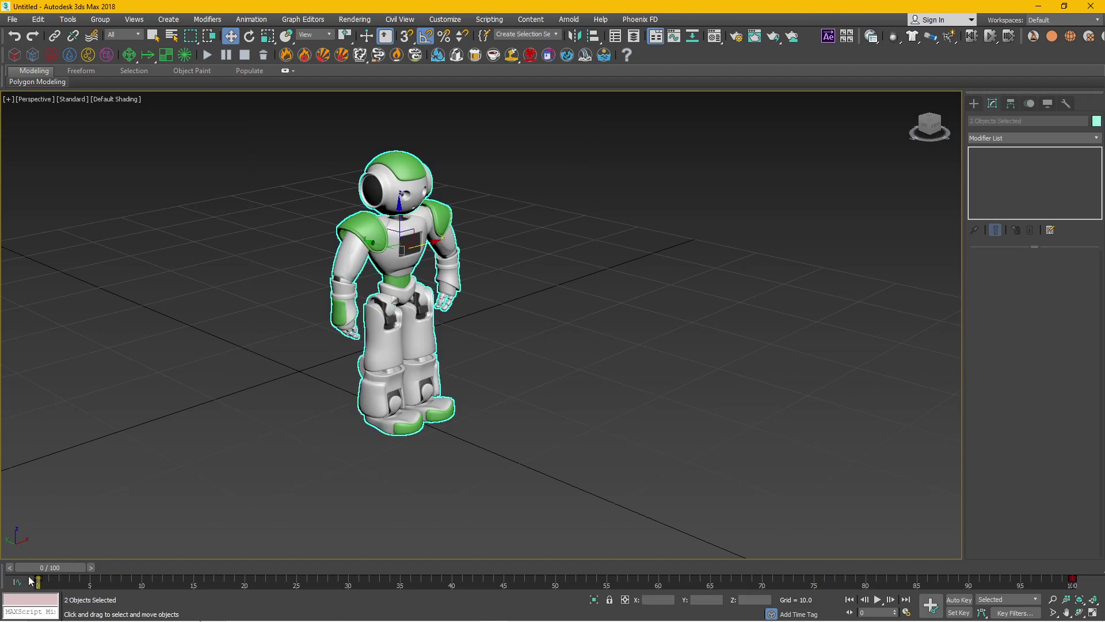
mouse_move(51, 567)
mouse_down()
mouse_move(800, 555)
mouse_move(38, 567)
mouse_up()
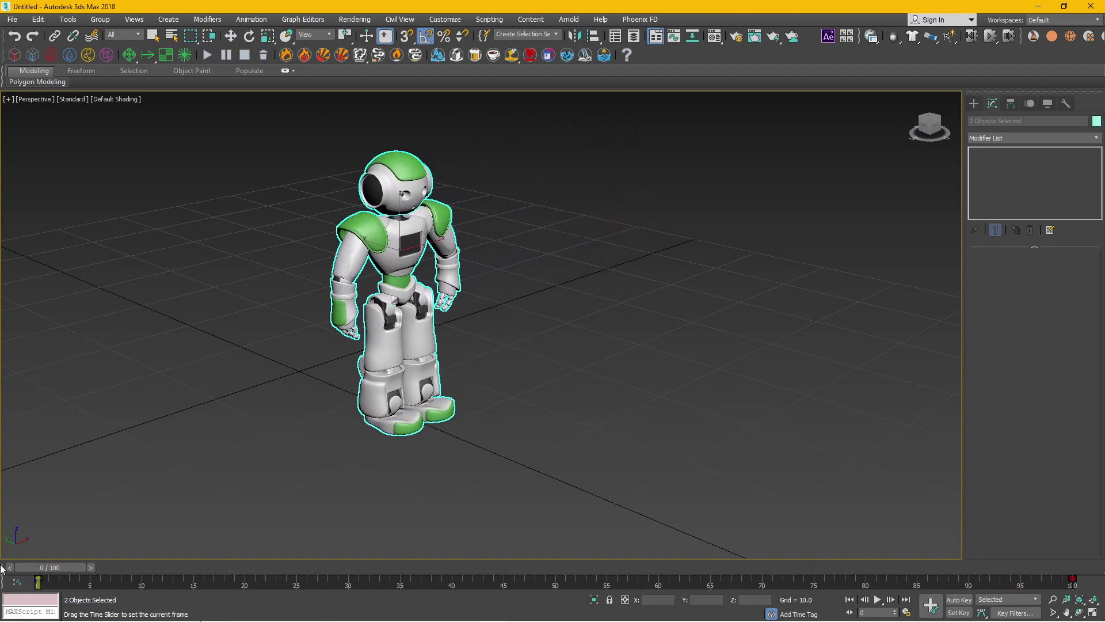
key(w)
click(619, 416)
drag(246, 144, 605, 476)
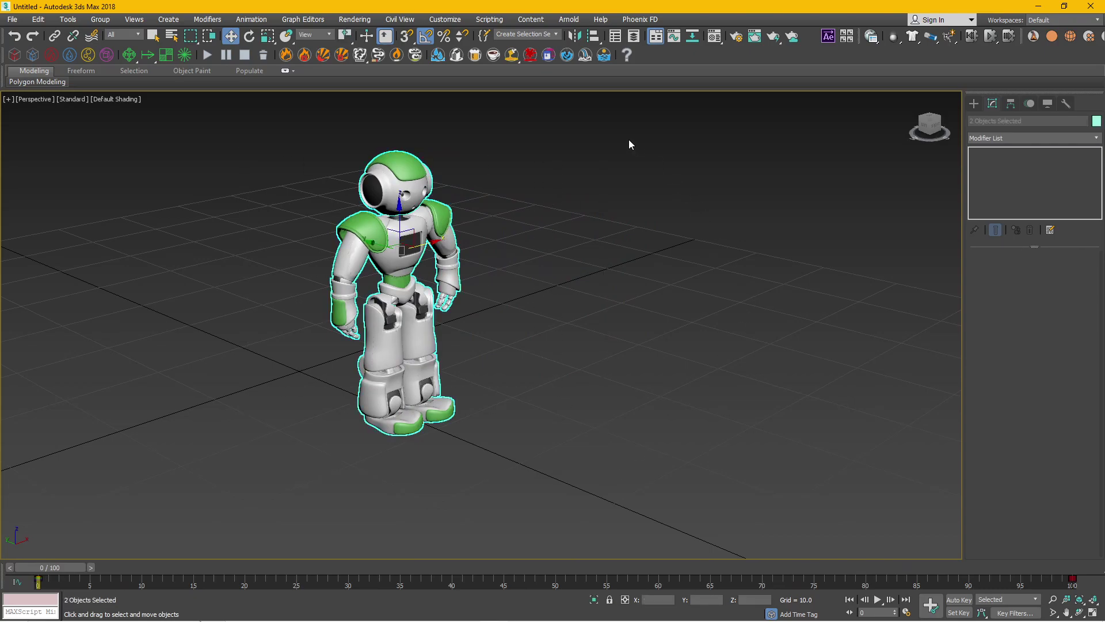
Browse File Explorer up to the Kinetix studio folder and select exportobjseq.ms
click(323, 615)
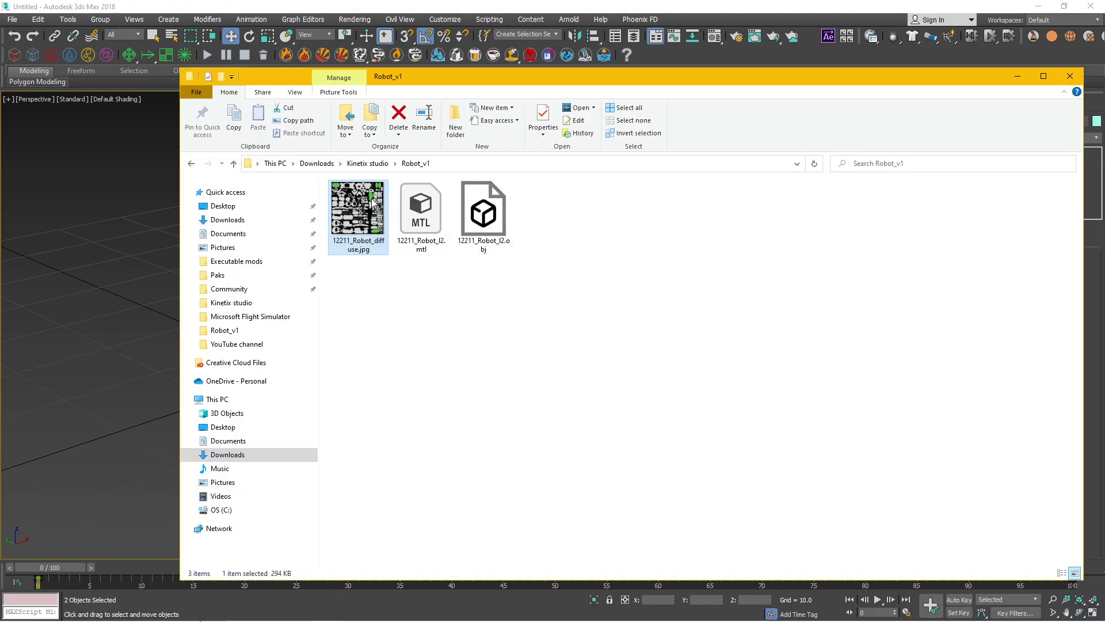
click(368, 164)
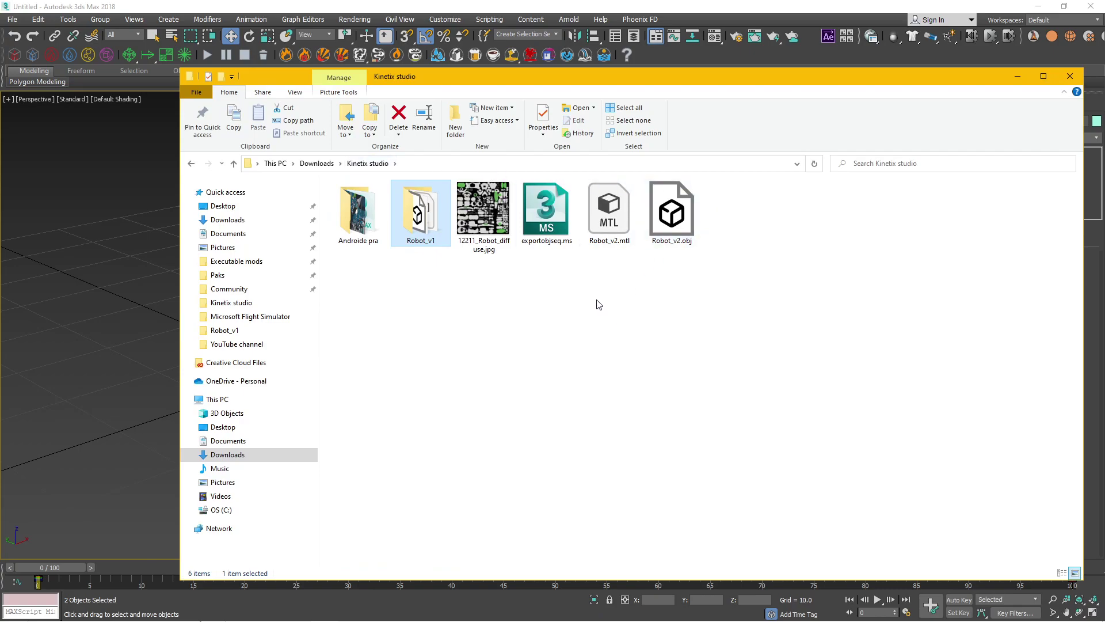
click(549, 210)
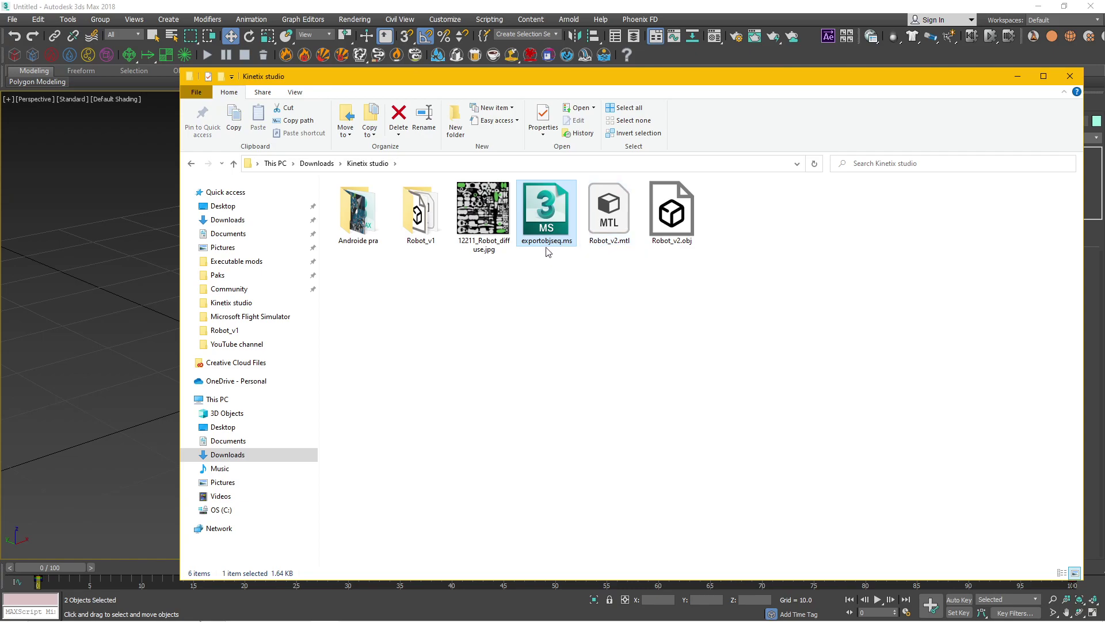
Select the robot and run exportobjseq.ms from Downloads > Kinetix studio via Scripting > Run Script
click(455, 64)
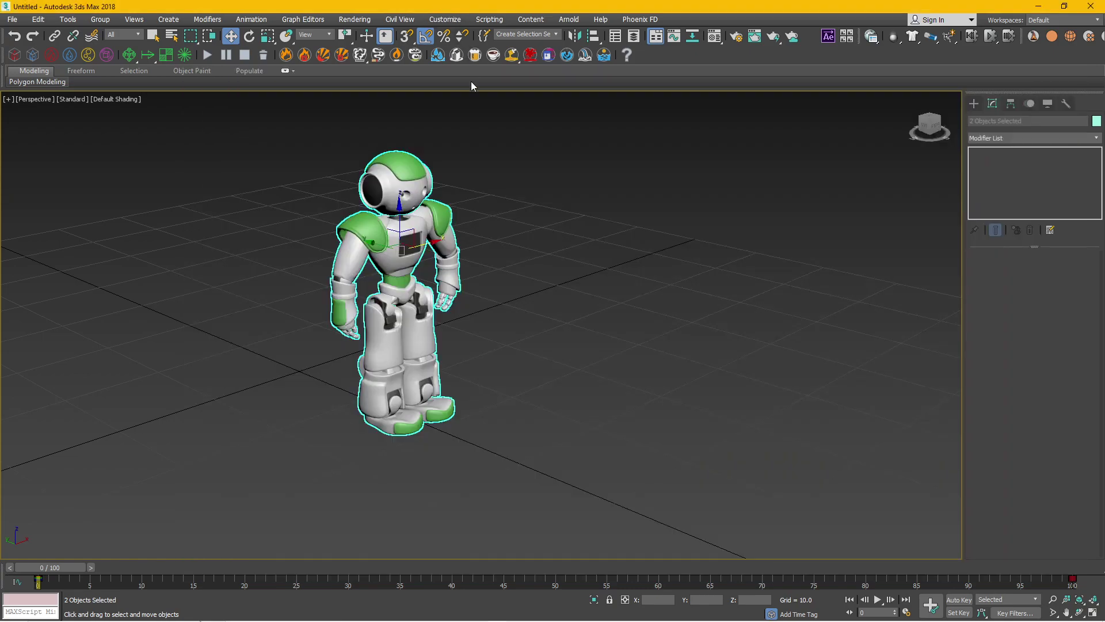
drag(255, 126, 547, 438)
click(487, 20)
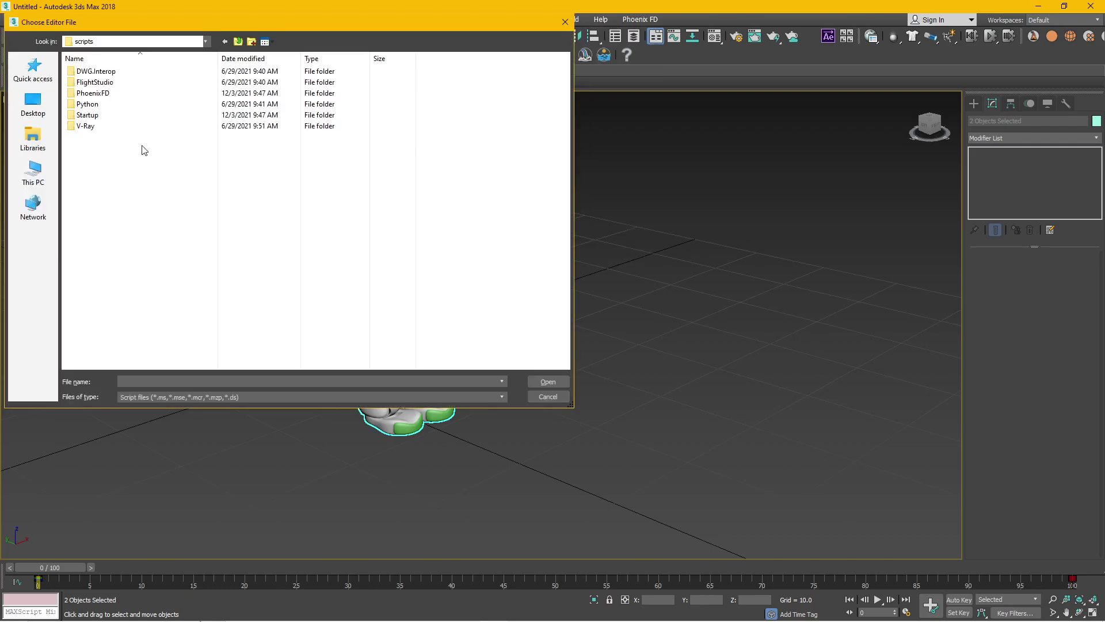
click(32, 171)
double_click(125, 115)
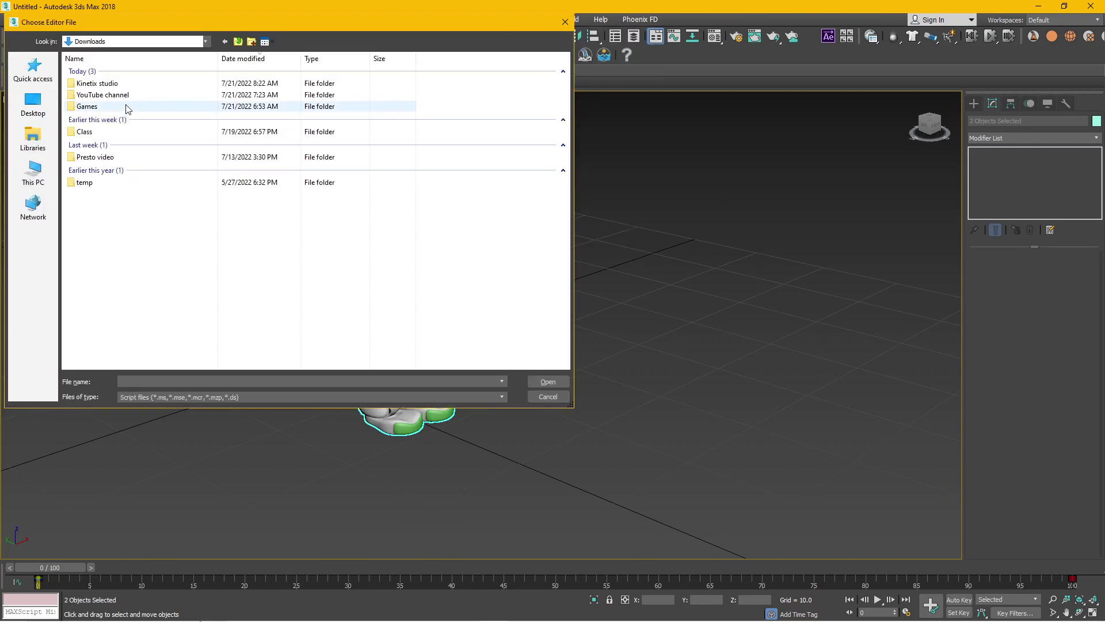
double_click(115, 82)
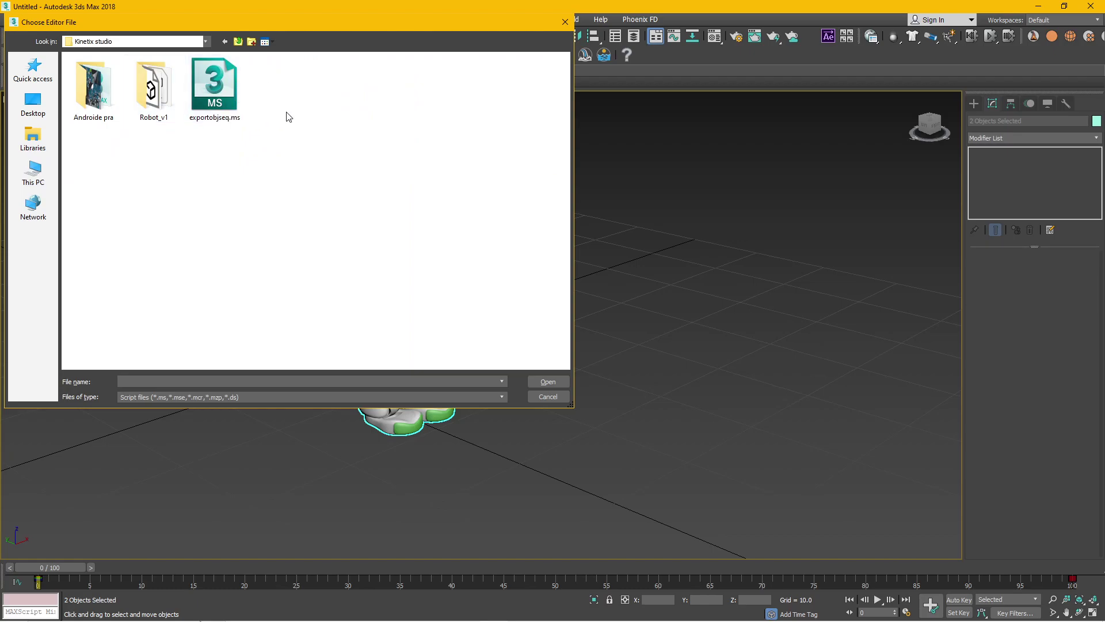
double_click(225, 90)
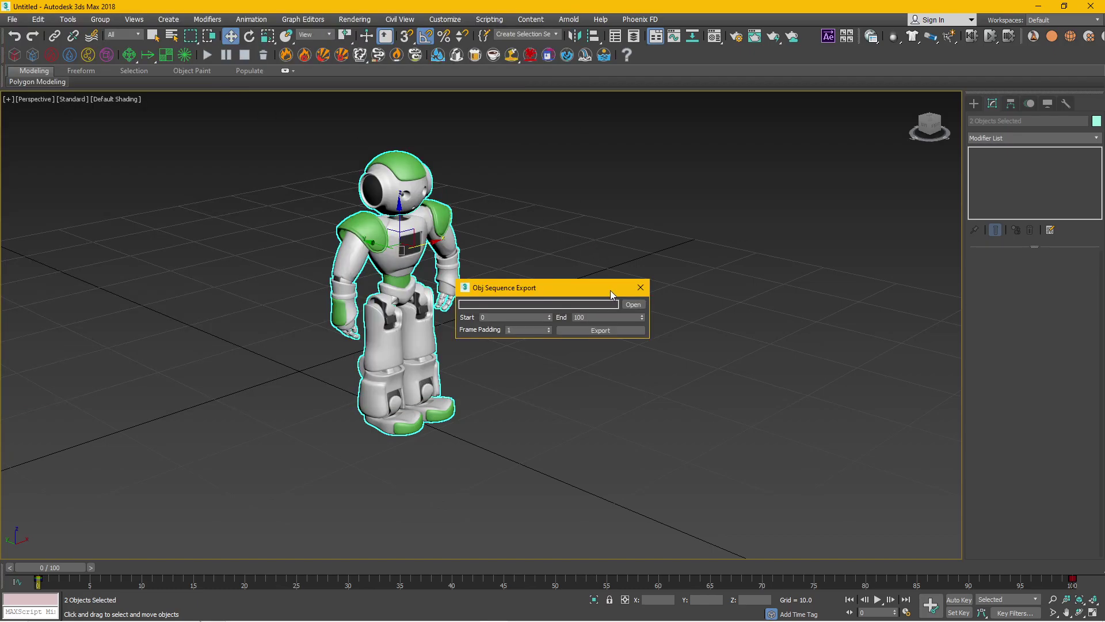
Move the Obj Sequence Export window aside and check the start and end frame values
drag(568, 285, 743, 146)
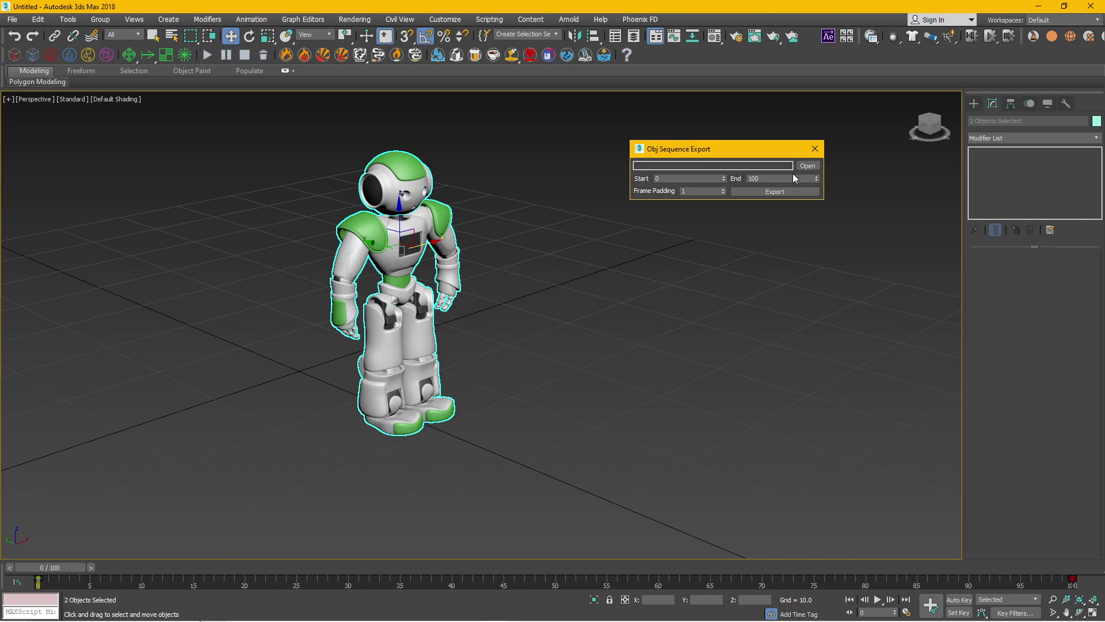
double_click(657, 179)
key(Tab)
Set the export file to Seq_ inside a new Seq folder in Kinetix studio
click(807, 166)
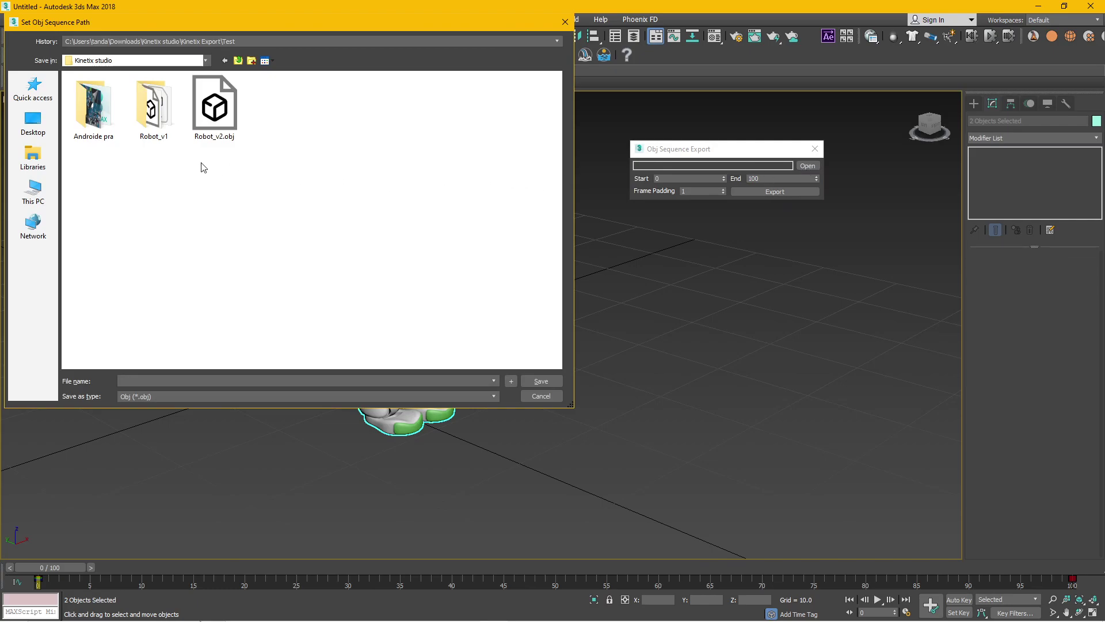
click(252, 60)
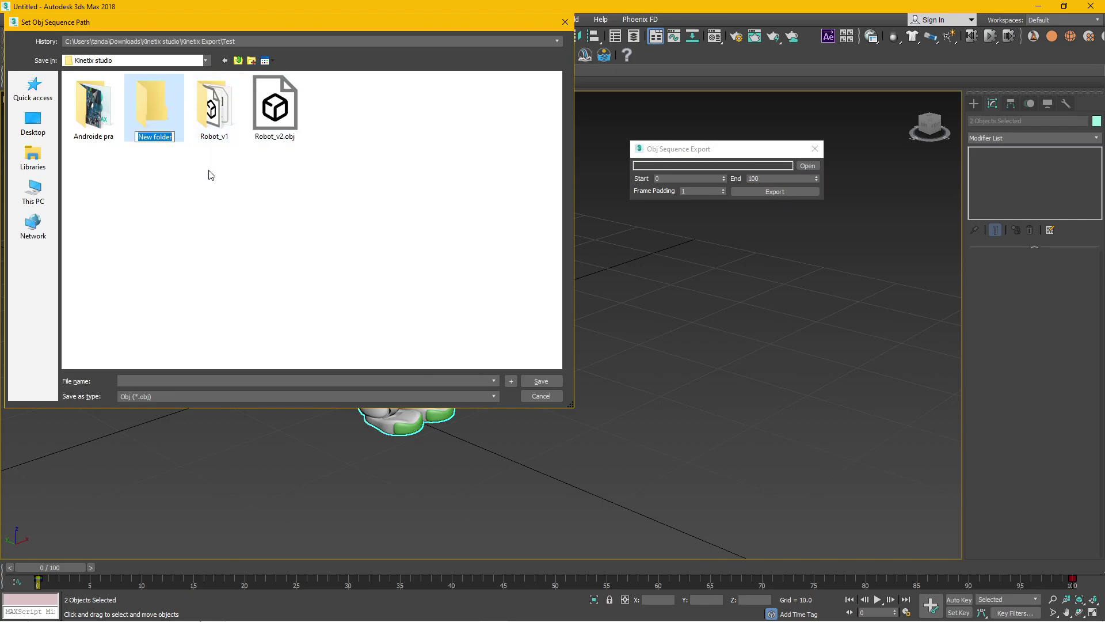
text(Seq)
key(Return)
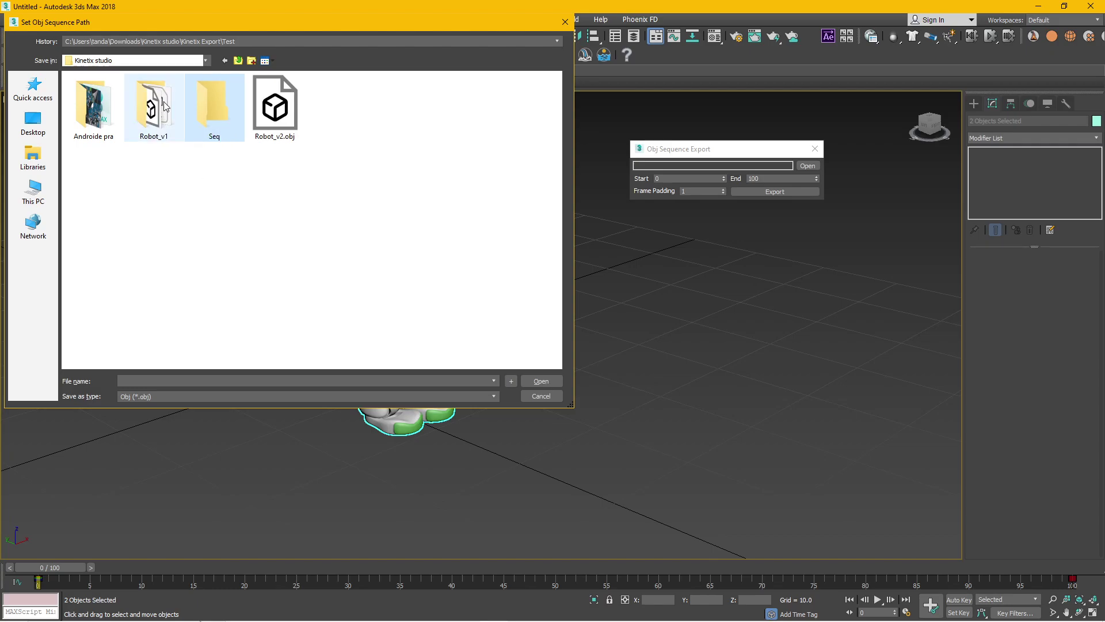
double_click(222, 112)
click(172, 383)
text(Seq_)
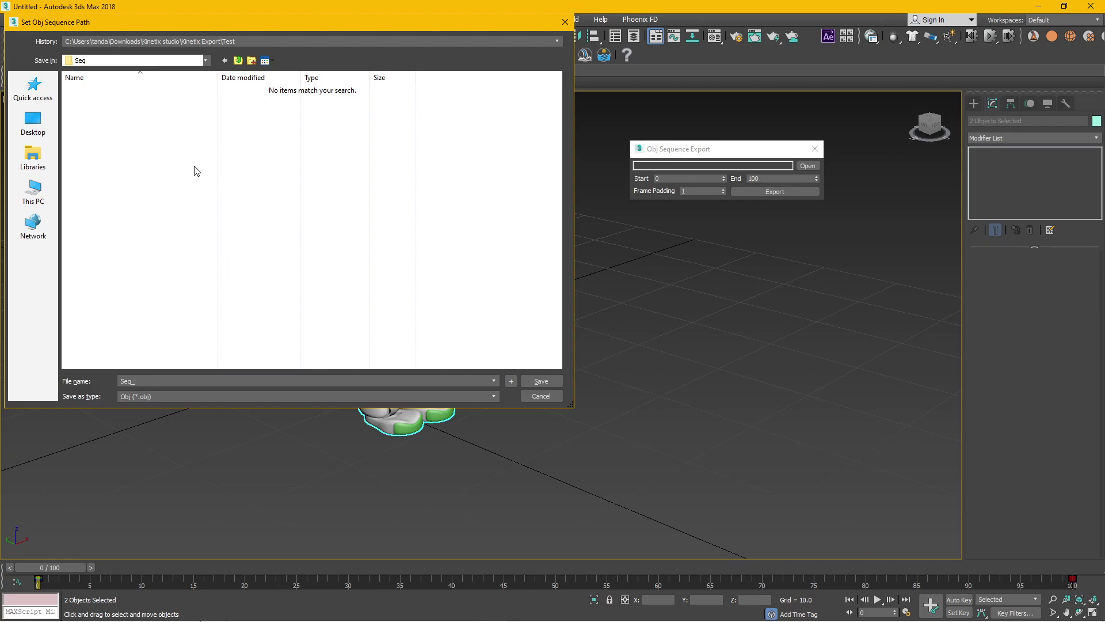
click(537, 382)
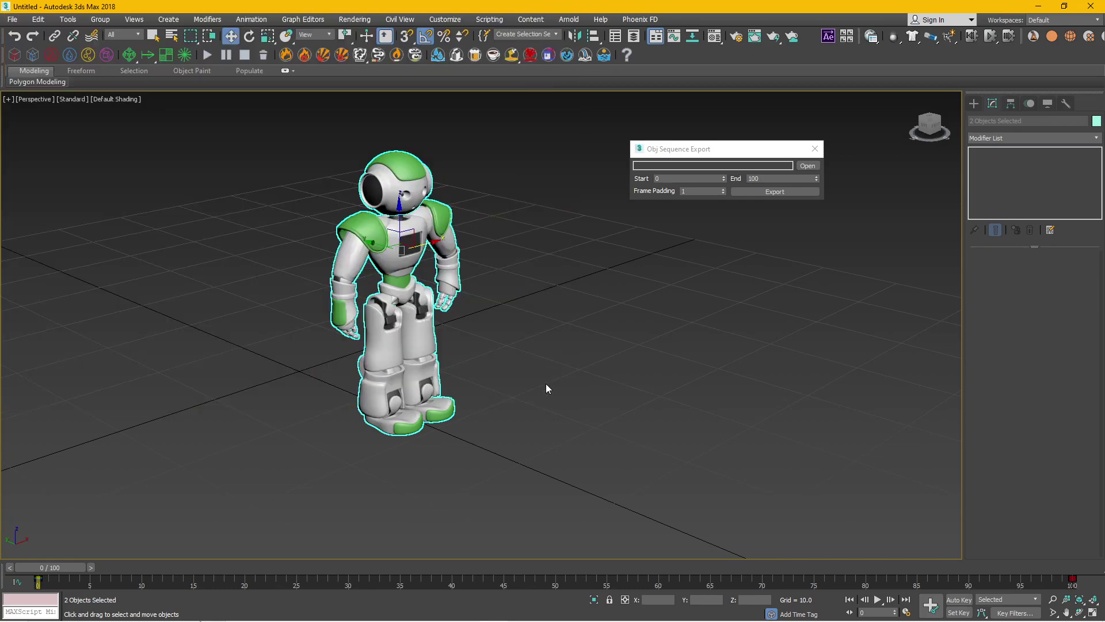
Export the robot's OBJ sequence for frames 0–100, then move the export window aside
click(770, 192)
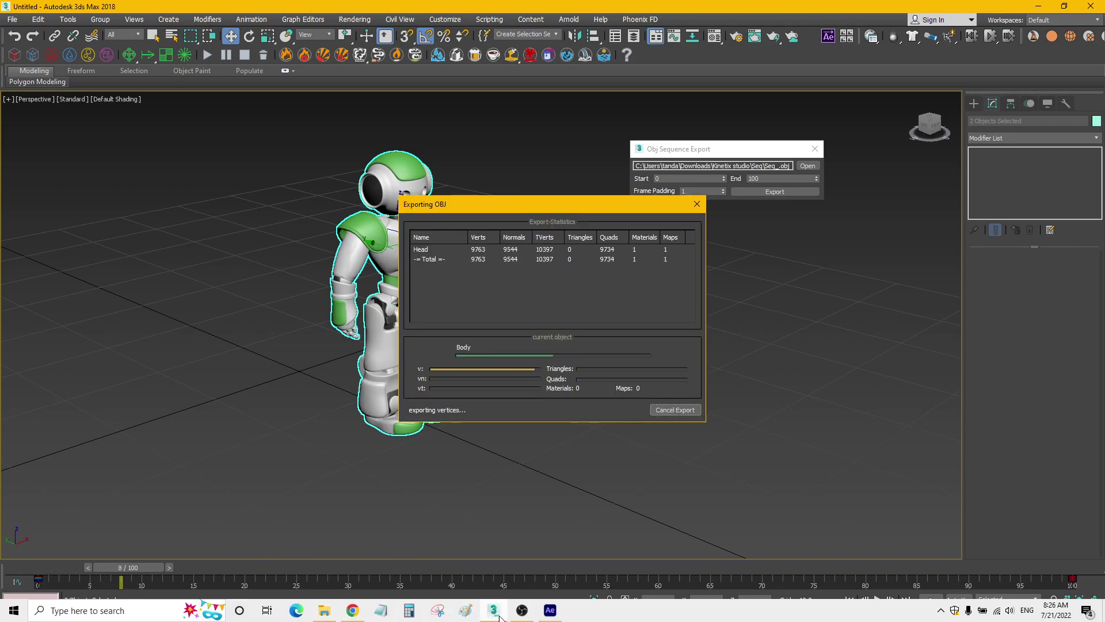
click(521, 610)
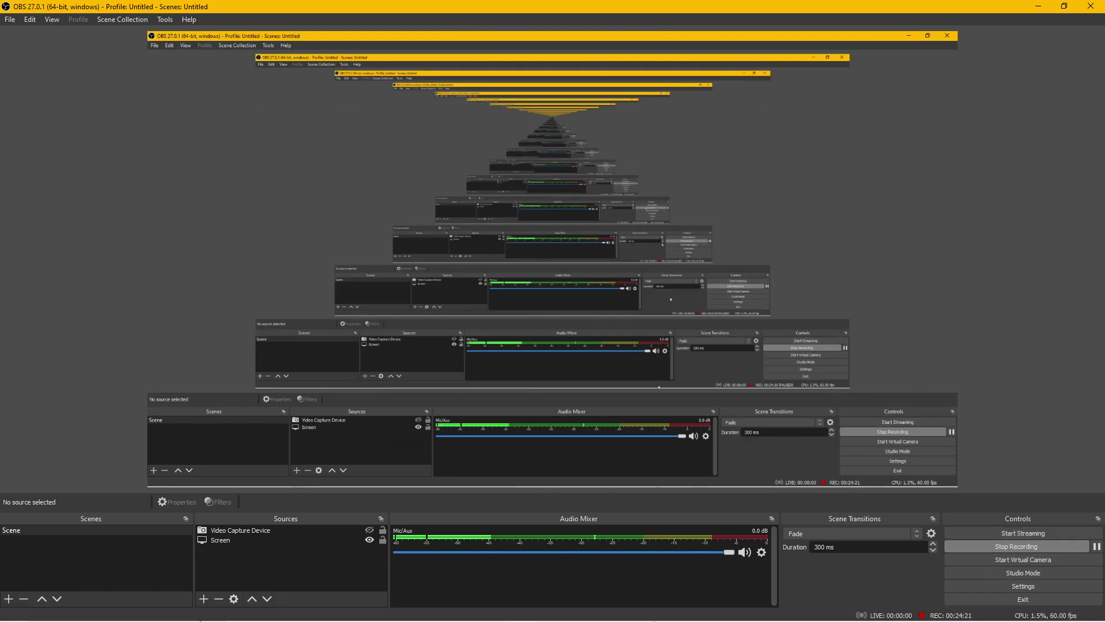
click(547, 611)
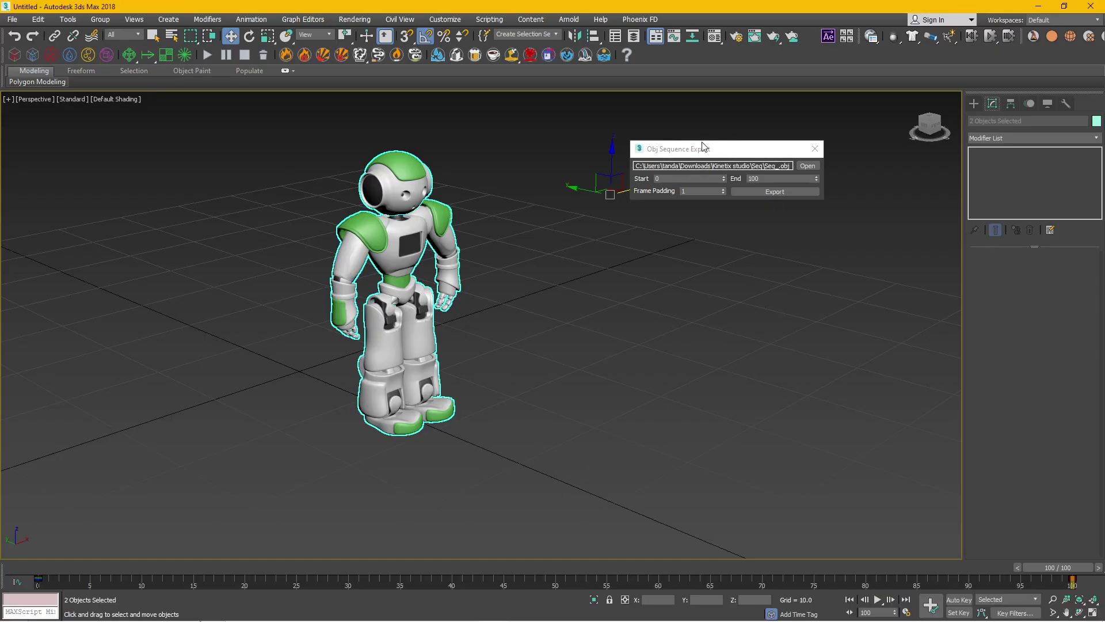
drag(702, 147, 748, 202)
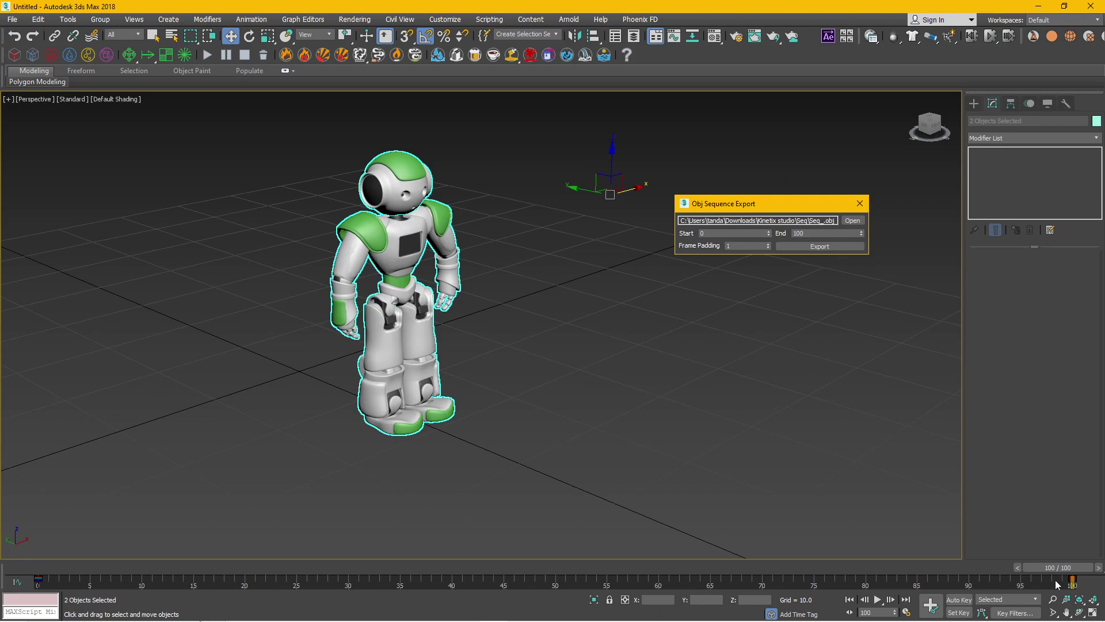
Open the Seq folder in Kinetix studio and scroll through the exported frame files
click(494, 611)
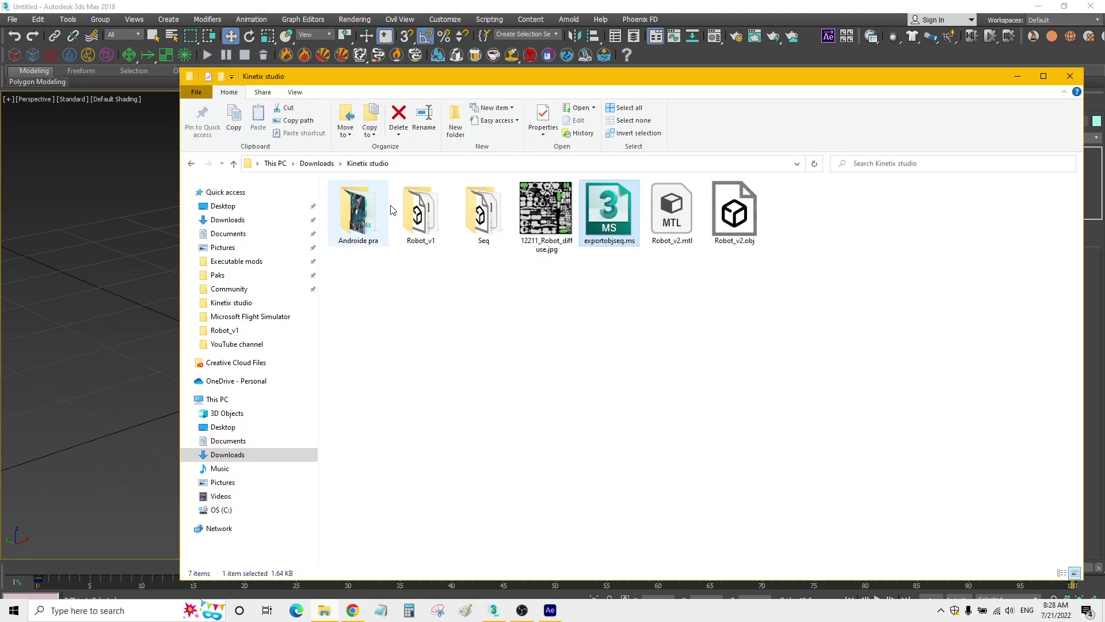
click(485, 214)
double_click(486, 214)
scroll(783, 331, down, 3)
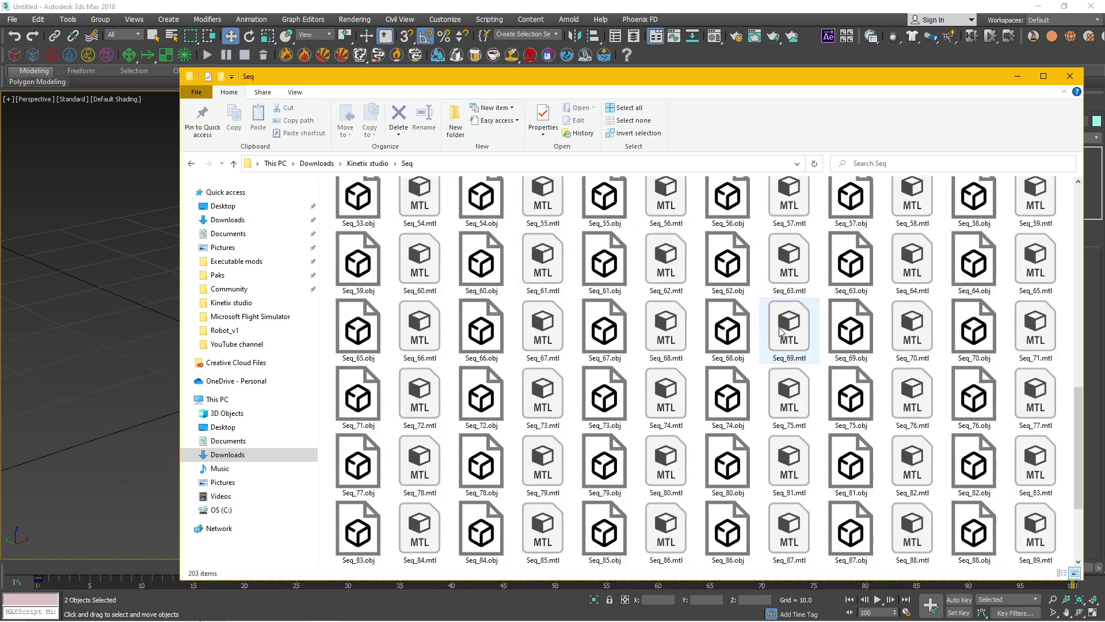
scroll(783, 331, down, 2)
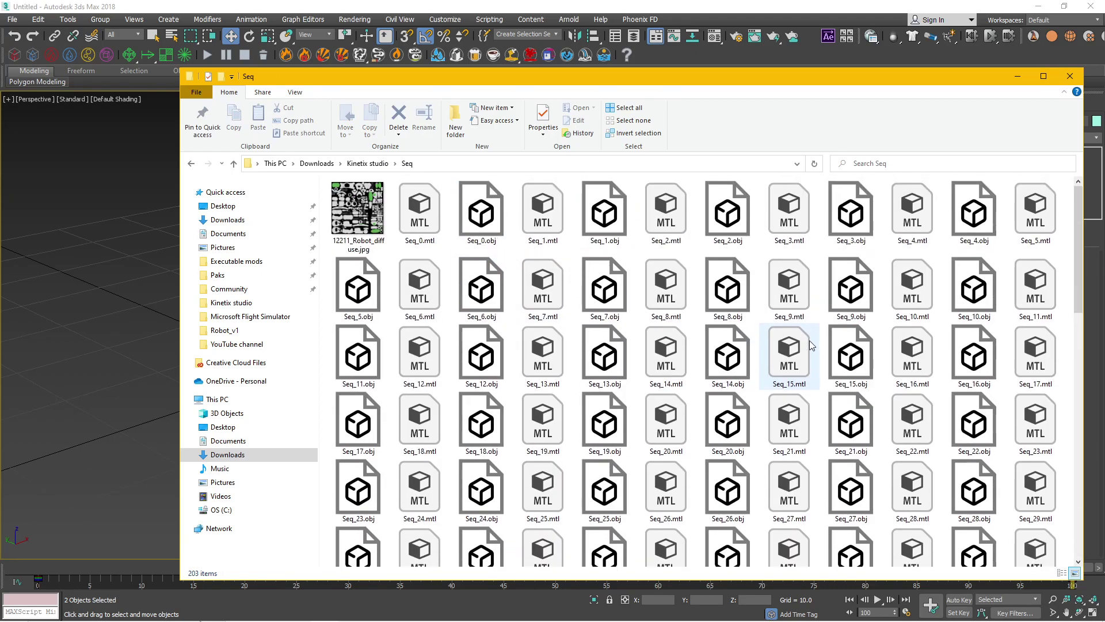
scroll(806, 380, up, 5)
scroll(806, 380, up, 5)
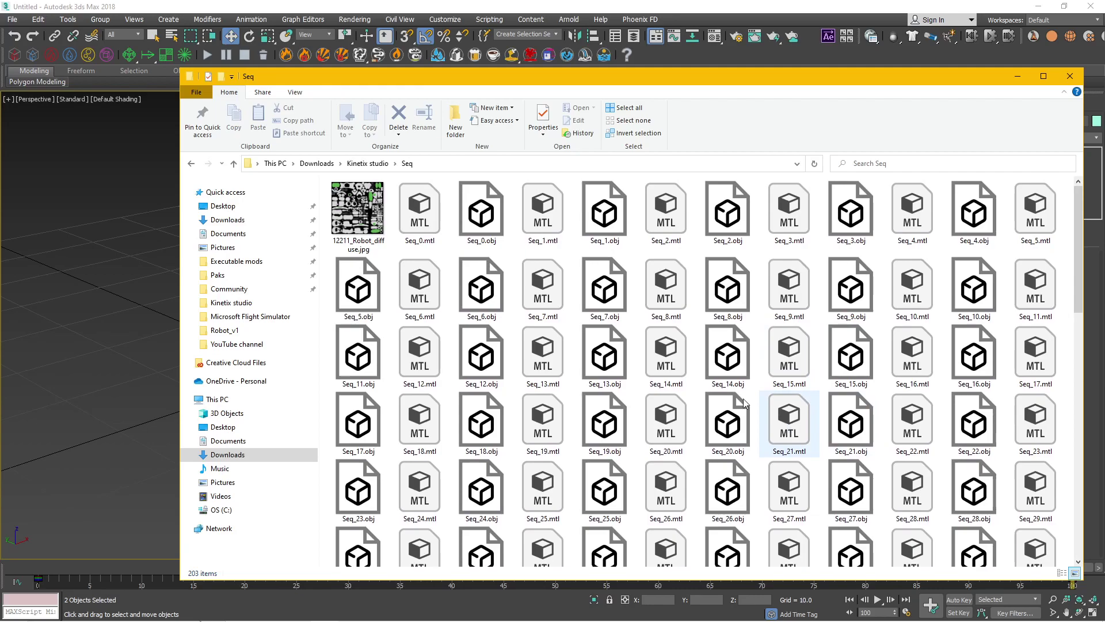
Inspect Seq_7.mtl and 12211_Robot_diffuse.jpg, then bring After Effects forward
click(557, 307)
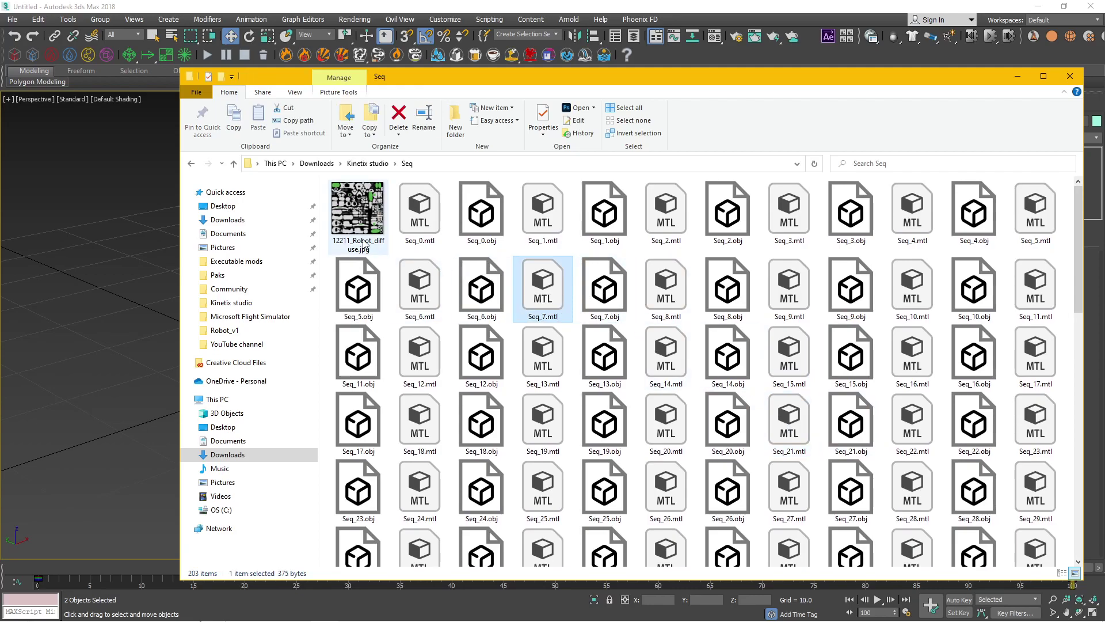
click(355, 216)
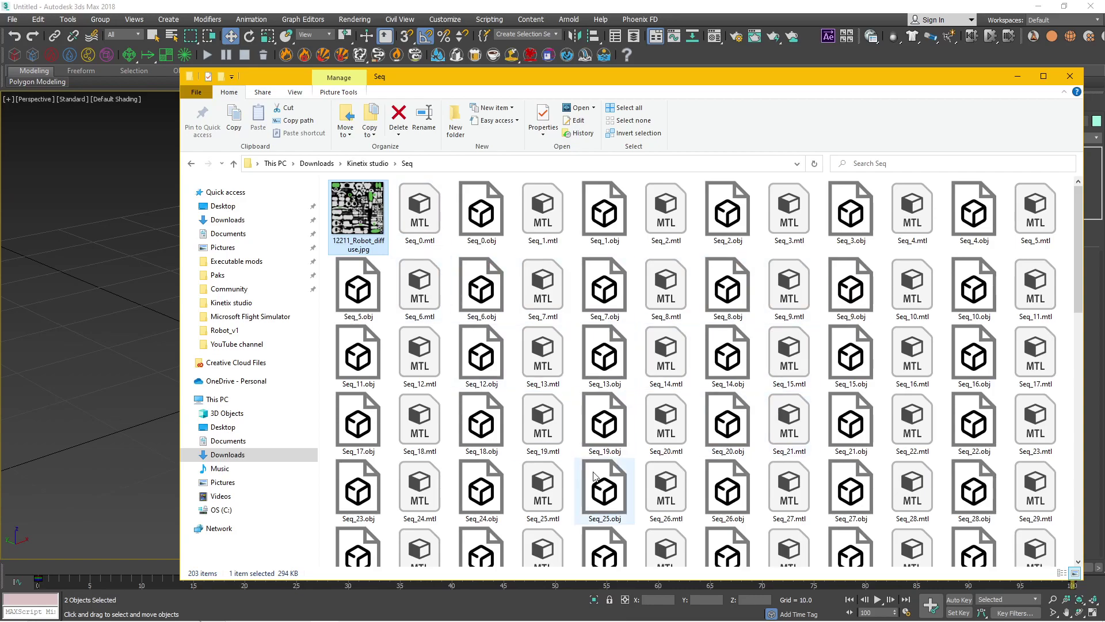
click(556, 612)
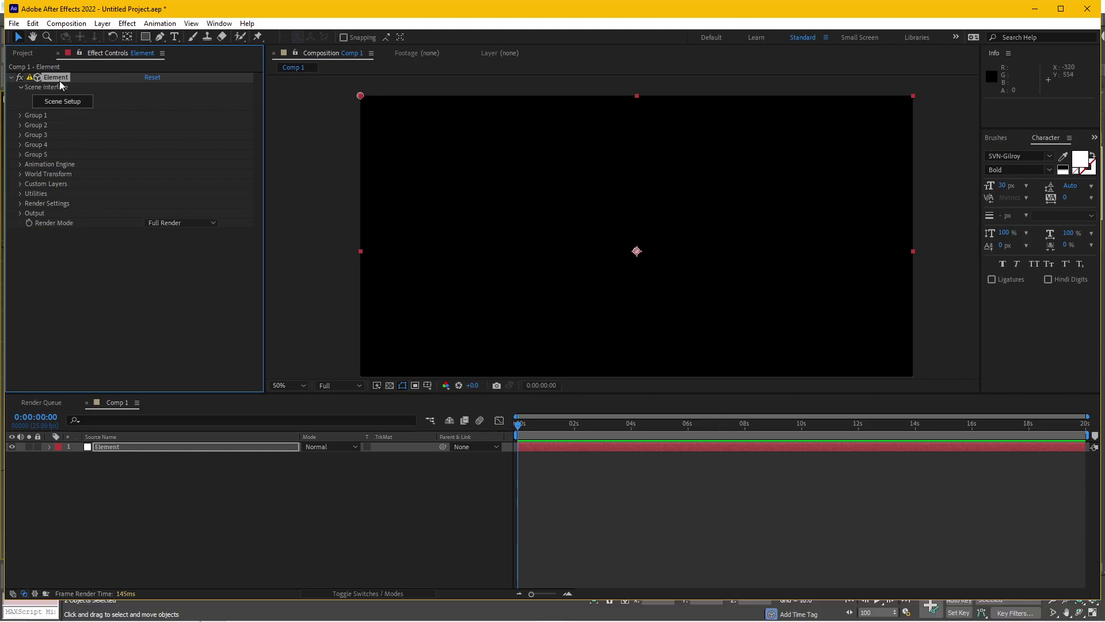
Import Seq_0.obj from the Seq folder as a 3D sequence in Element's Scene Setup
click(63, 102)
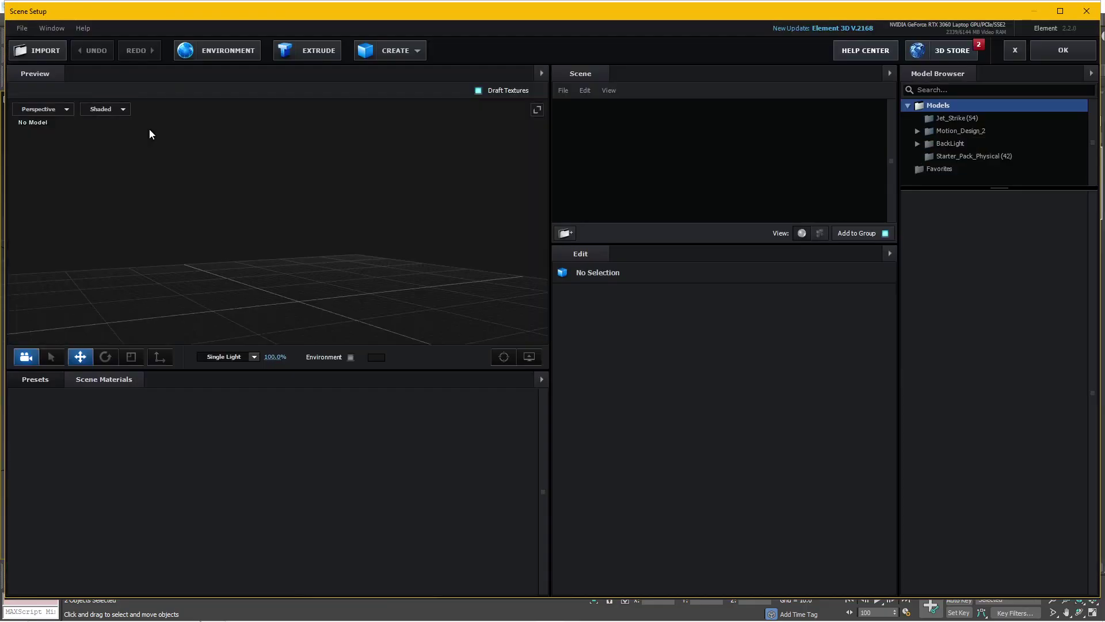
click(21, 28)
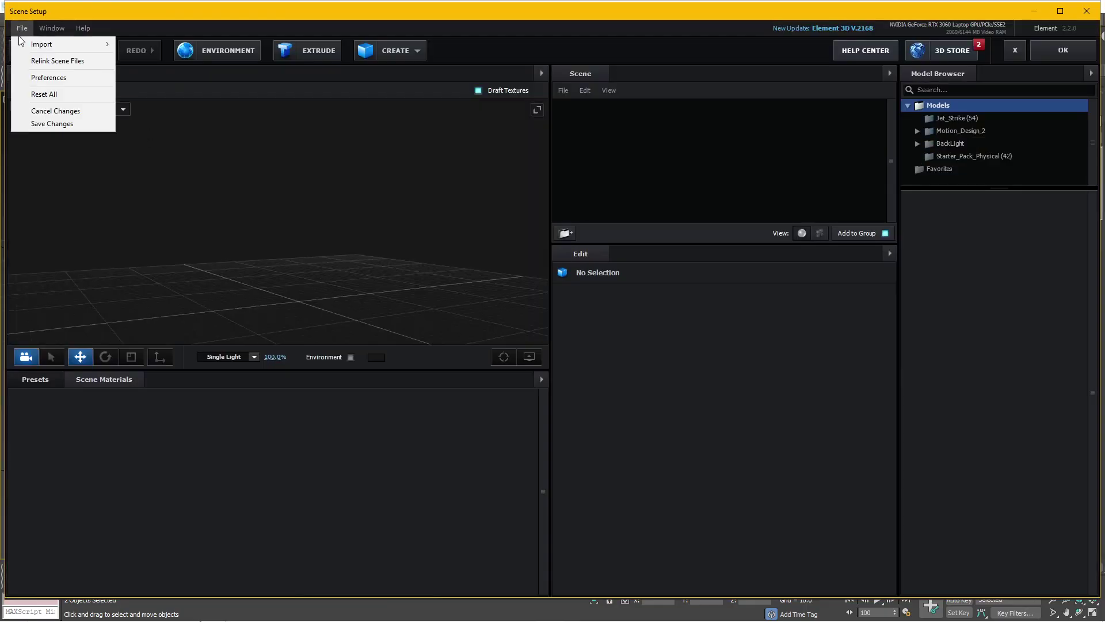
mouse_move(51, 44)
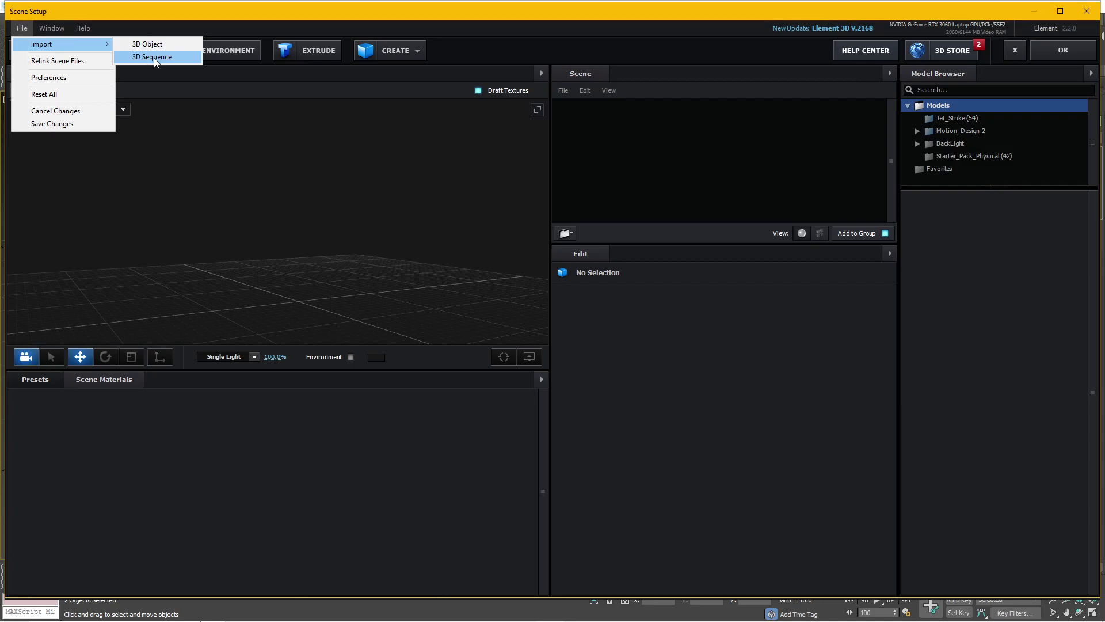
click(154, 58)
double_click(262, 116)
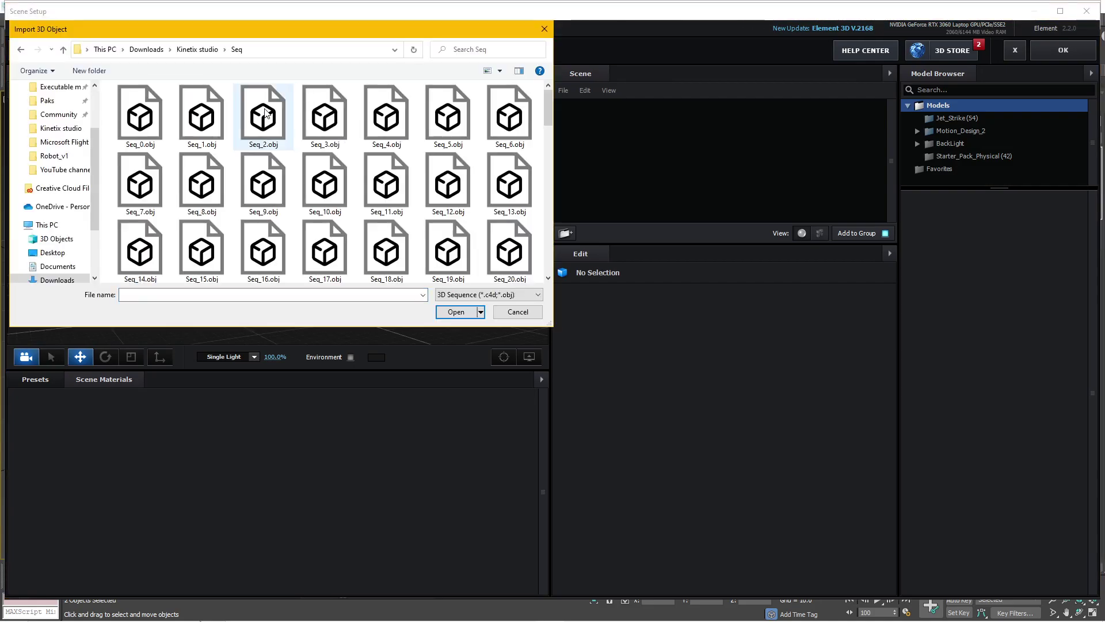
click(150, 115)
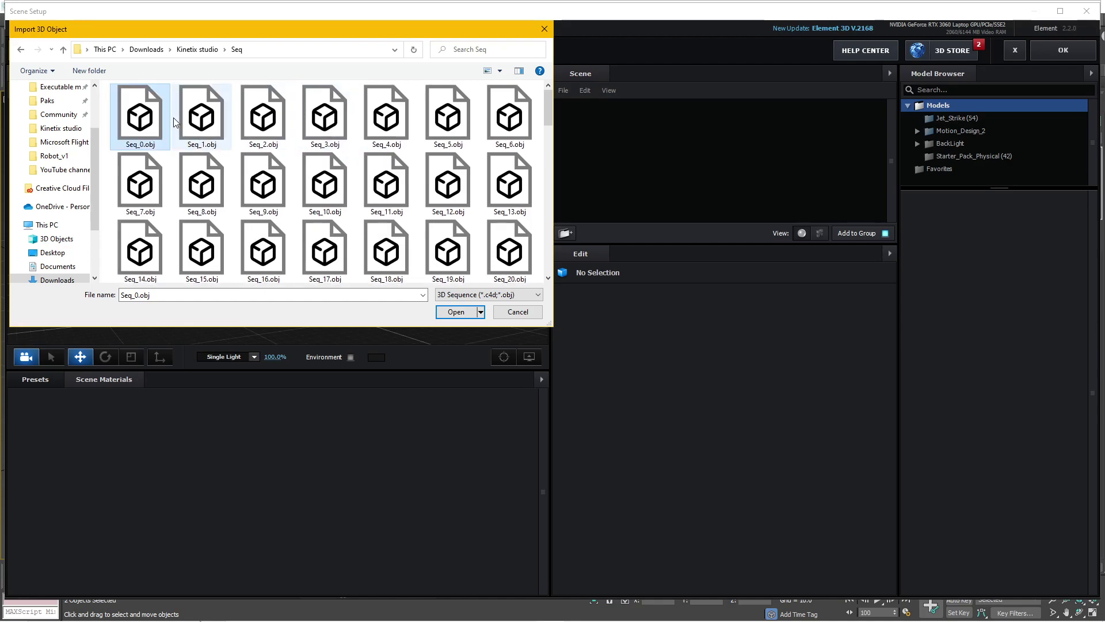
click(455, 312)
click(621, 419)
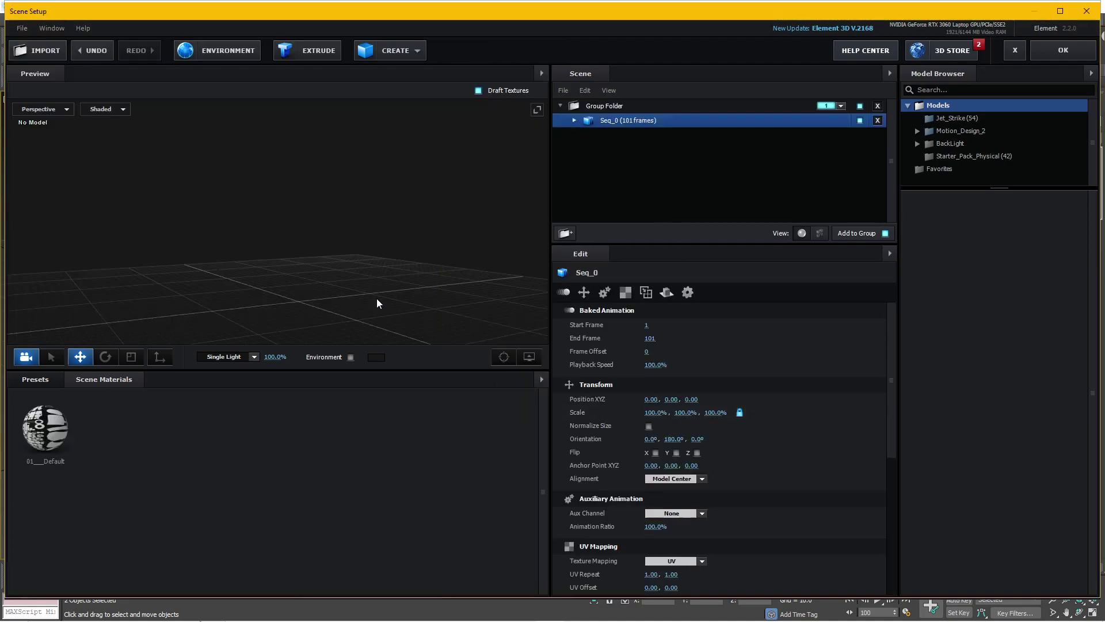
Normalize the robot's size, raise it slightly, and apply the scene to Comp 1
click(649, 426)
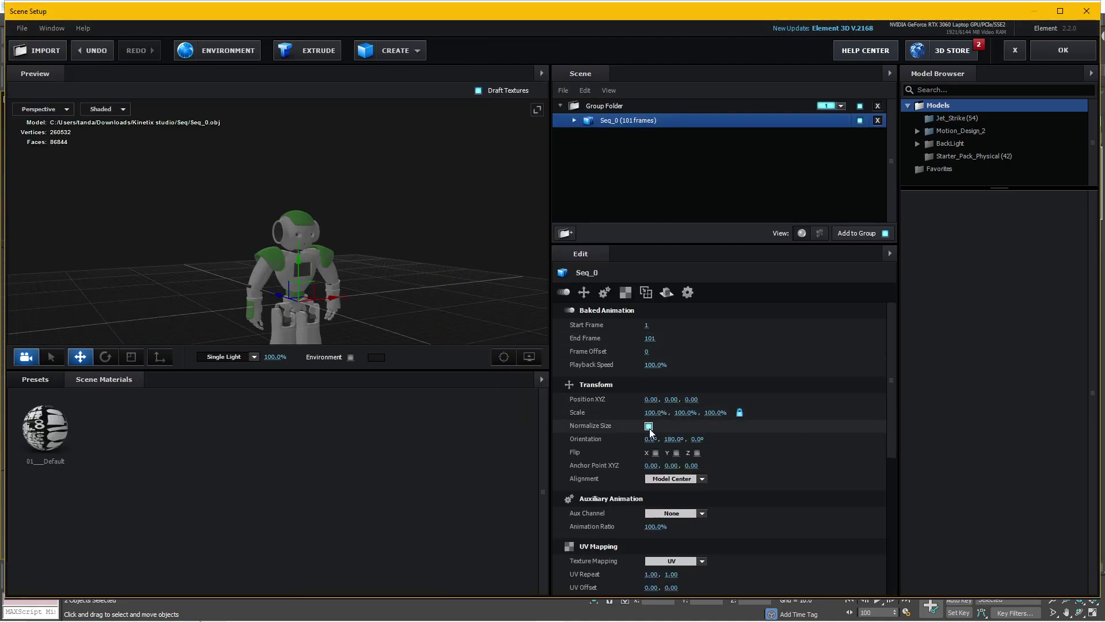
drag(297, 273, 292, 171)
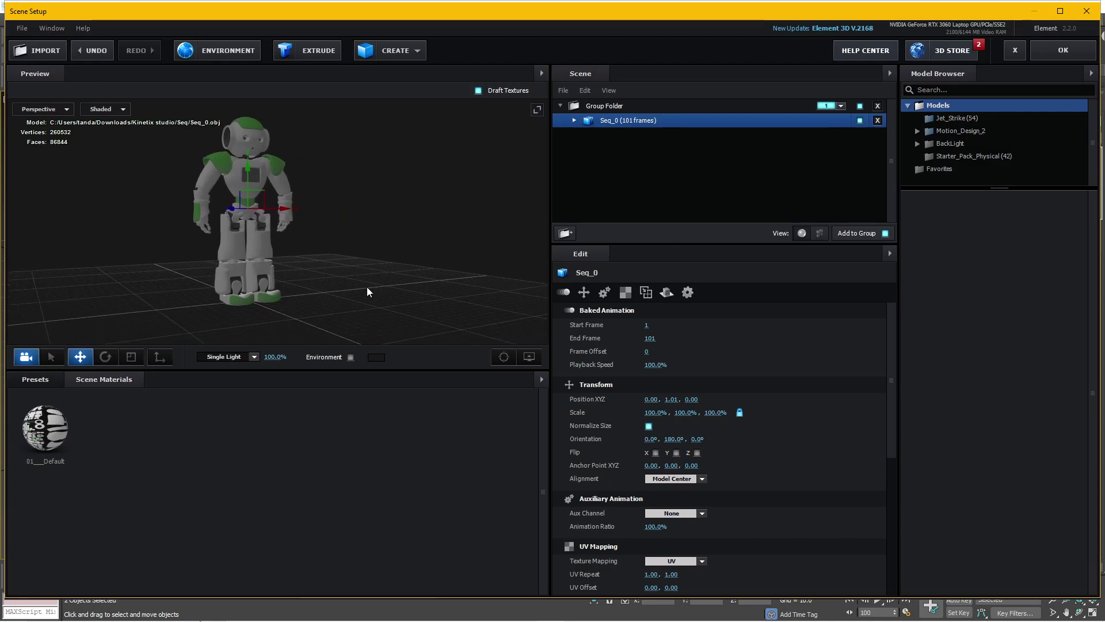
mouse_move(367, 286)
mouse_down()
mouse_move(313, 263)
mouse_move(391, 263)
mouse_move(330, 250)
mouse_move(362, 259)
mouse_move(356, 204)
mouse_move(369, 241)
mouse_up()
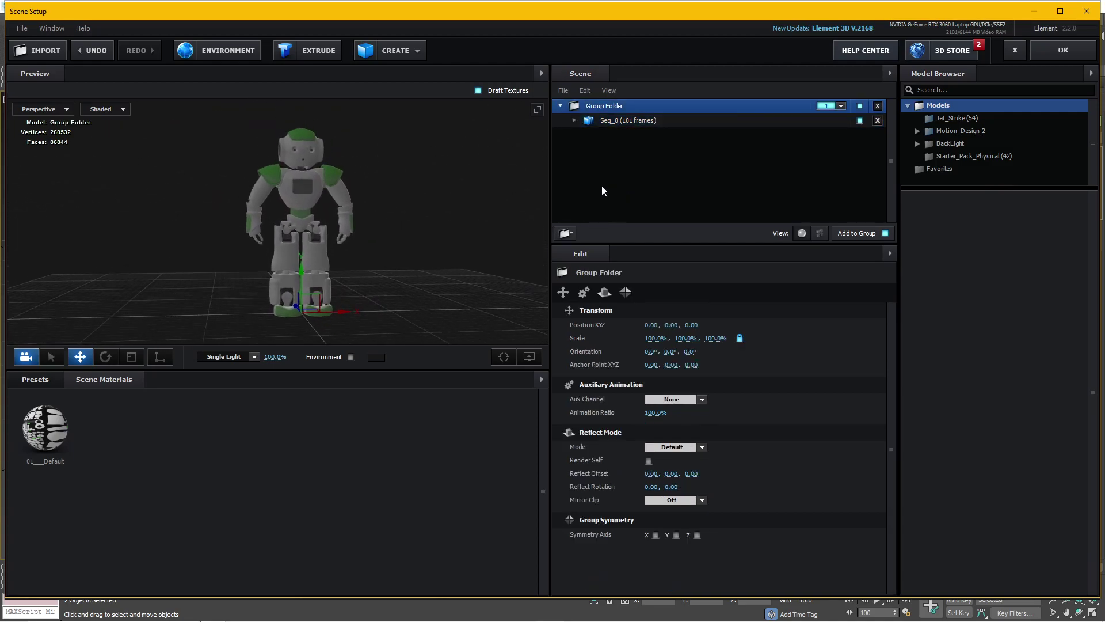
click(1063, 50)
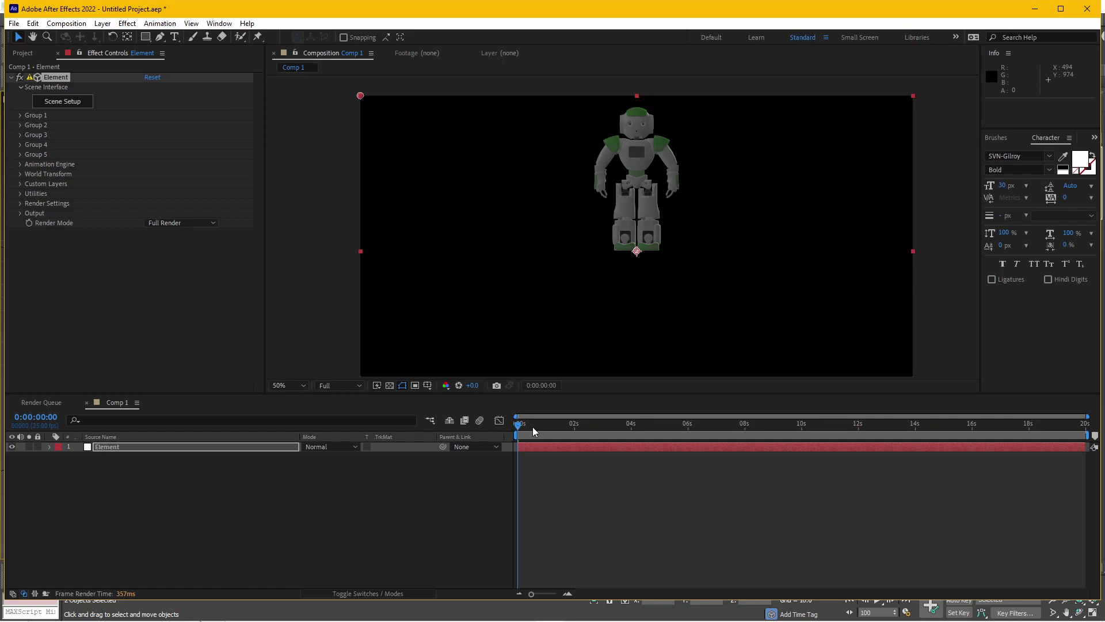
Scrub Comp 1's timeline to preview the robot sliding right
mouse_move(533, 431)
mouse_down()
mouse_move(595, 425)
mouse_move(525, 426)
mouse_move(856, 444)
mouse_up()
click(493, 610)
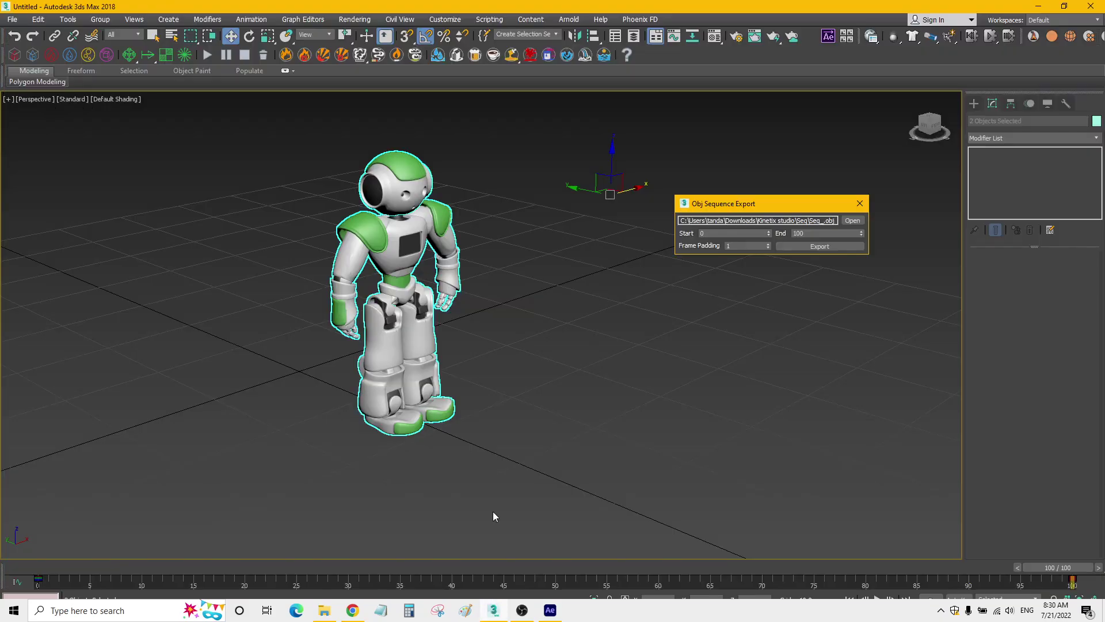
click(554, 612)
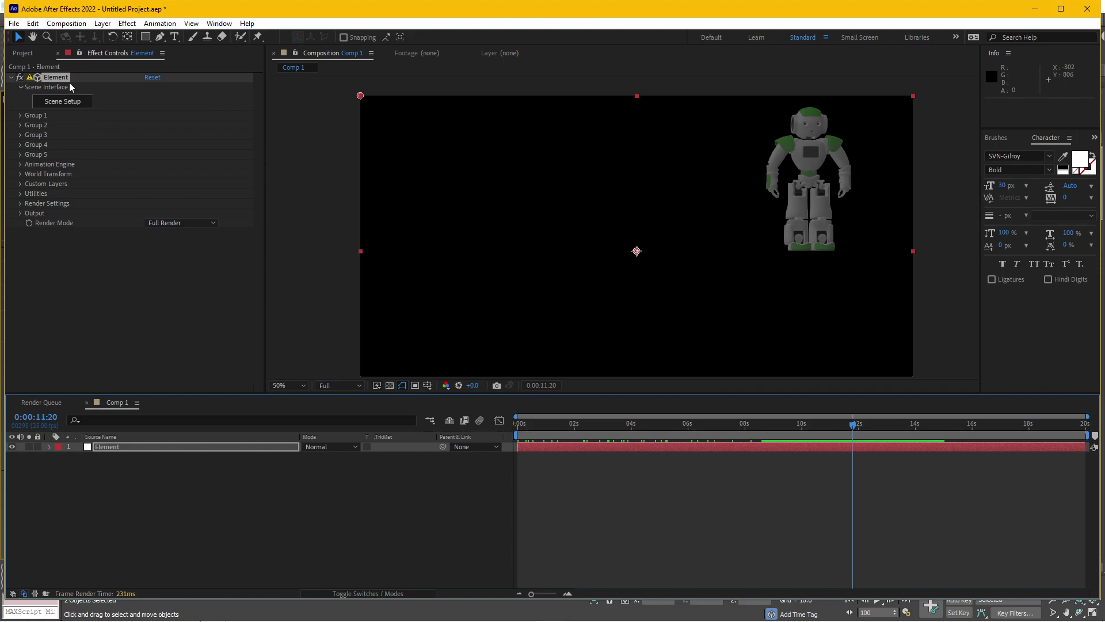
Delete the Element effect, then delete the Element layer from Comp 1
click(57, 79)
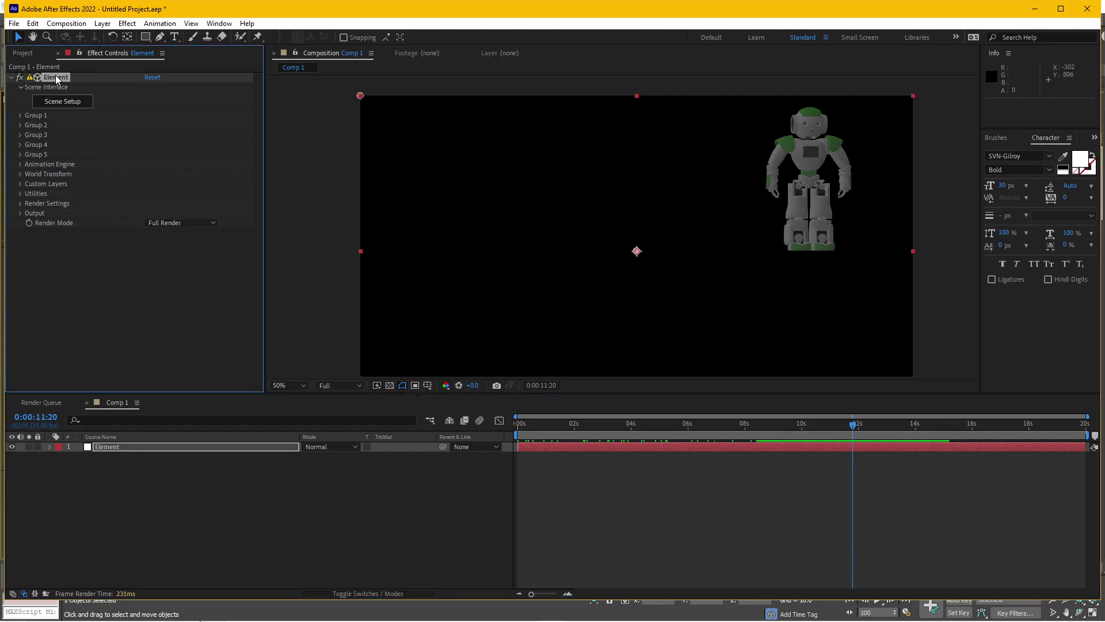
key(Delete)
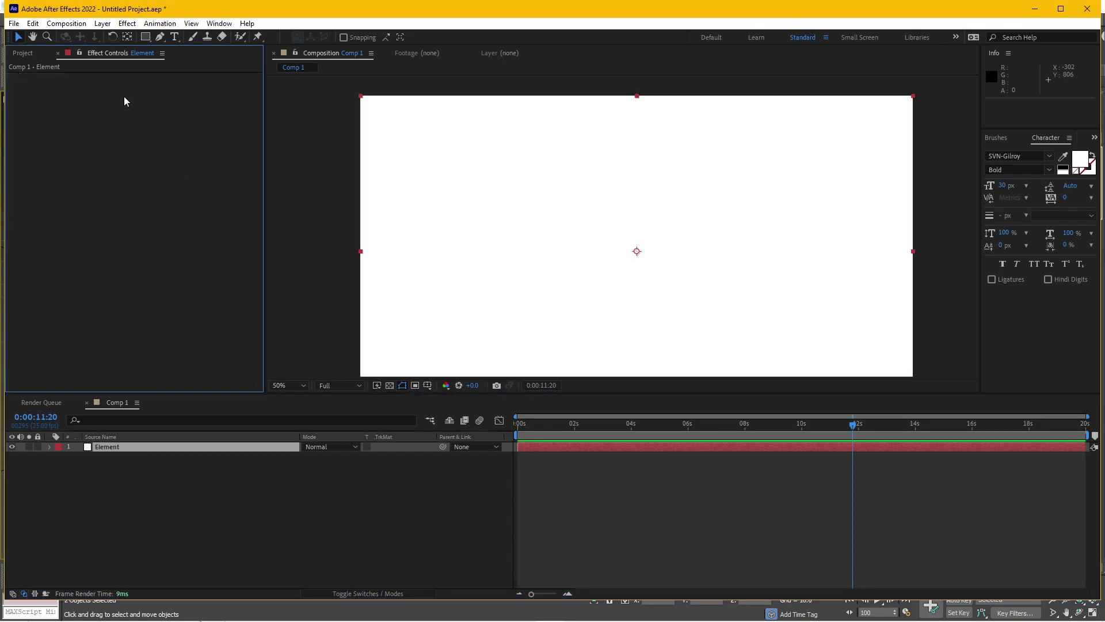
click(130, 448)
key(Delete)
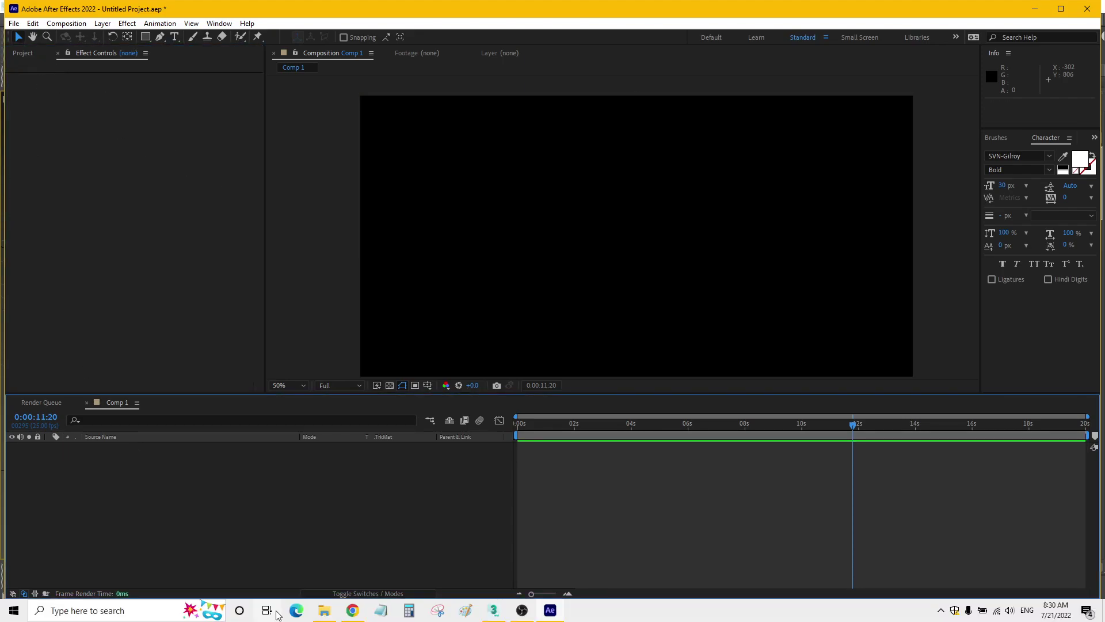
click(493, 610)
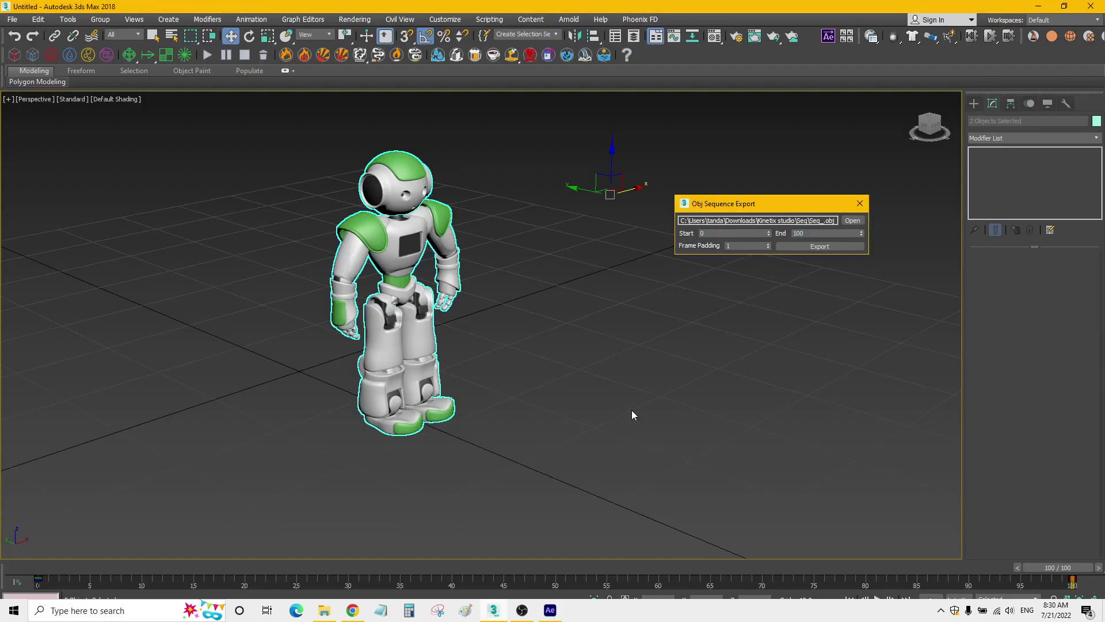
scroll(572, 361, down, 5)
middle_drag(572, 362, 471, 365)
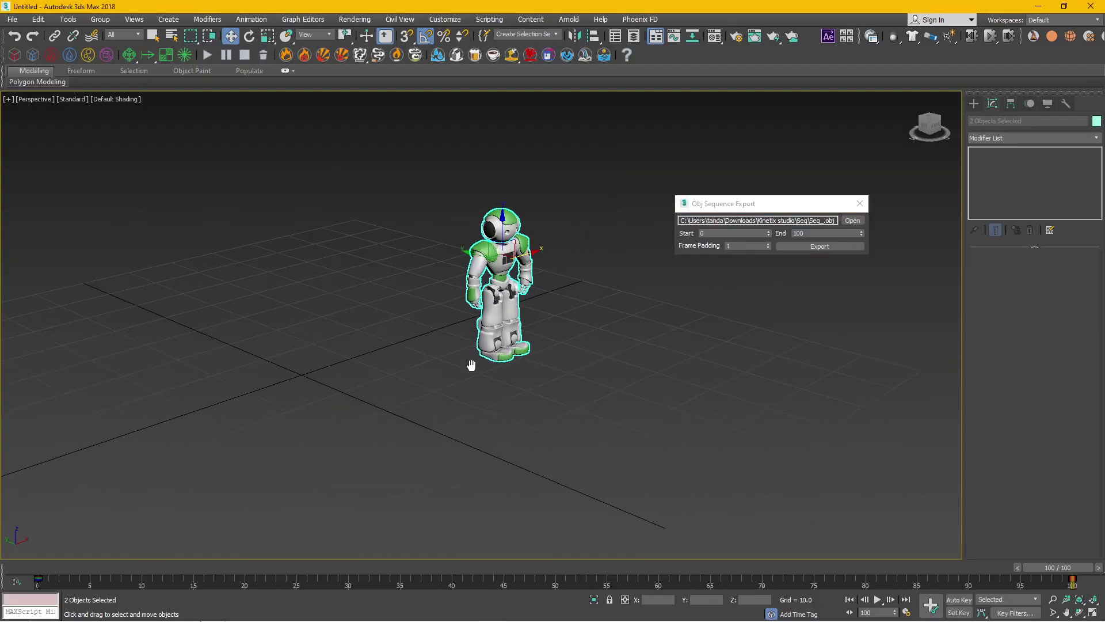
key(Delete)
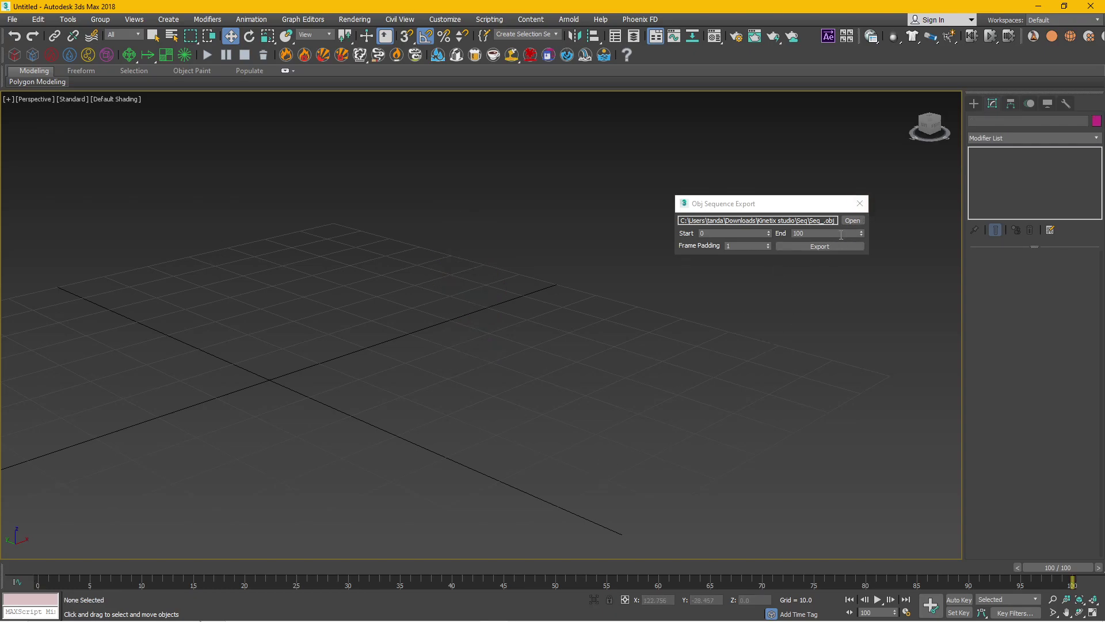
click(860, 204)
mouse_move(587, 375)
alt+middle_down()
mouse_move(520, 379)
mouse_move(575, 361)
mouse_move(552, 354)
mouse_move(587, 334)
mouse_move(590, 297)
alt+middle_up()
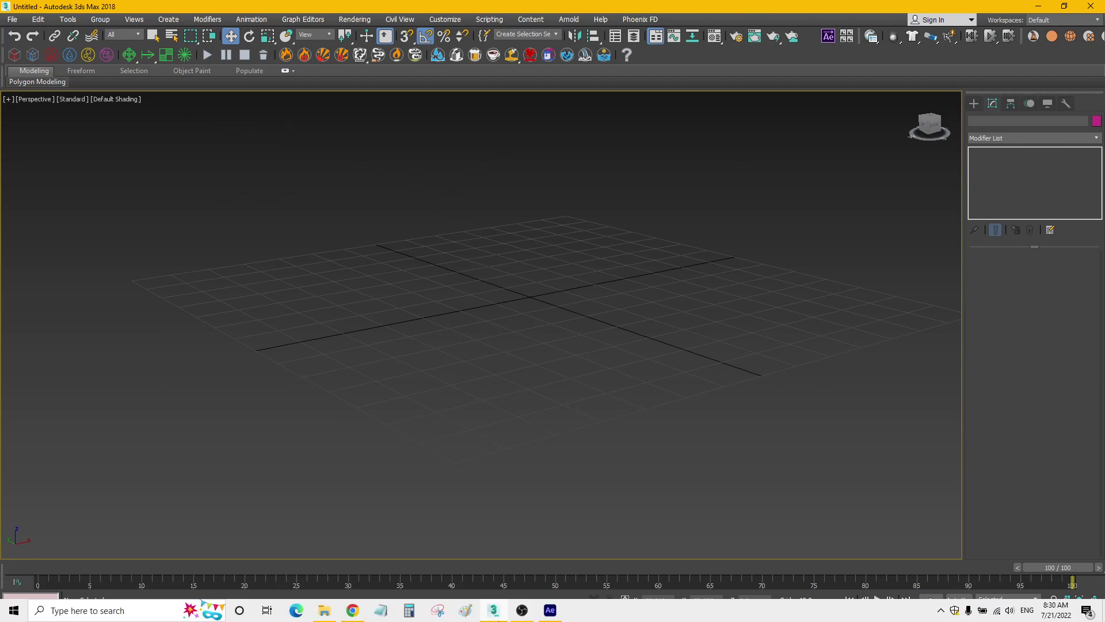
mouse_move(563, 311)
middle_down()
mouse_move(535, 328)
mouse_move(536, 347)
middle_up()
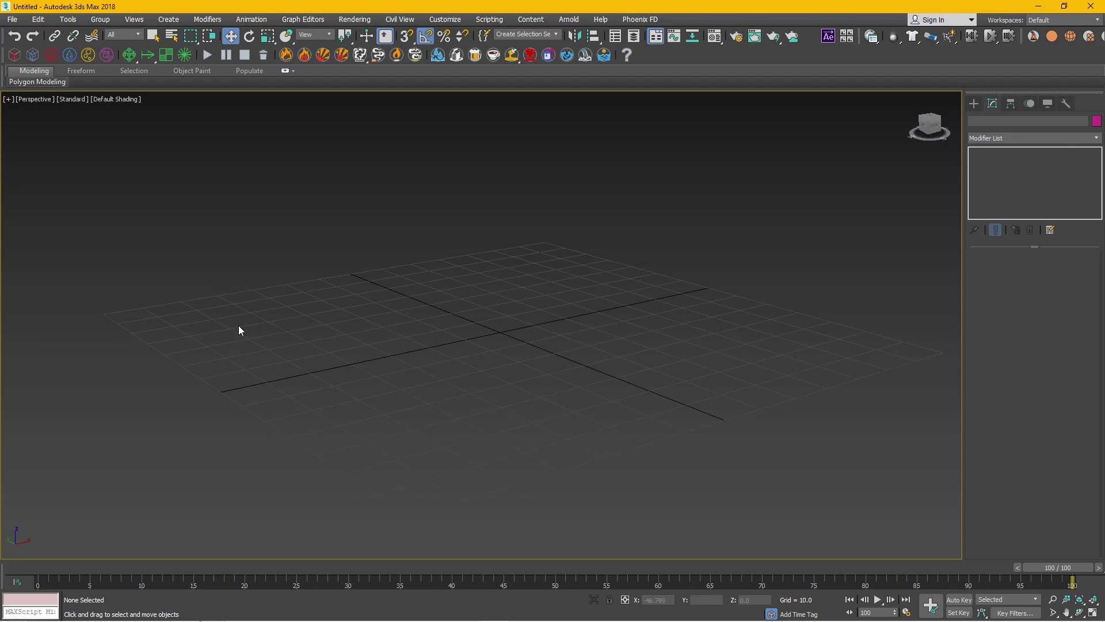
mouse_move(508, 357)
alt+middle_down()
mouse_move(451, 365)
mouse_move(434, 350)
mouse_move(446, 356)
alt+middle_up()
middle_drag(530, 342, 510, 361)
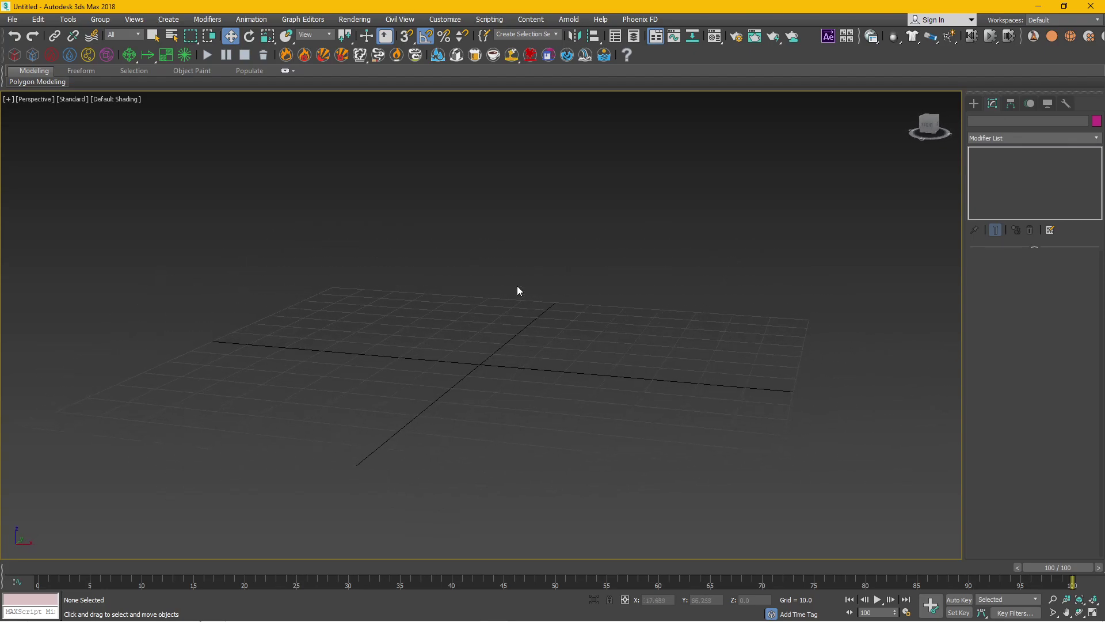
mouse_move(540, 311)
alt+middle_down()
mouse_move(533, 355)
mouse_move(637, 344)
mouse_move(516, 356)
mouse_move(553, 349)
alt+middle_up()
middle_drag(483, 347, 529, 343)
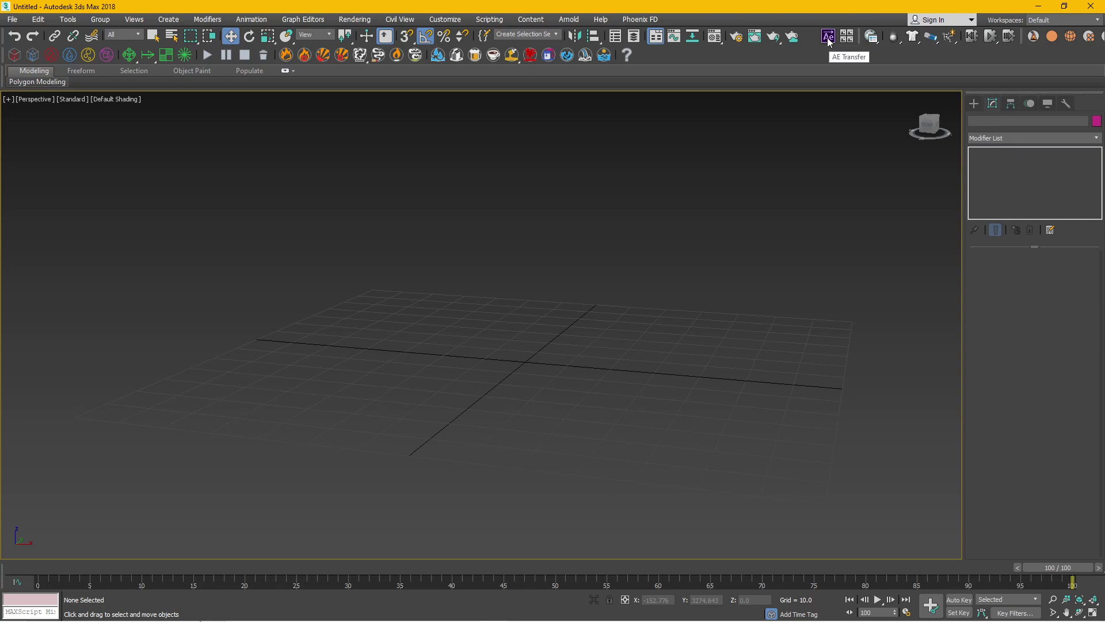
Search Google for 'AE Transfer' and open its introduction video in a new tab
click(357, 612)
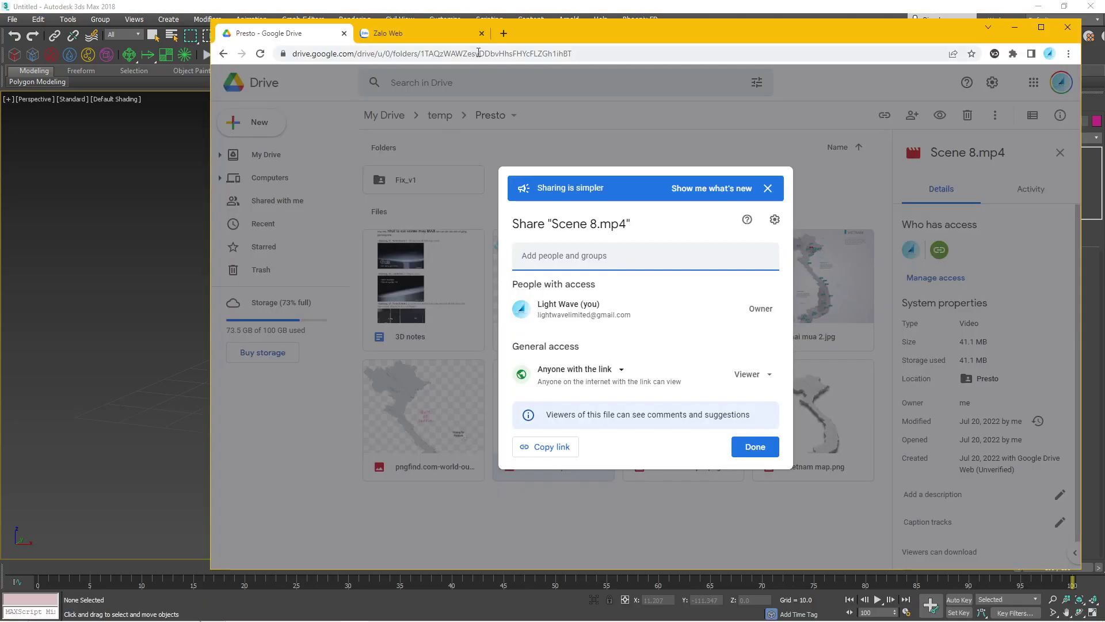
click(504, 33)
text(AE)
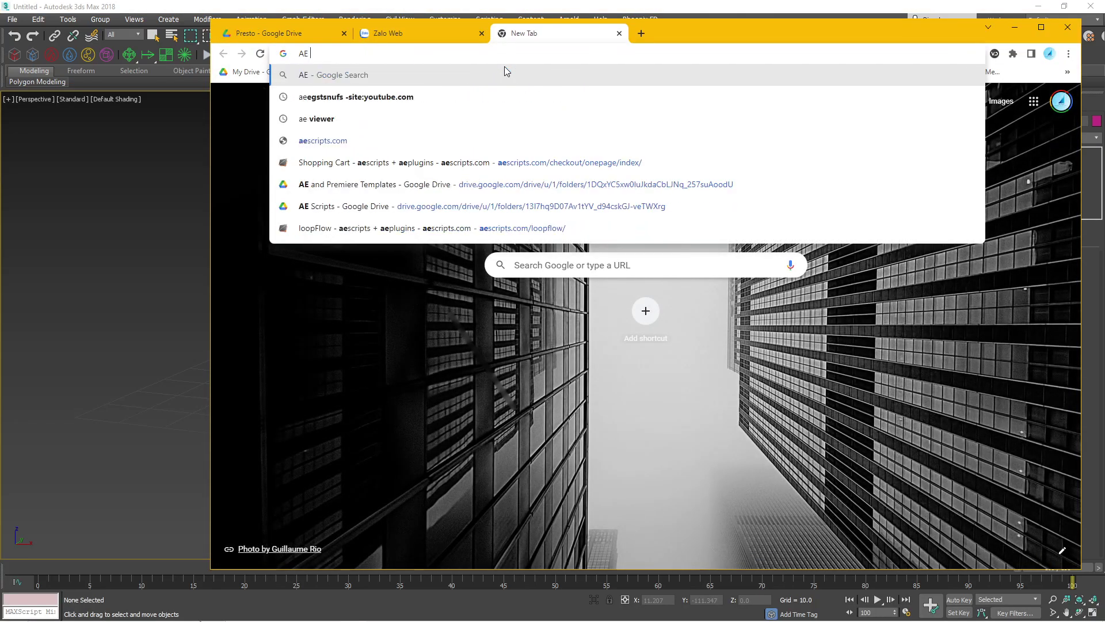
text( Transfer)
key(Return)
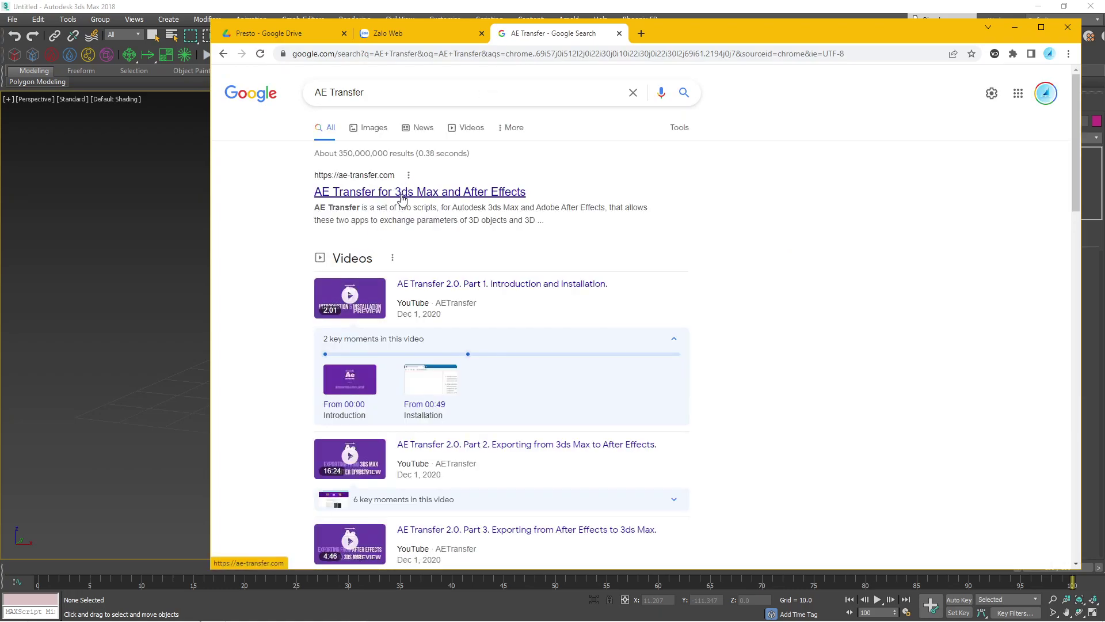
click(402, 196)
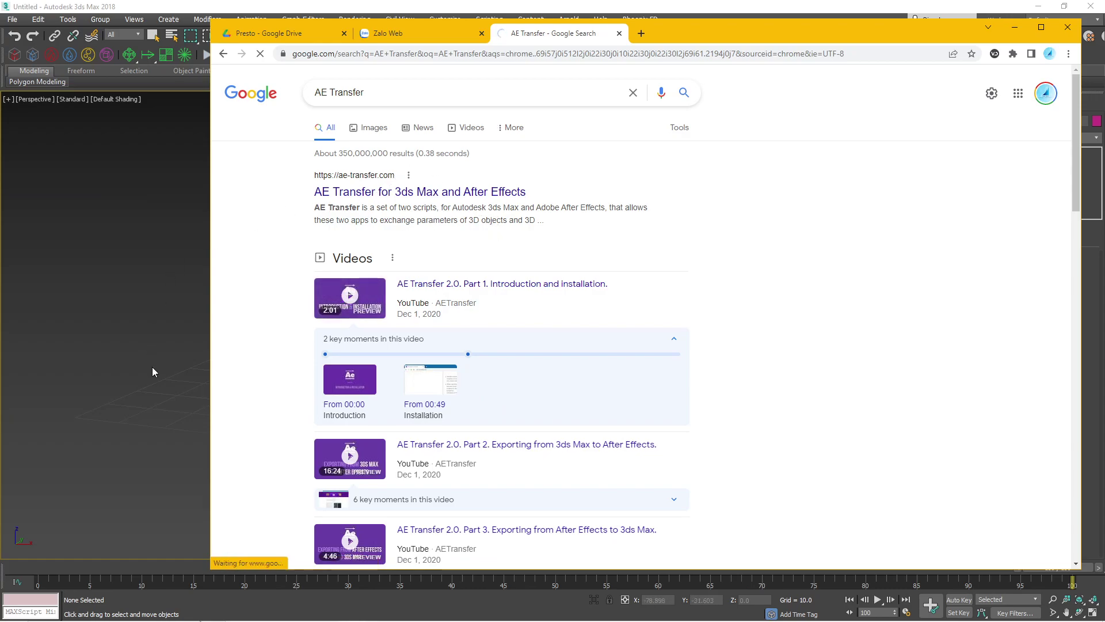
middle_click(491, 285)
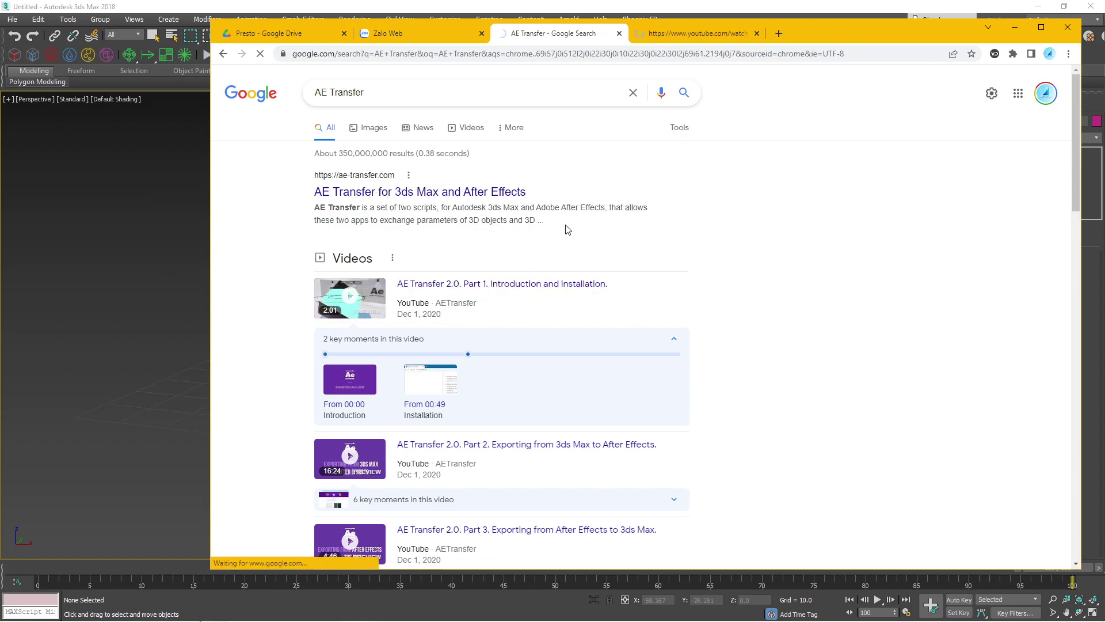
click(620, 33)
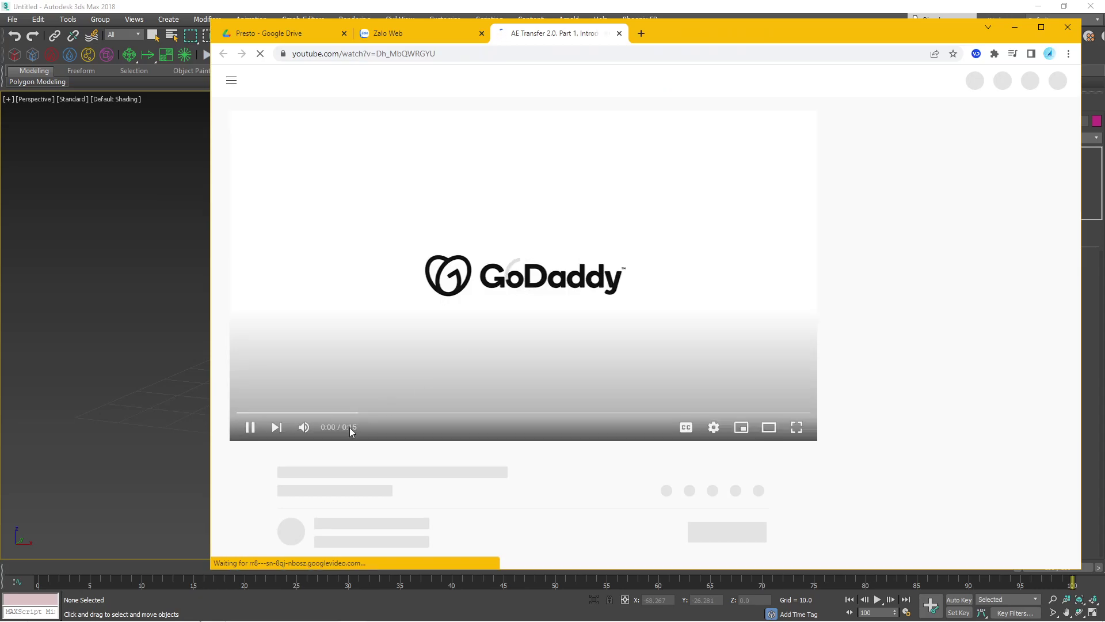
Mute the video, skip the ad, seek to the installation part and pause it
click(304, 427)
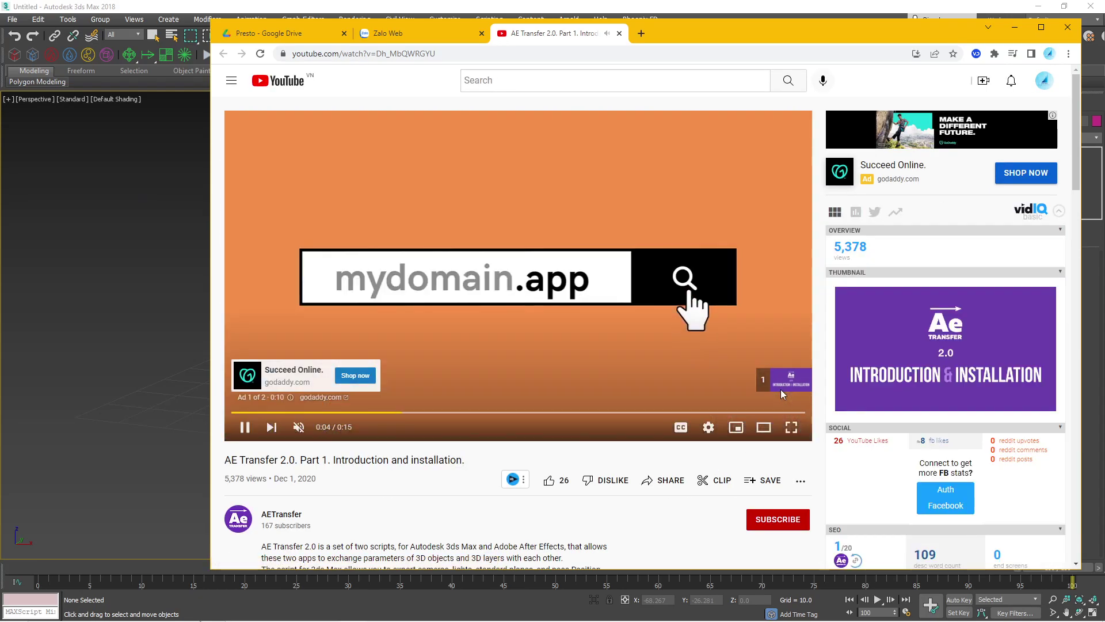
click(780, 381)
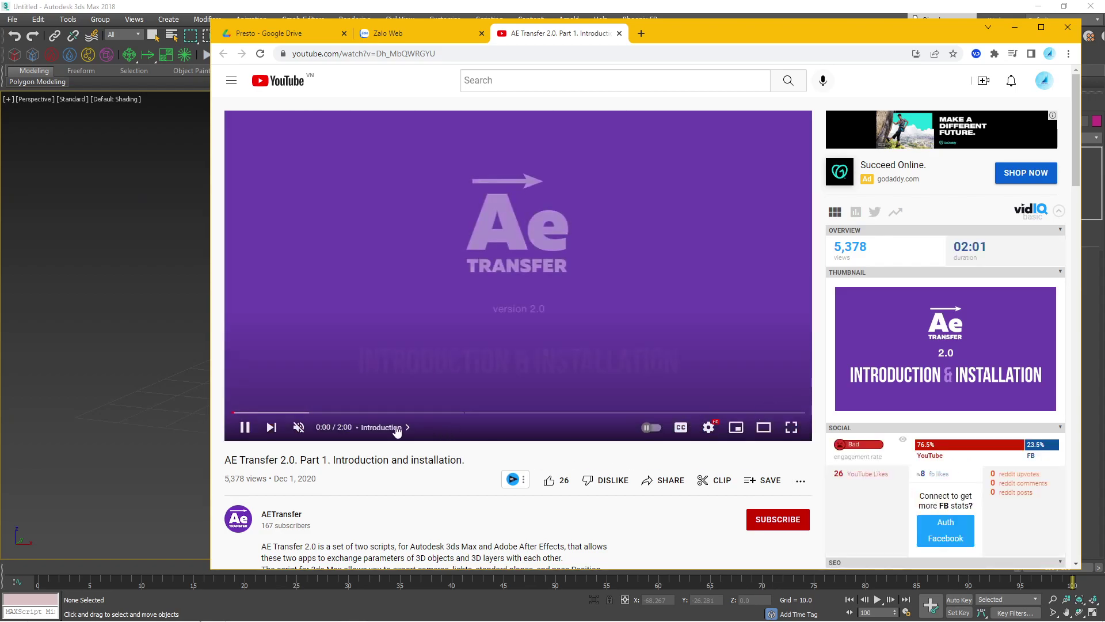
drag(275, 416, 329, 415)
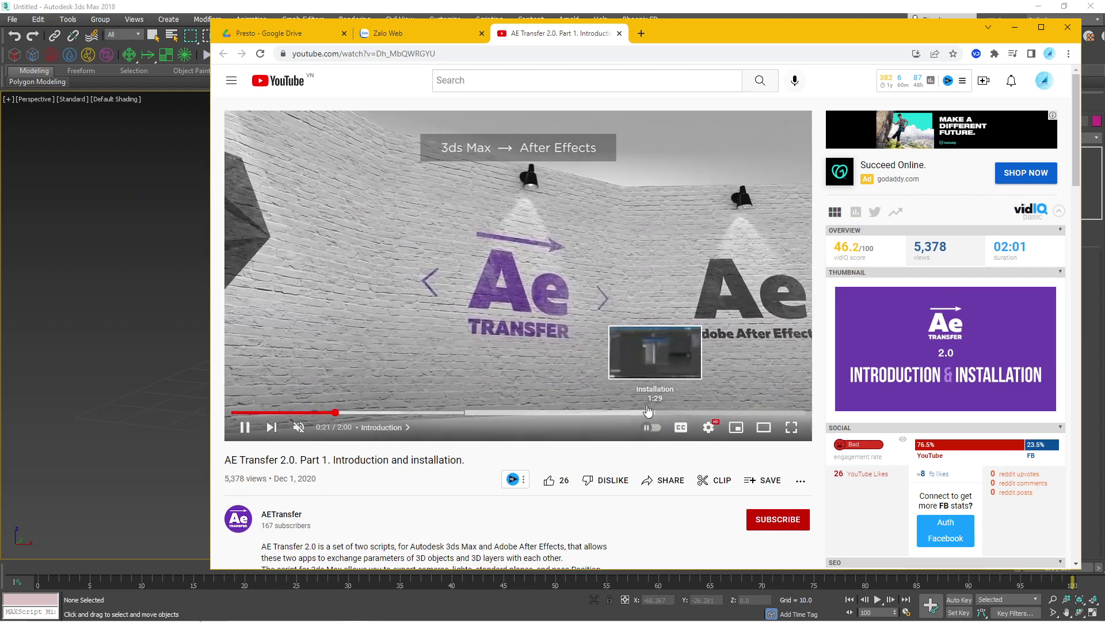
click(403, 413)
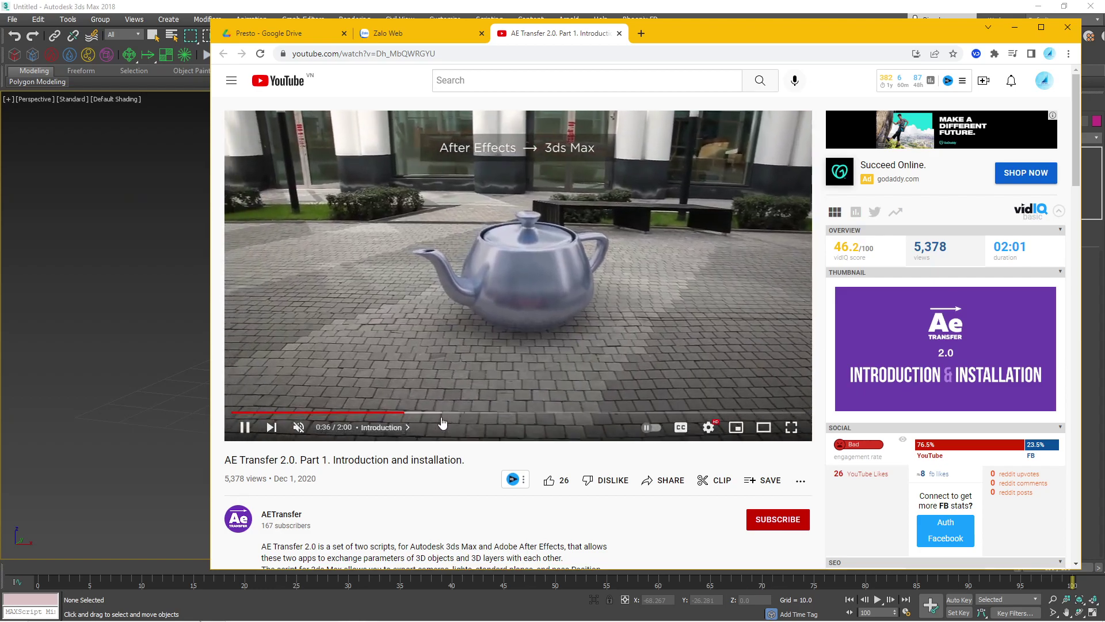
click(453, 414)
click(505, 413)
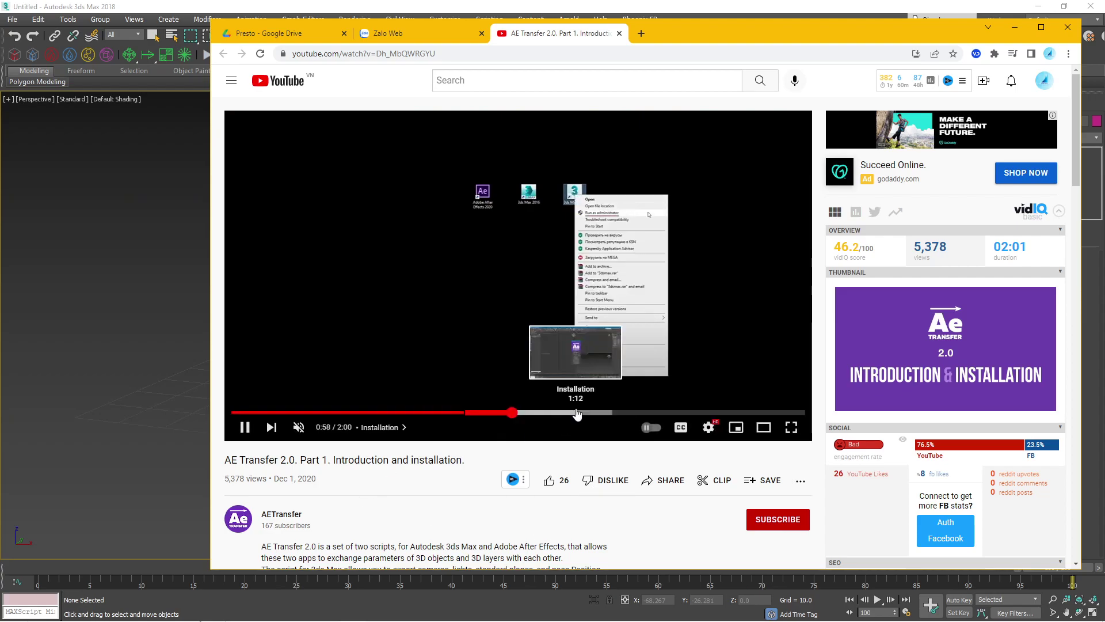
click(577, 413)
click(654, 278)
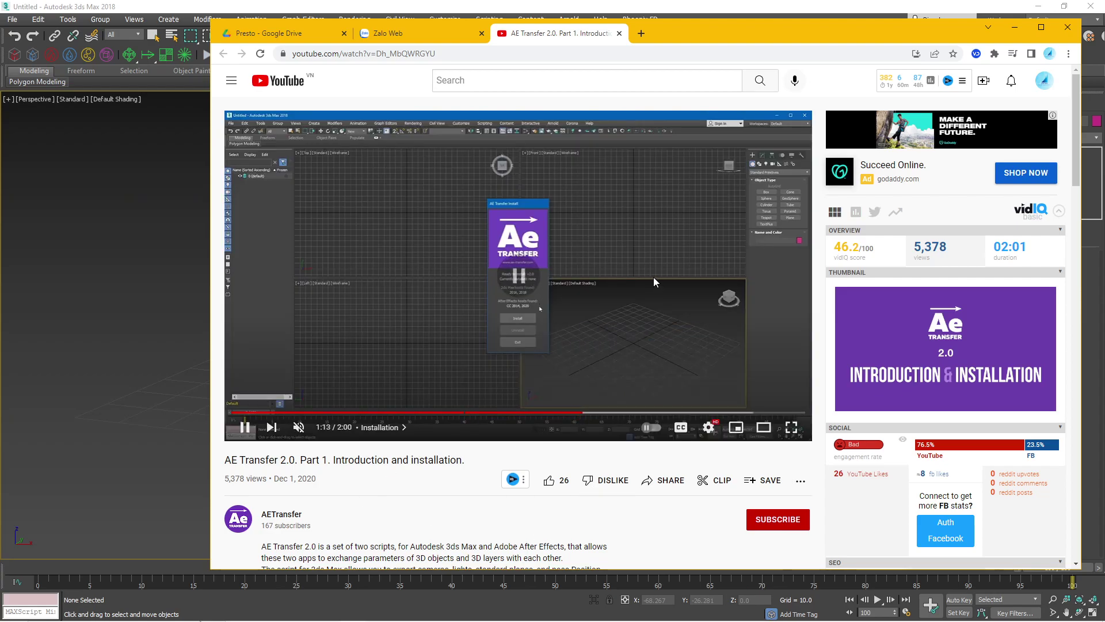
click(94, 336)
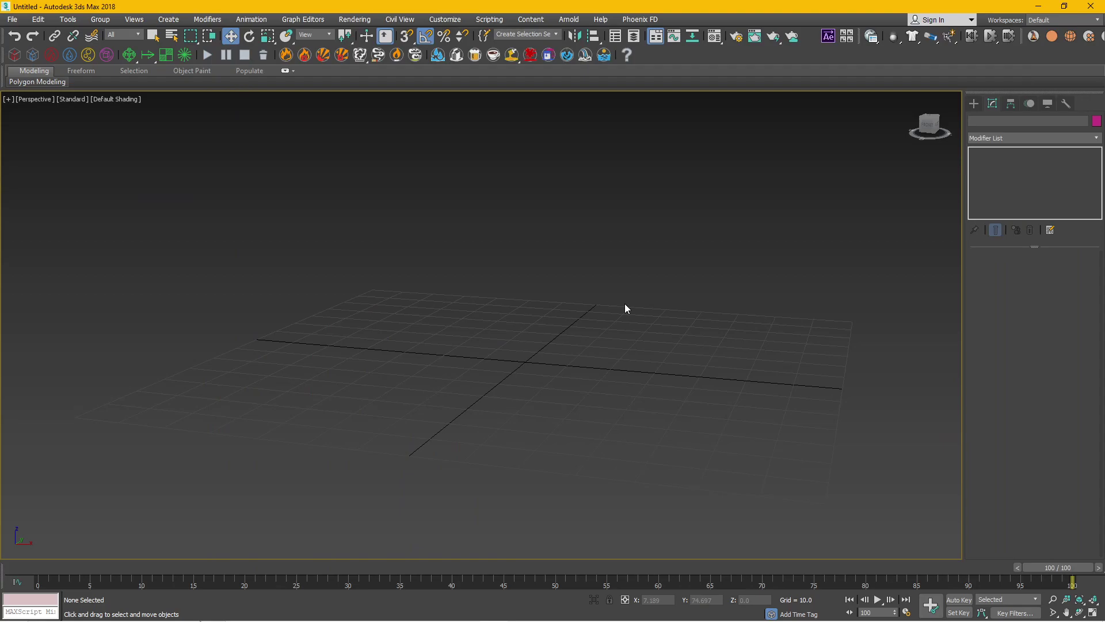
Create a standard primitive box near the centre of the grid
click(974, 104)
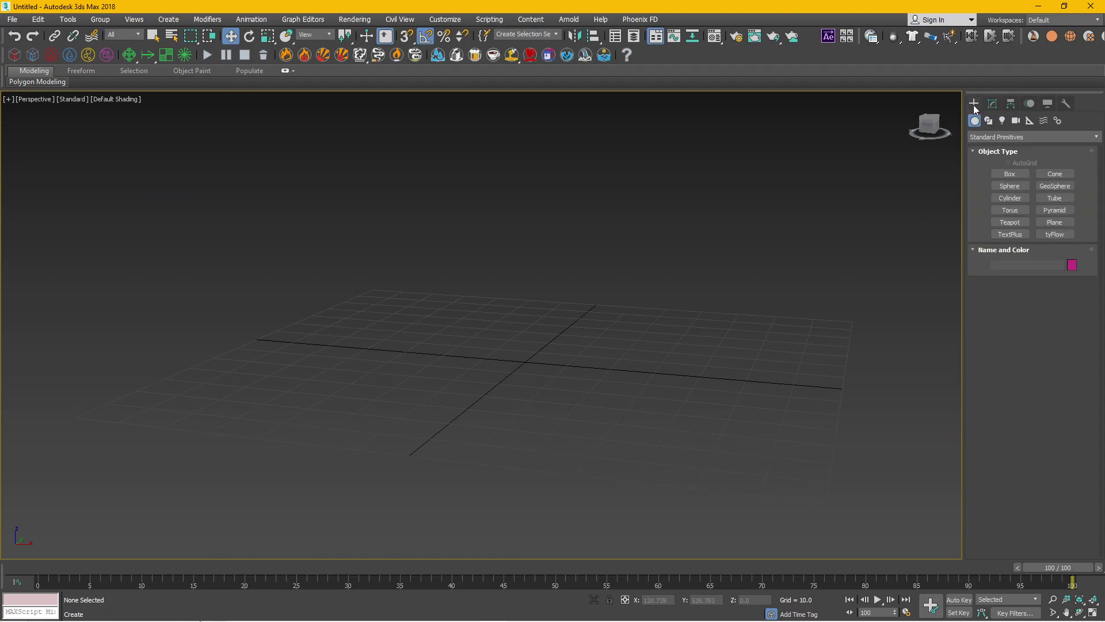
click(1008, 174)
drag(450, 358, 472, 383)
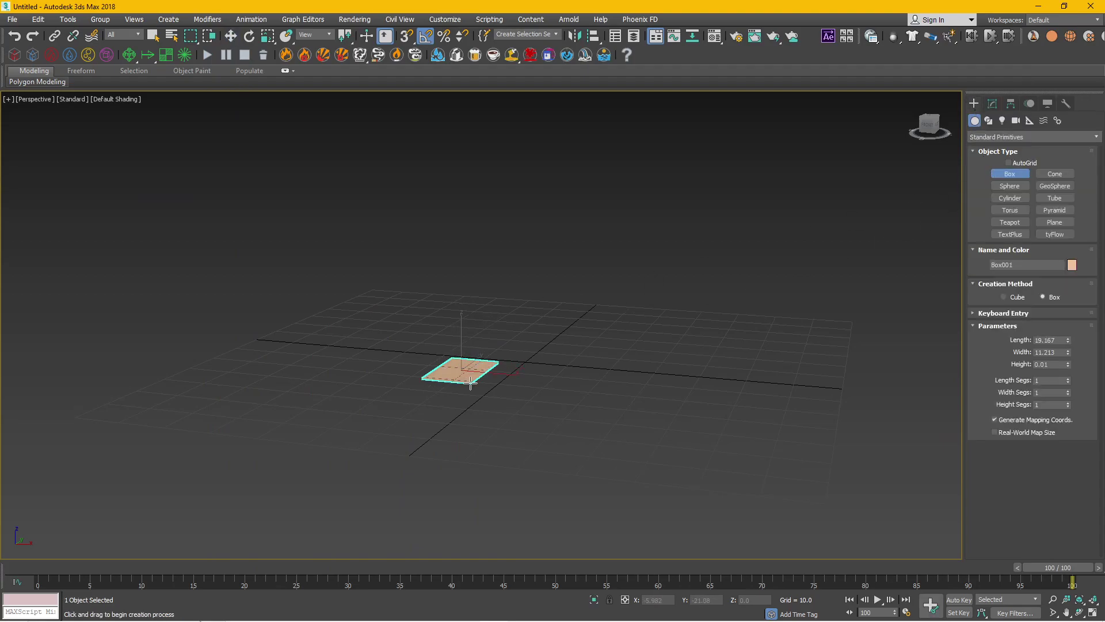
click(477, 343)
right_click(478, 343)
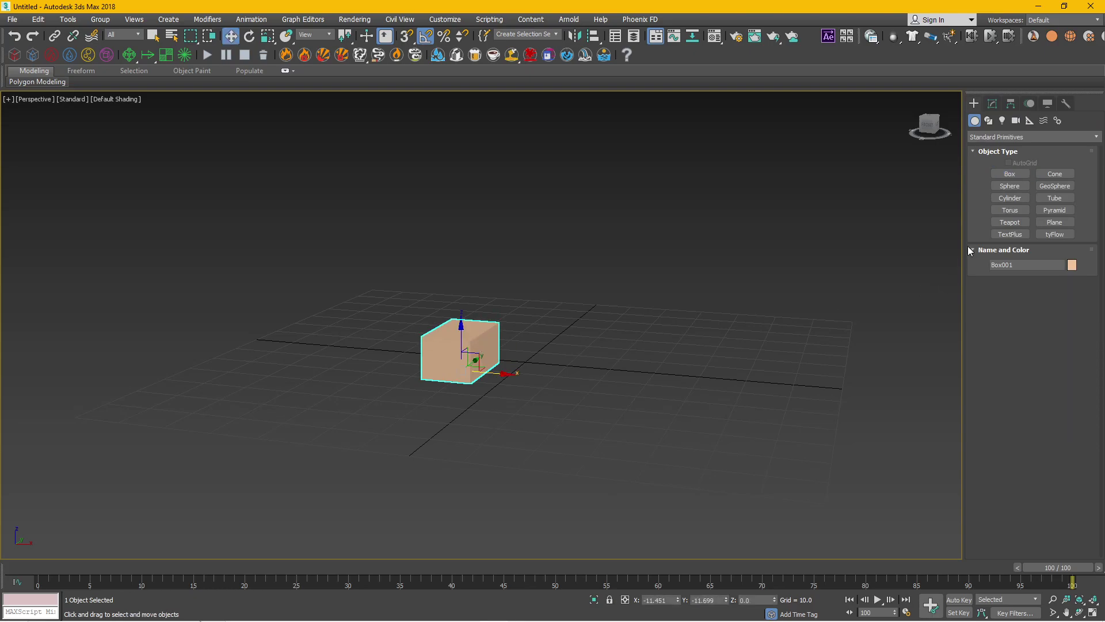
Draw a large plane underneath the box
click(1049, 222)
alt+middle_drag(756, 311, 703, 365)
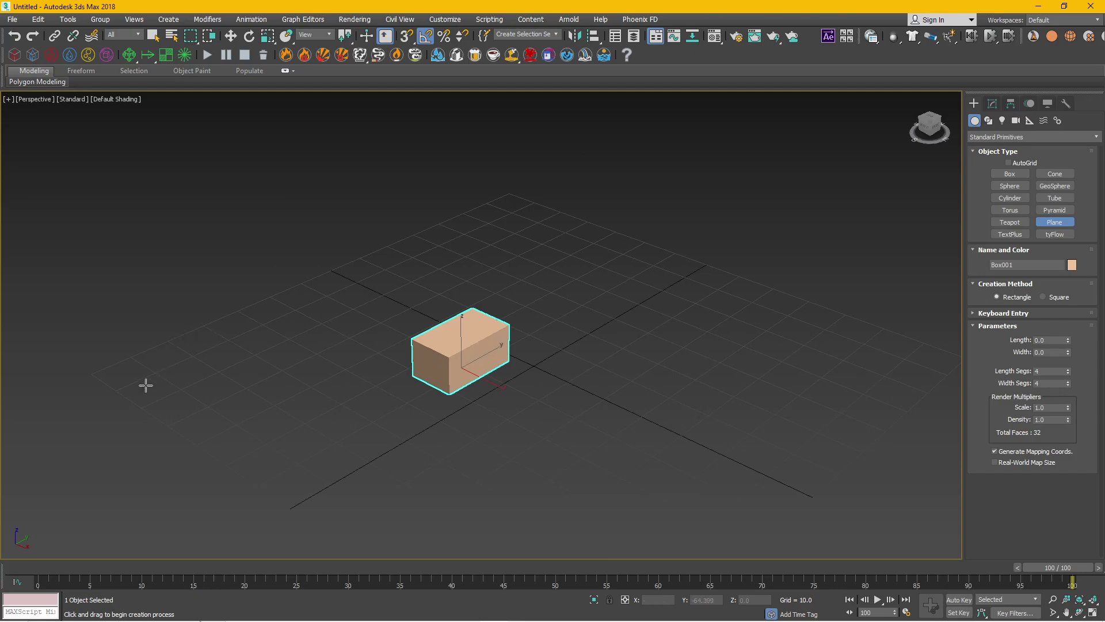
drag(146, 385, 942, 360)
right_click(862, 330)
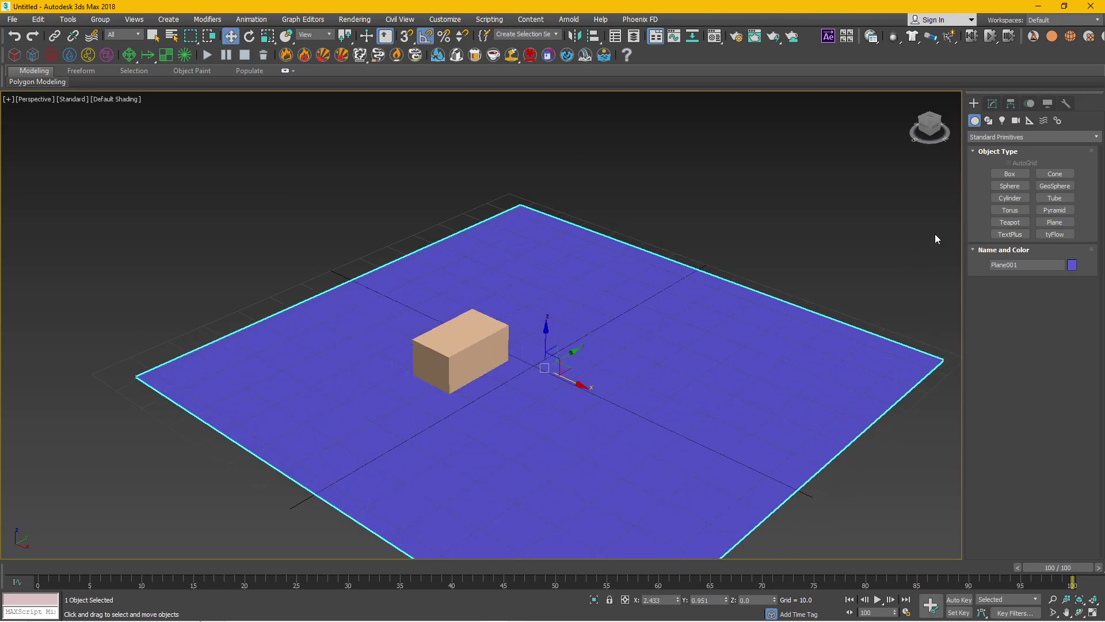
From a low viewing angle, create a physical camera from the current view with Ctrl+C
mouse_move(830, 261)
alt+middle_down()
mouse_move(774, 249)
mouse_move(764, 227)
mouse_move(748, 291)
mouse_move(765, 284)
mouse_move(642, 286)
mouse_move(611, 299)
alt+middle_up()
scroll(741, 274, up, 4)
scroll(775, 262, up, 3)
scroll(769, 264, down, 4)
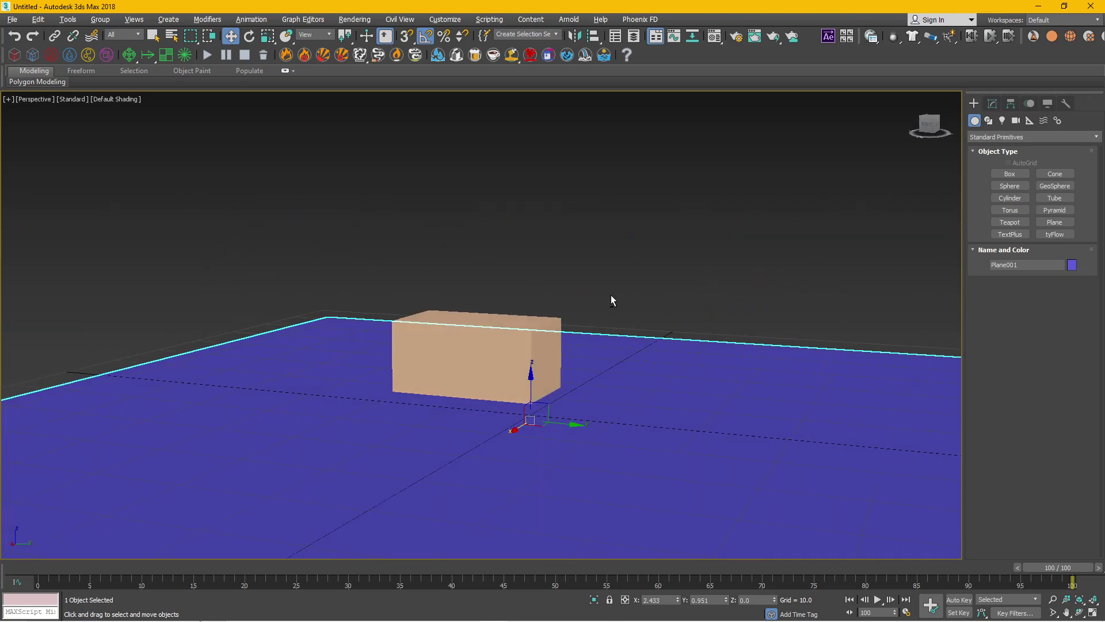
click(655, 275)
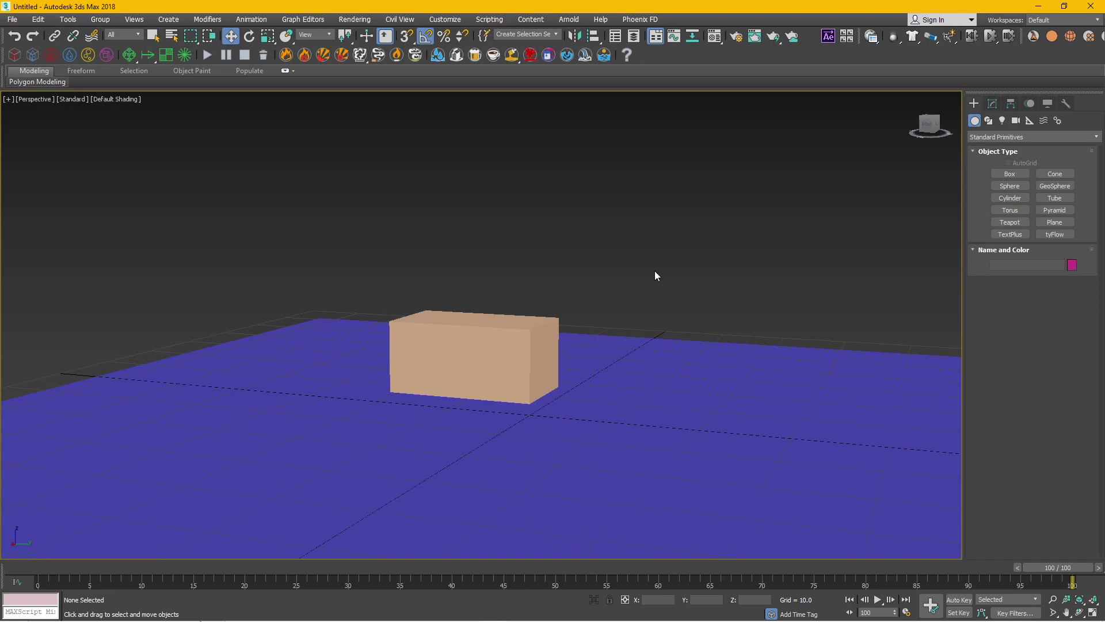
key(ctrl+c)
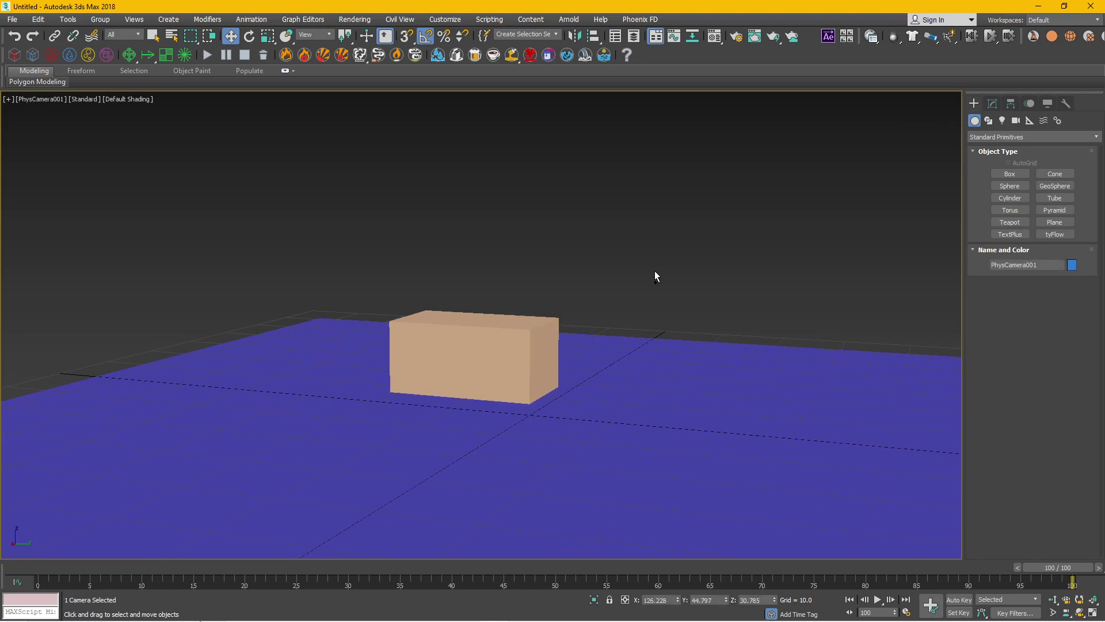
Return the viewport to Perspective and zoom out to see the whole scene
click(45, 99)
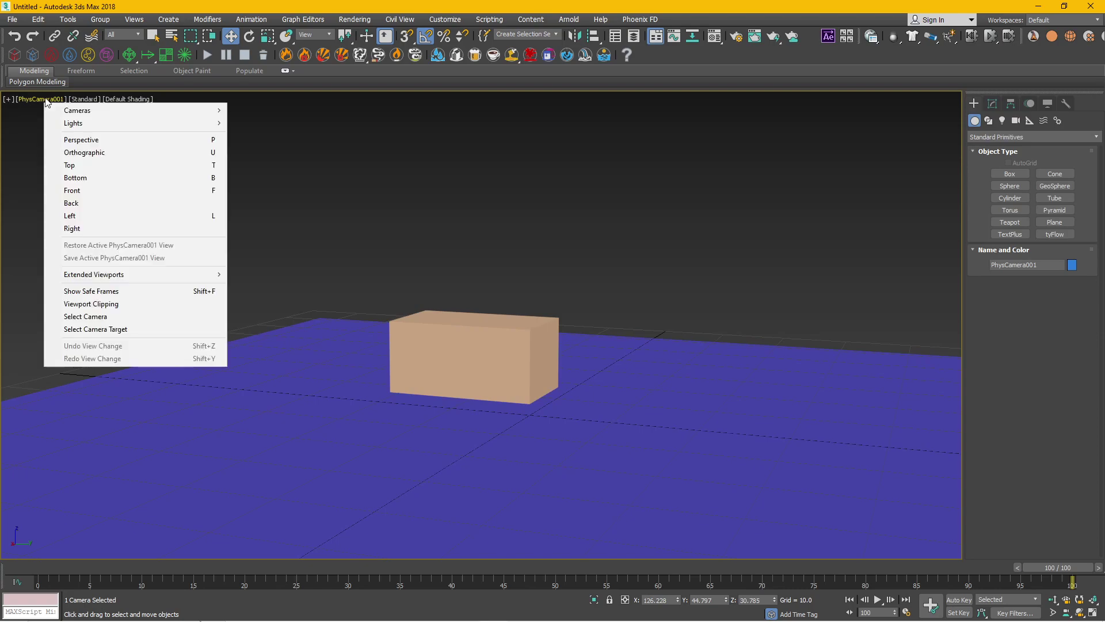
click(332, 147)
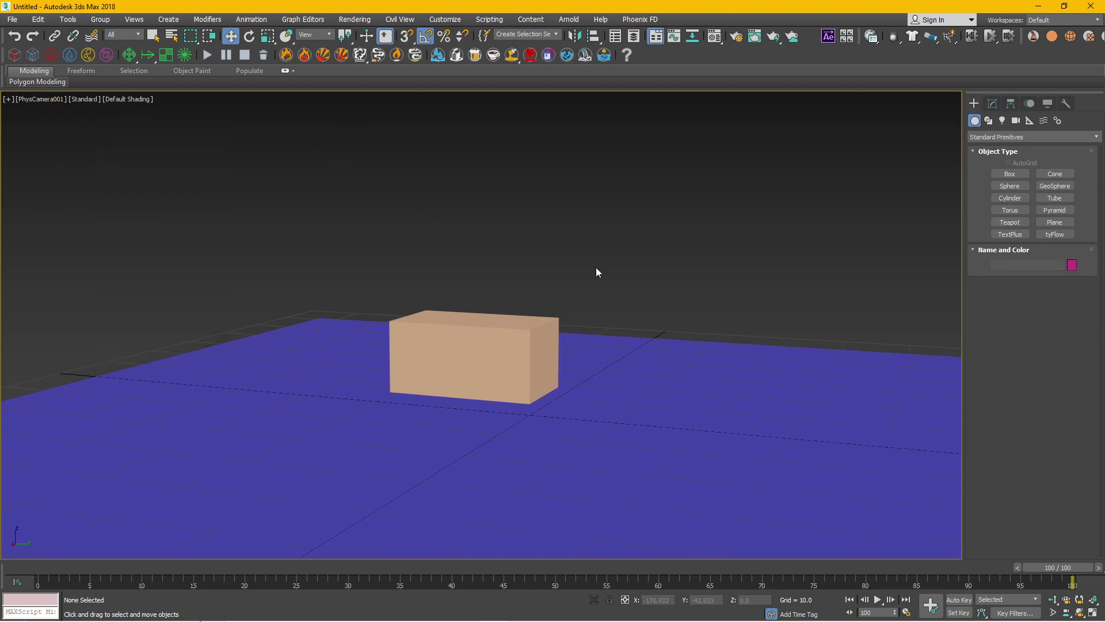
key(p)
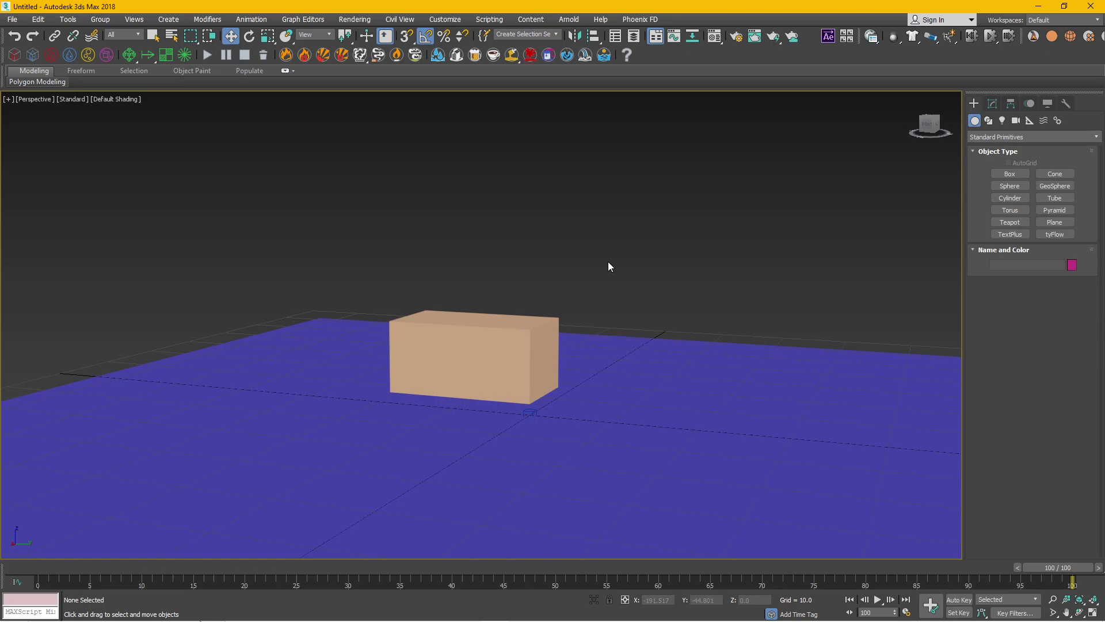
mouse_move(608, 262)
alt+middle_down()
mouse_move(629, 289)
mouse_move(668, 287)
mouse_move(609, 347)
alt+middle_up()
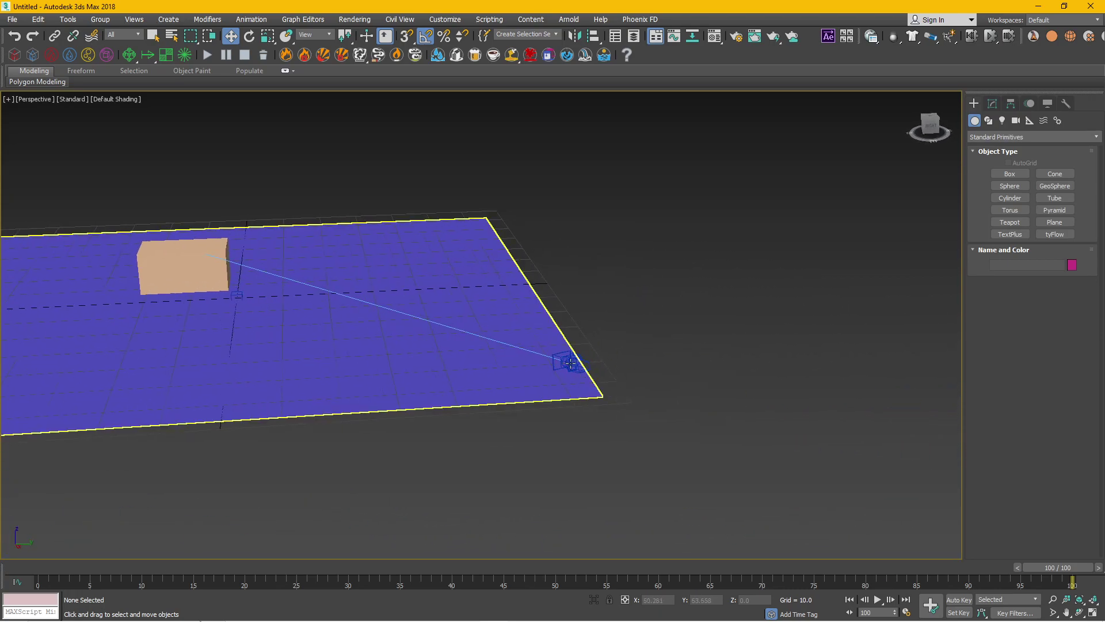
click(609, 348)
click(595, 373)
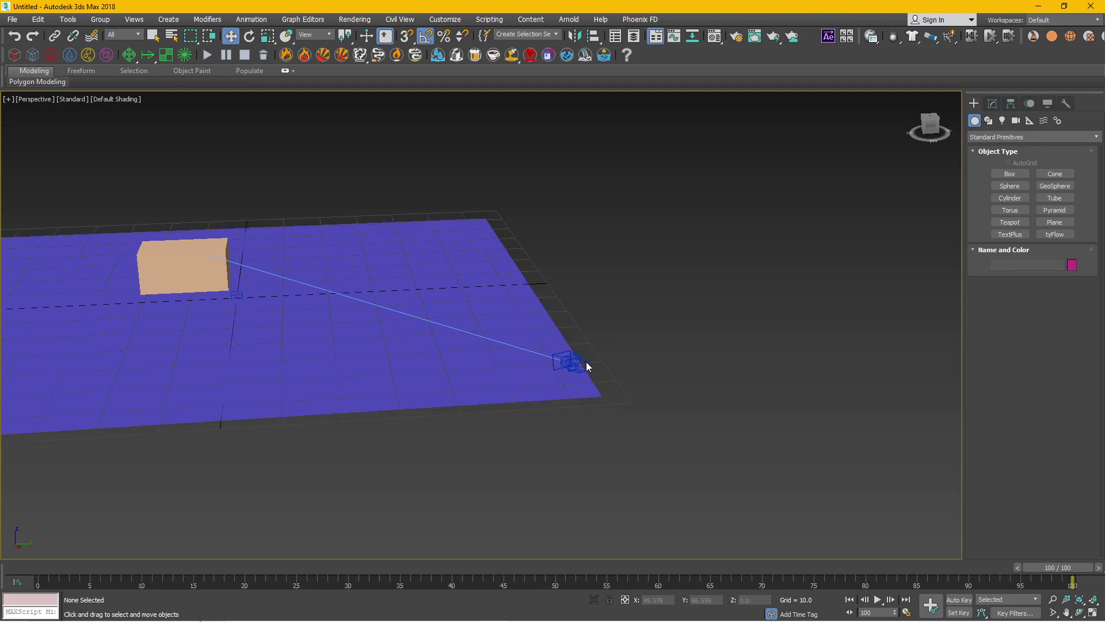
Orbit around to inspect the camera, then bring up the Standard Helpers list
alt+middle_drag(586, 362, 644, 353)
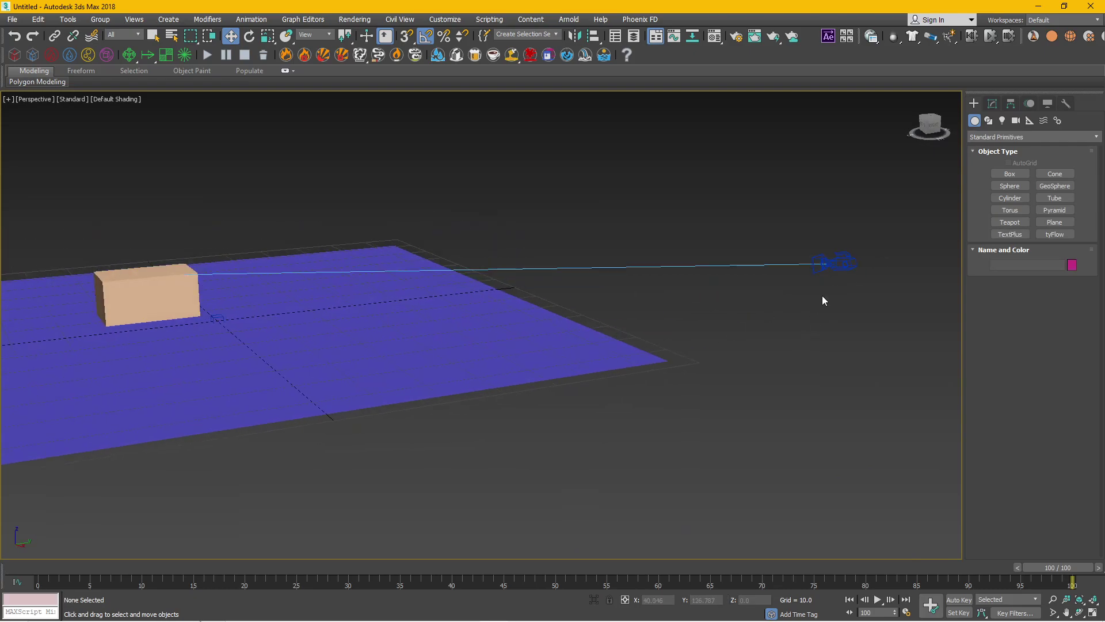
click(835, 263)
mouse_move(769, 395)
alt+middle_down()
mouse_move(736, 382)
mouse_move(583, 396)
mouse_move(751, 392)
alt+middle_up()
click(676, 462)
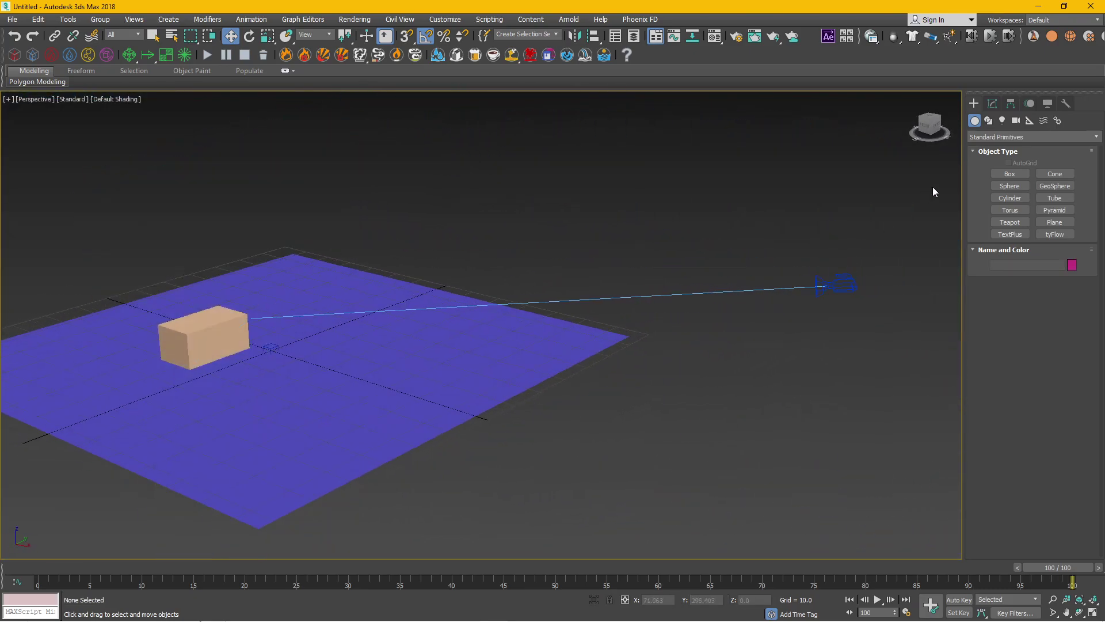
click(1028, 122)
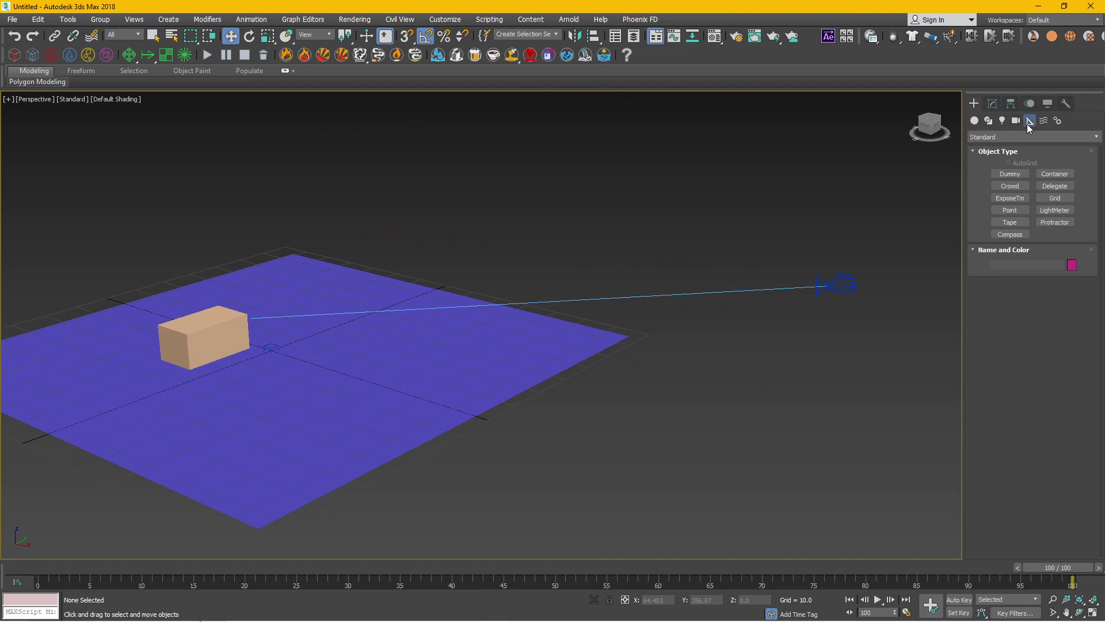
Create a Dummy helper on the plane beside the box
click(1010, 186)
click(1010, 174)
drag(311, 368, 327, 375)
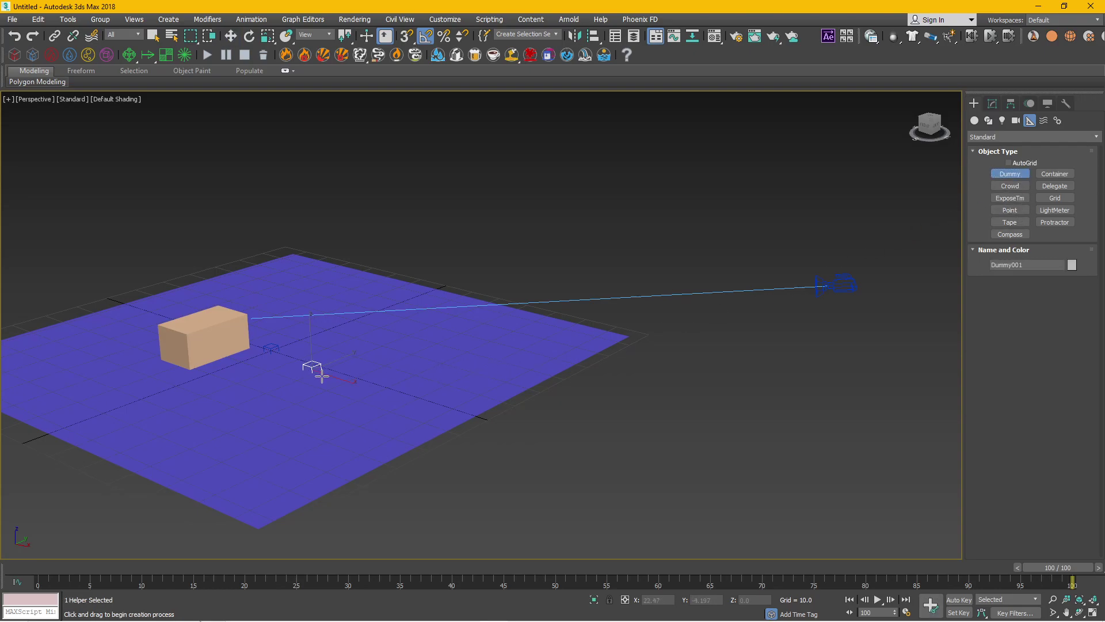
key(w)
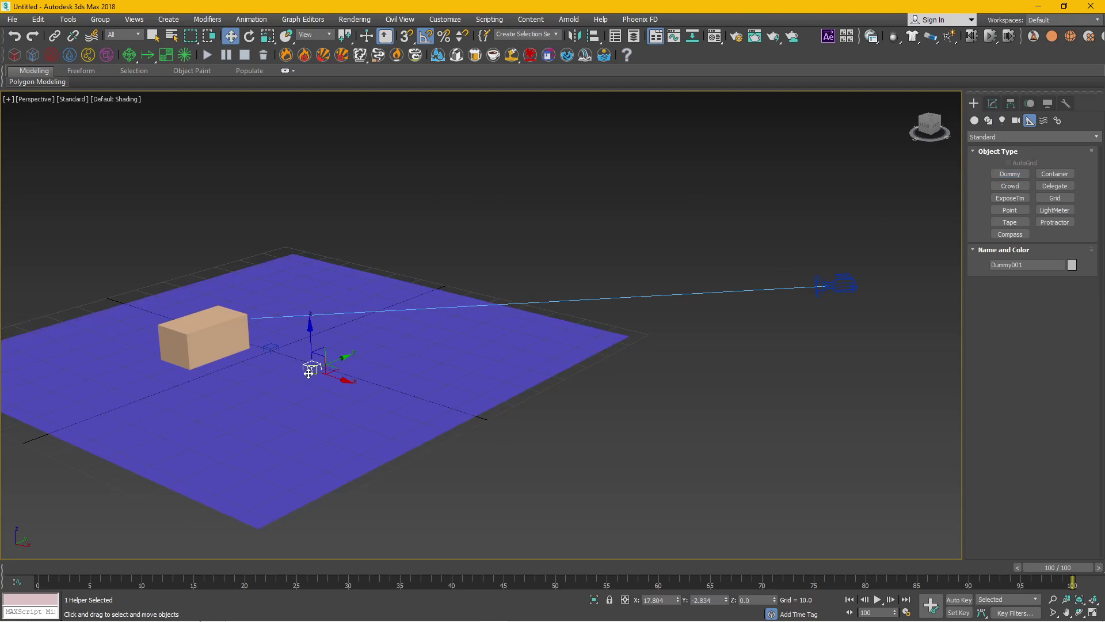
drag(311, 342, 313, 334)
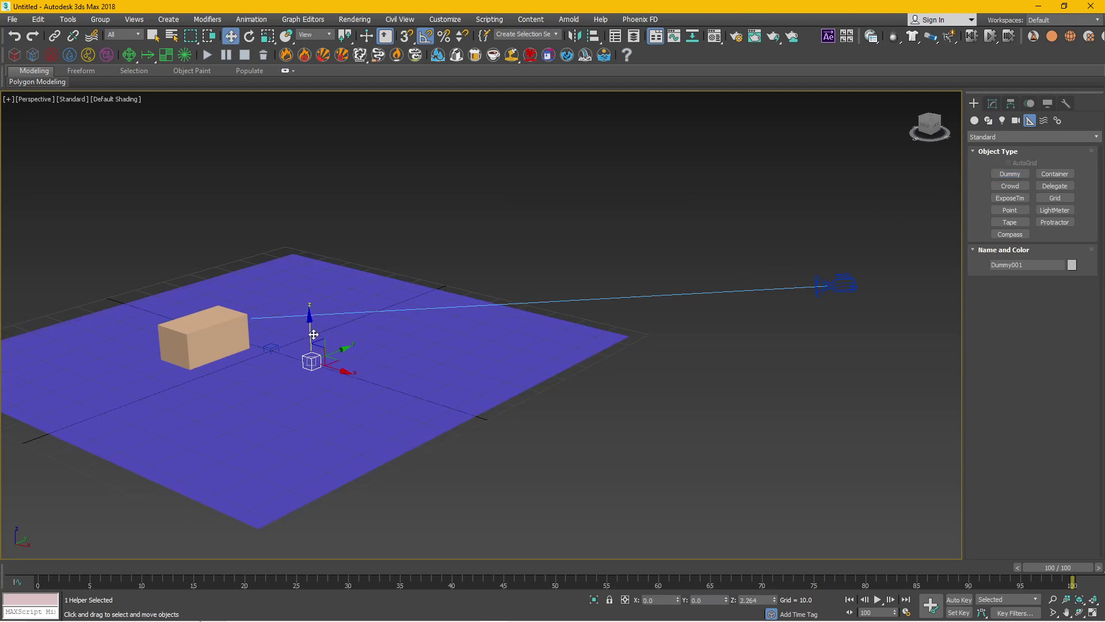
Move the dummy onto the box's top corner, then marquee-select all four objects
scroll(313, 334, up, 3)
mouse_move(314, 333)
middle_down()
mouse_move(545, 348)
mouse_move(537, 373)
middle_up()
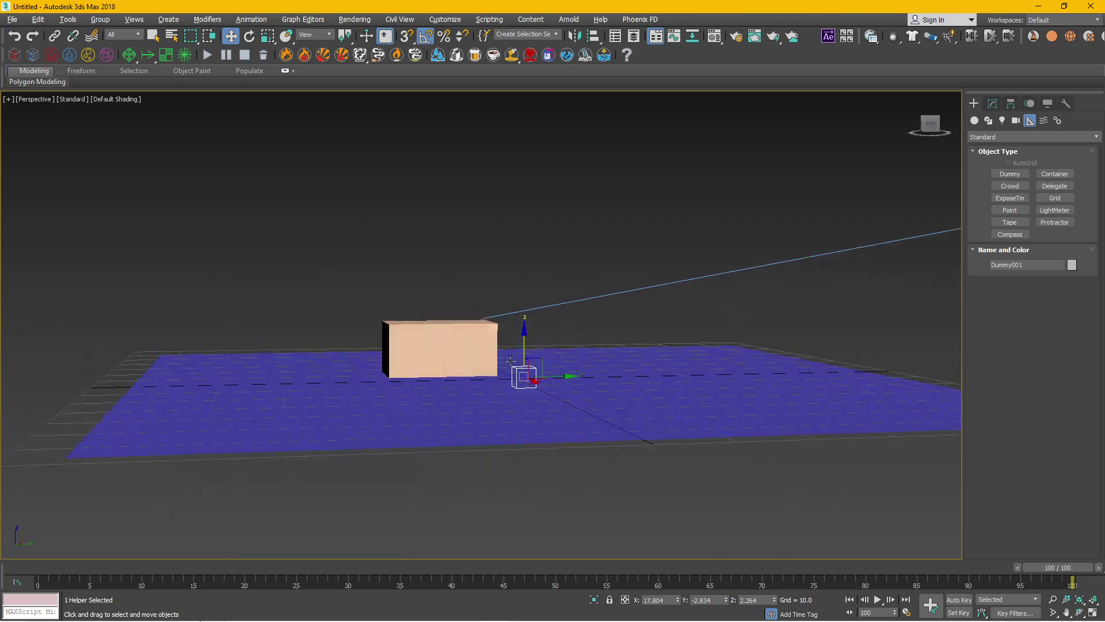
drag(525, 357, 525, 361)
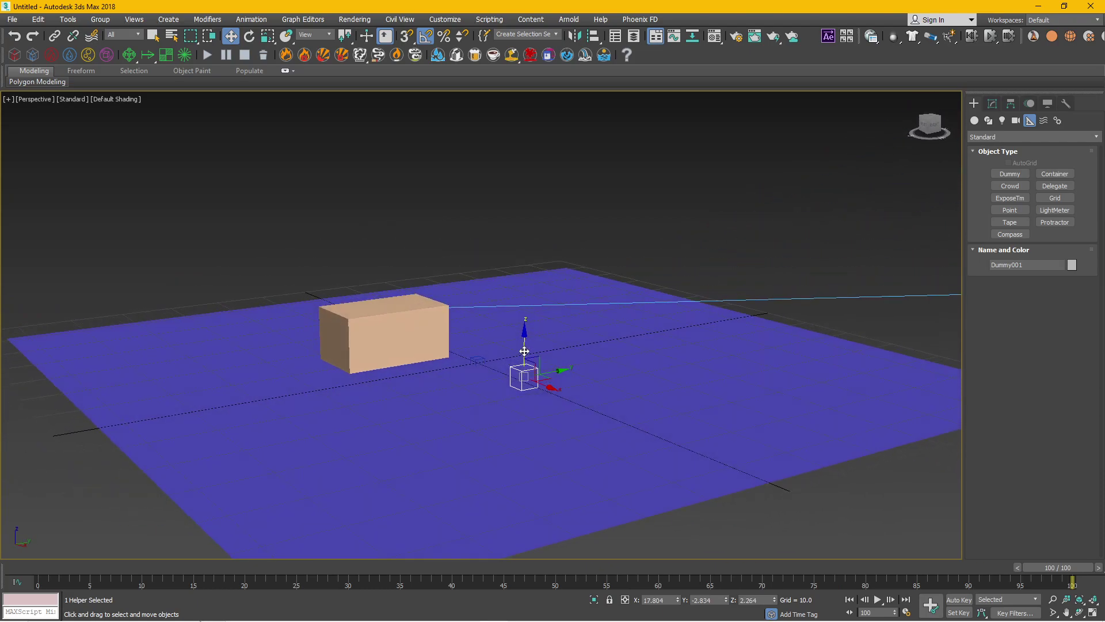
mouse_move(526, 360)
alt+middle_down()
mouse_move(678, 403)
mouse_move(570, 403)
alt+middle_up()
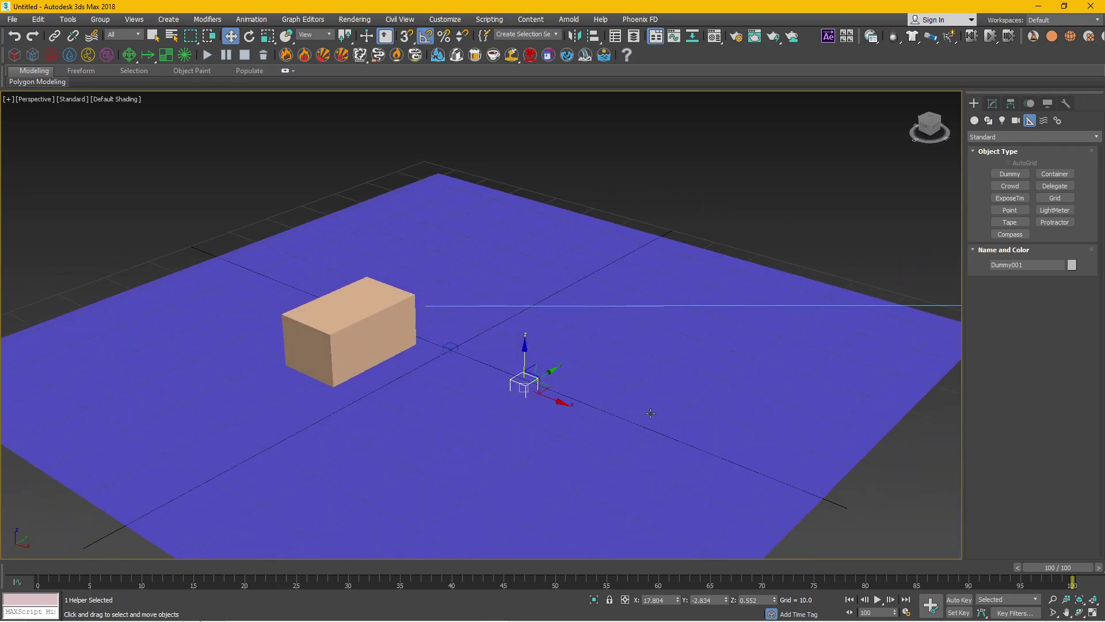
drag(558, 402, 391, 345)
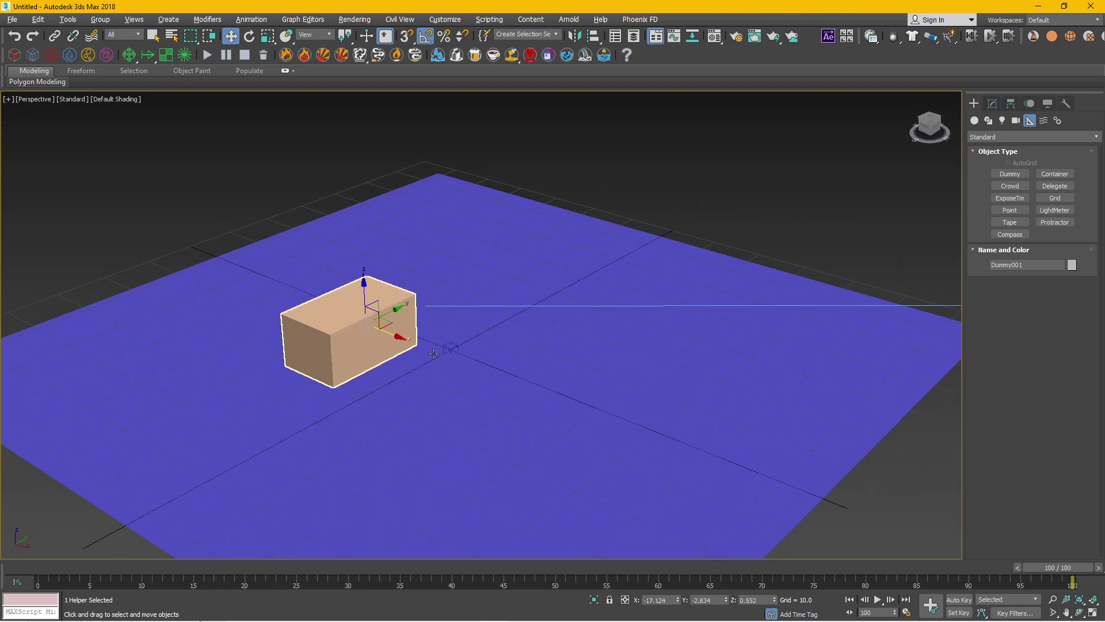
alt+middle_drag(392, 345, 499, 320)
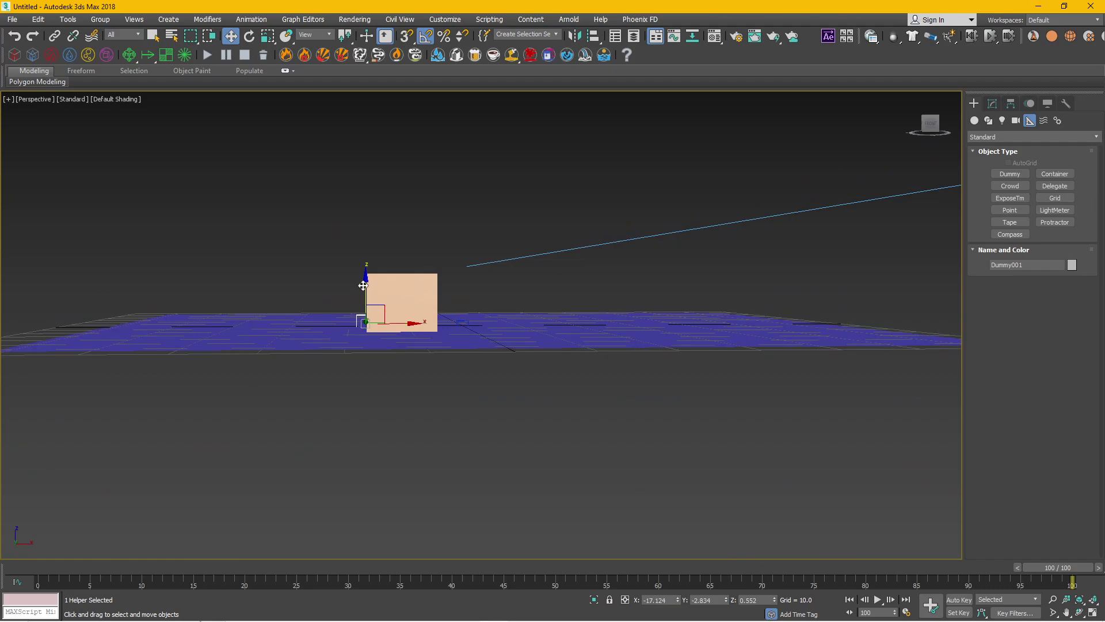
mouse_move(402, 323)
mouse_down()
mouse_move(402, 294)
mouse_move(430, 294)
mouse_up()
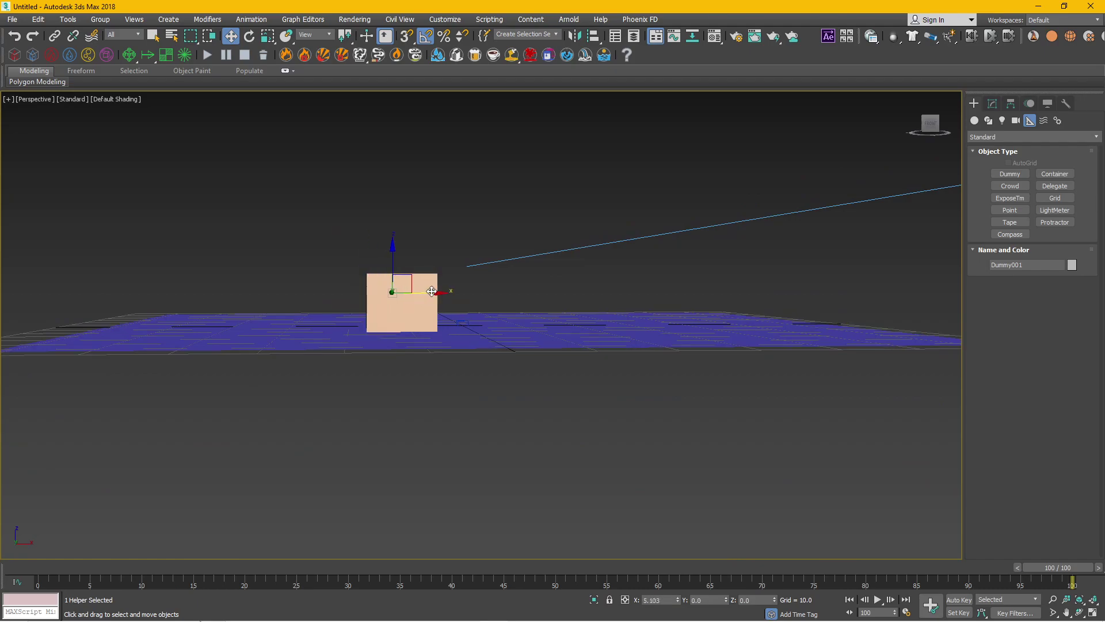
mouse_move(430, 294)
alt+middle_down()
mouse_move(435, 313)
mouse_move(410, 316)
alt+middle_up()
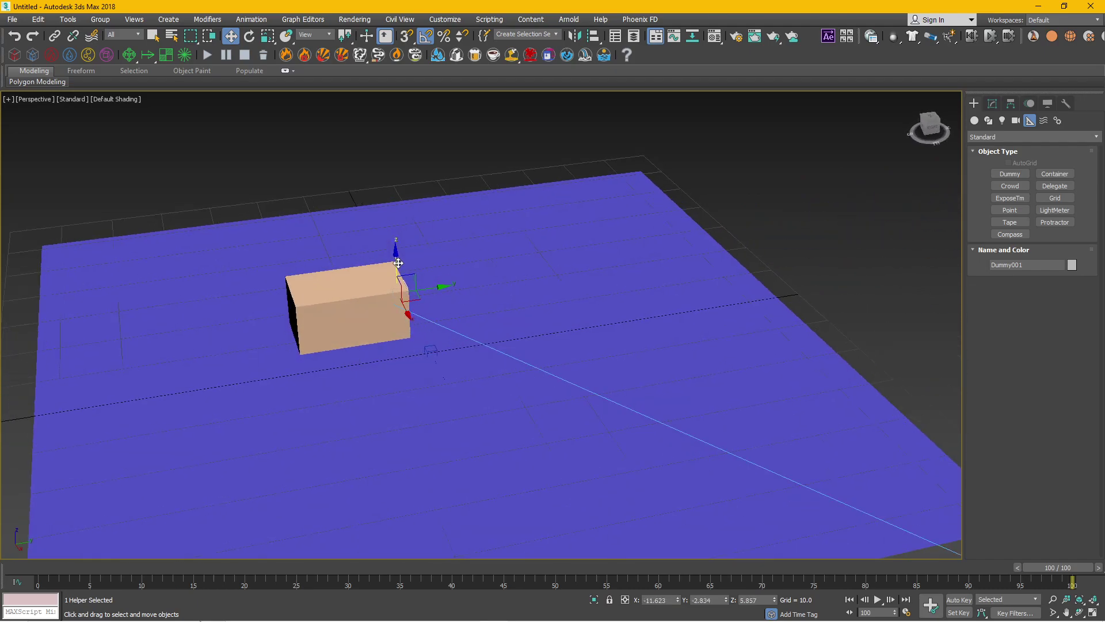
mouse_move(409, 316)
mouse_down()
mouse_move(433, 274)
mouse_move(403, 282)
mouse_up()
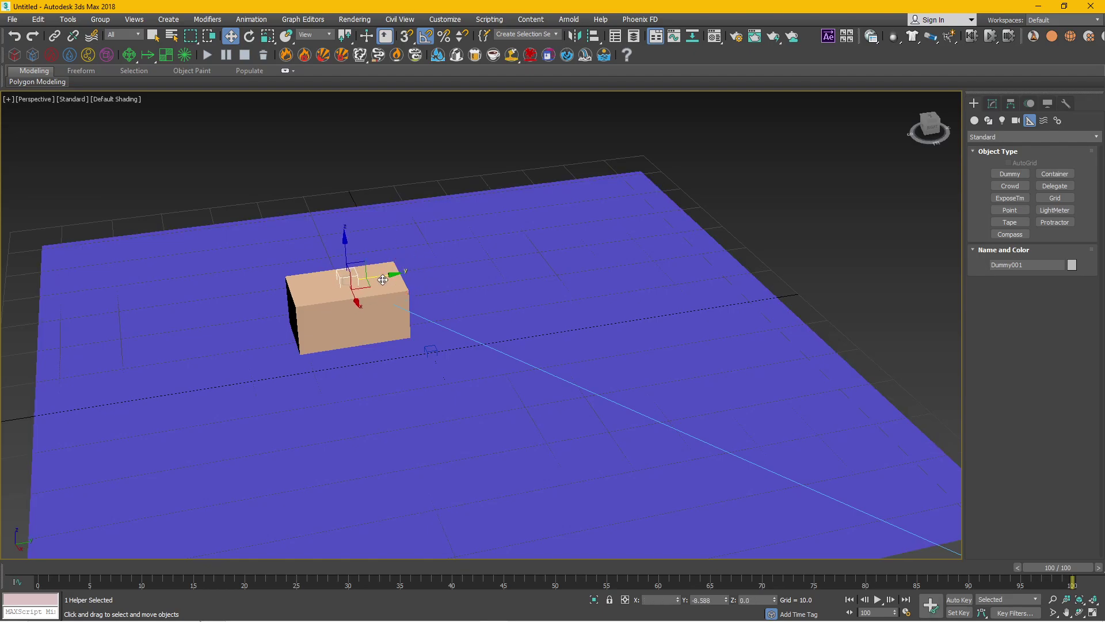
alt+middle_drag(403, 282, 572, 349)
scroll(572, 349, down, 5)
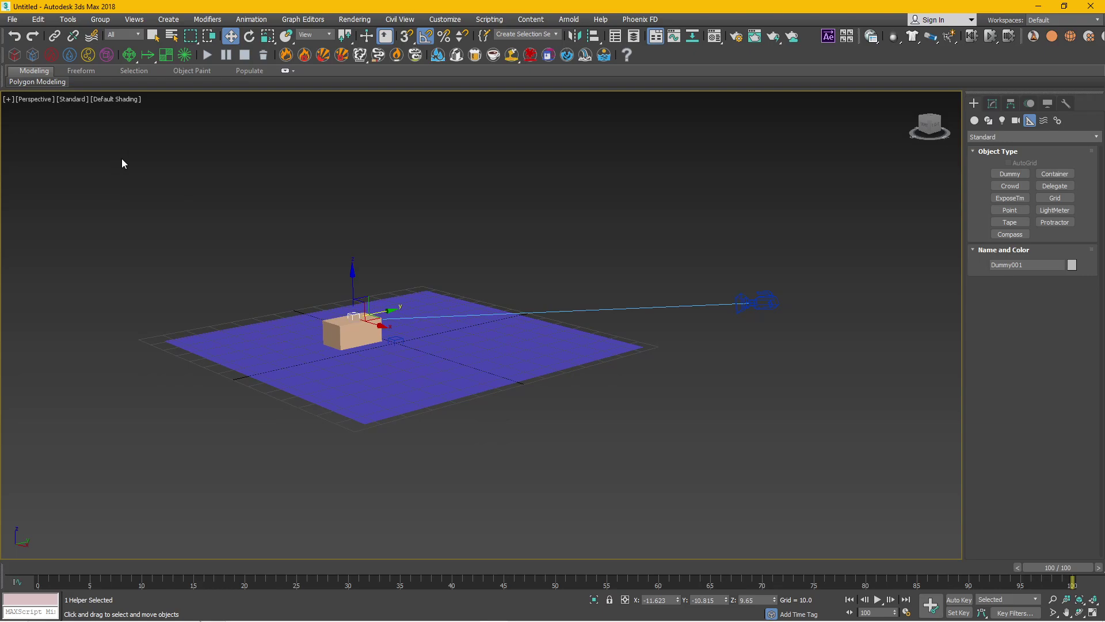
drag(376, 326, 925, 481)
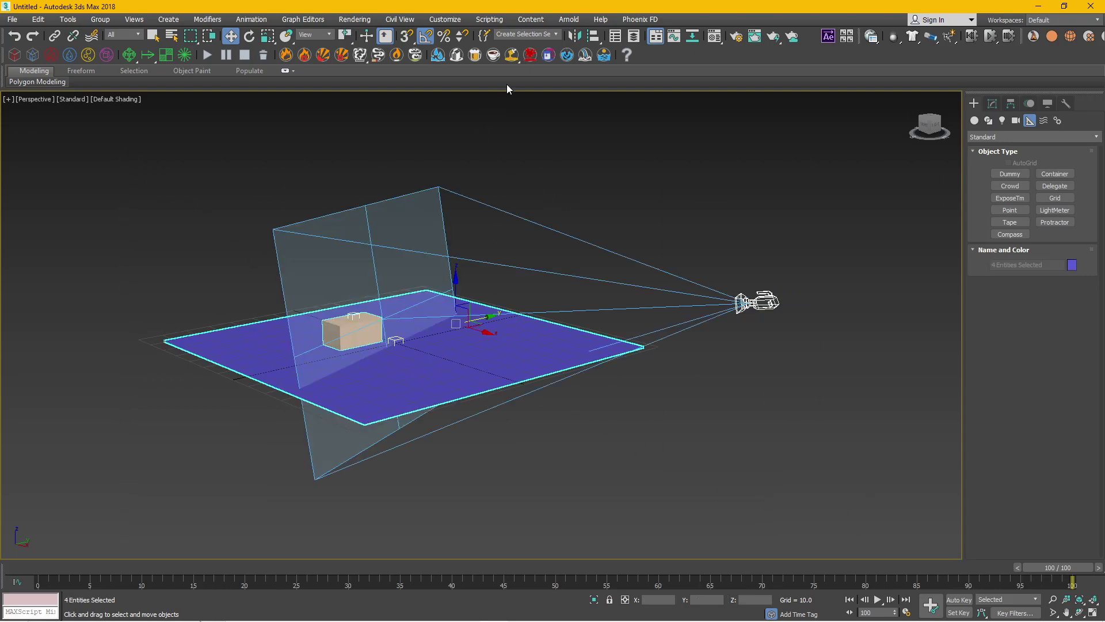
Open the AE Transfer exporter and add the selected scene objects to its list
click(828, 37)
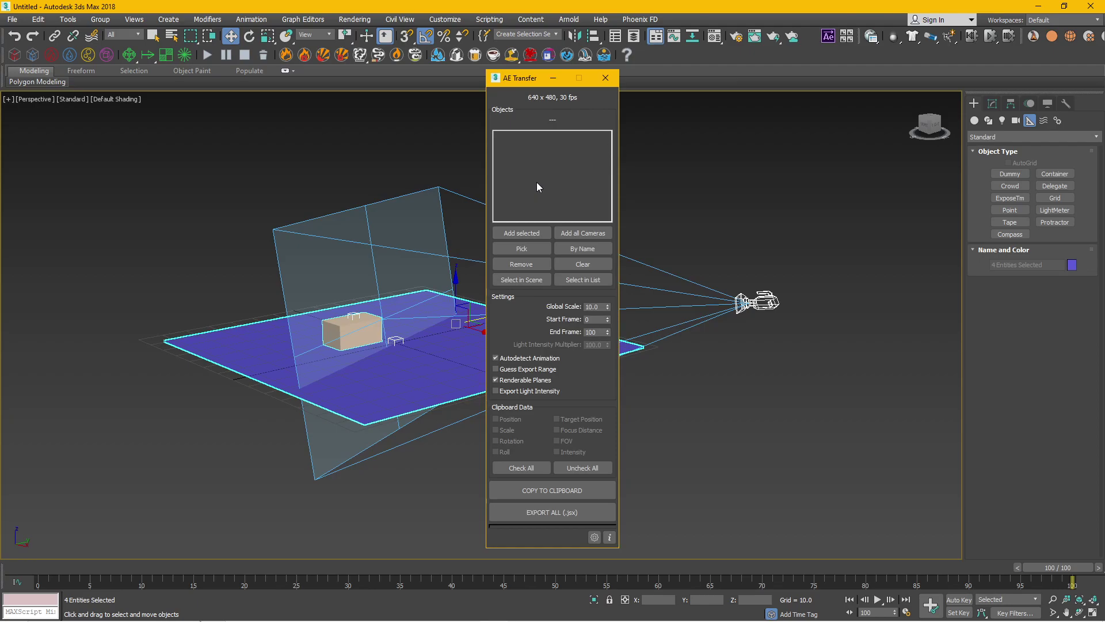
drag(521, 81, 533, 94)
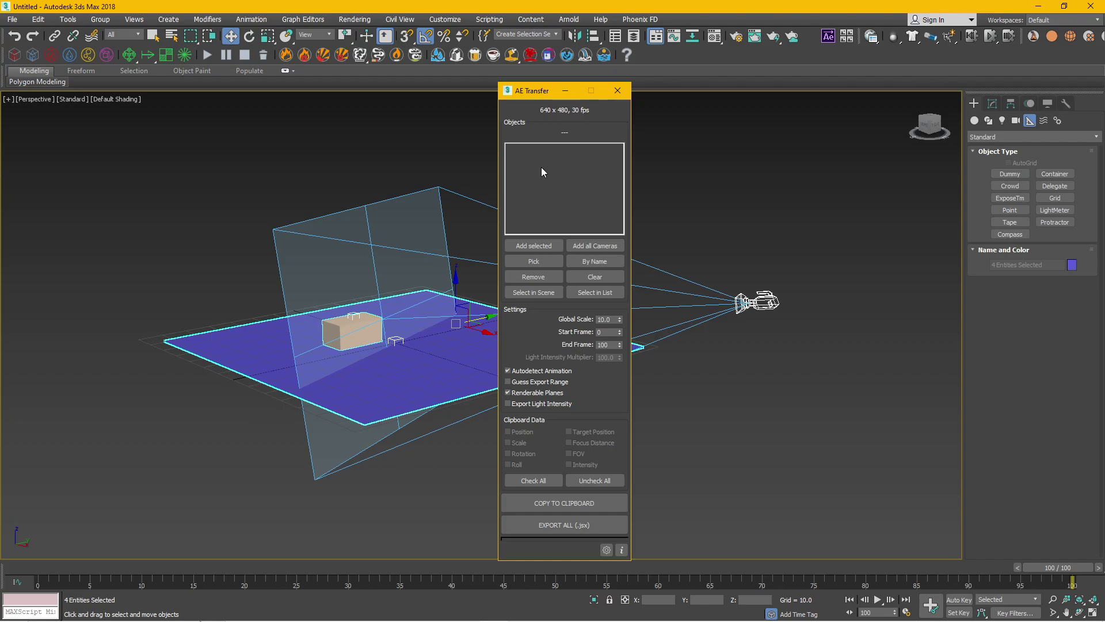
drag(531, 93, 566, 94)
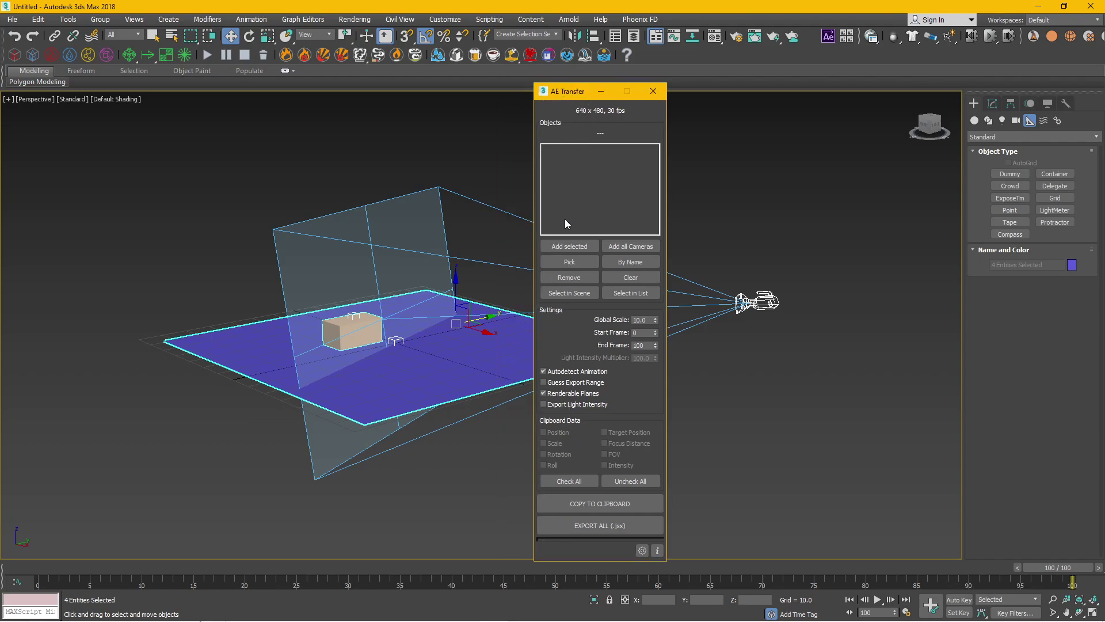
click(567, 248)
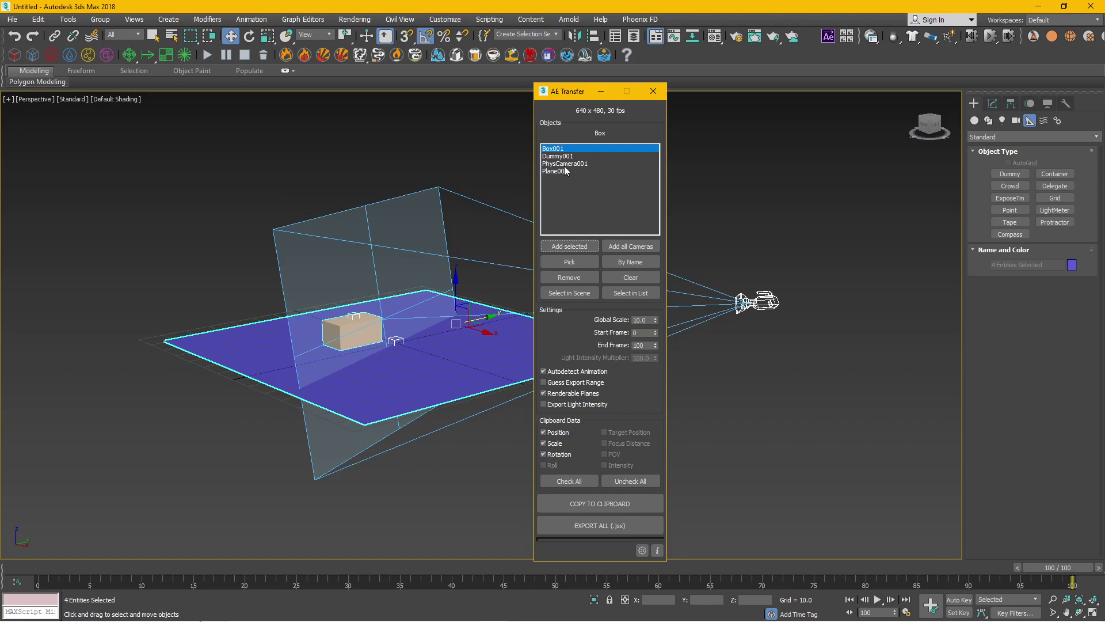
Remove Plane001, PhysCamera001, Dummy001 and Box001 until the Objects list is empty
click(441, 444)
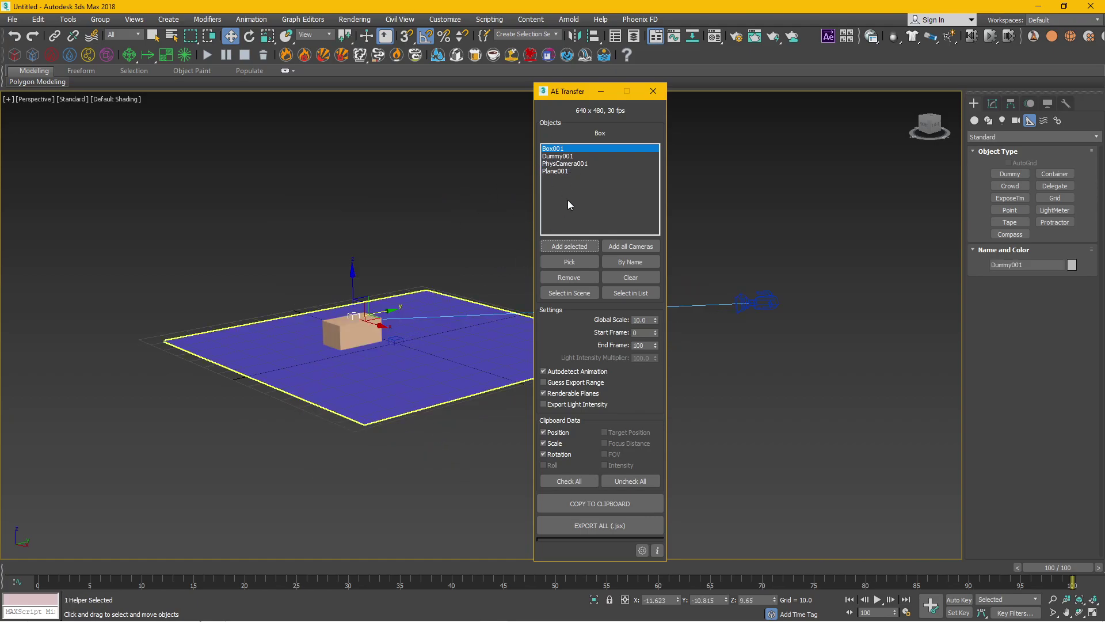
click(566, 171)
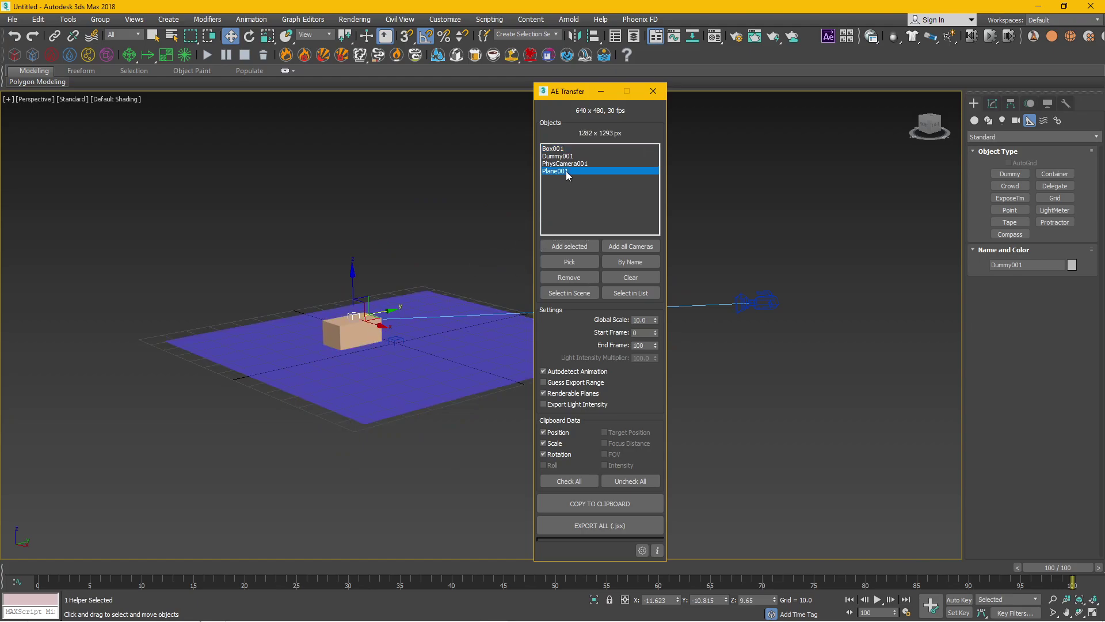
click(567, 172)
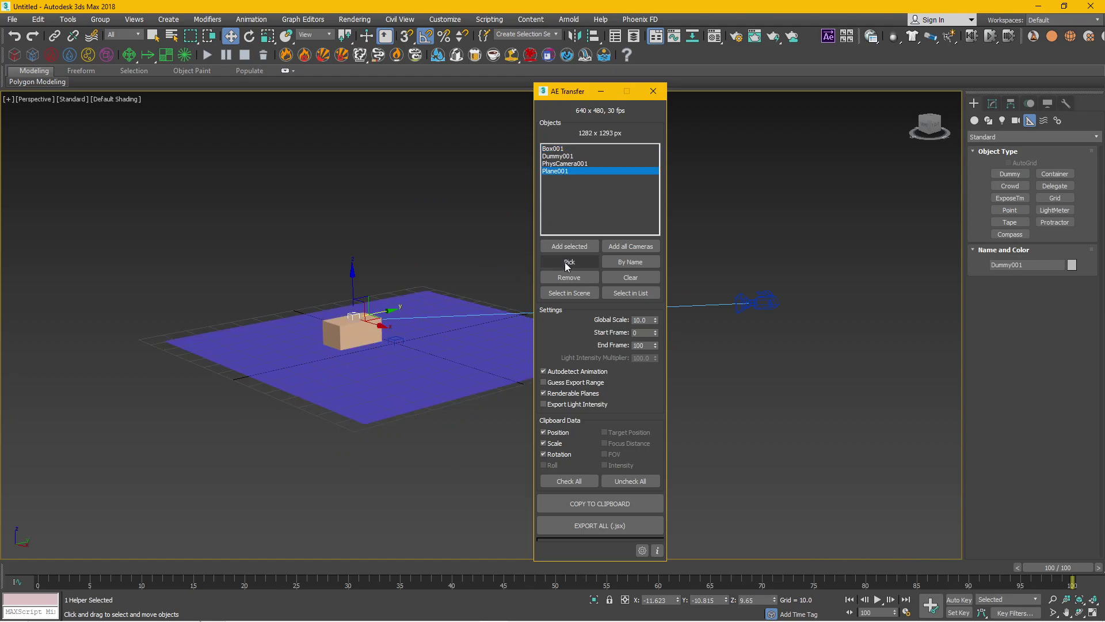
click(569, 277)
click(568, 164)
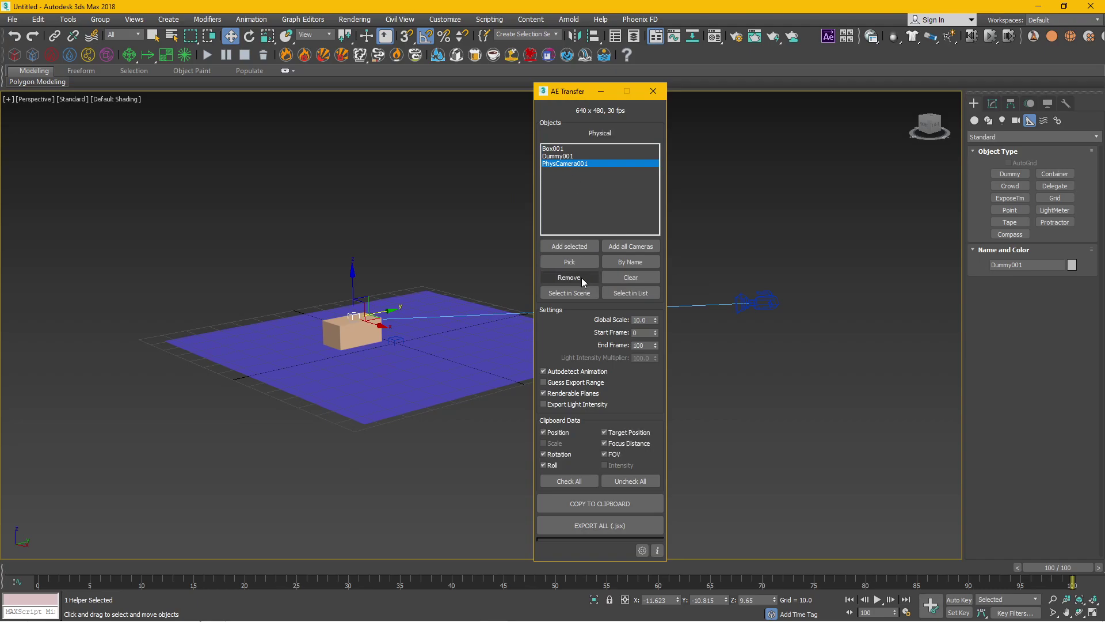
click(581, 278)
click(571, 171)
click(578, 279)
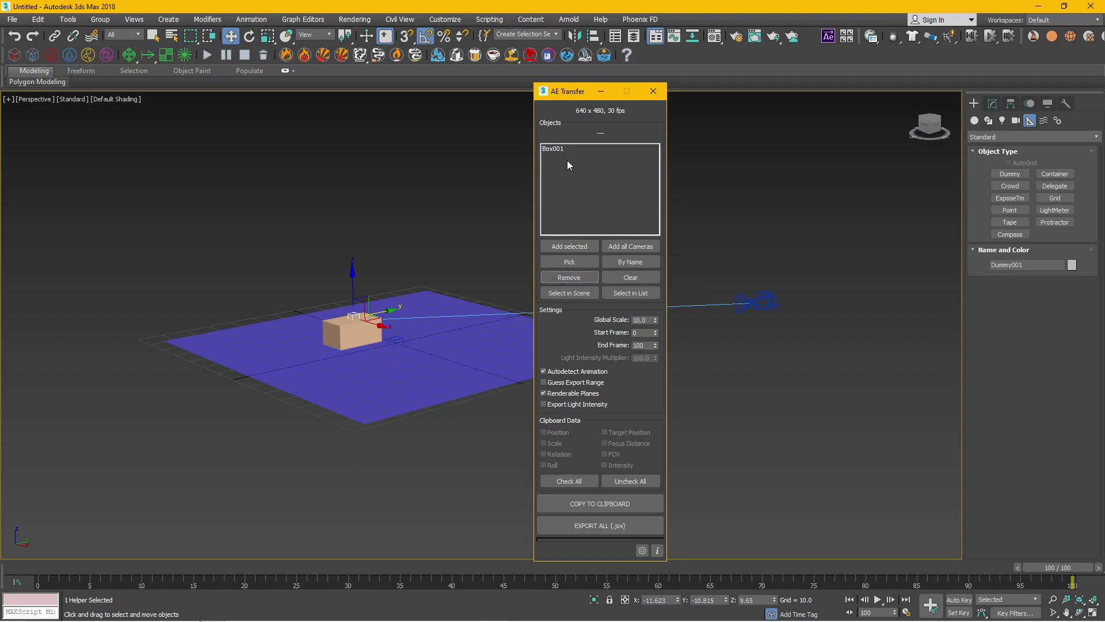
click(565, 156)
click(578, 275)
click(752, 255)
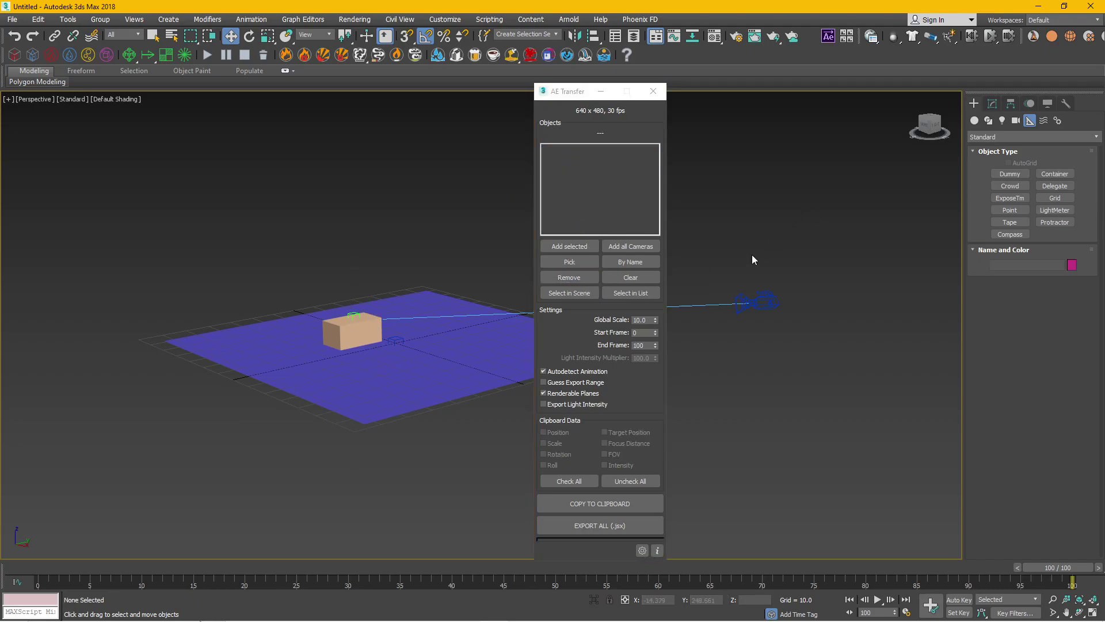
Select PhysCamera001 and add it to the AE Transfer list
mouse_move(702, 447)
alt+middle_down()
mouse_move(694, 429)
mouse_move(733, 437)
mouse_move(723, 422)
mouse_move(741, 427)
mouse_move(755, 461)
alt+middle_up()
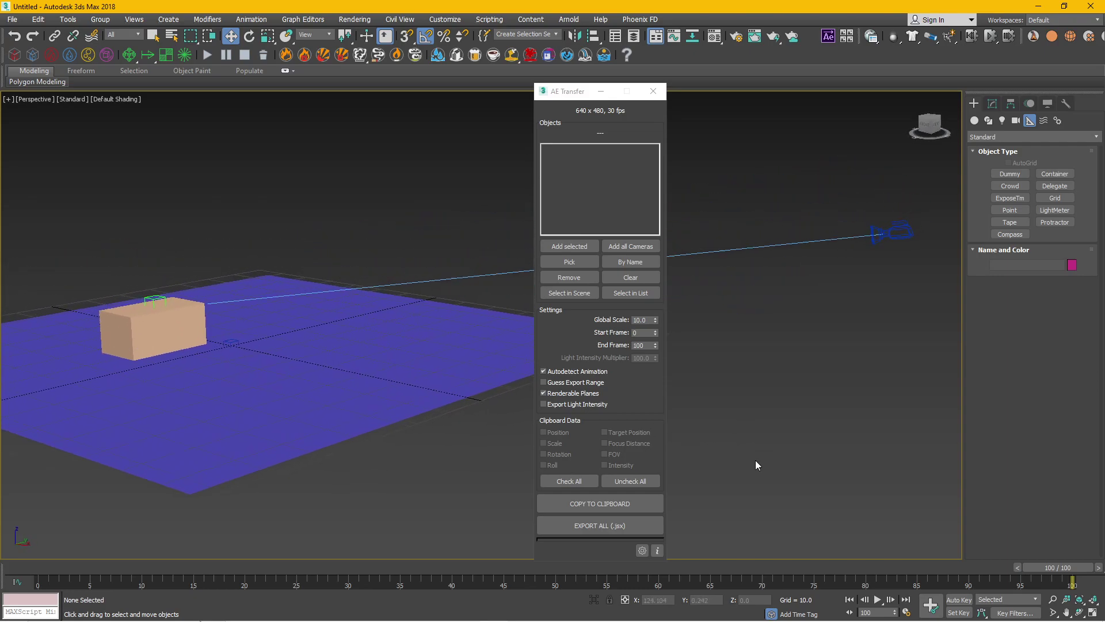
click(893, 233)
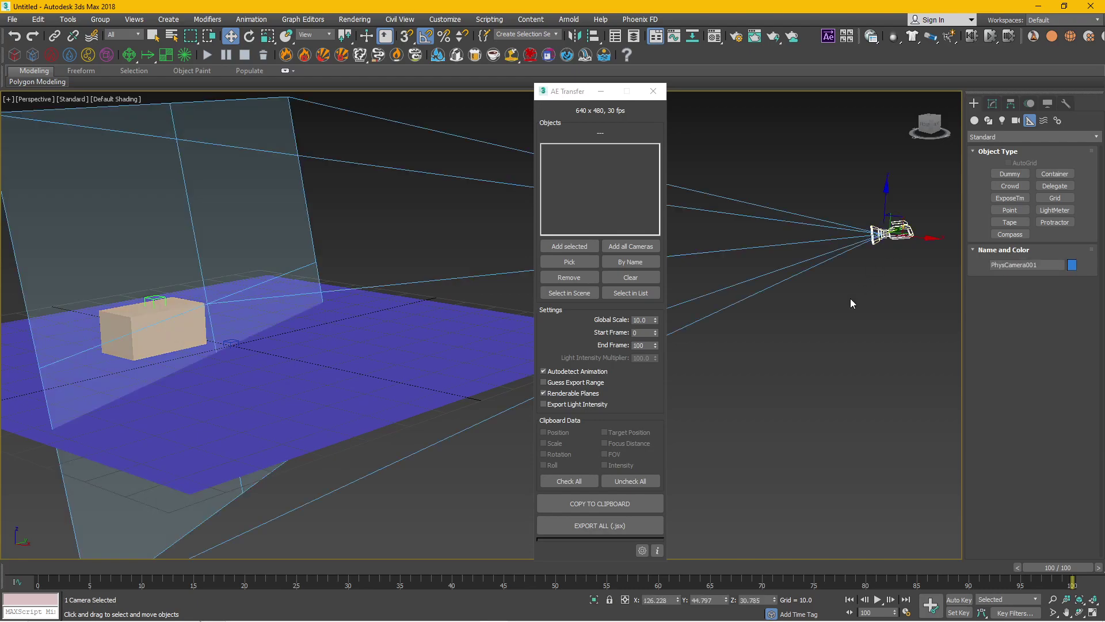
click(730, 341)
click(156, 295)
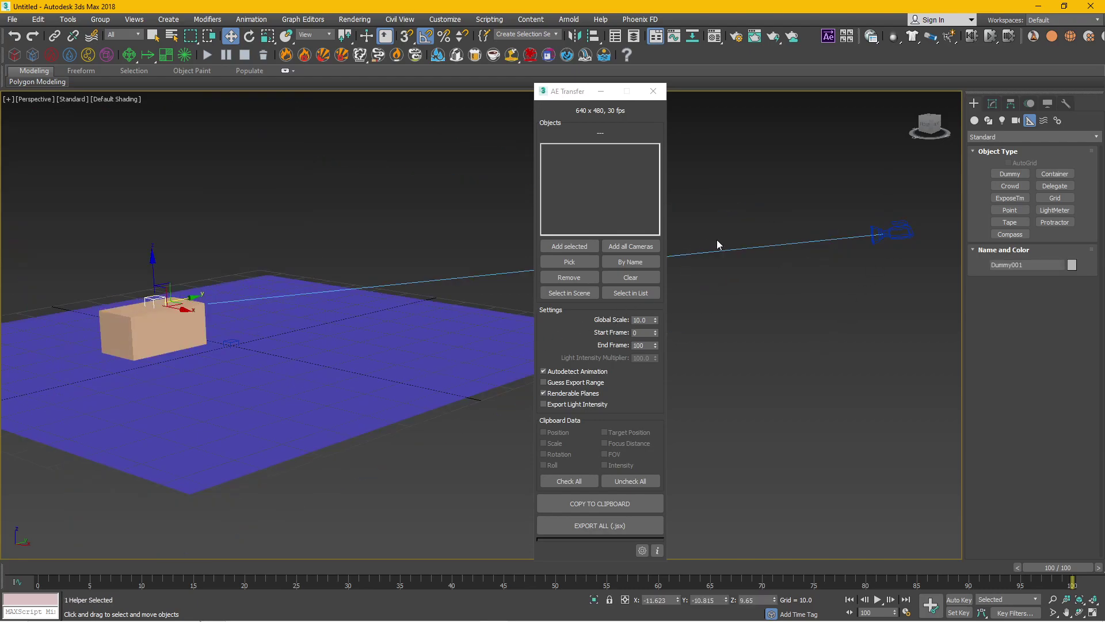
click(893, 233)
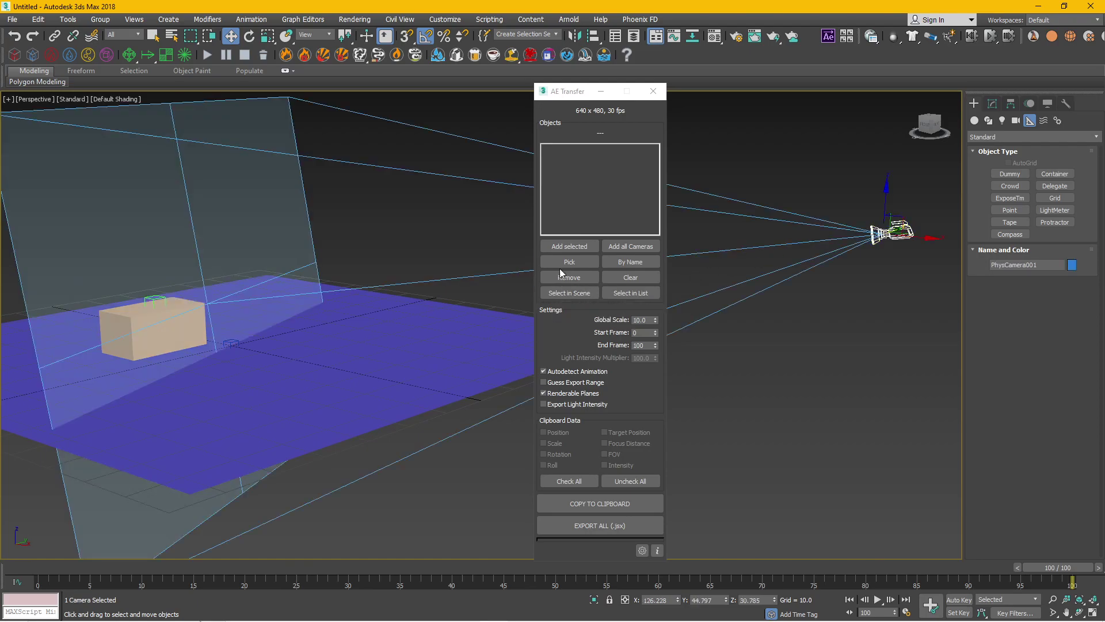
click(574, 246)
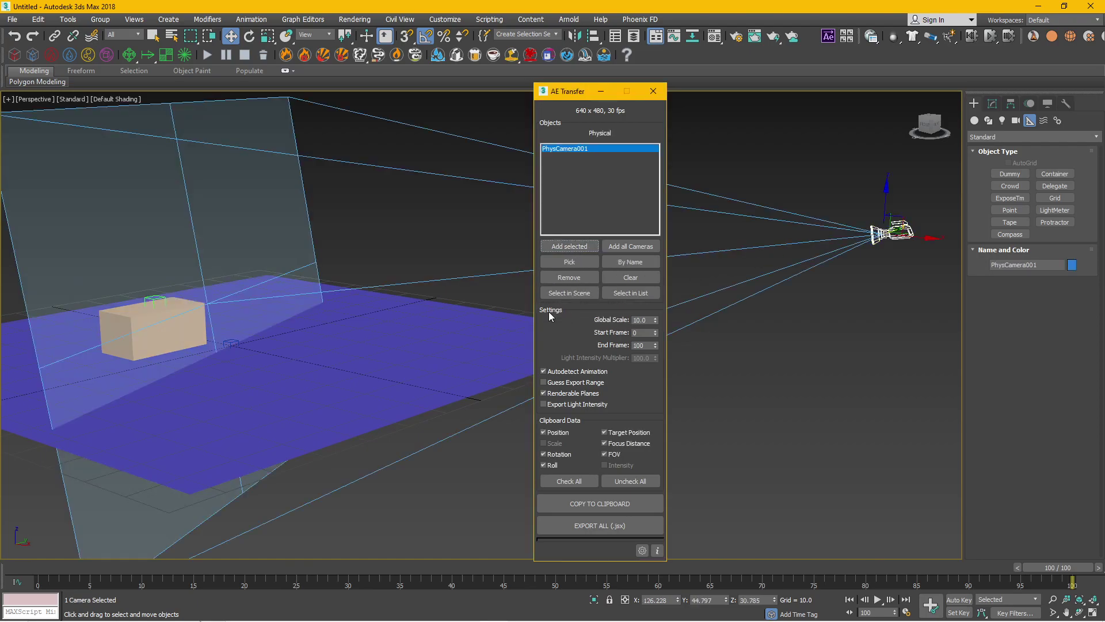
Add Dummy001 to the list too, then start EXPORT ALL (.jsx)
click(149, 299)
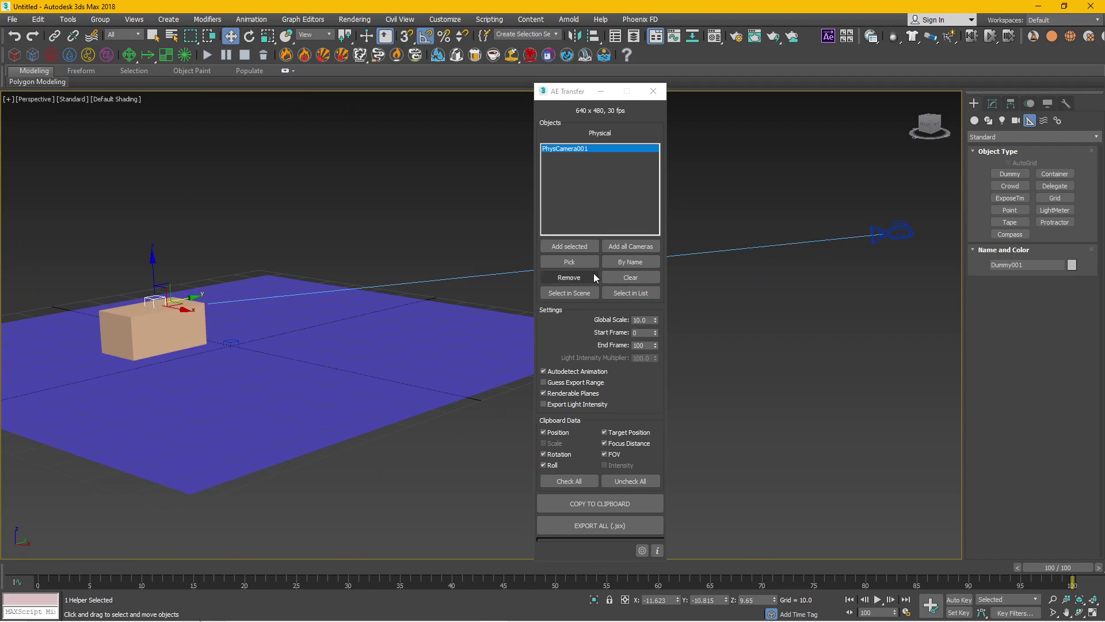
click(576, 264)
click(581, 245)
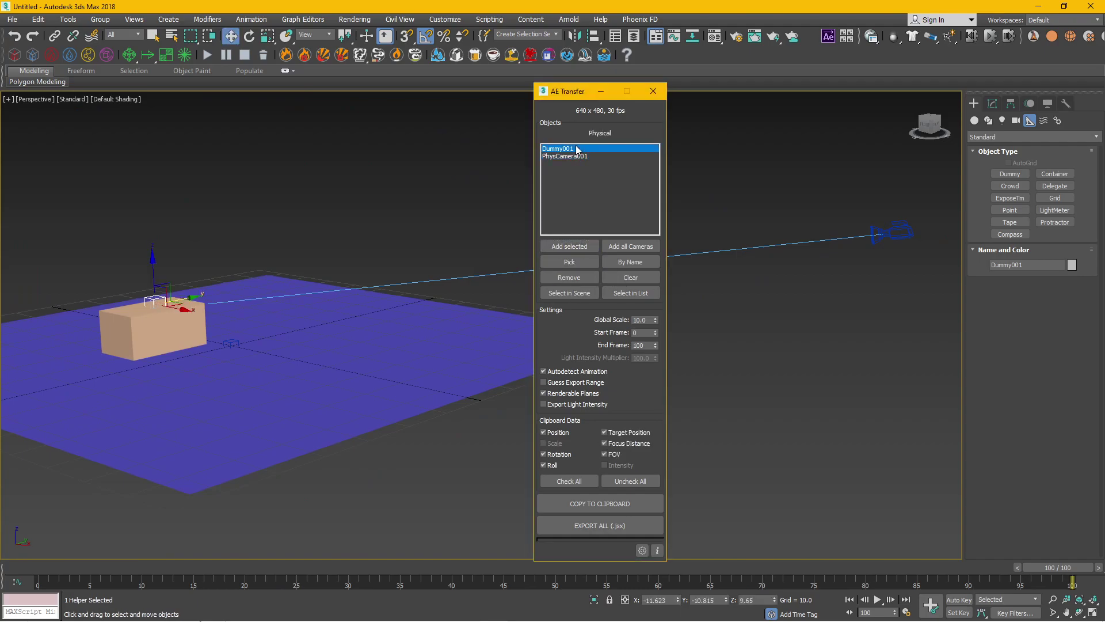
click(579, 156)
click(582, 148)
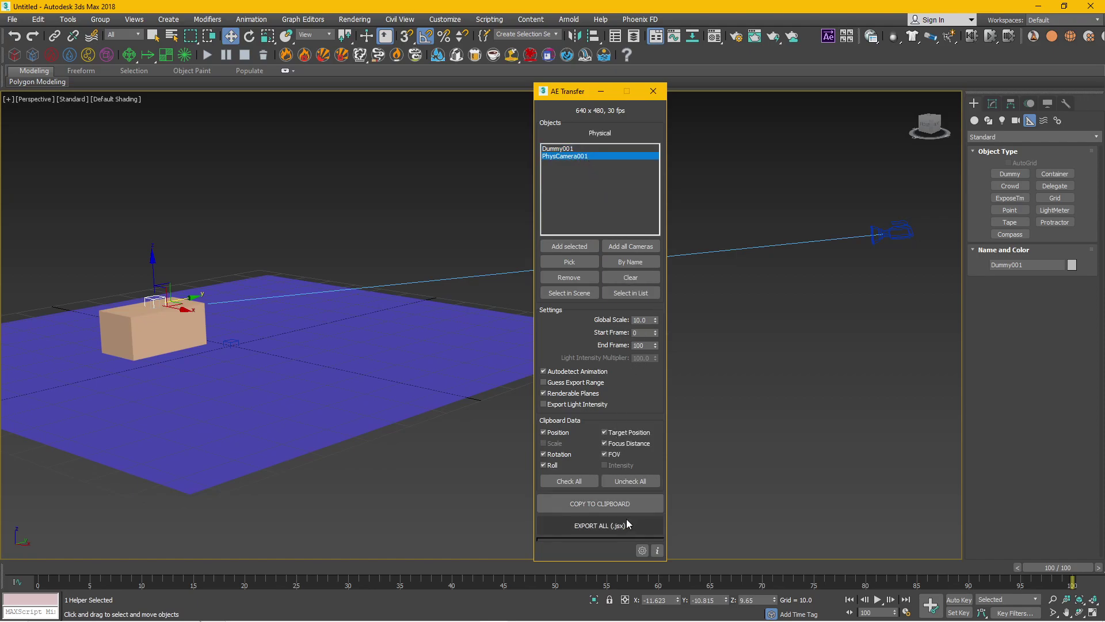
click(596, 527)
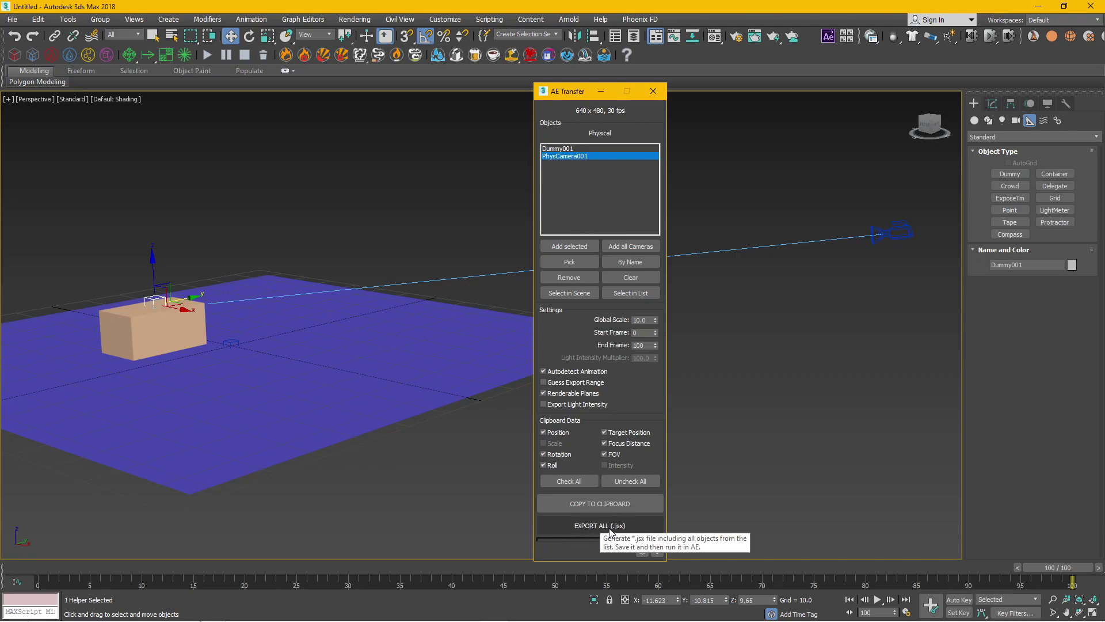
click(610, 532)
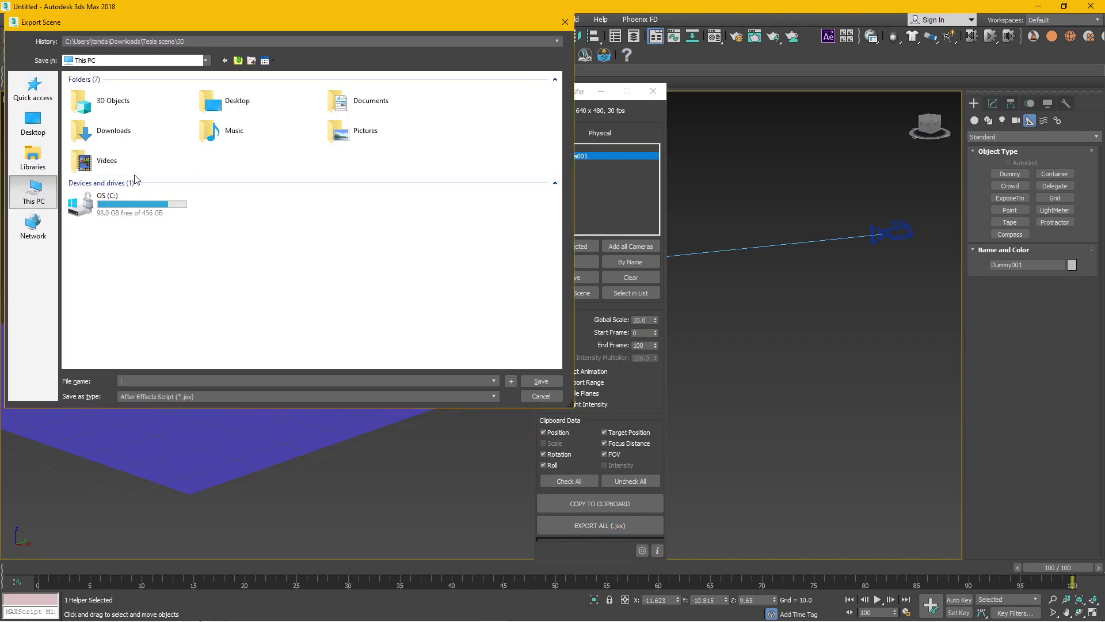
Save the export as Test.jsx in Downloads > Kinetix studio and confirm the success message
double_click(140, 138)
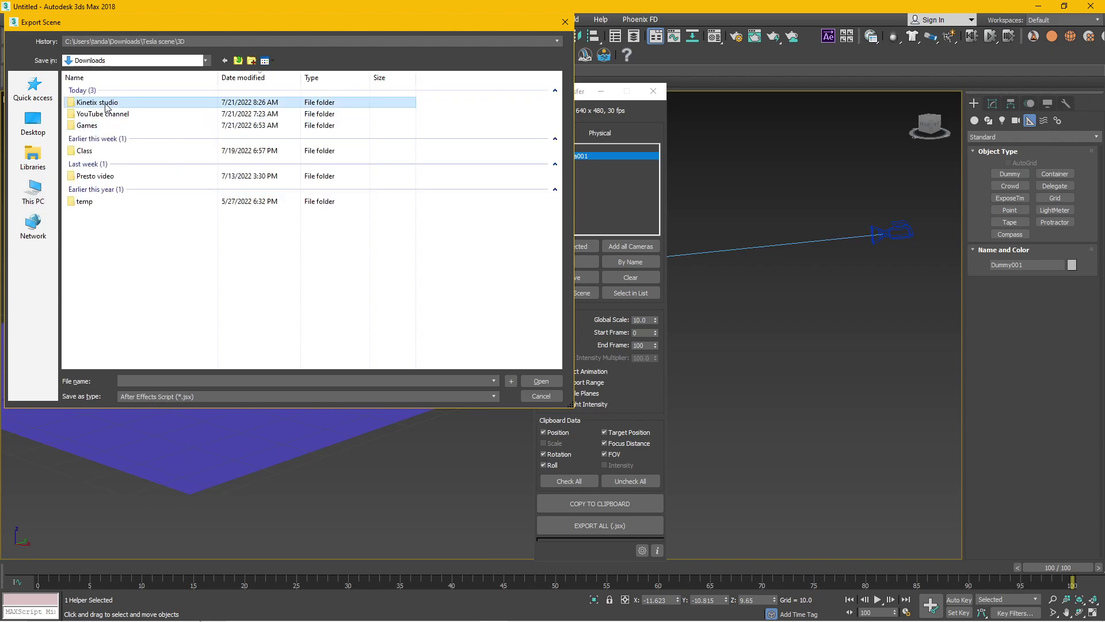
double_click(106, 107)
text(Test)
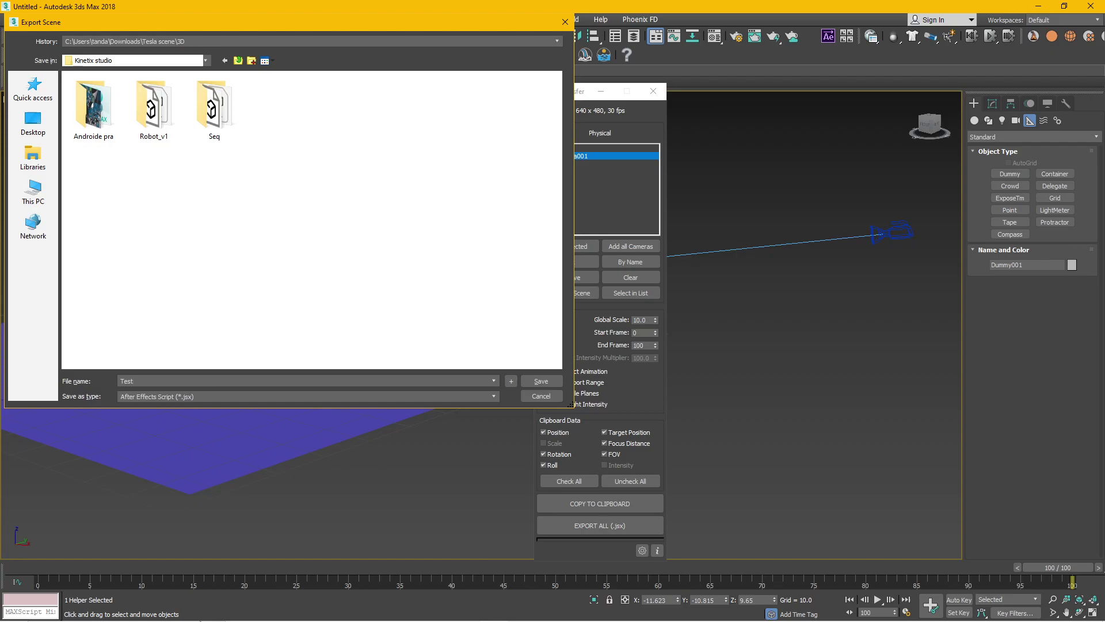
click(542, 382)
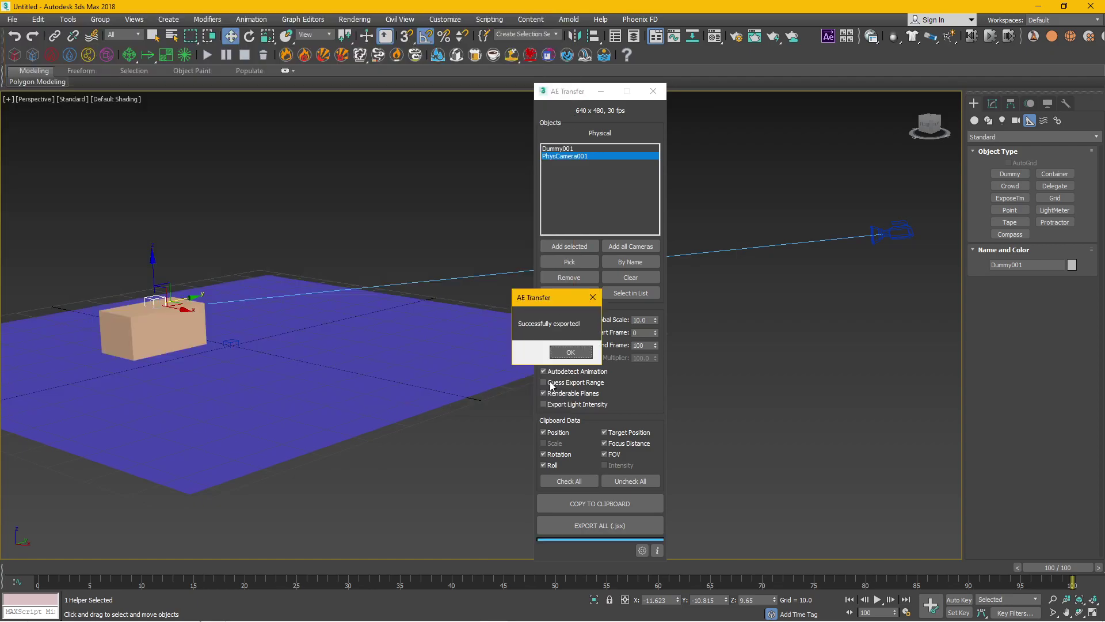
click(568, 352)
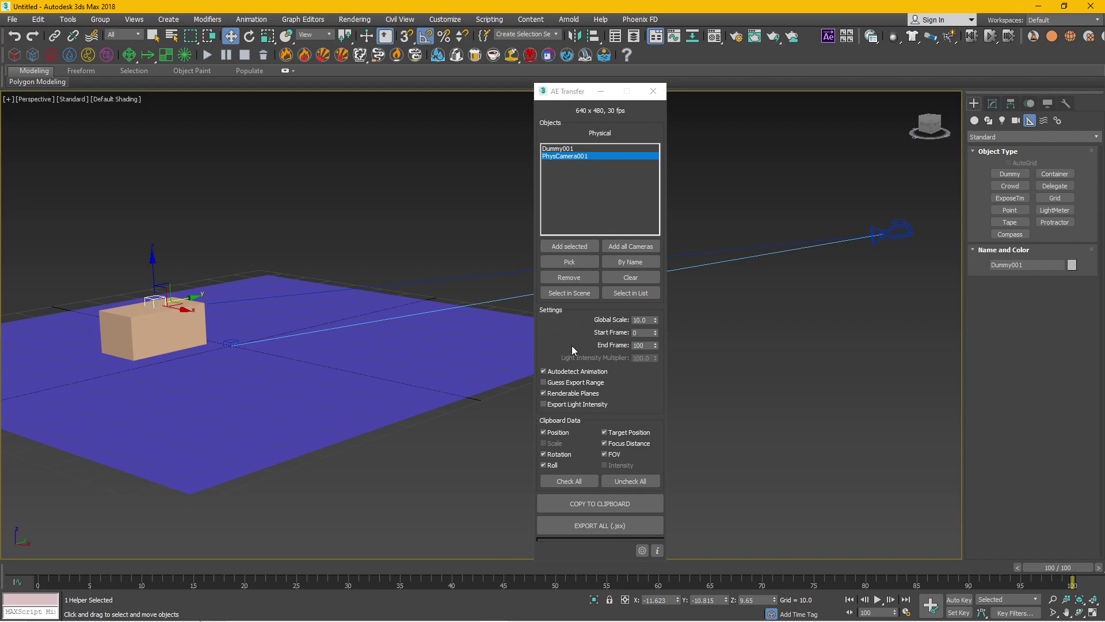
In After Effects, show the Project panel with Solids and Comp 1, then open File Explorer
click(550, 612)
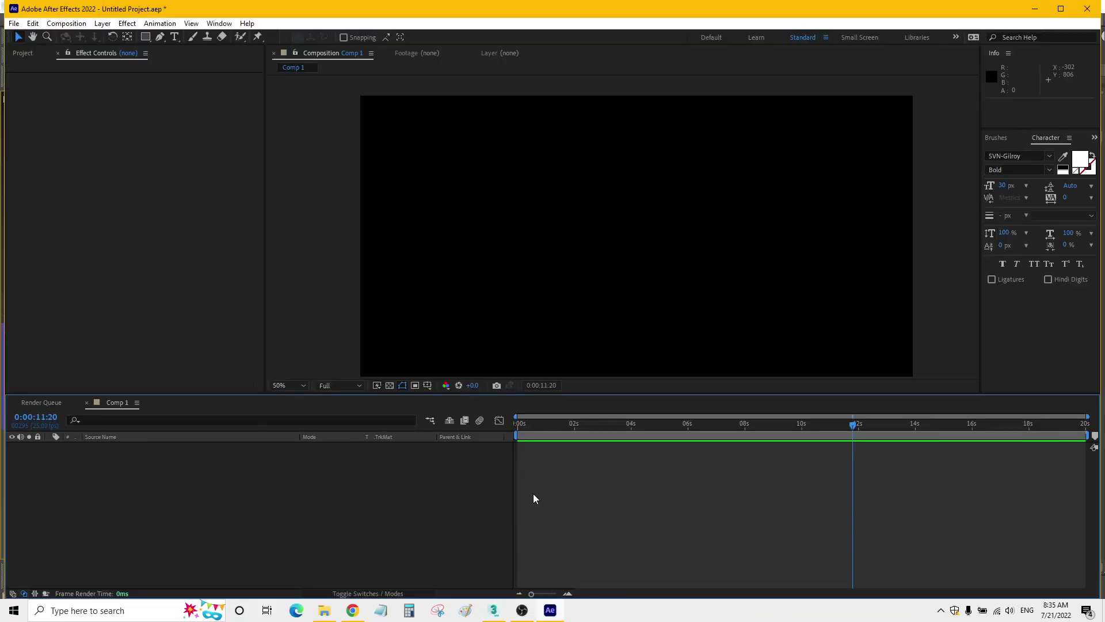
scroll(385, 226, down, 1)
scroll(387, 227, up, 1)
middle_drag(388, 227, 386, 188)
click(21, 54)
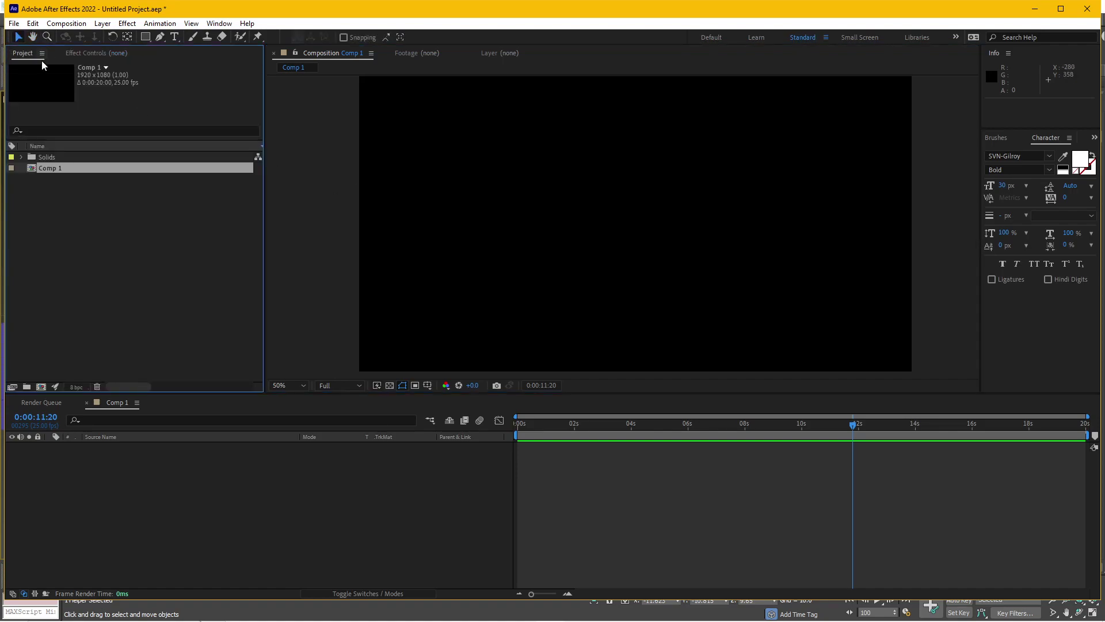
click(77, 245)
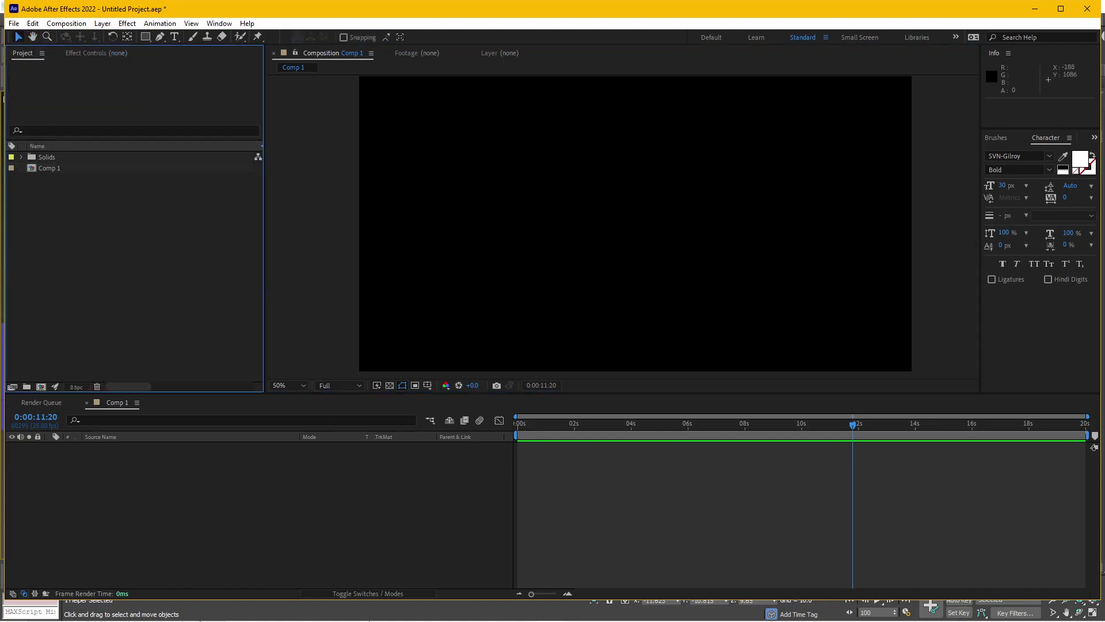
click(550, 611)
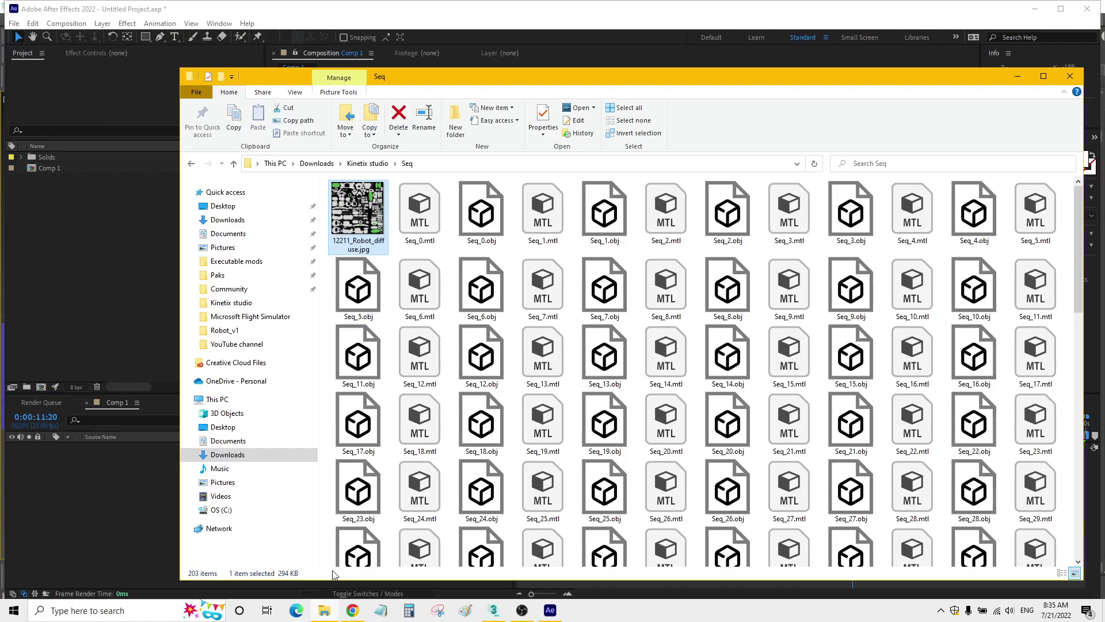
Find Test.jsx in the Kinetix studio folder, then open After Effects' File > Scripts menu
click(354, 166)
click(804, 245)
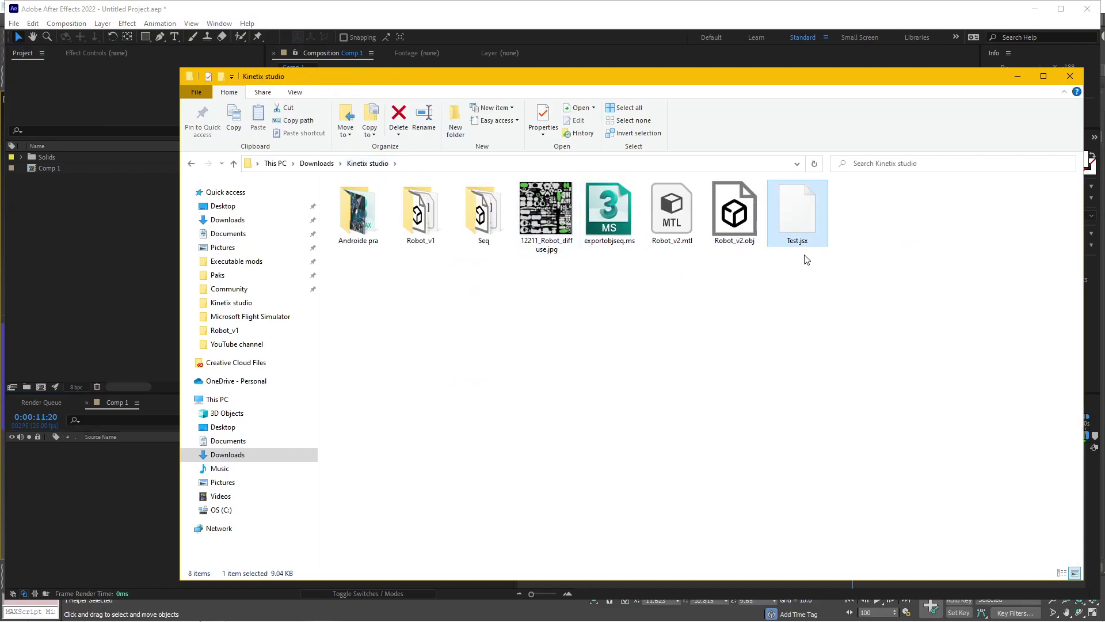
click(88, 263)
click(13, 25)
mouse_move(99, 335)
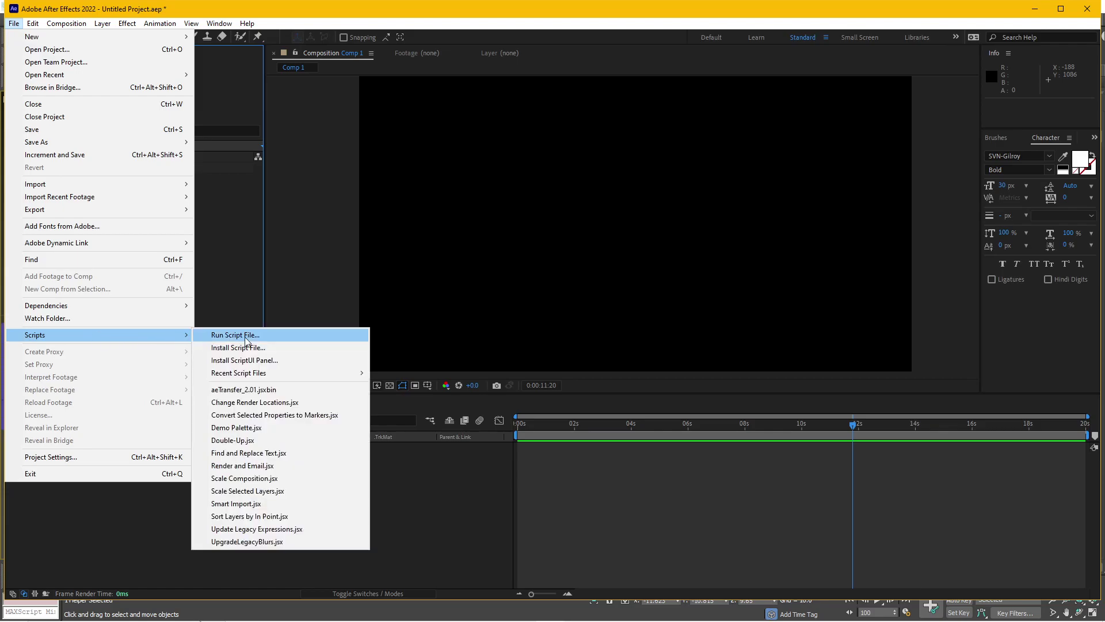
Run Test.jsx from Kinetix studio, placing the import in a new composition
click(217, 336)
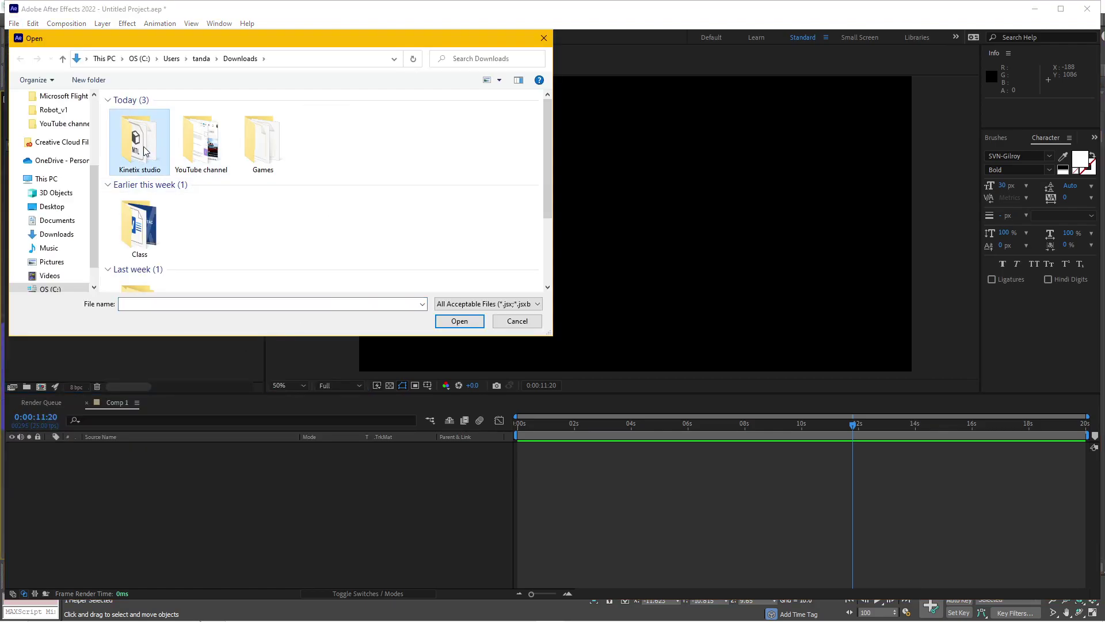
double_click(144, 144)
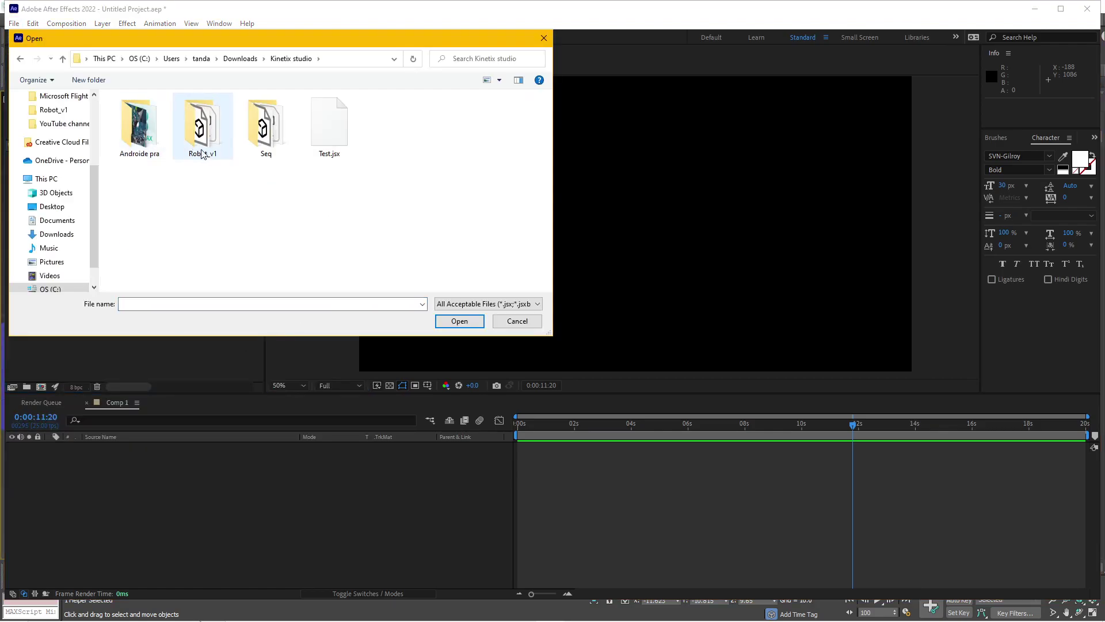
double_click(337, 130)
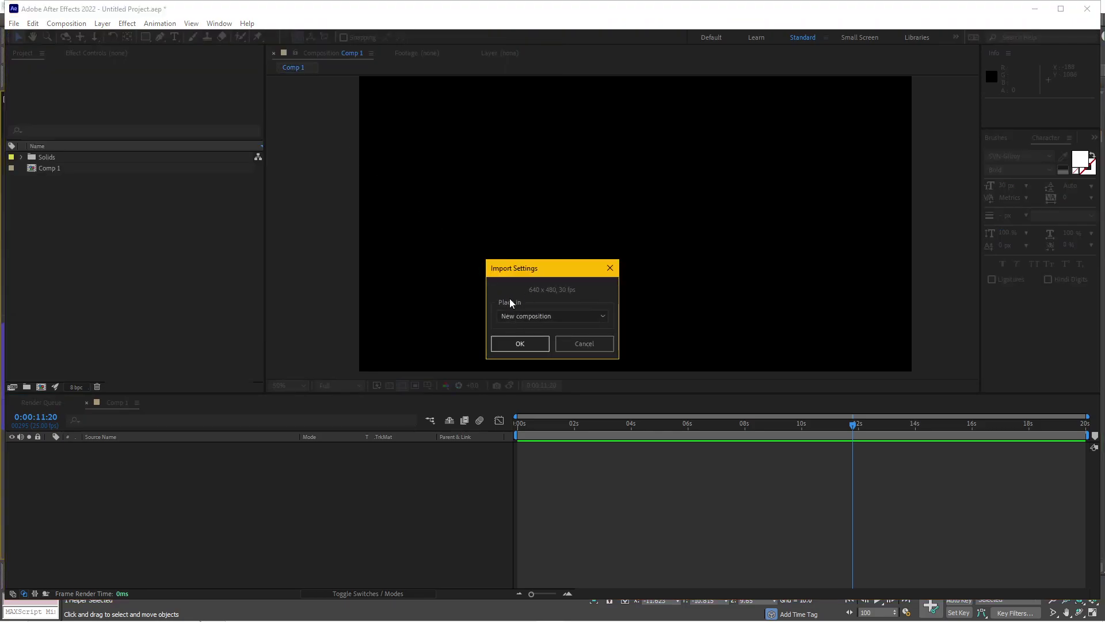
click(562, 318)
click(569, 301)
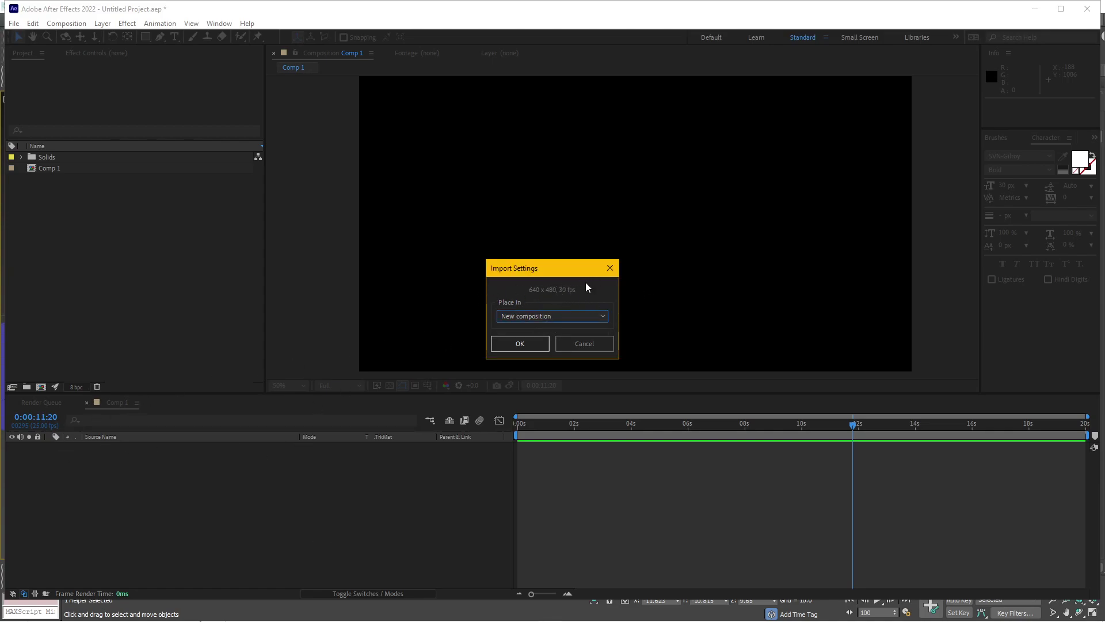
drag(540, 273, 555, 254)
click(493, 610)
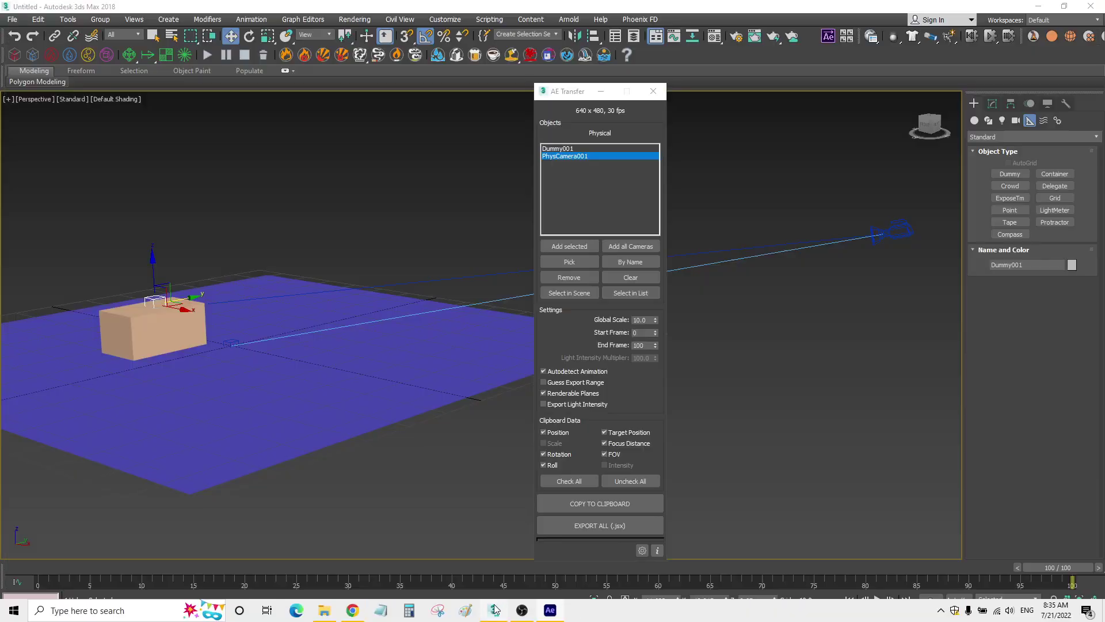
click(550, 609)
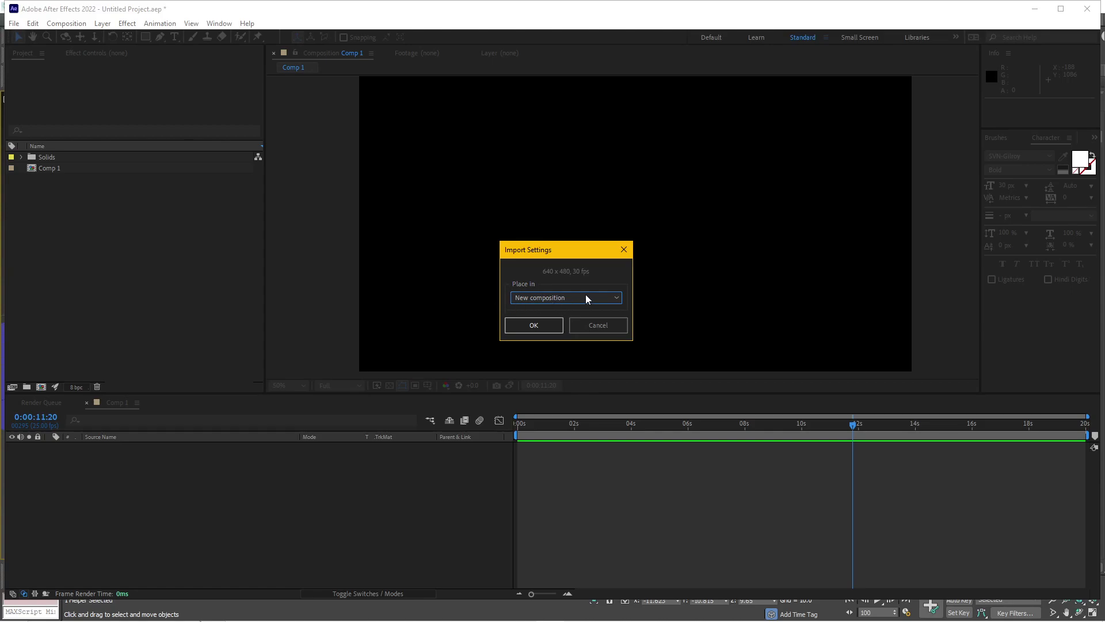
click(557, 302)
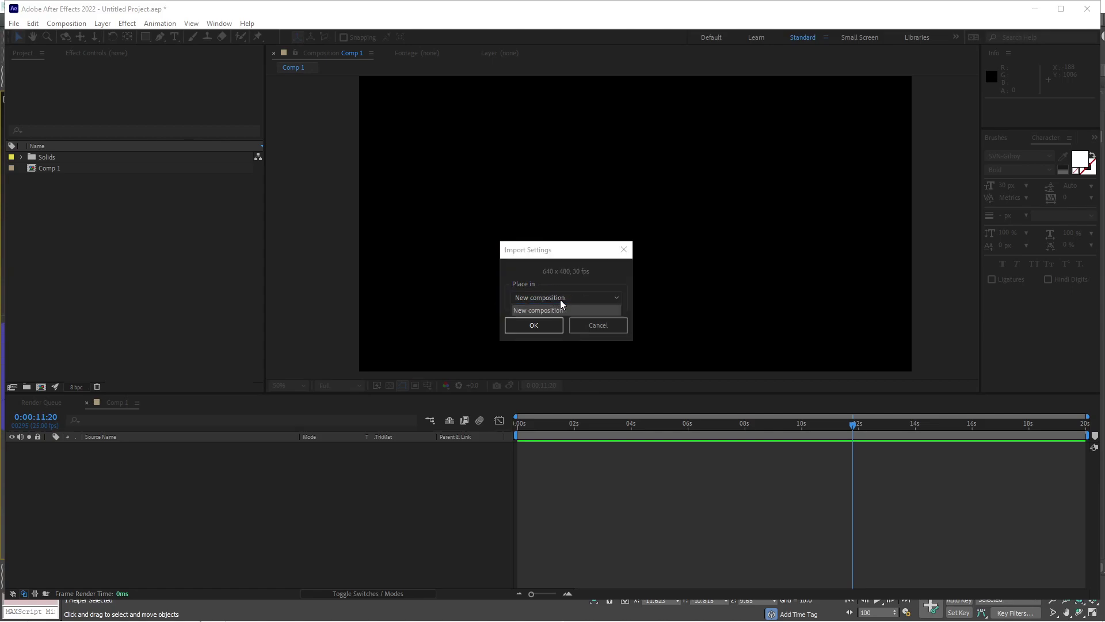
click(552, 311)
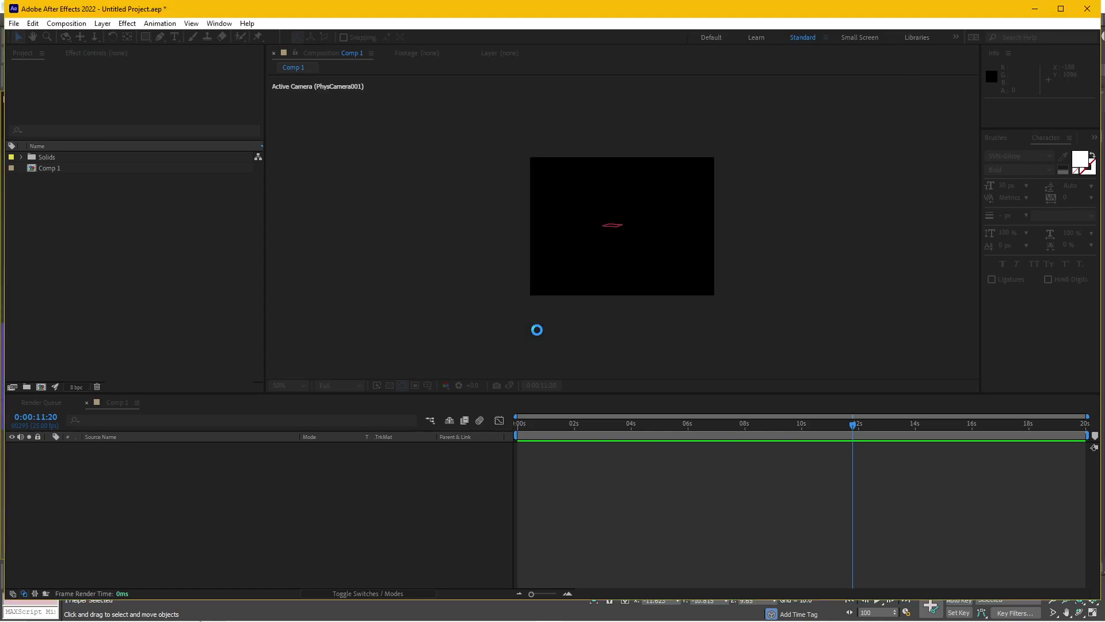
key(slash)
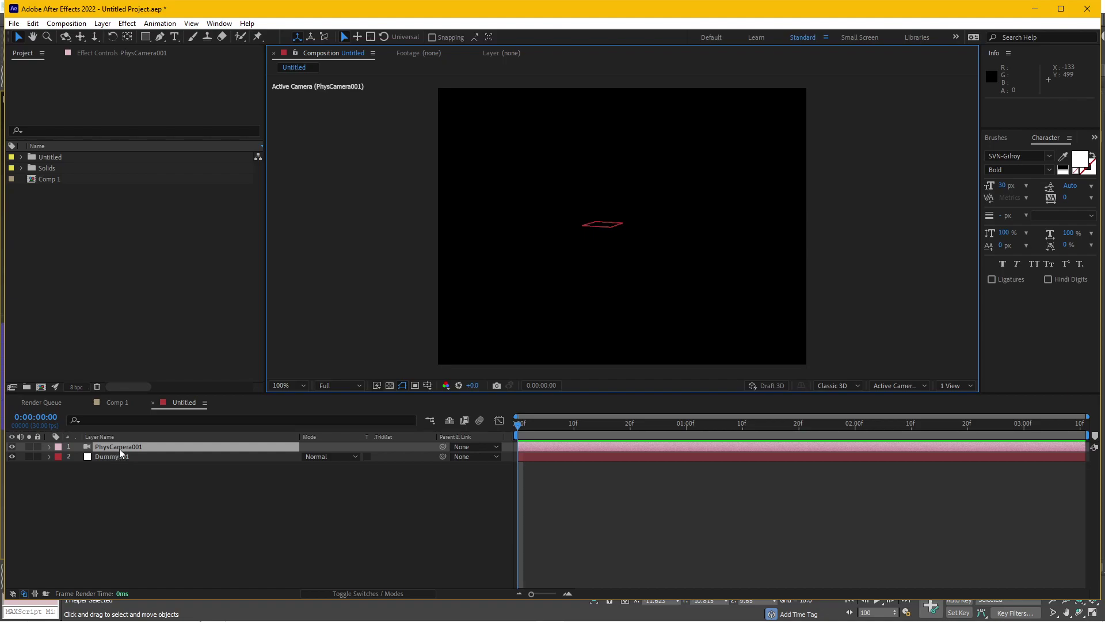
drag(127, 472, 116, 443)
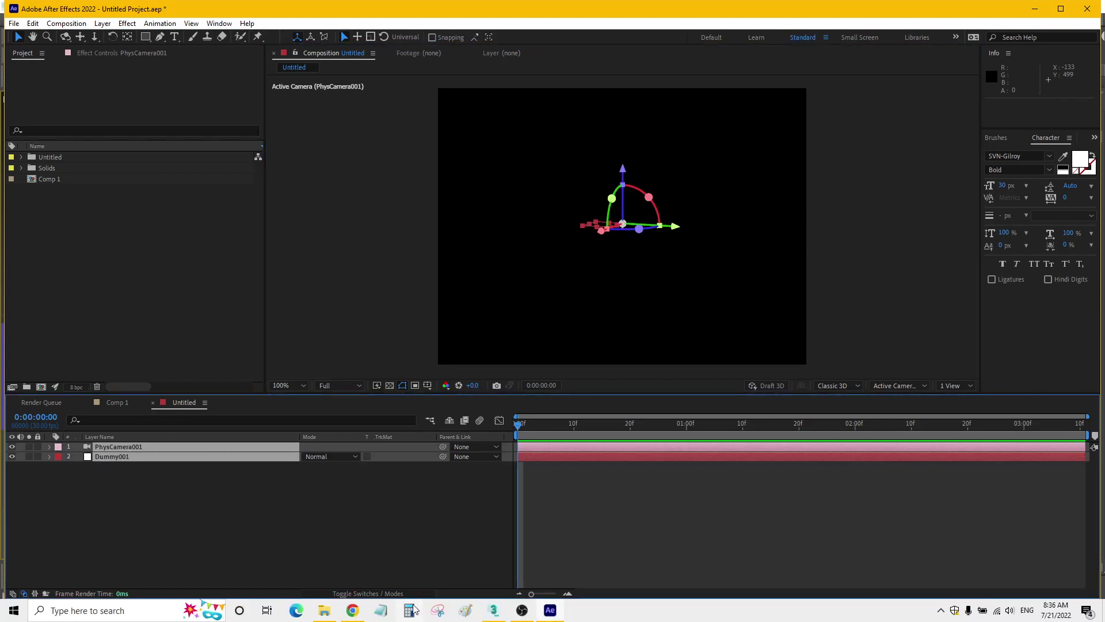
click(496, 611)
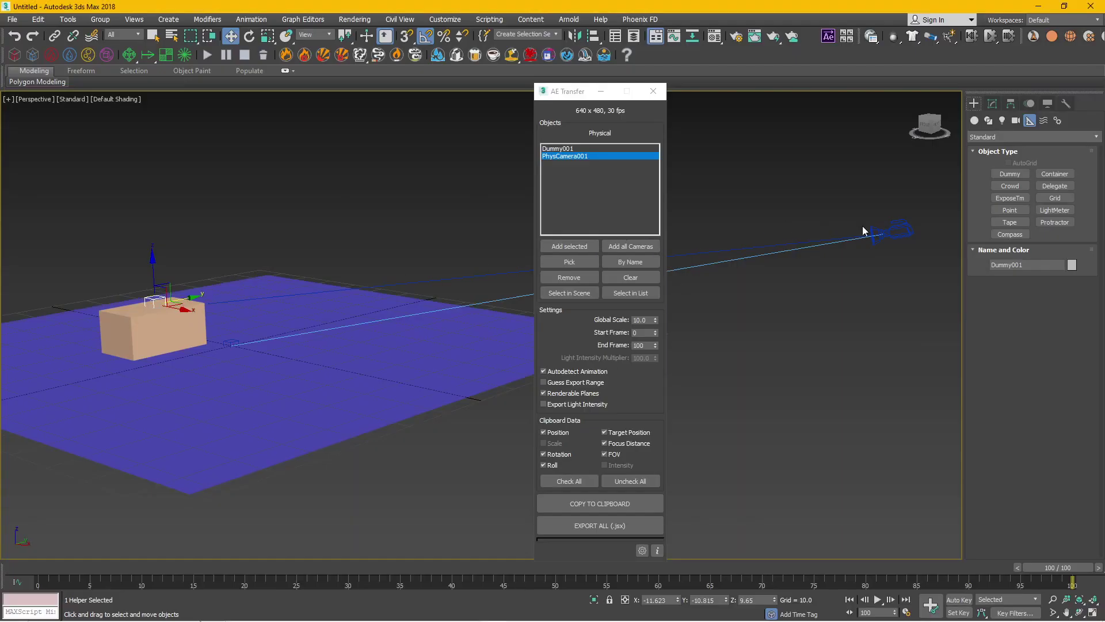
click(869, 232)
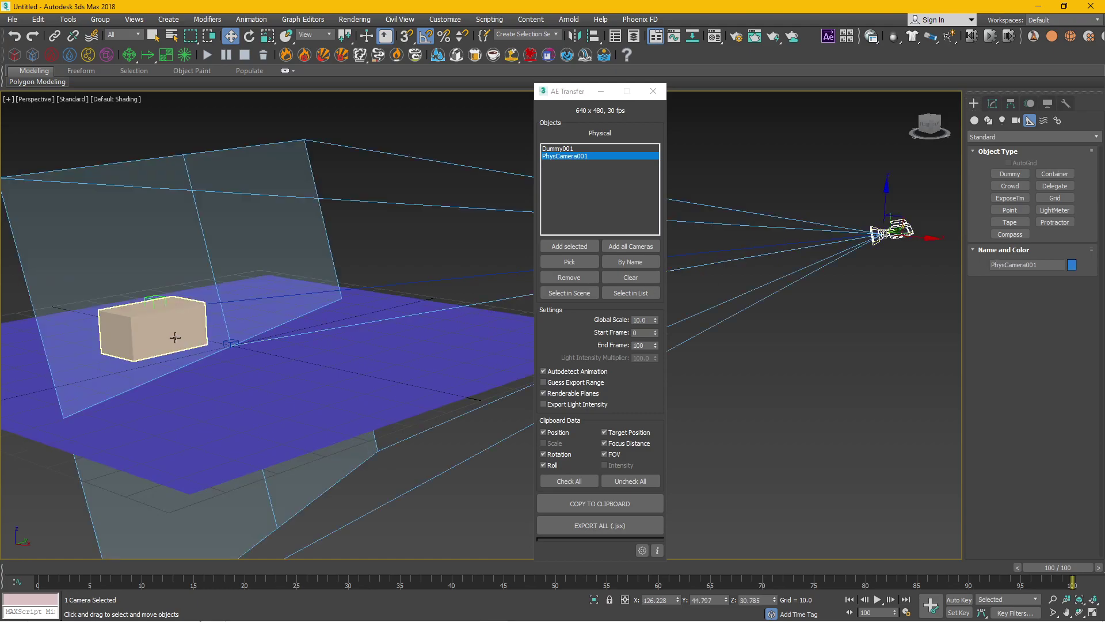
click(145, 301)
click(551, 611)
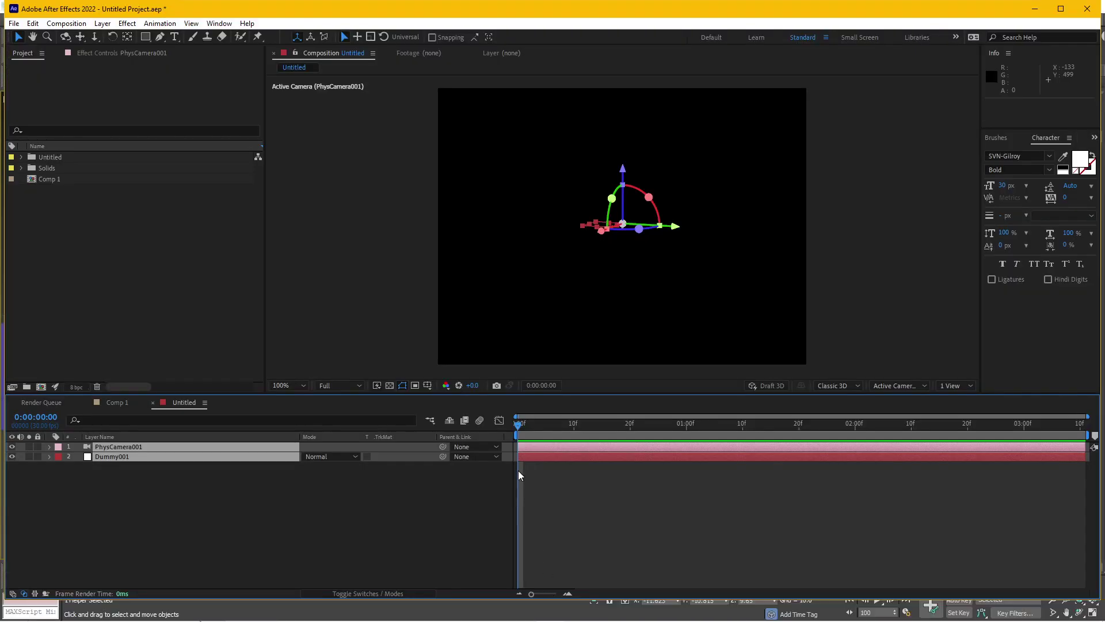
click(297, 521)
click(144, 449)
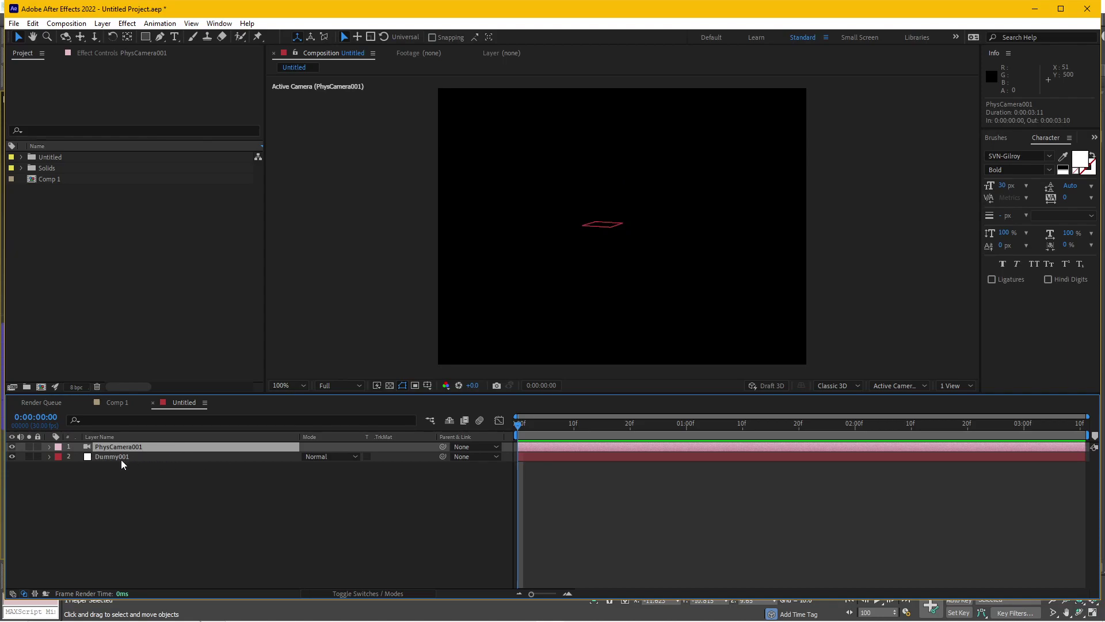
click(122, 457)
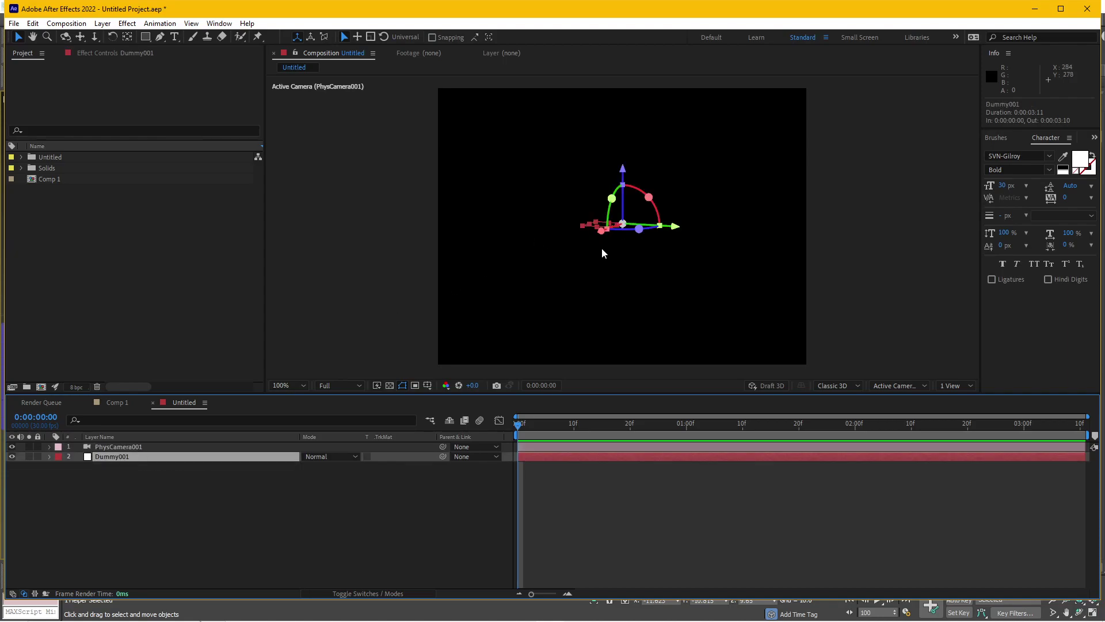
key(period)
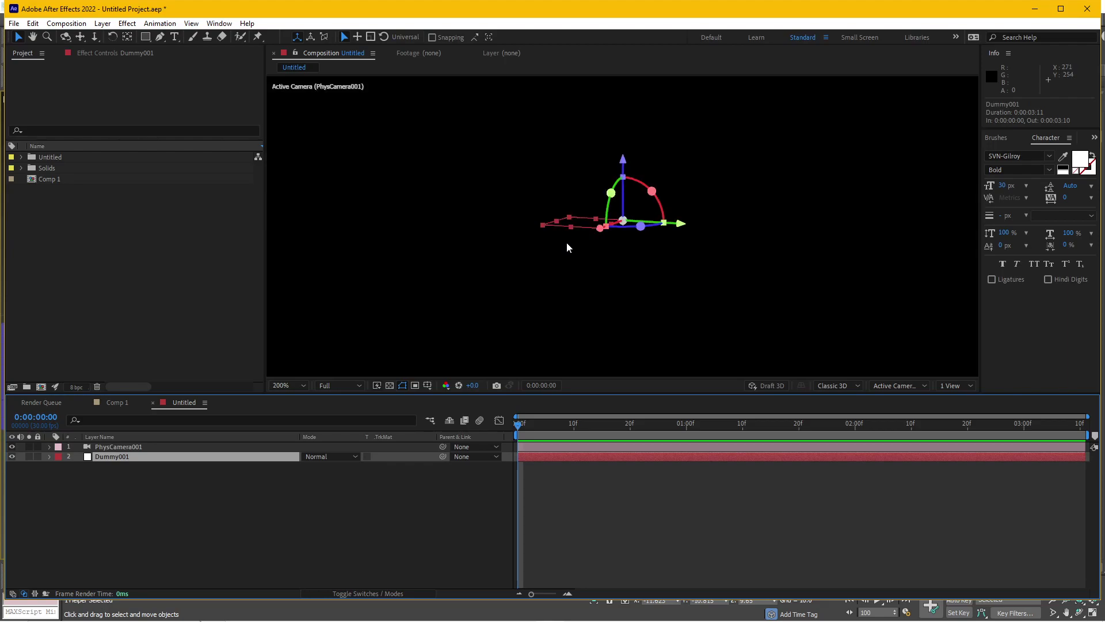
key(comma)
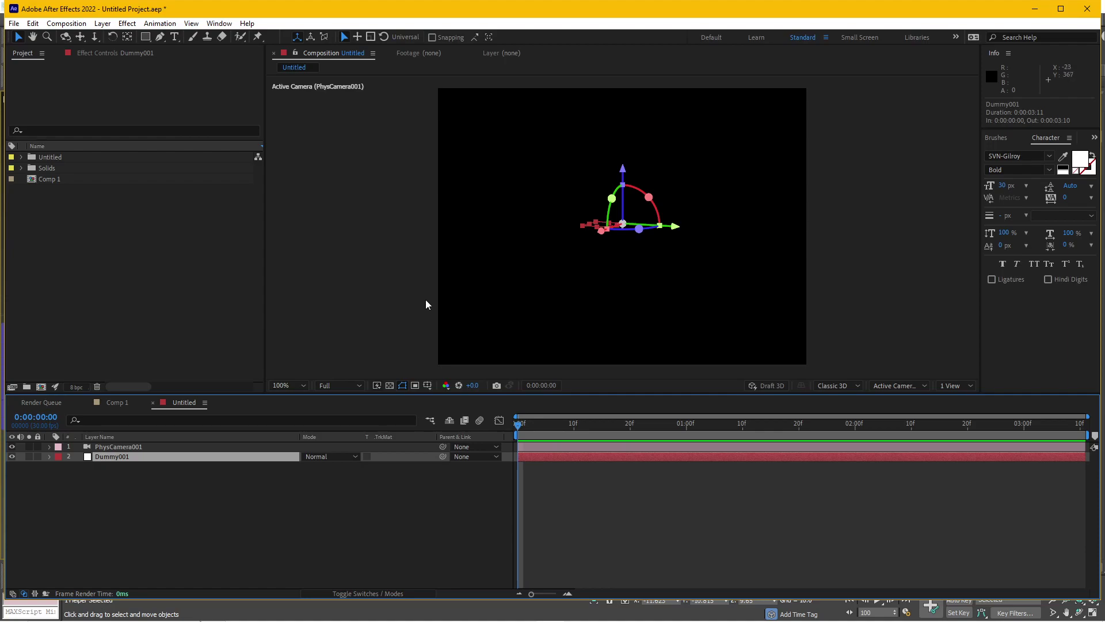
key(c)
drag(460, 280, 842, 301)
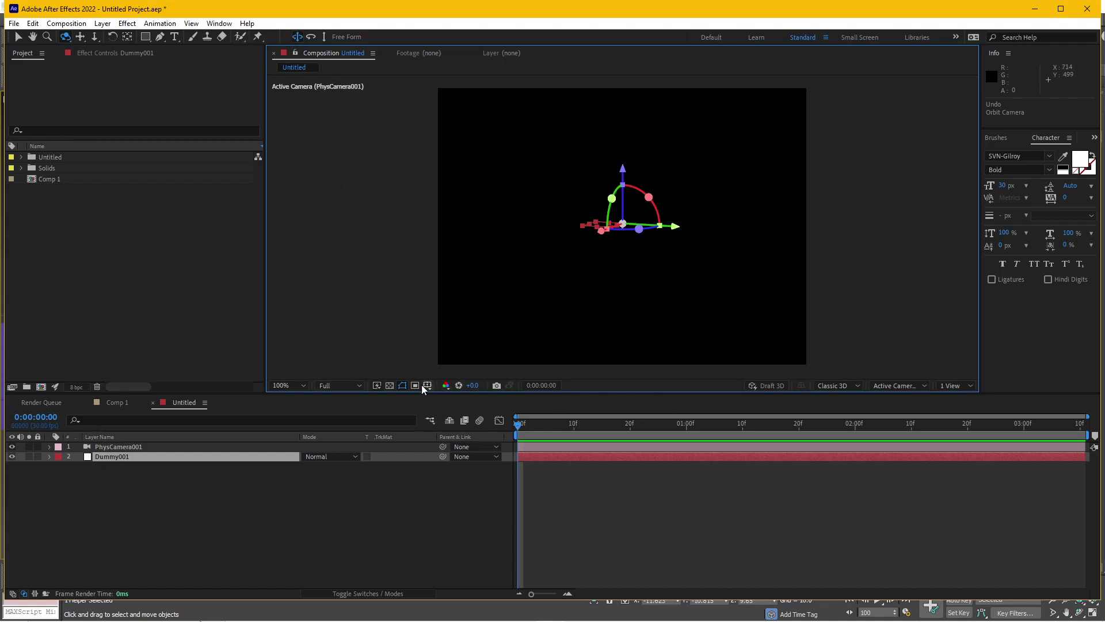
click(356, 387)
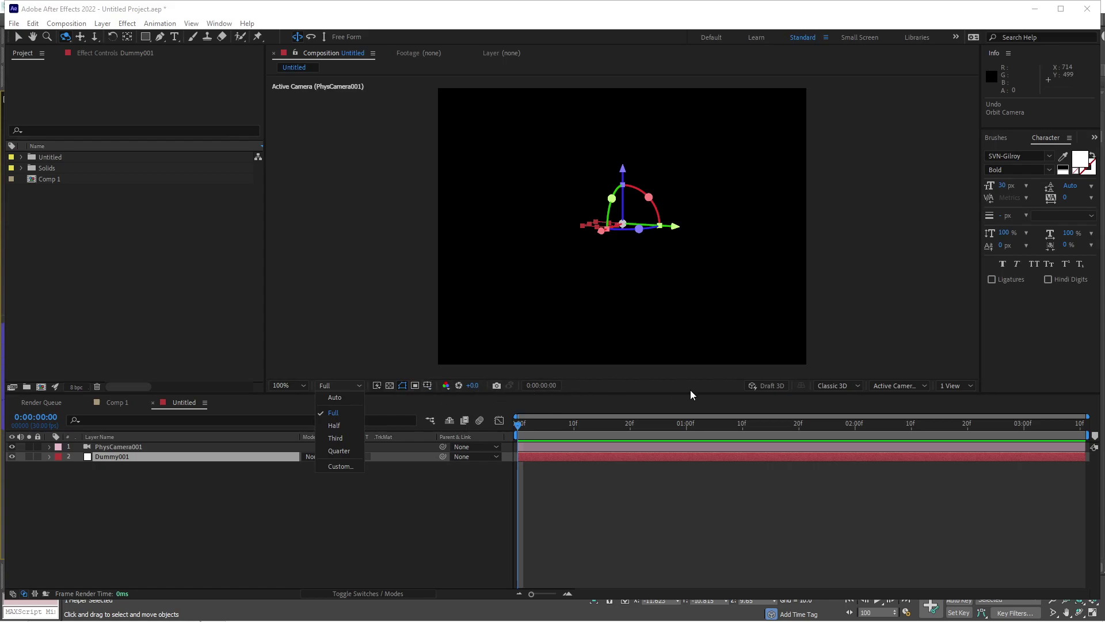
Set the viewer to 2 Views and orbit Custom View 1 to see PhysCamera001's frustum
click(956, 385)
click(959, 411)
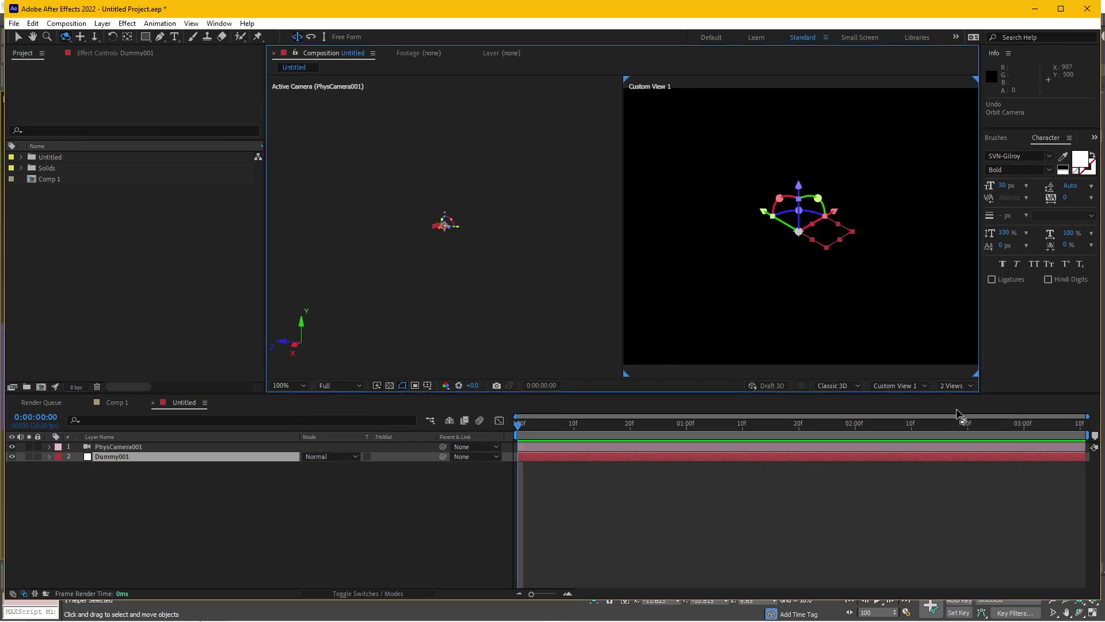
click(467, 268)
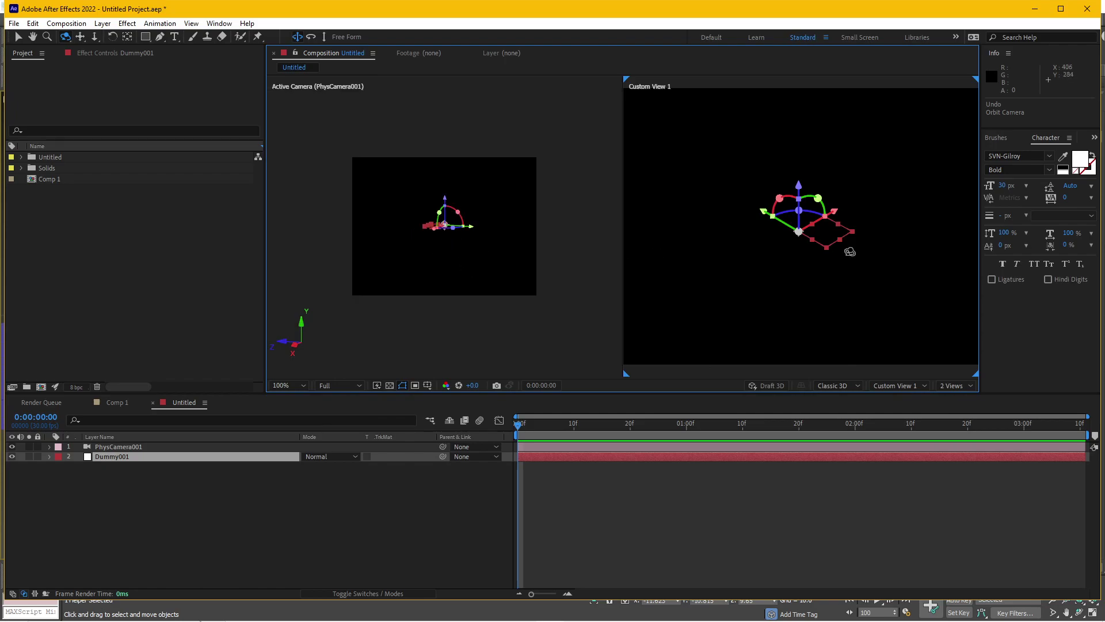
key(comma)
key(comma)
drag(834, 249, 838, 230)
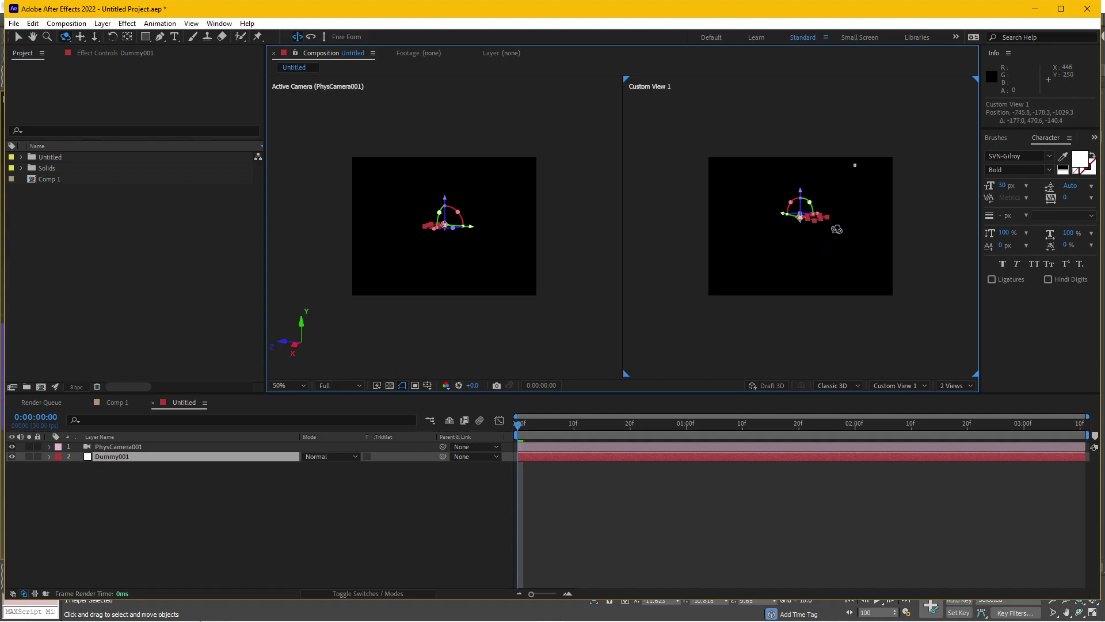
key(period)
key(period)
key(v)
middle_drag(876, 218, 829, 254)
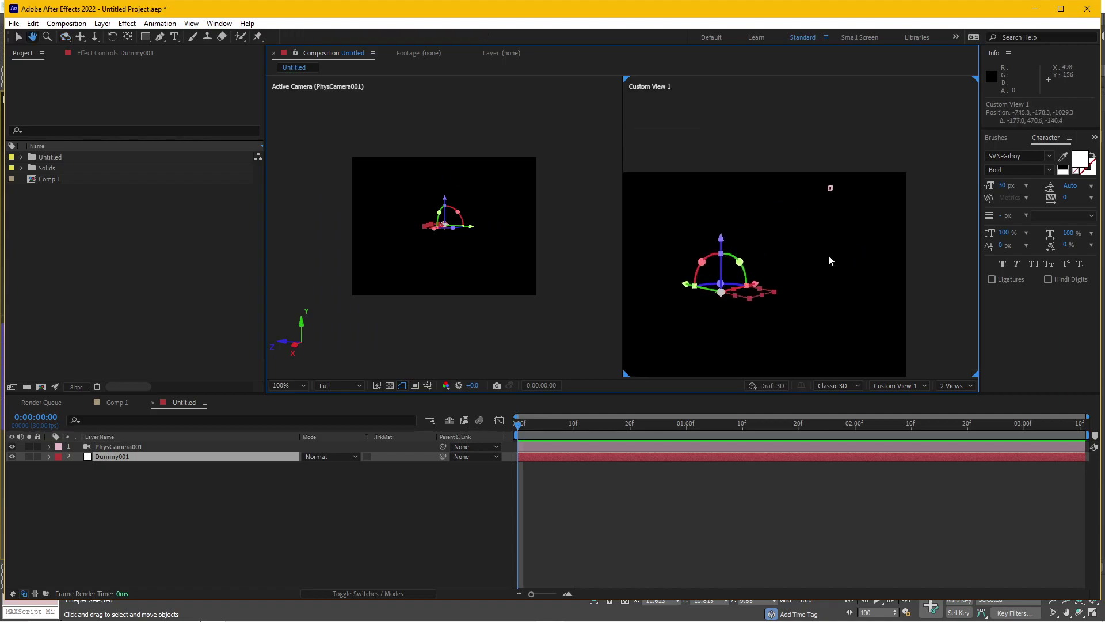
click(833, 191)
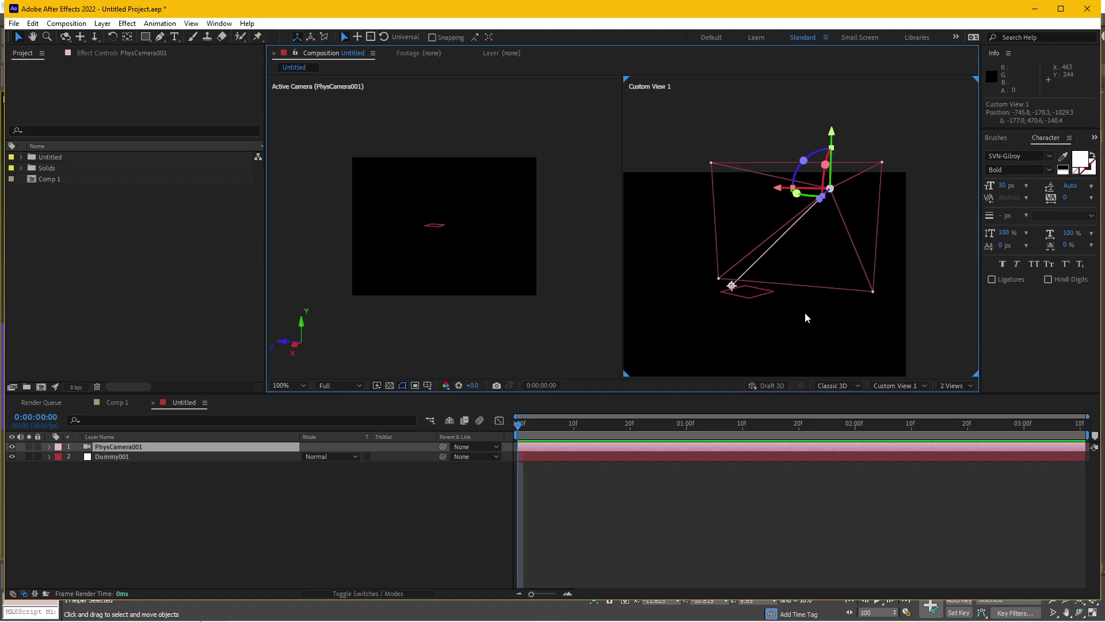
key(c)
mouse_move(737, 313)
mouse_down()
mouse_move(717, 335)
mouse_move(883, 323)
mouse_move(720, 311)
mouse_move(604, 338)
mouse_move(705, 307)
mouse_move(824, 313)
mouse_move(750, 321)
mouse_move(711, 311)
mouse_move(733, 306)
mouse_move(719, 305)
mouse_up()
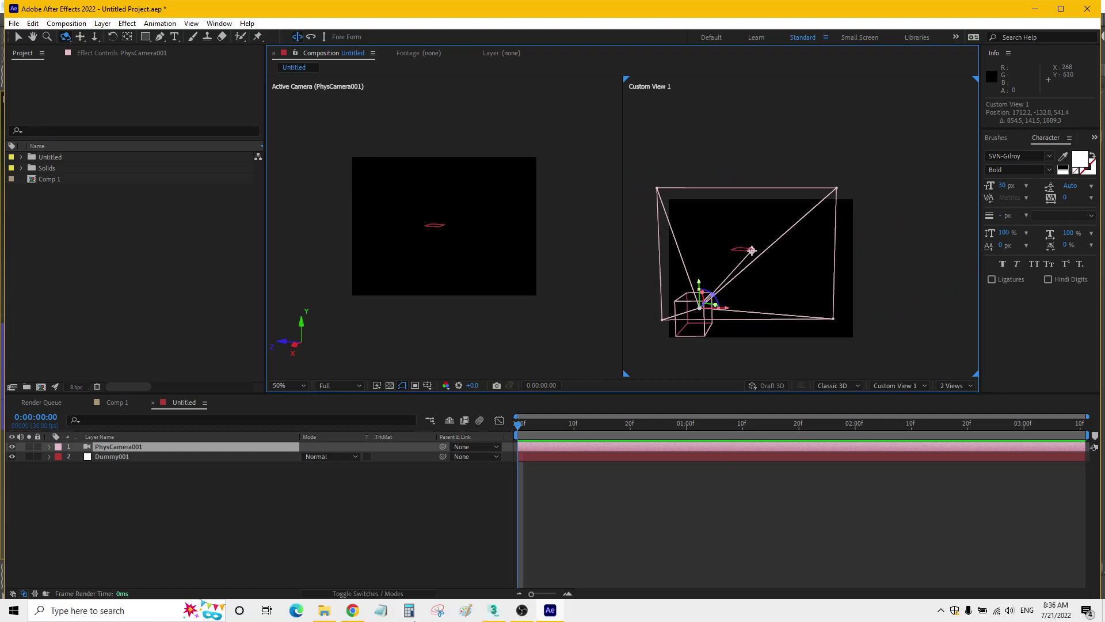
Compare the camera in 3ds Max, close the AE Transfer dialog, and flip between both apps
click(495, 609)
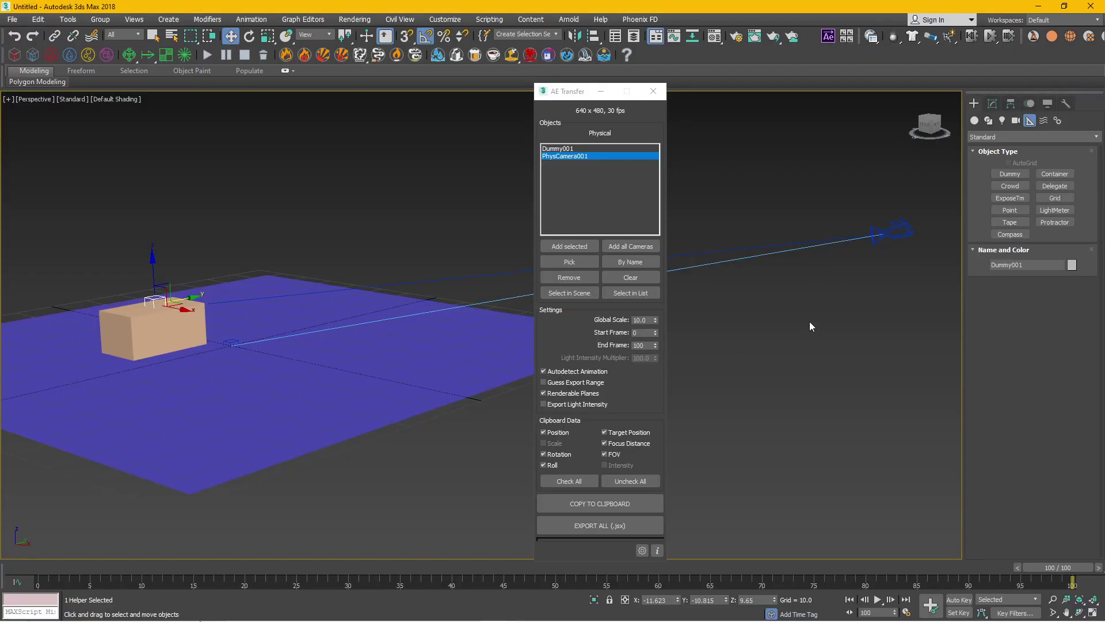
mouse_move(870, 312)
alt+middle_down()
mouse_move(735, 323)
mouse_move(781, 305)
mouse_move(459, 314)
mouse_move(438, 326)
alt+middle_up()
scroll(481, 333, down, 3)
click(284, 321)
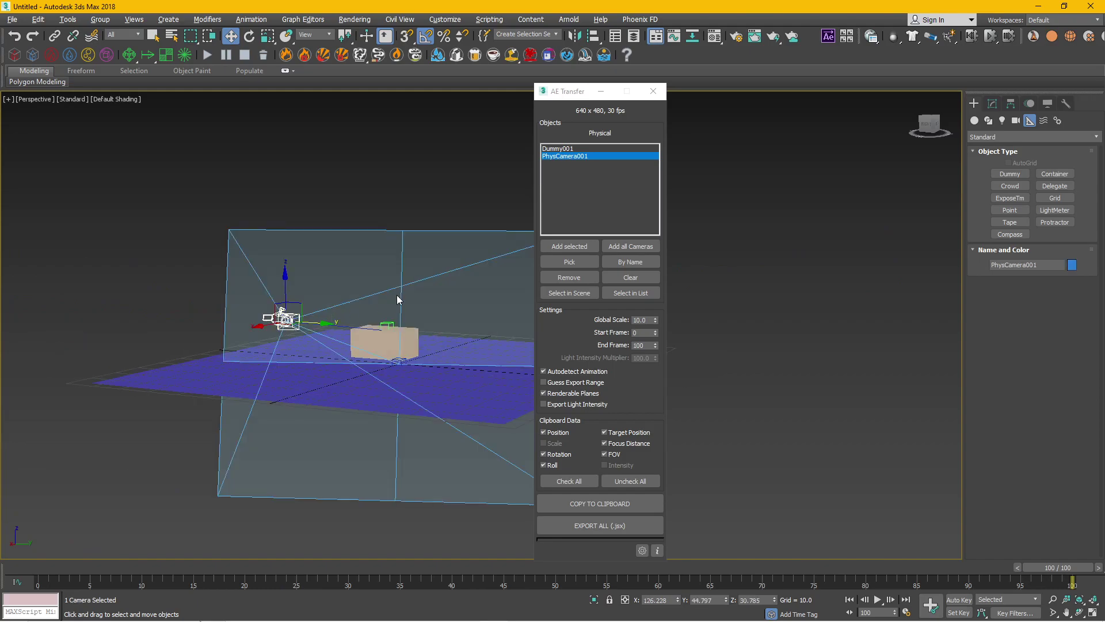
scroll(409, 291, up, 3)
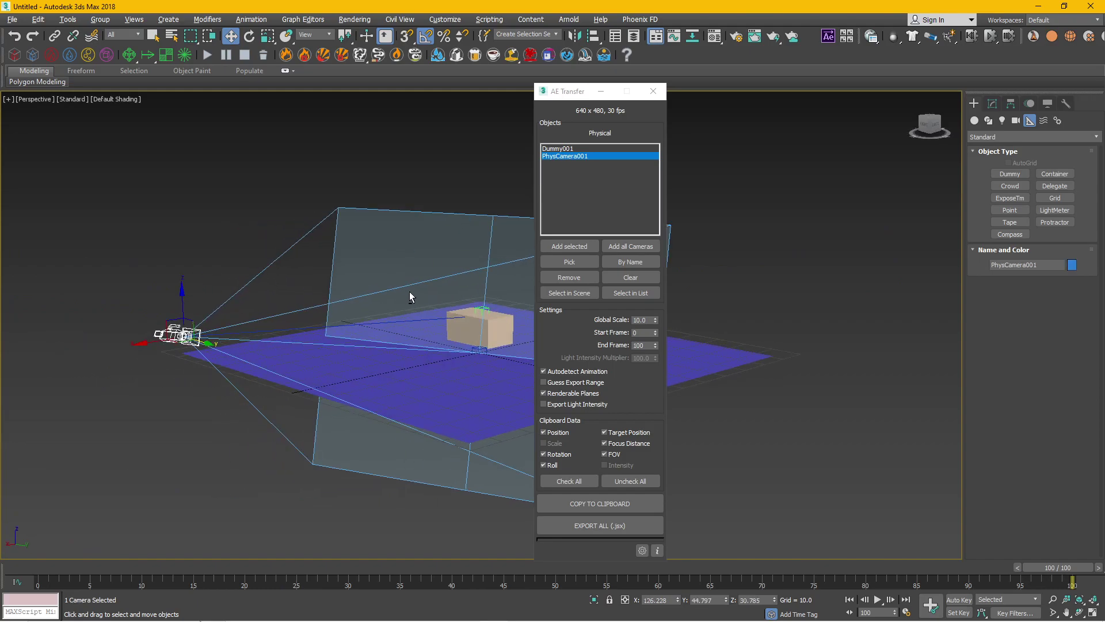
click(652, 97)
click(543, 613)
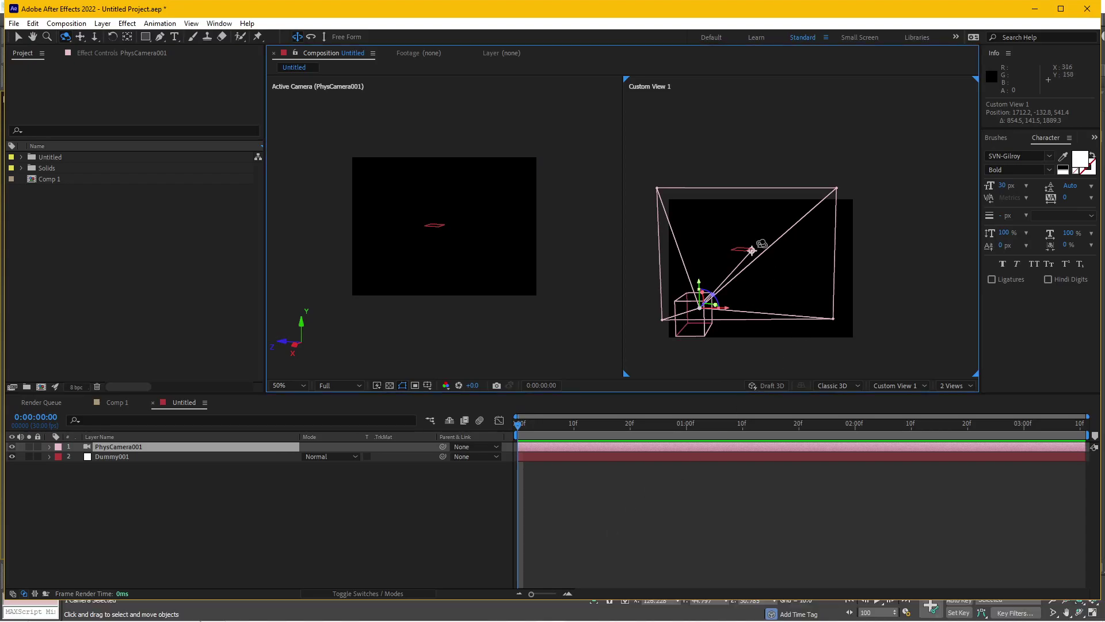
click(493, 611)
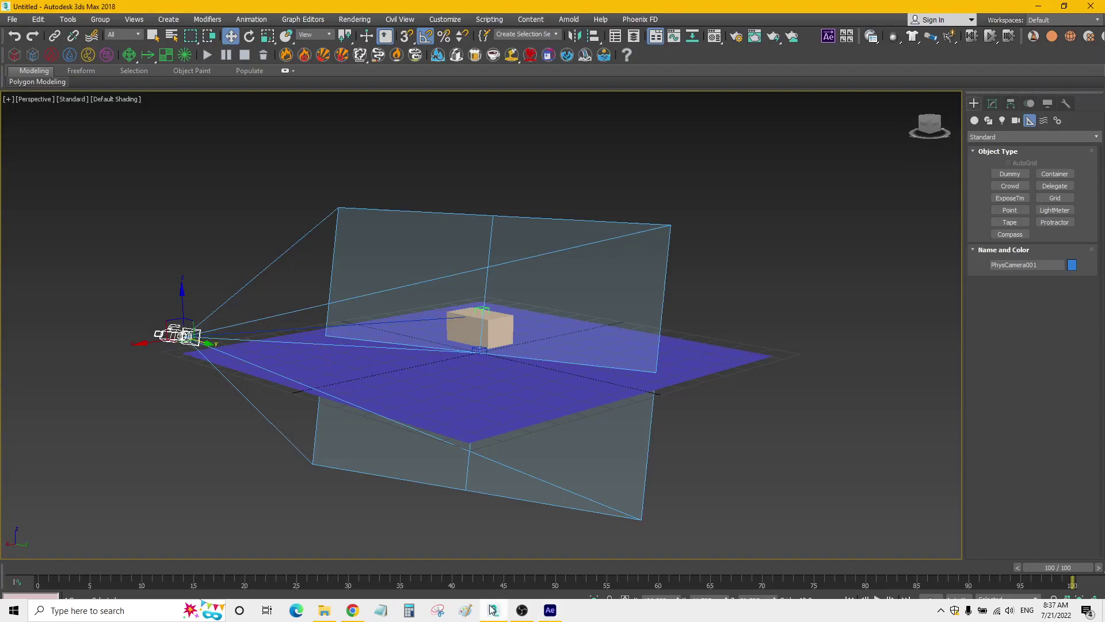
click(550, 610)
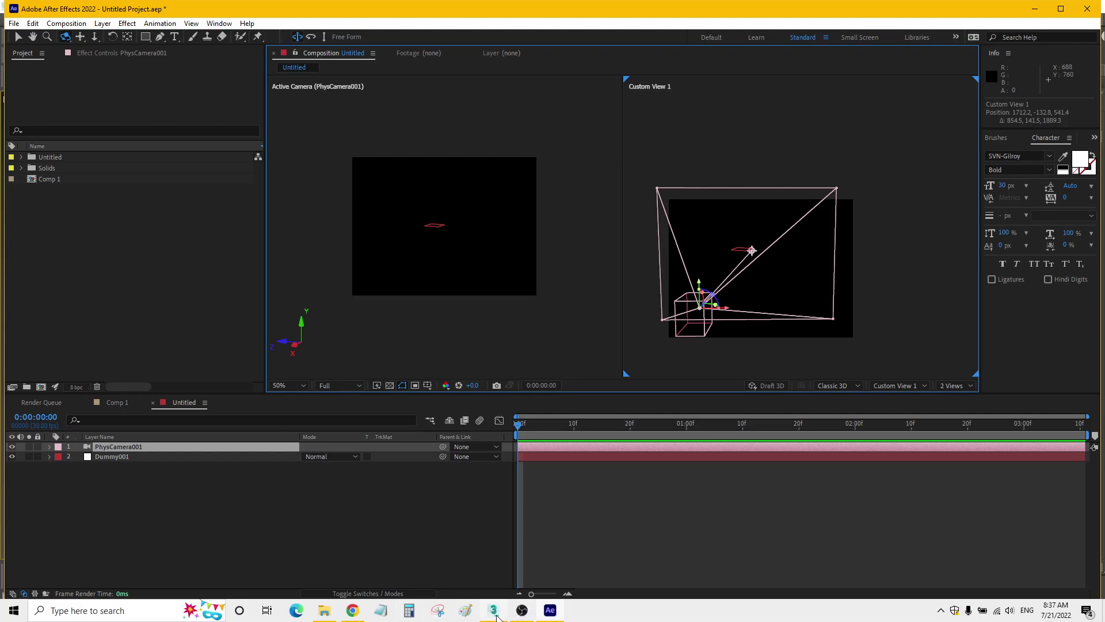
click(495, 613)
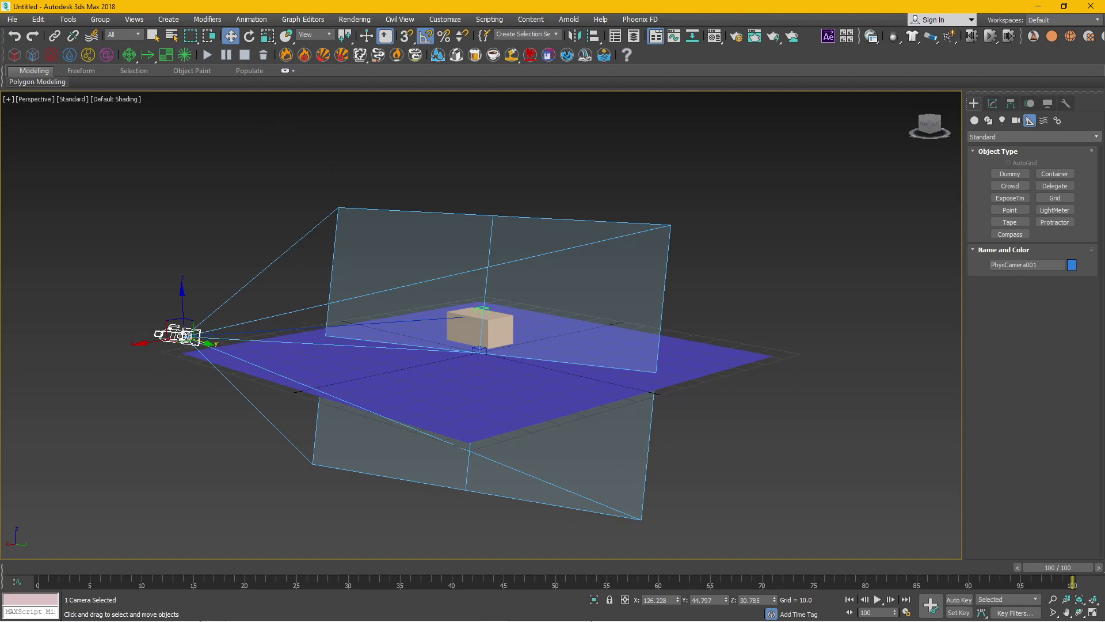
click(546, 614)
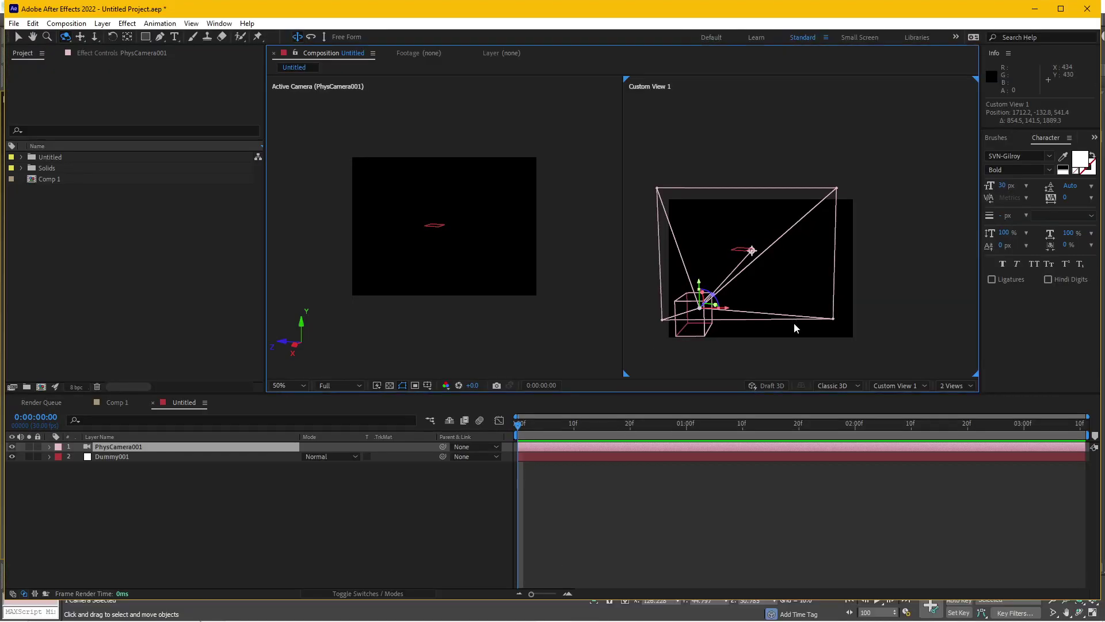
Select the Dummy001 layer, zoom the custom view to 100%, and go back to 3ds Max
key(v)
click(733, 254)
key(slash)
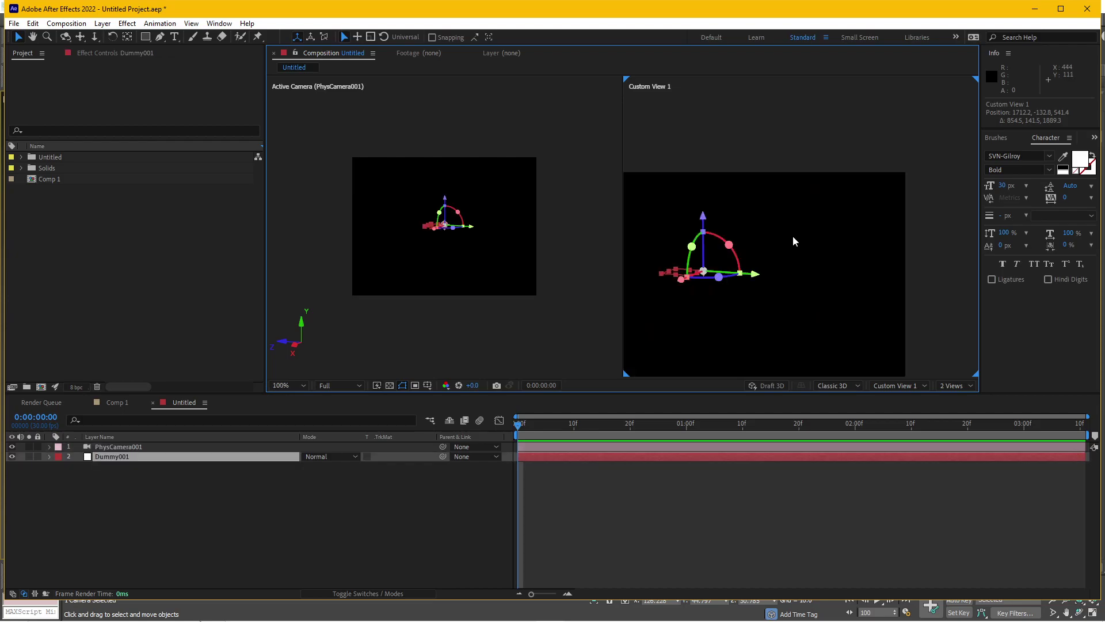
scroll(817, 256, down, 2)
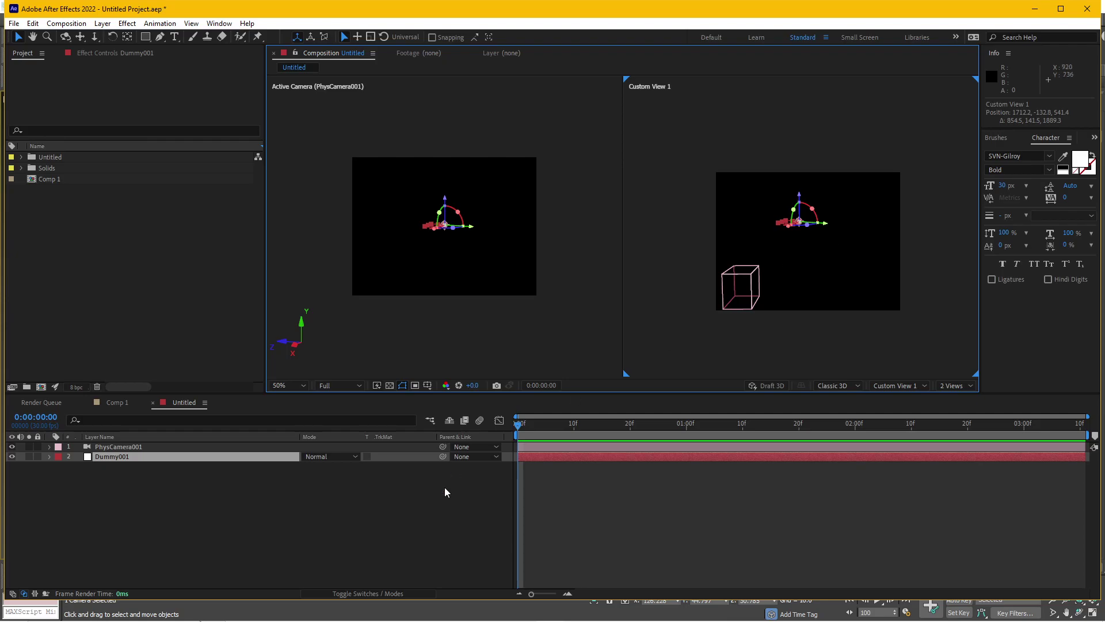
mouse_move(482, 617)
click(494, 612)
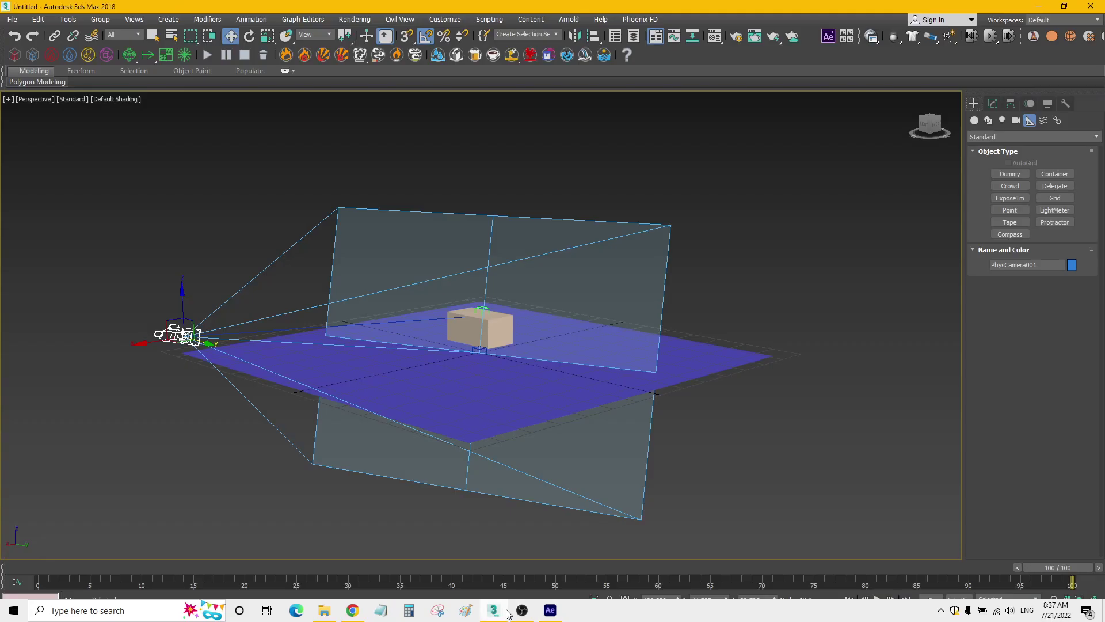